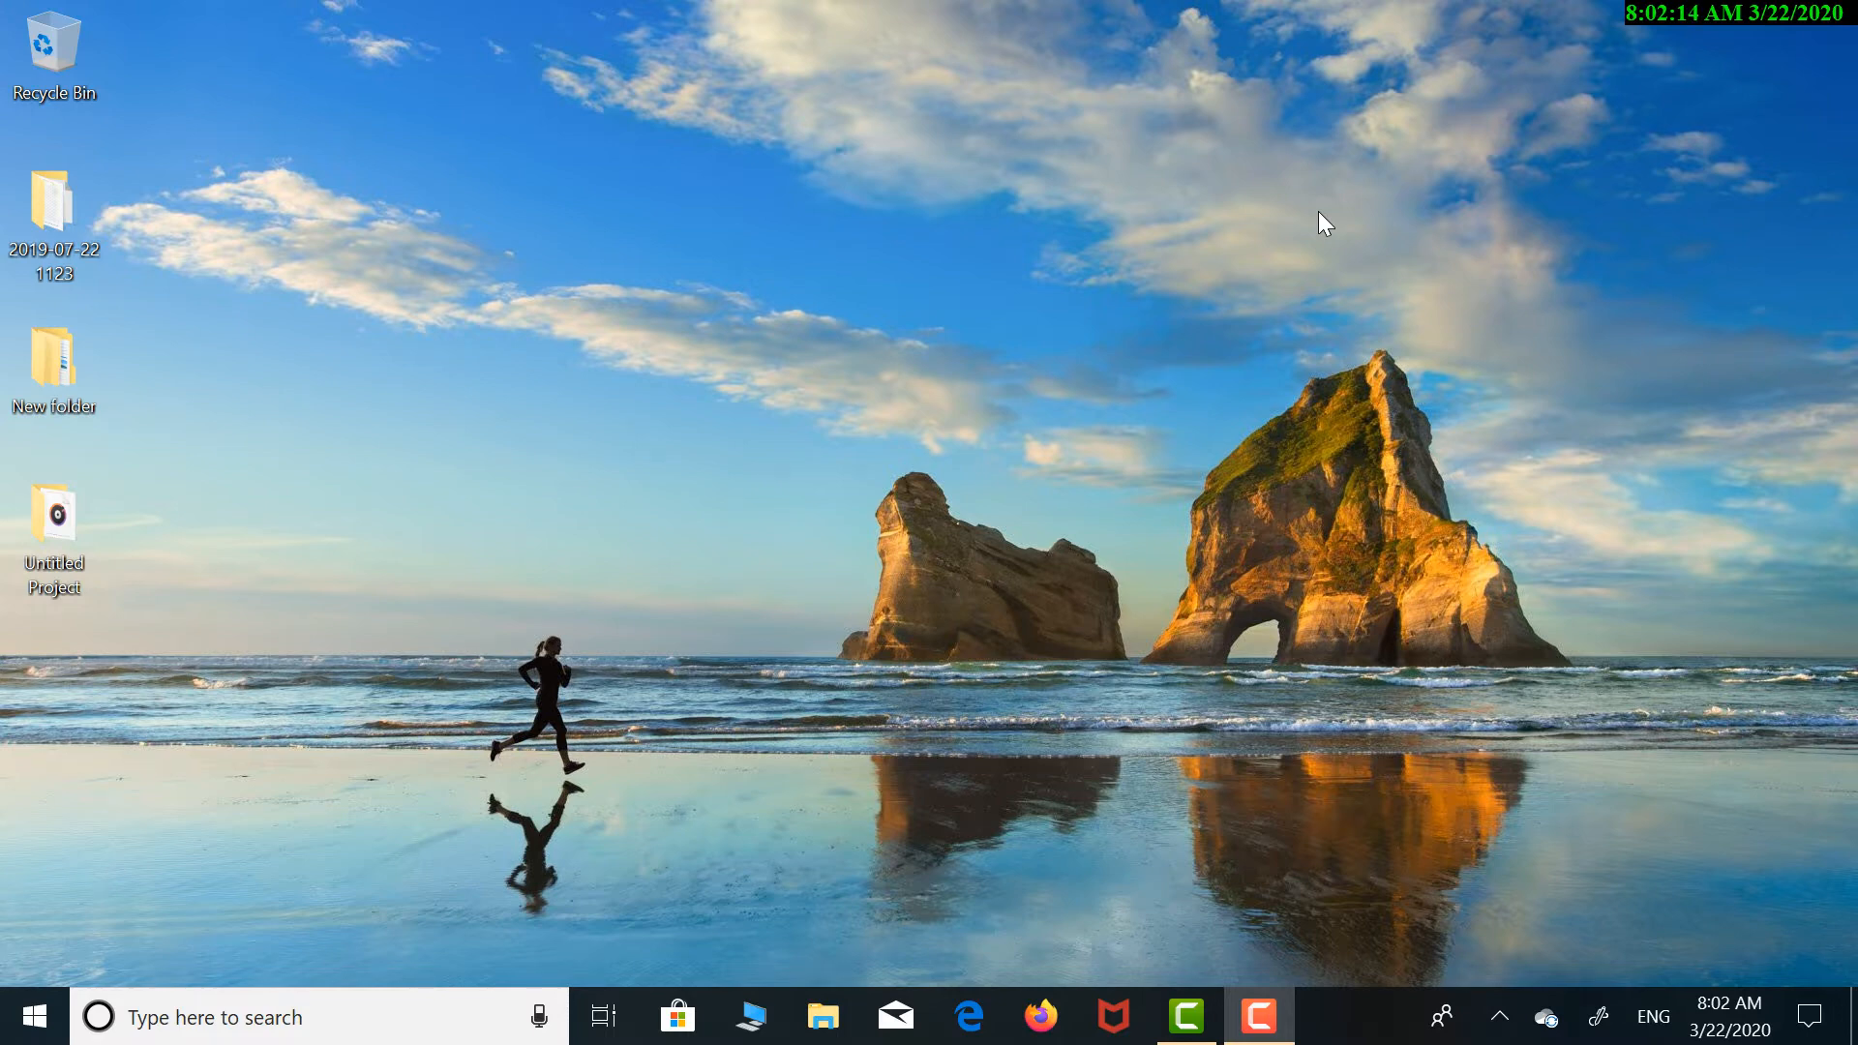
Search for Cisco and launch Cisco Packet Tracer with an empty logical workspace
{"action": "key", "text": "super"}
{"action": "type", "text": "ci"}
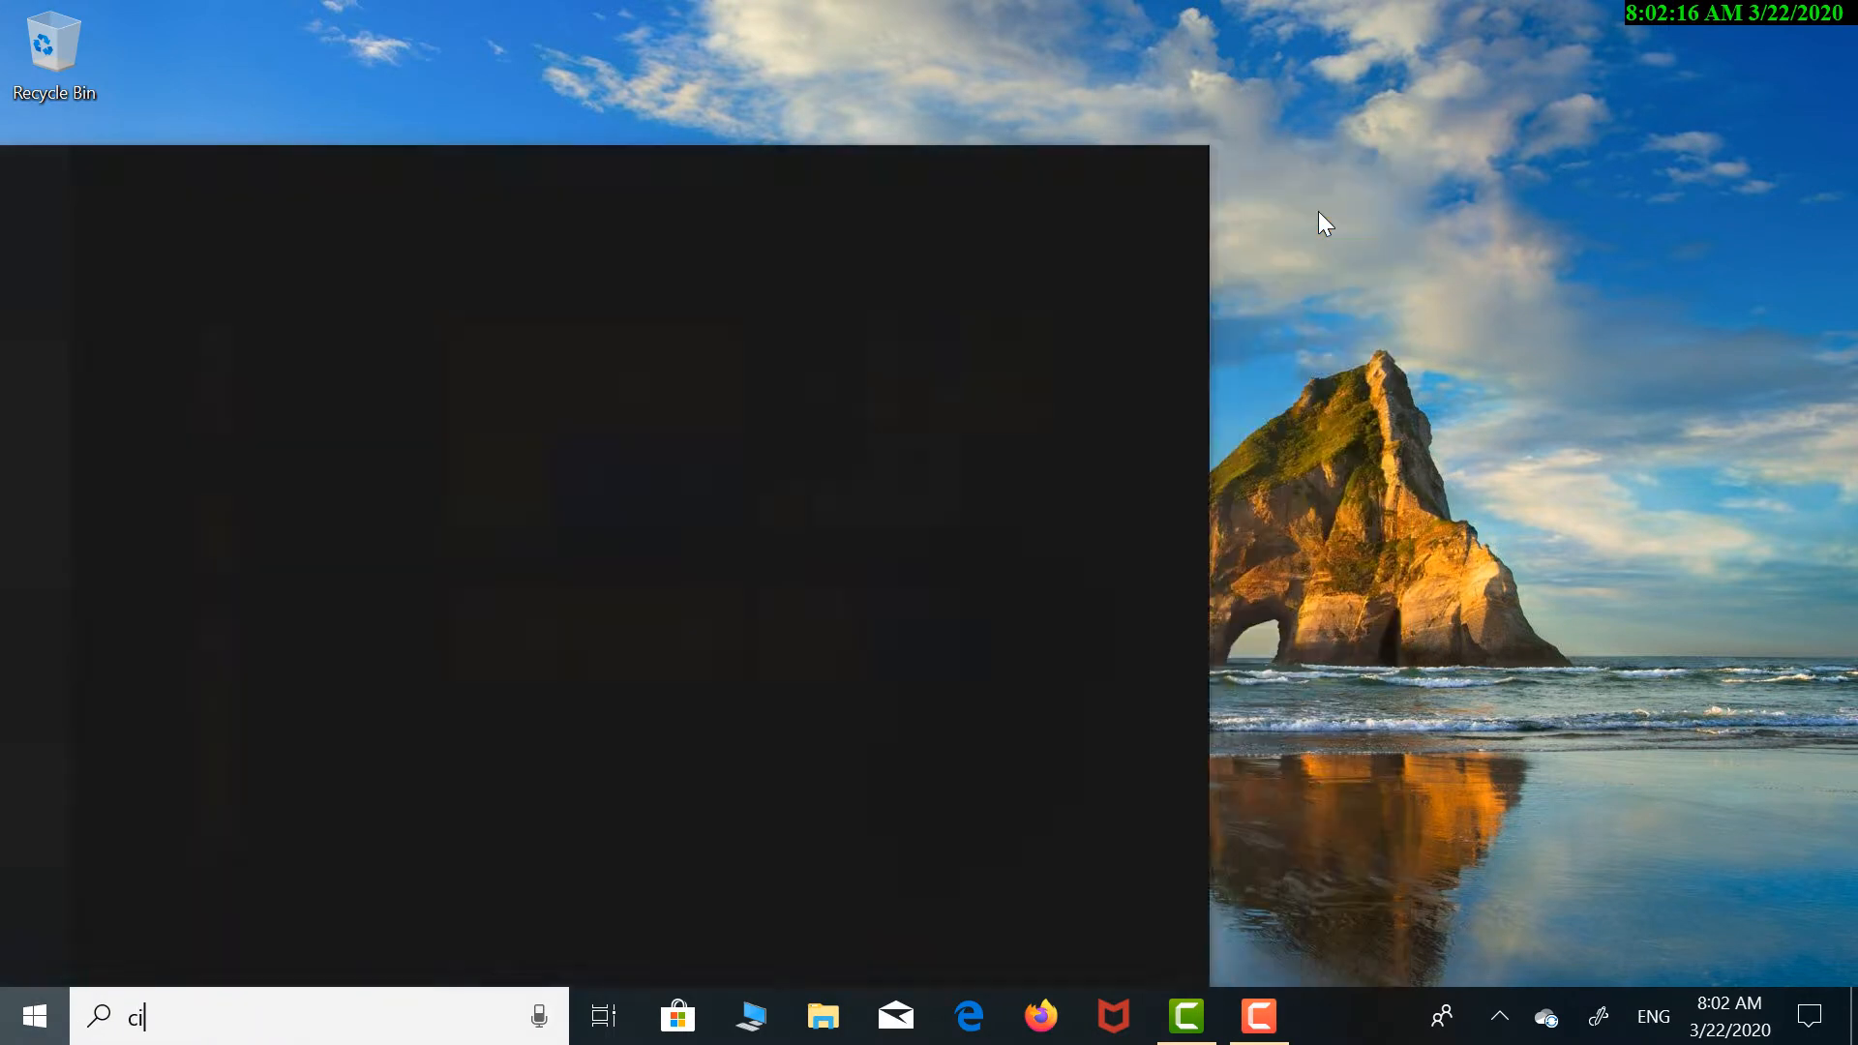
{"action": "type", "text": "sco"}
{"action": "key", "text": "Return"}
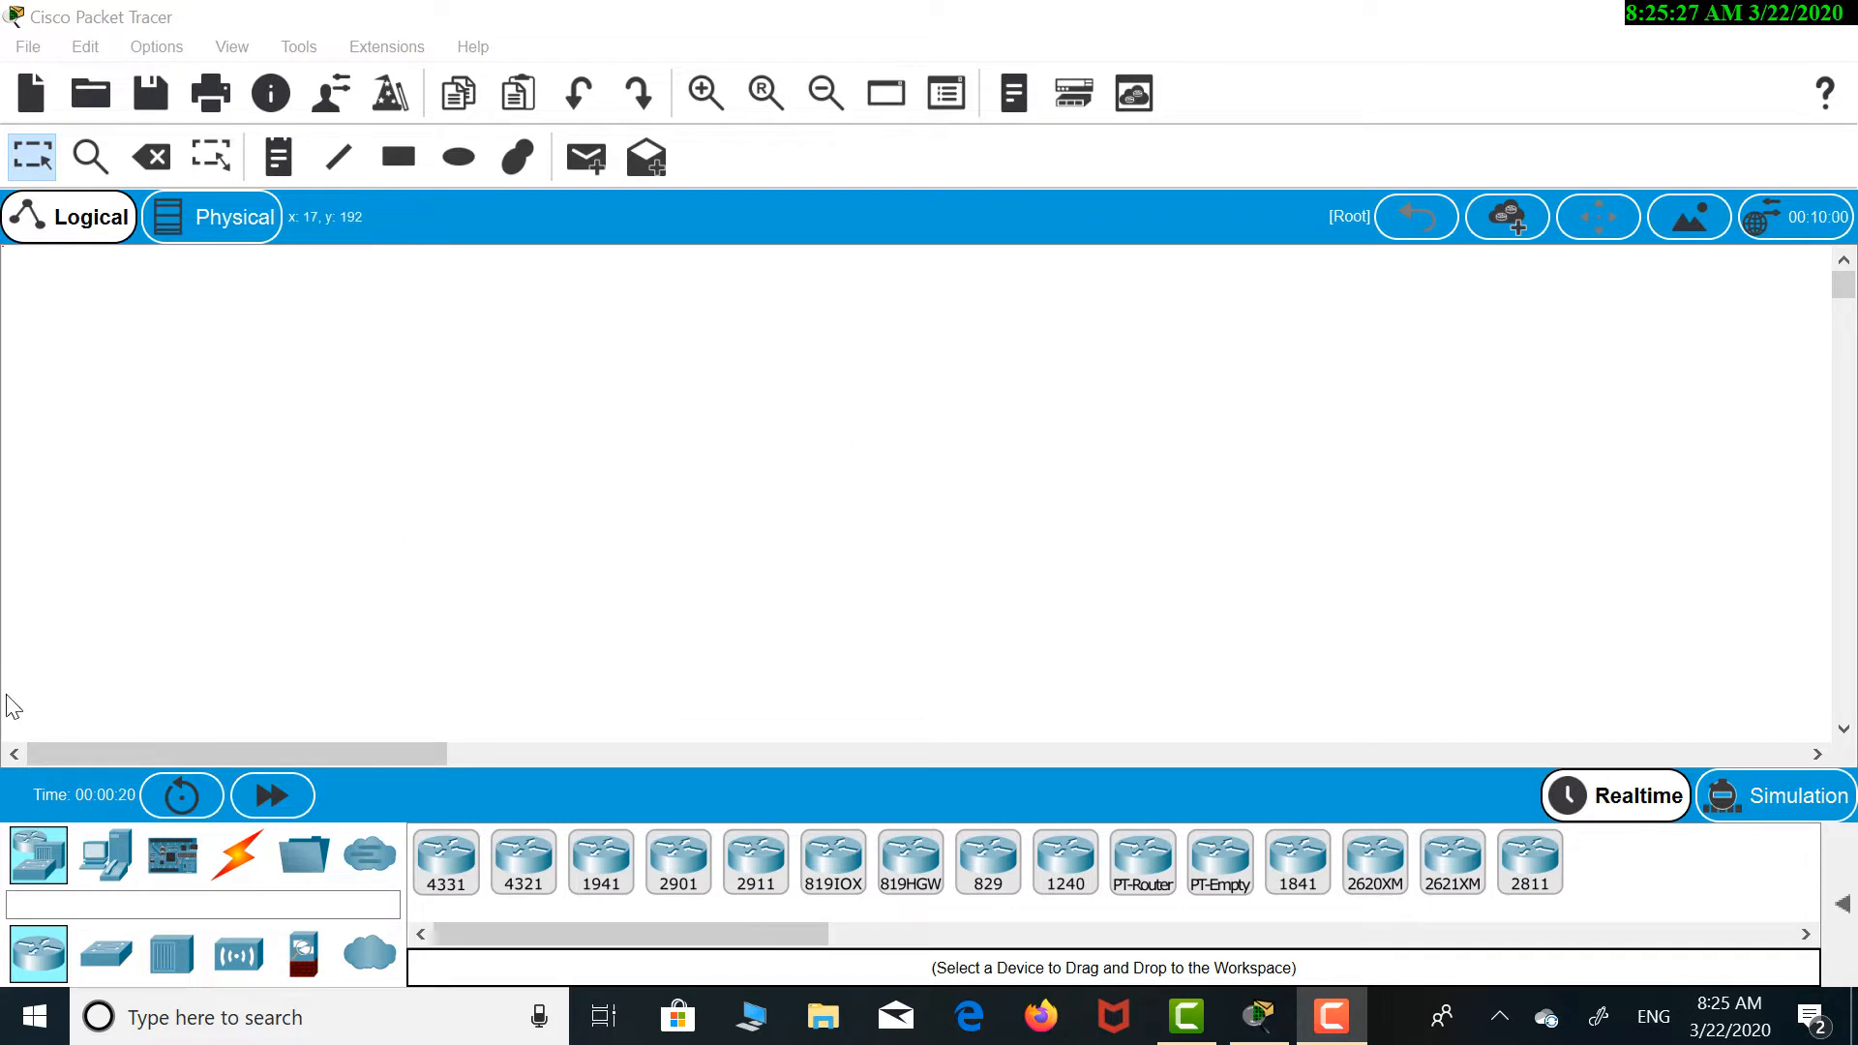
Place a 2911 router in the upper-left area of the logical workspace and a 2901 router in the upper-right area
{"action": "left_click", "coordinate": [53, 851]}
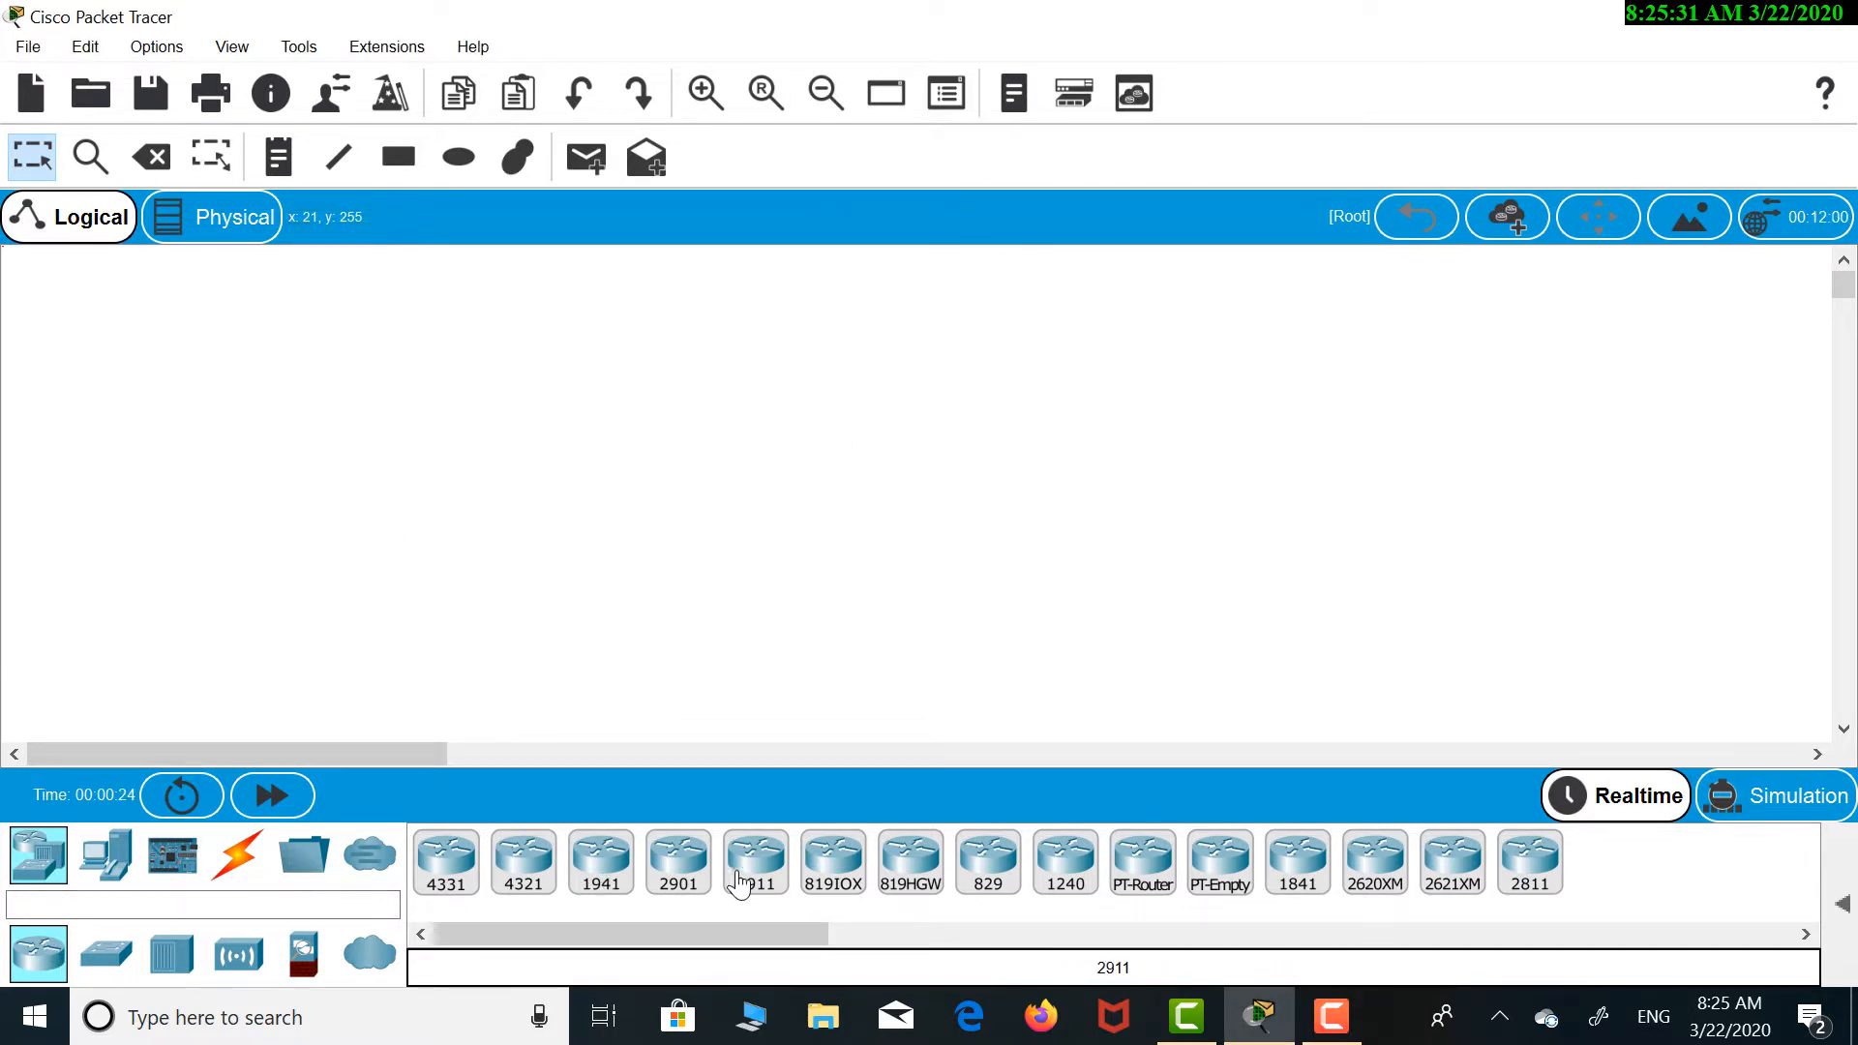
{"action": "left_click_drag", "start_coordinate": [746, 883], "coordinate": [476, 492]}
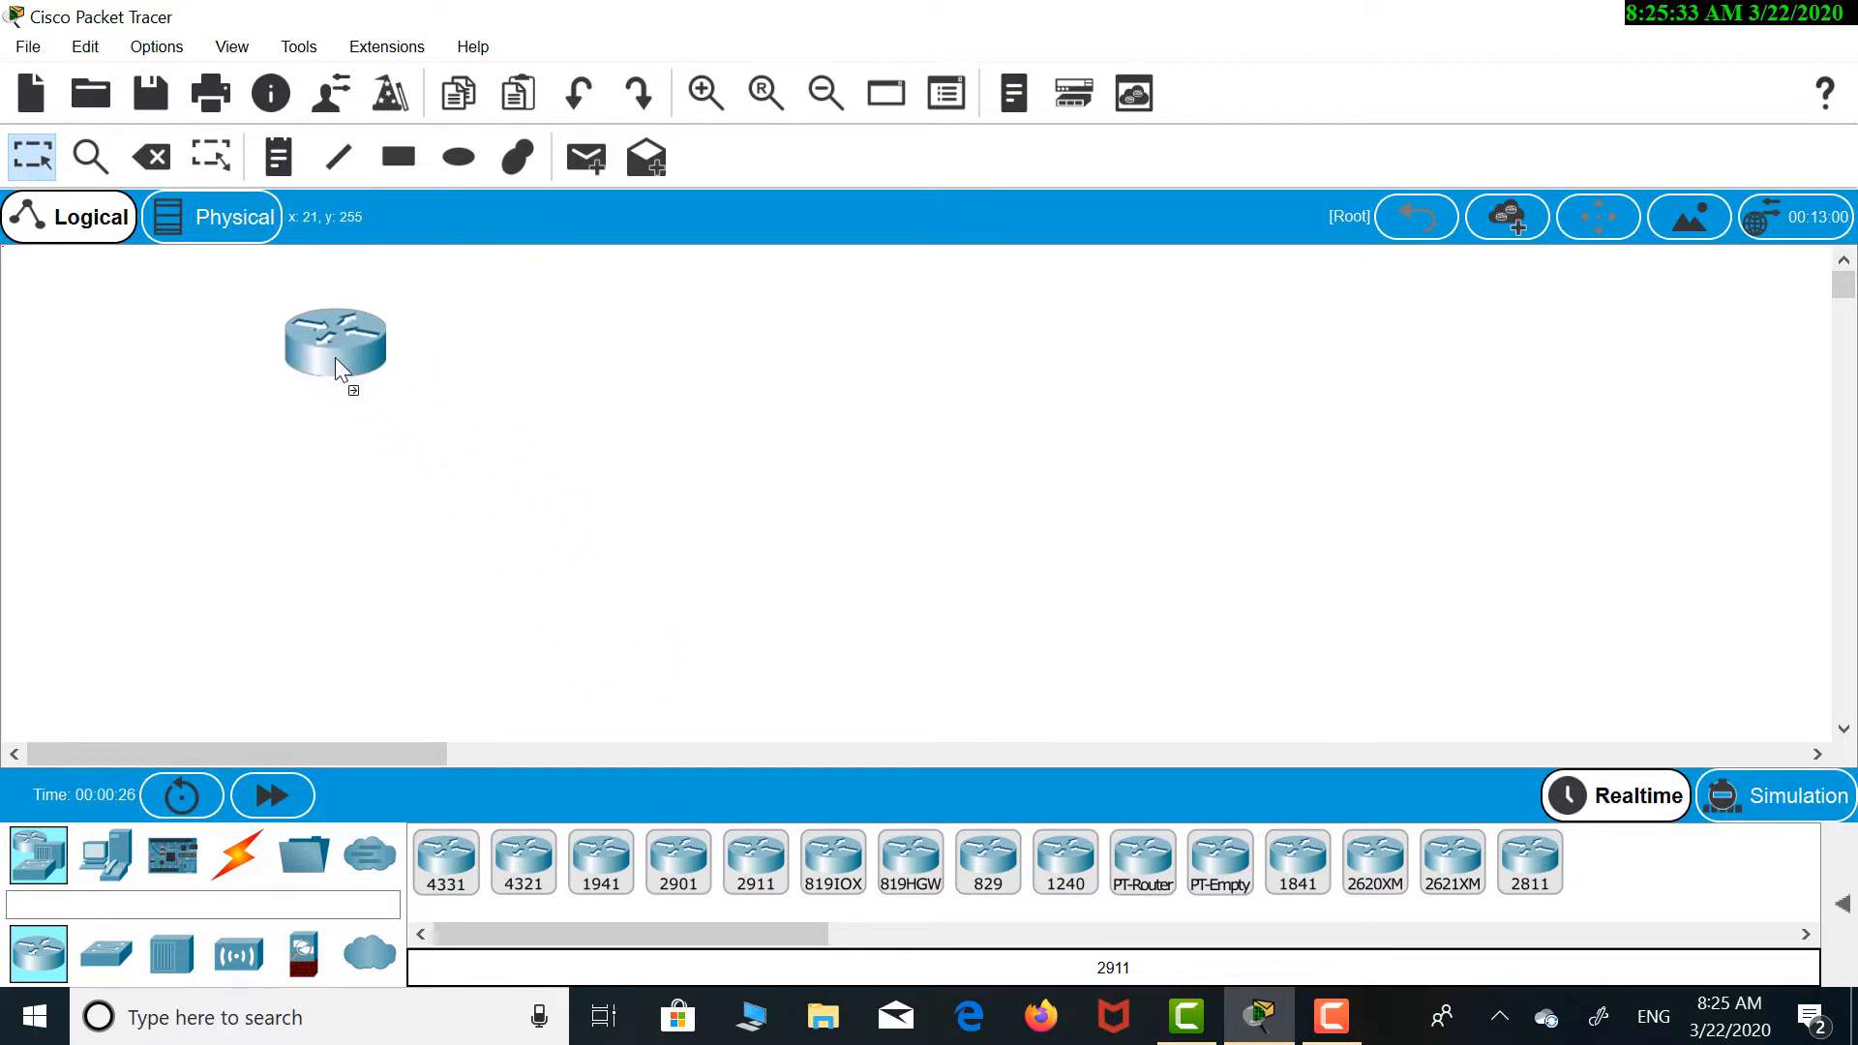
{"action": "left_click_drag", "start_coordinate": [335, 357], "coordinate": [335, 362]}
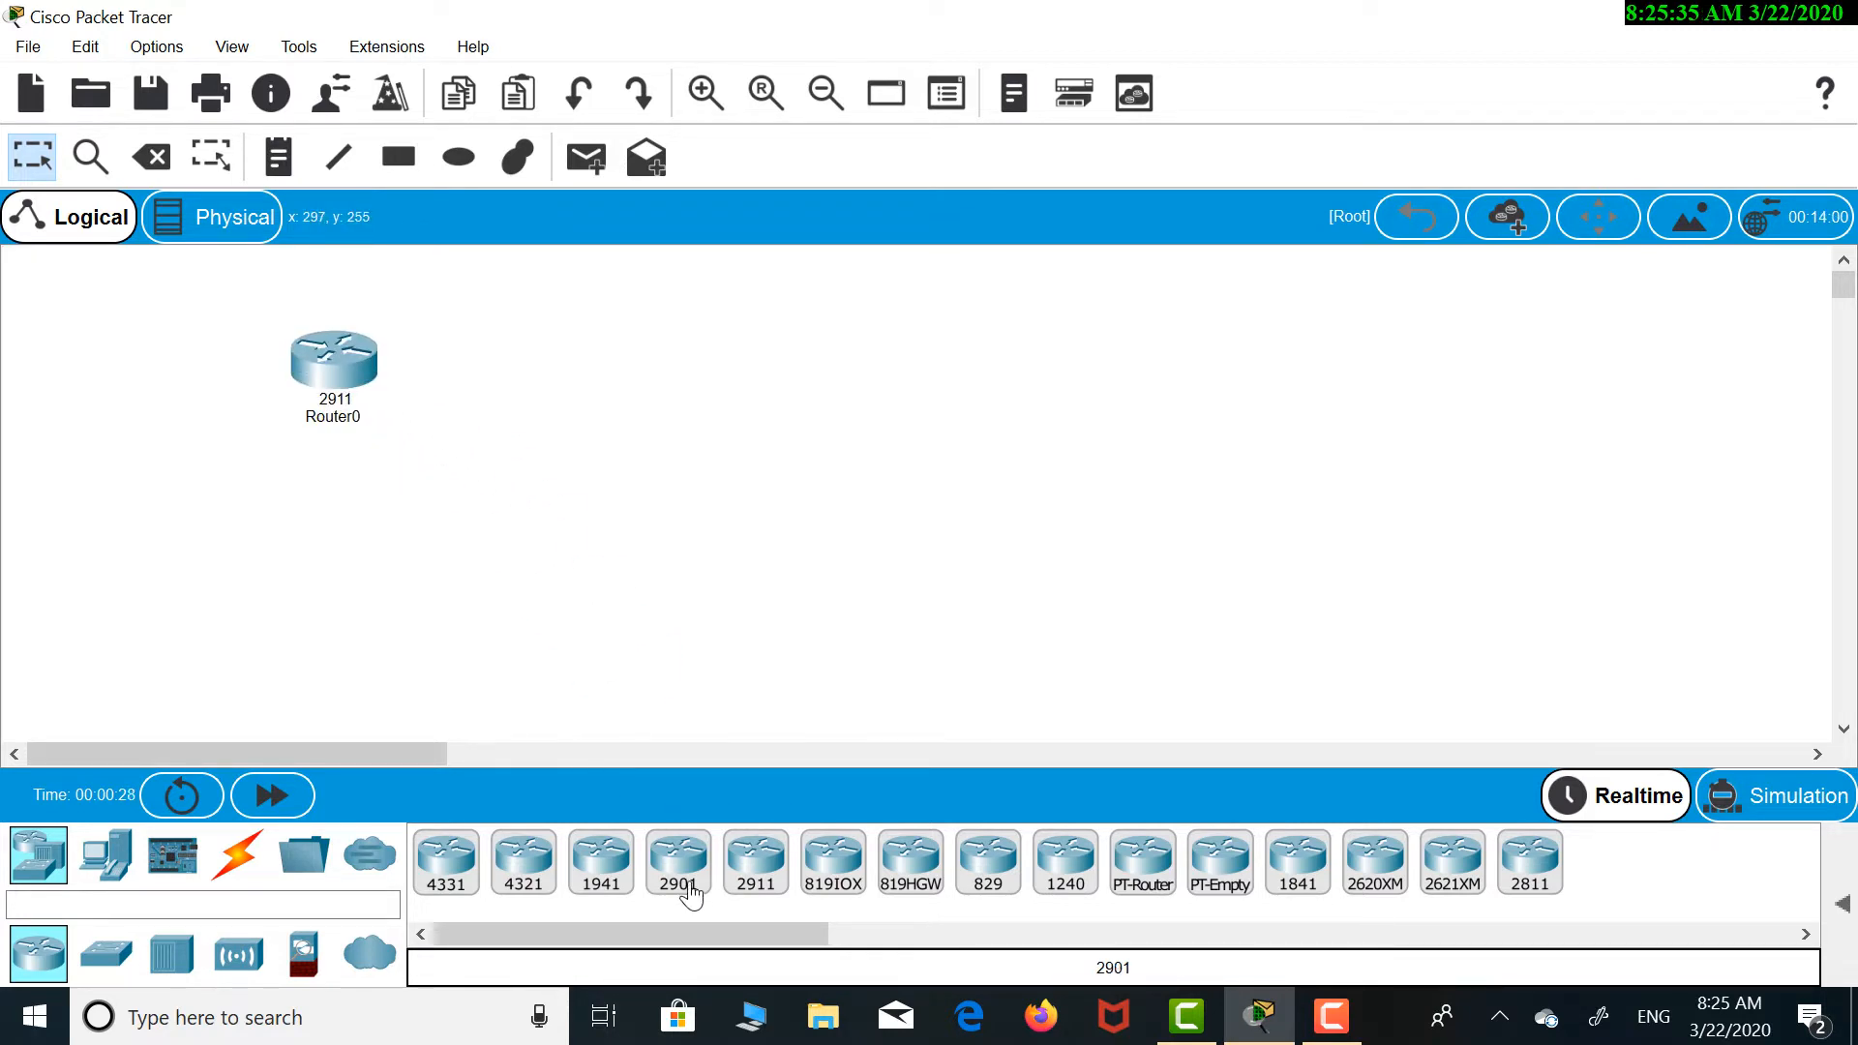
{"action": "left_click_drag", "start_coordinate": [689, 887], "coordinate": [1390, 498]}
{"action": "left_click_drag", "start_coordinate": [1477, 428], "coordinate": [1485, 337]}
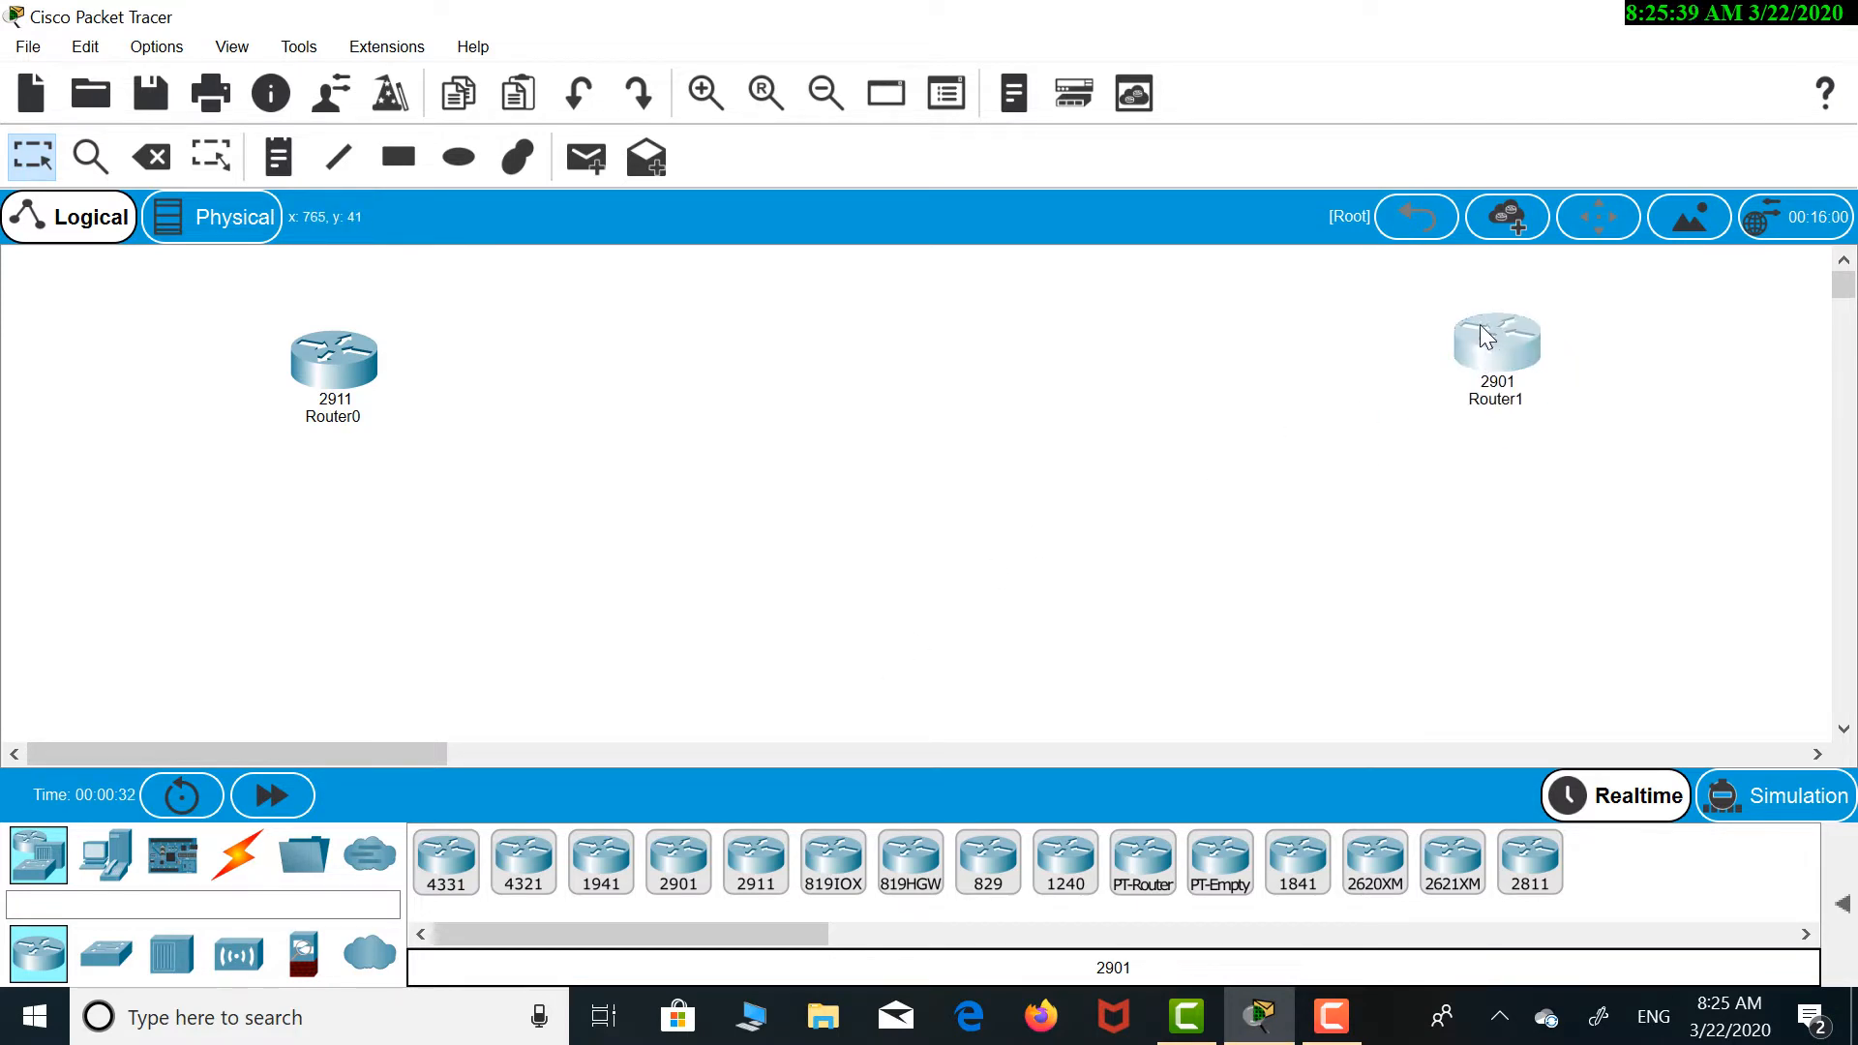
Add two 2960 switches, one below and outward of each router
{"action": "left_click", "coordinate": [107, 953]}
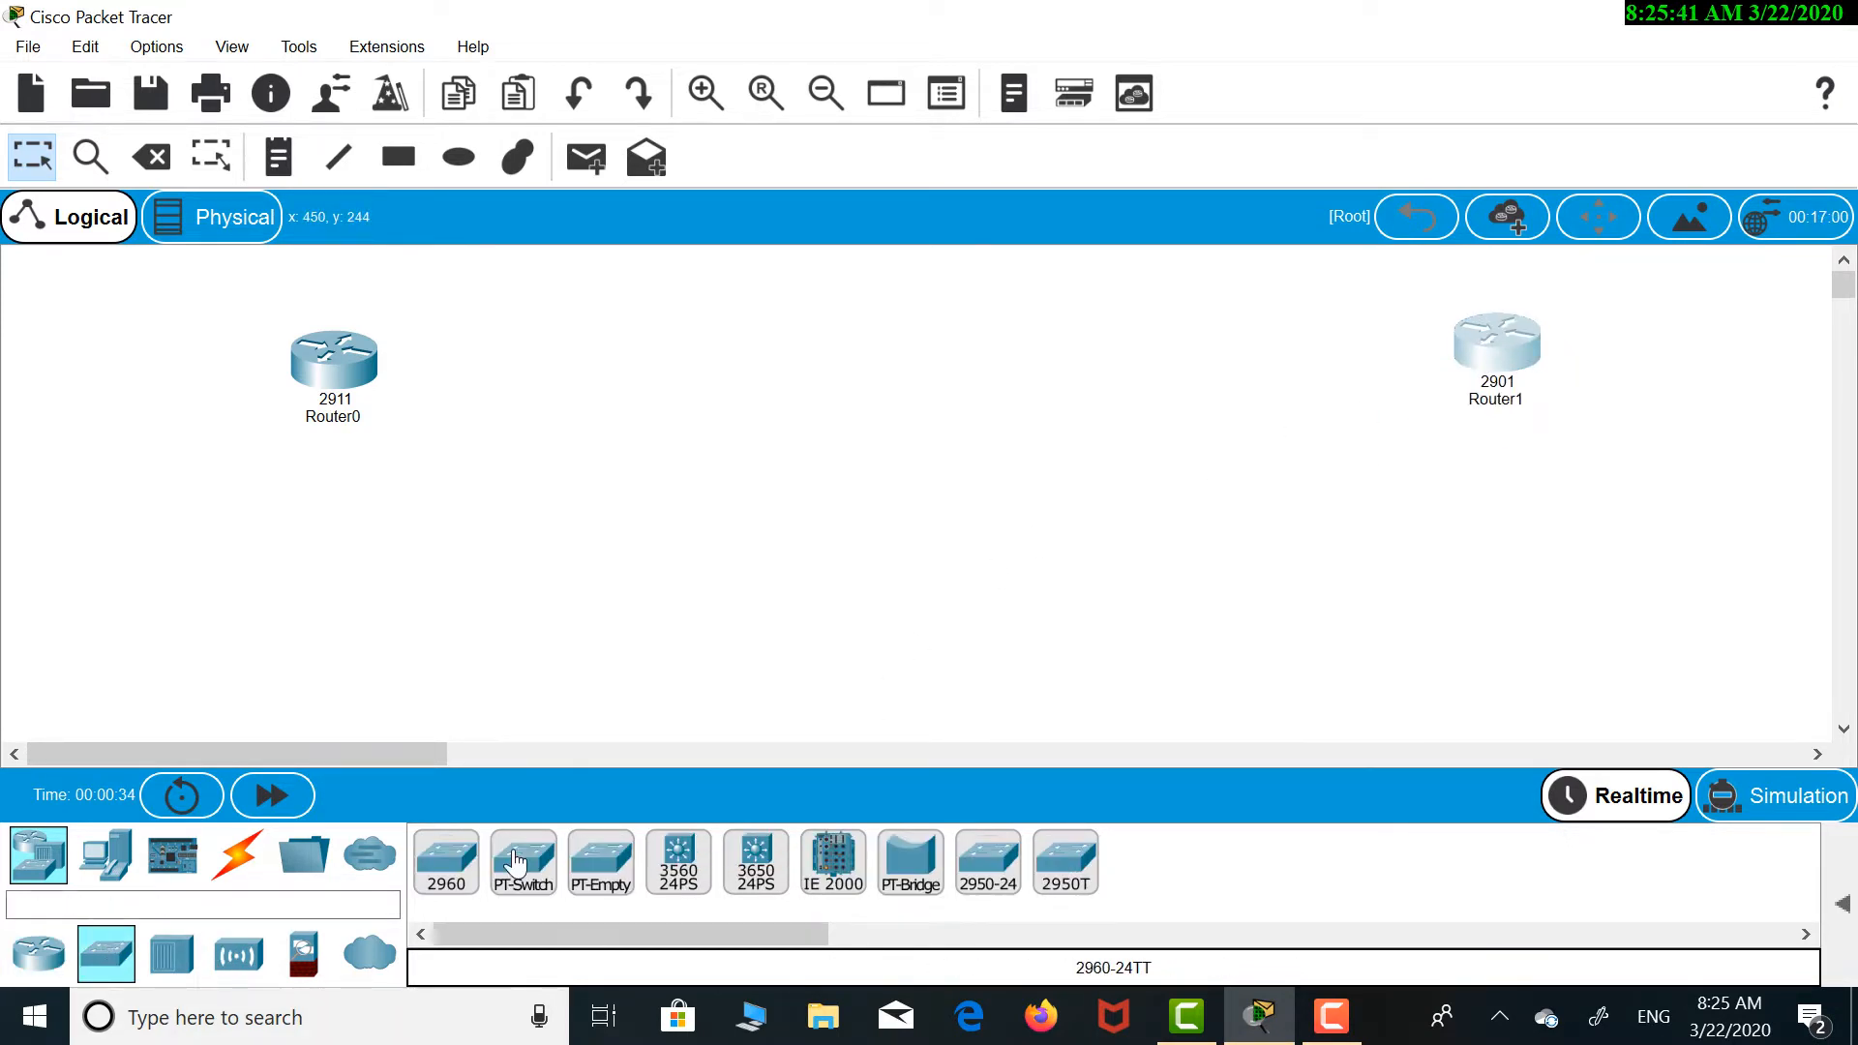
{"action": "left_click_drag", "start_coordinate": [435, 834], "coordinate": [179, 566]}
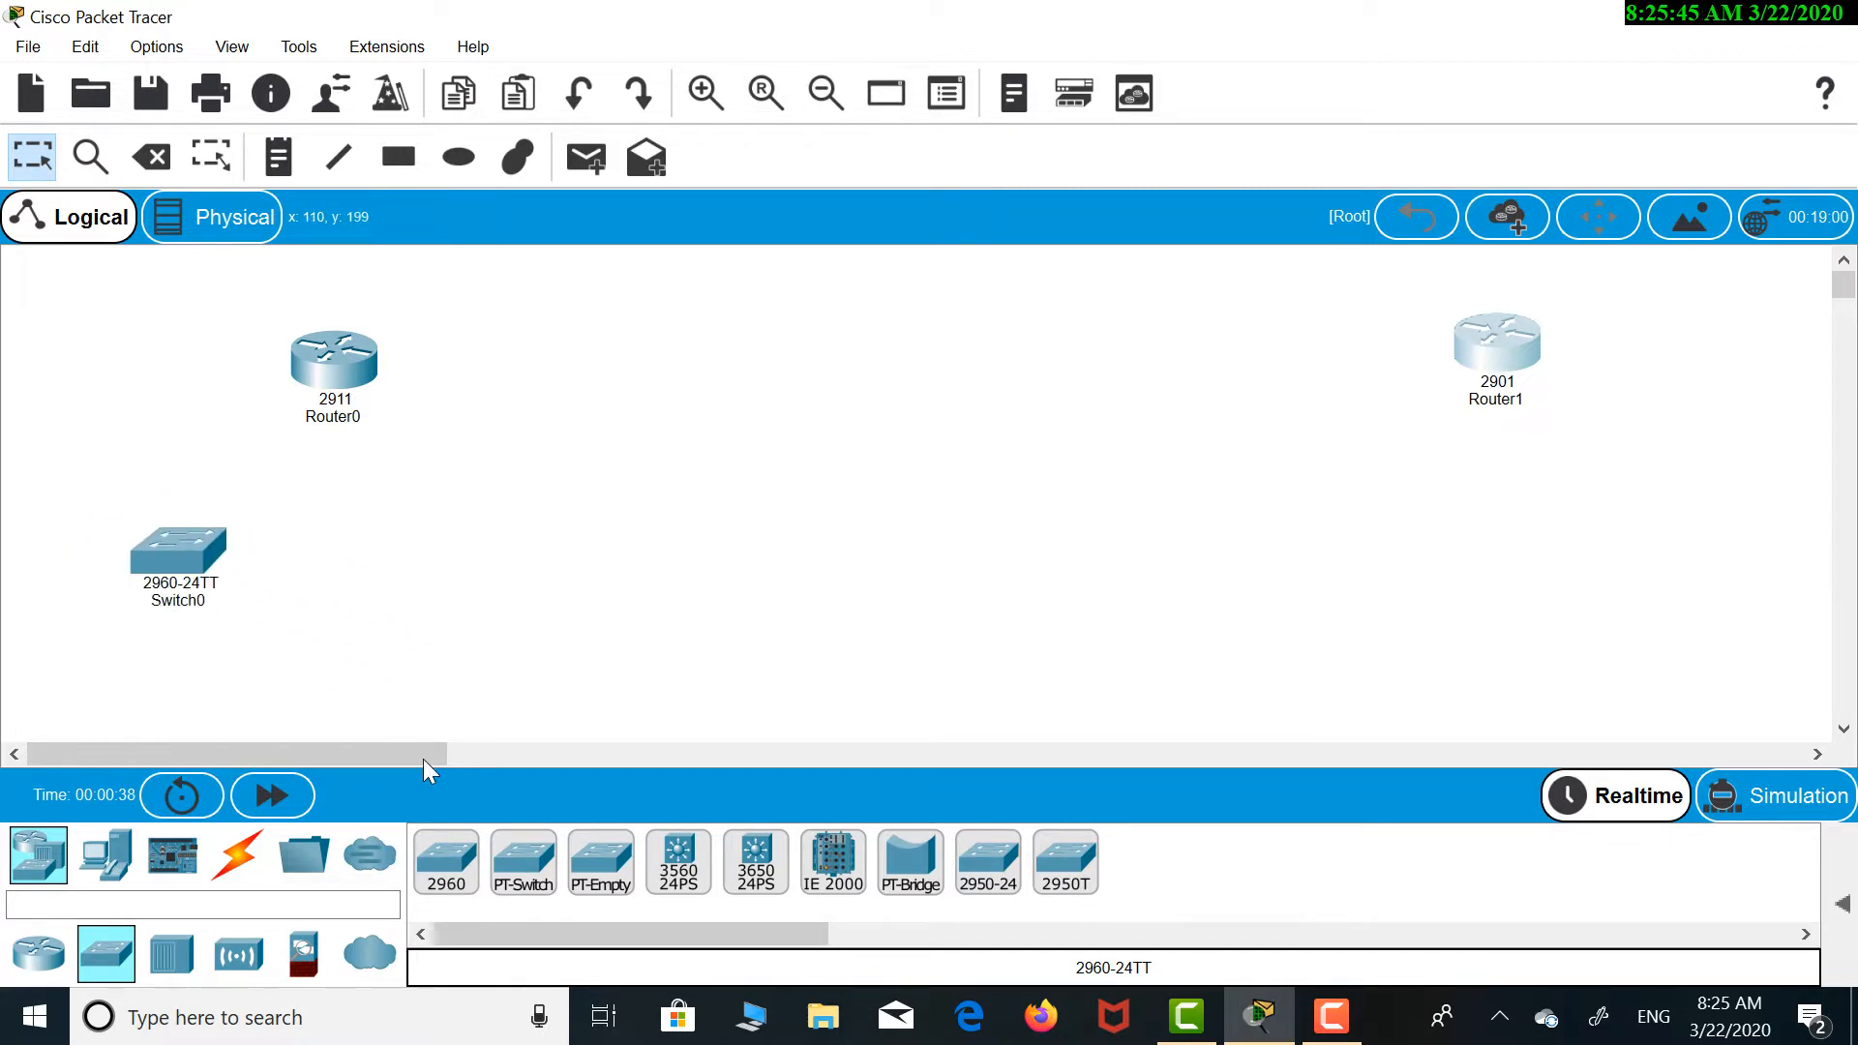
{"action": "left_click_drag", "start_coordinate": [448, 886], "coordinate": [1694, 560]}
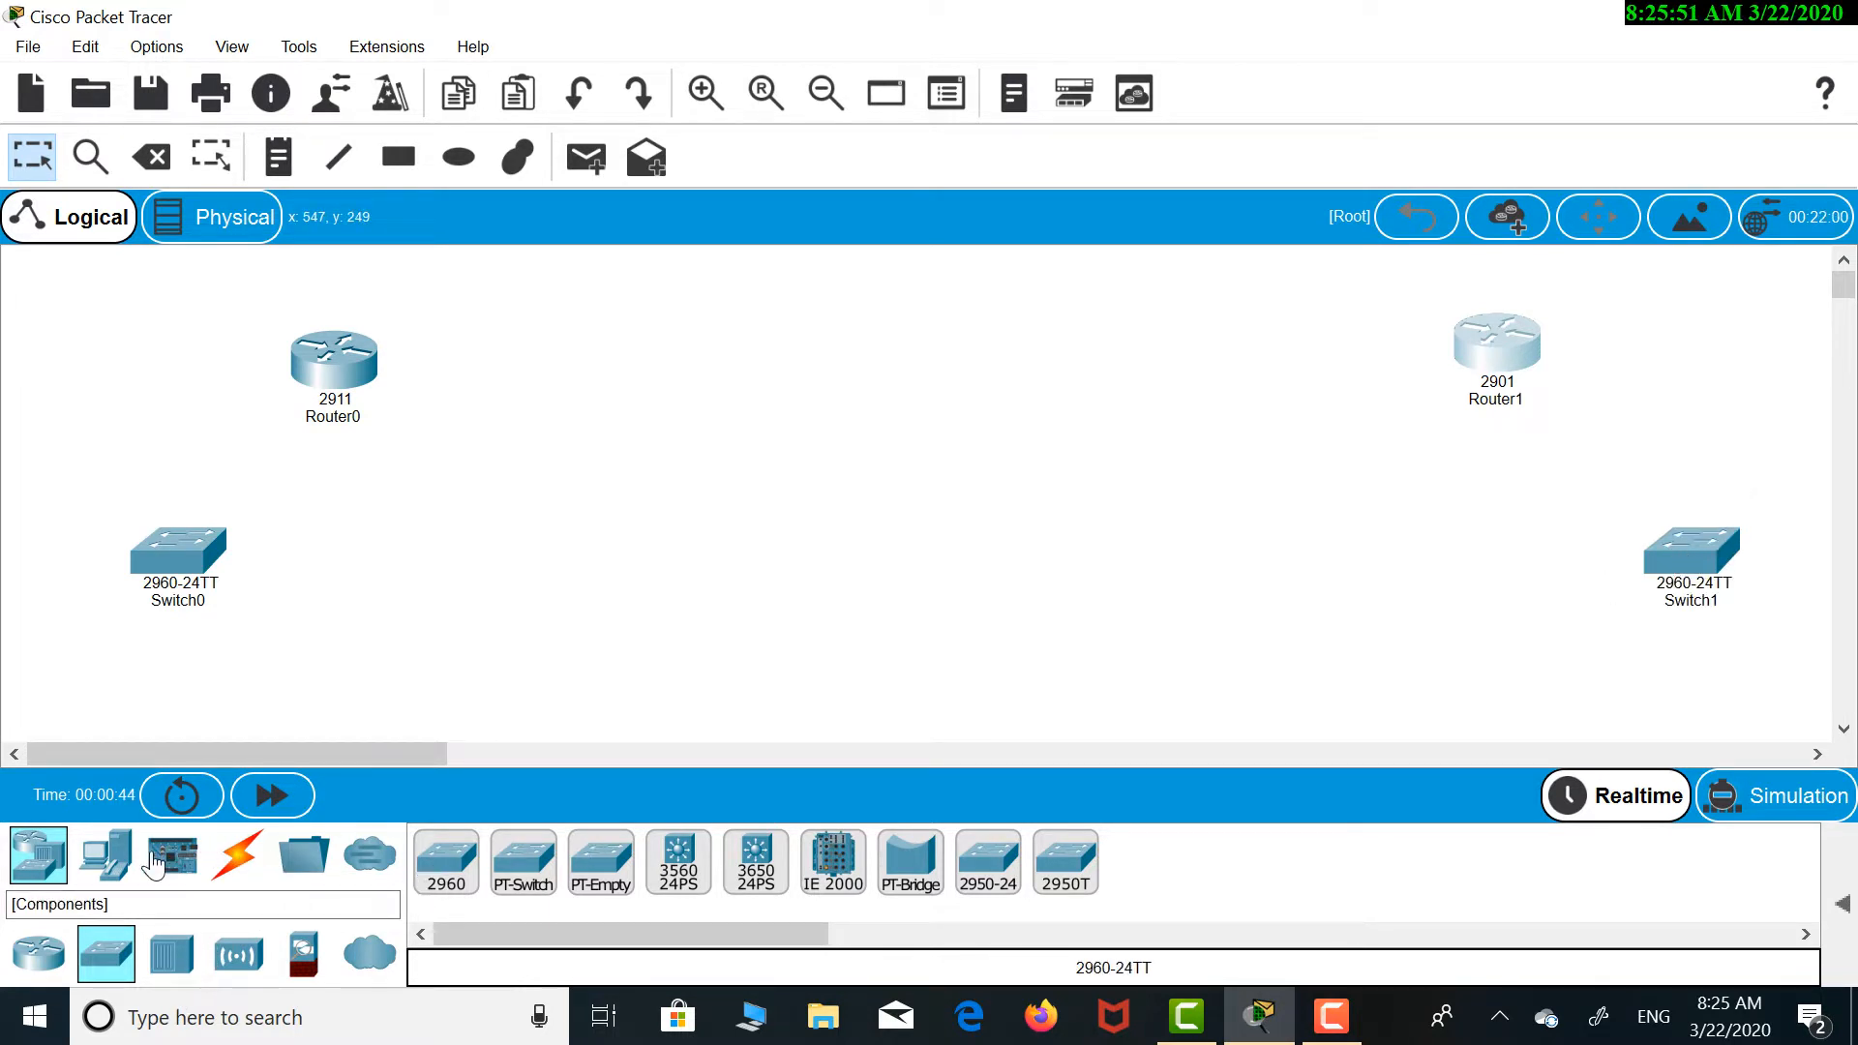
Add two PCs, one beneath each 2960 switch
{"action": "left_click", "coordinate": [107, 869]}
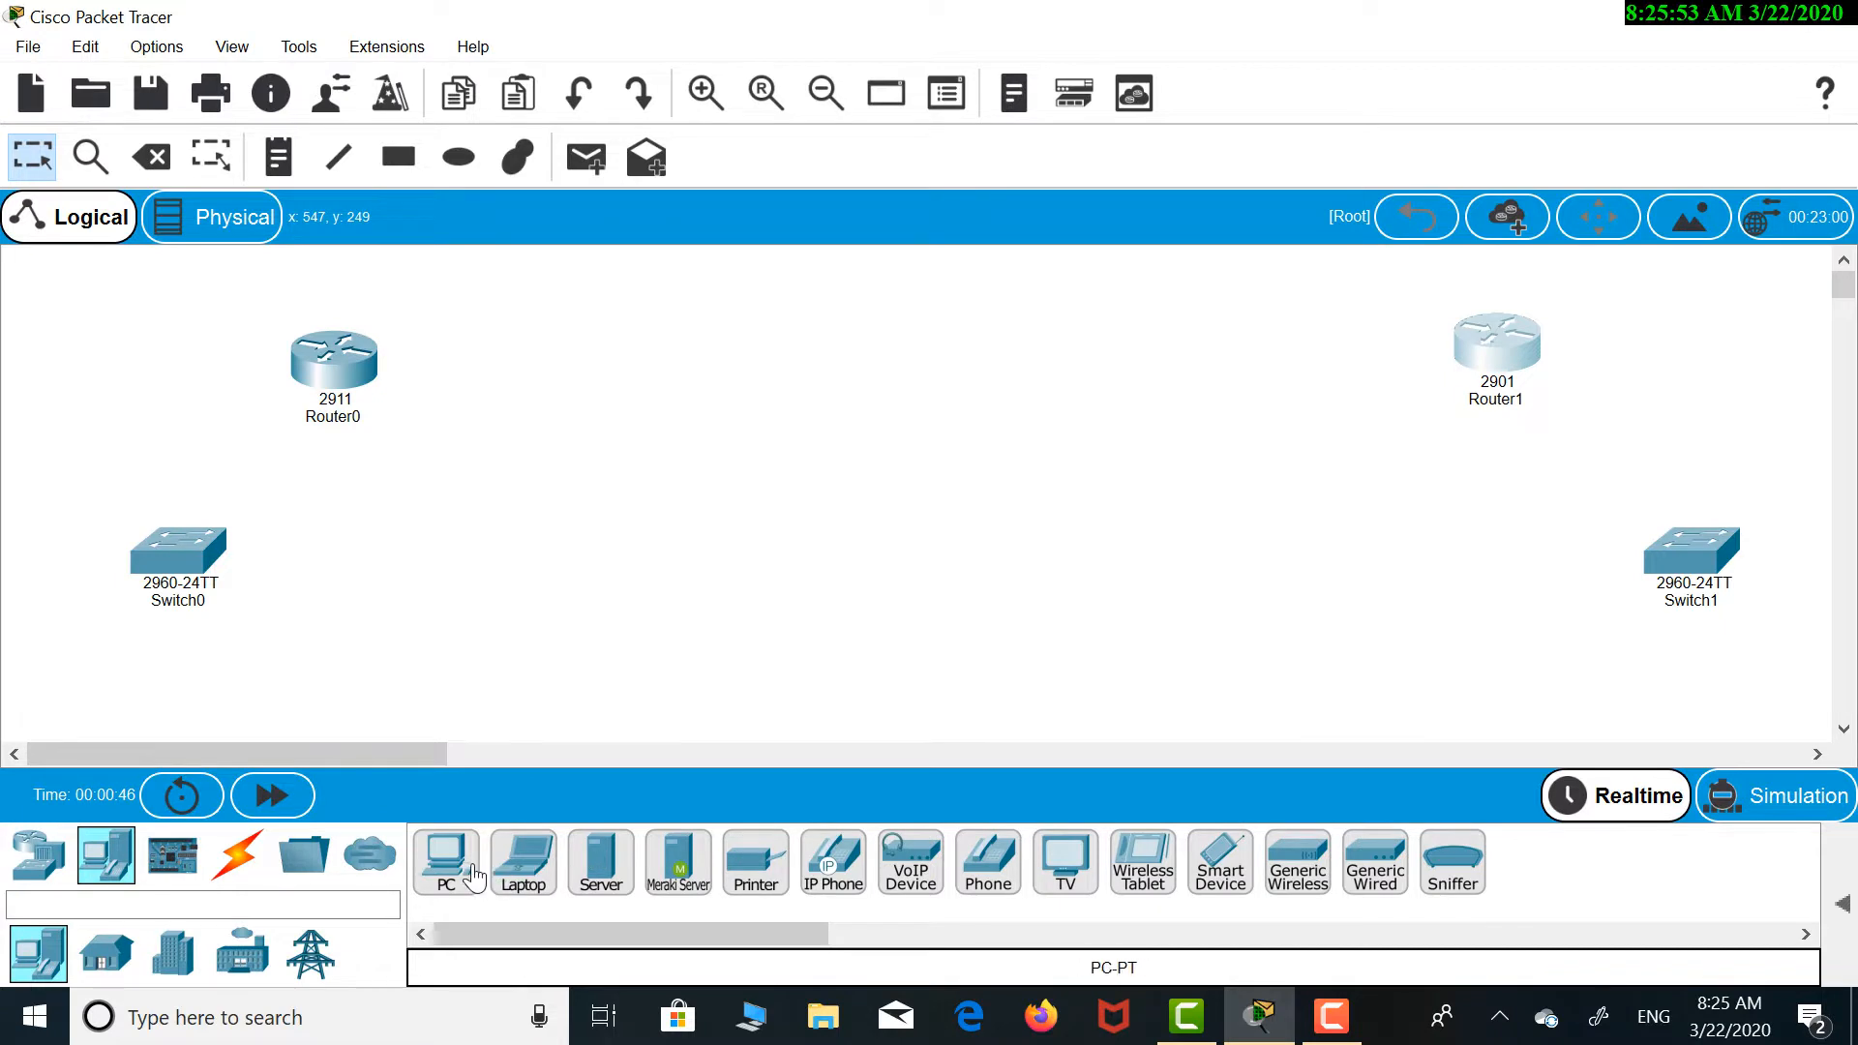
{"action": "left_click_drag", "start_coordinate": [459, 876], "coordinate": [154, 683]}
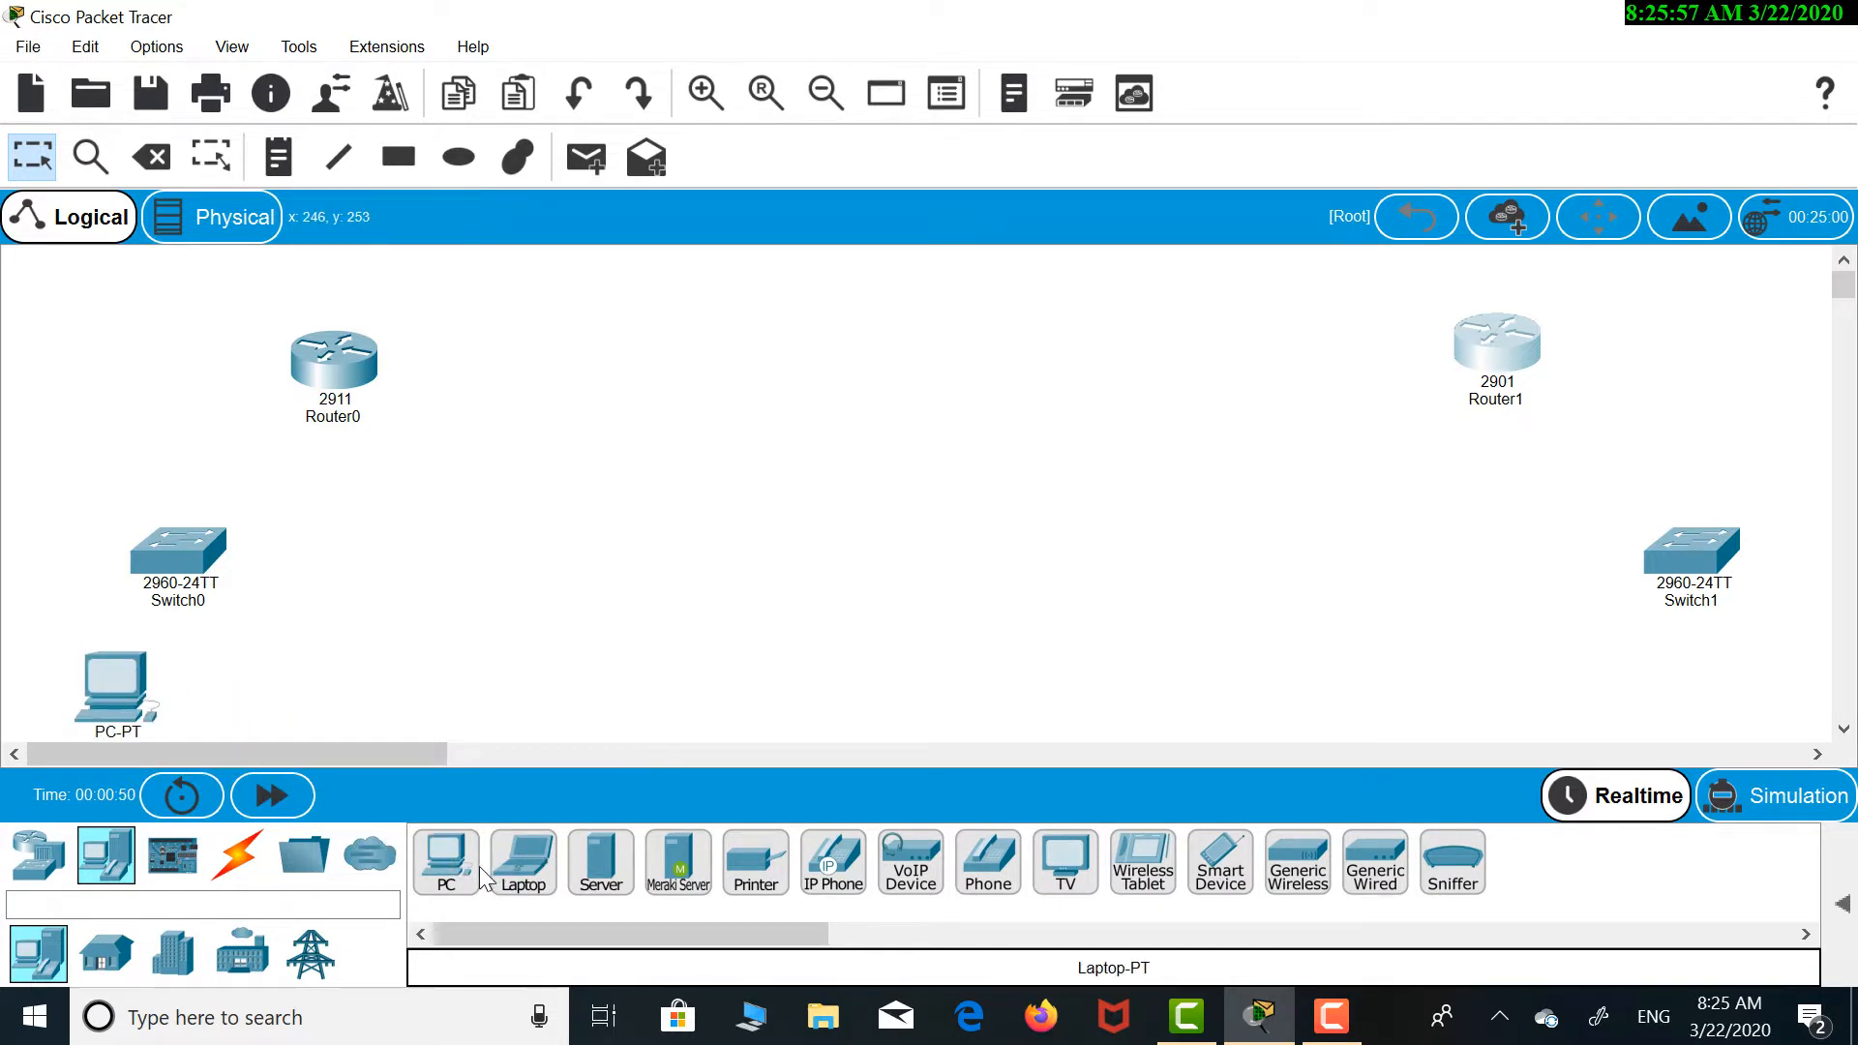
{"action": "left_click_drag", "start_coordinate": [469, 871], "coordinate": [1752, 694]}
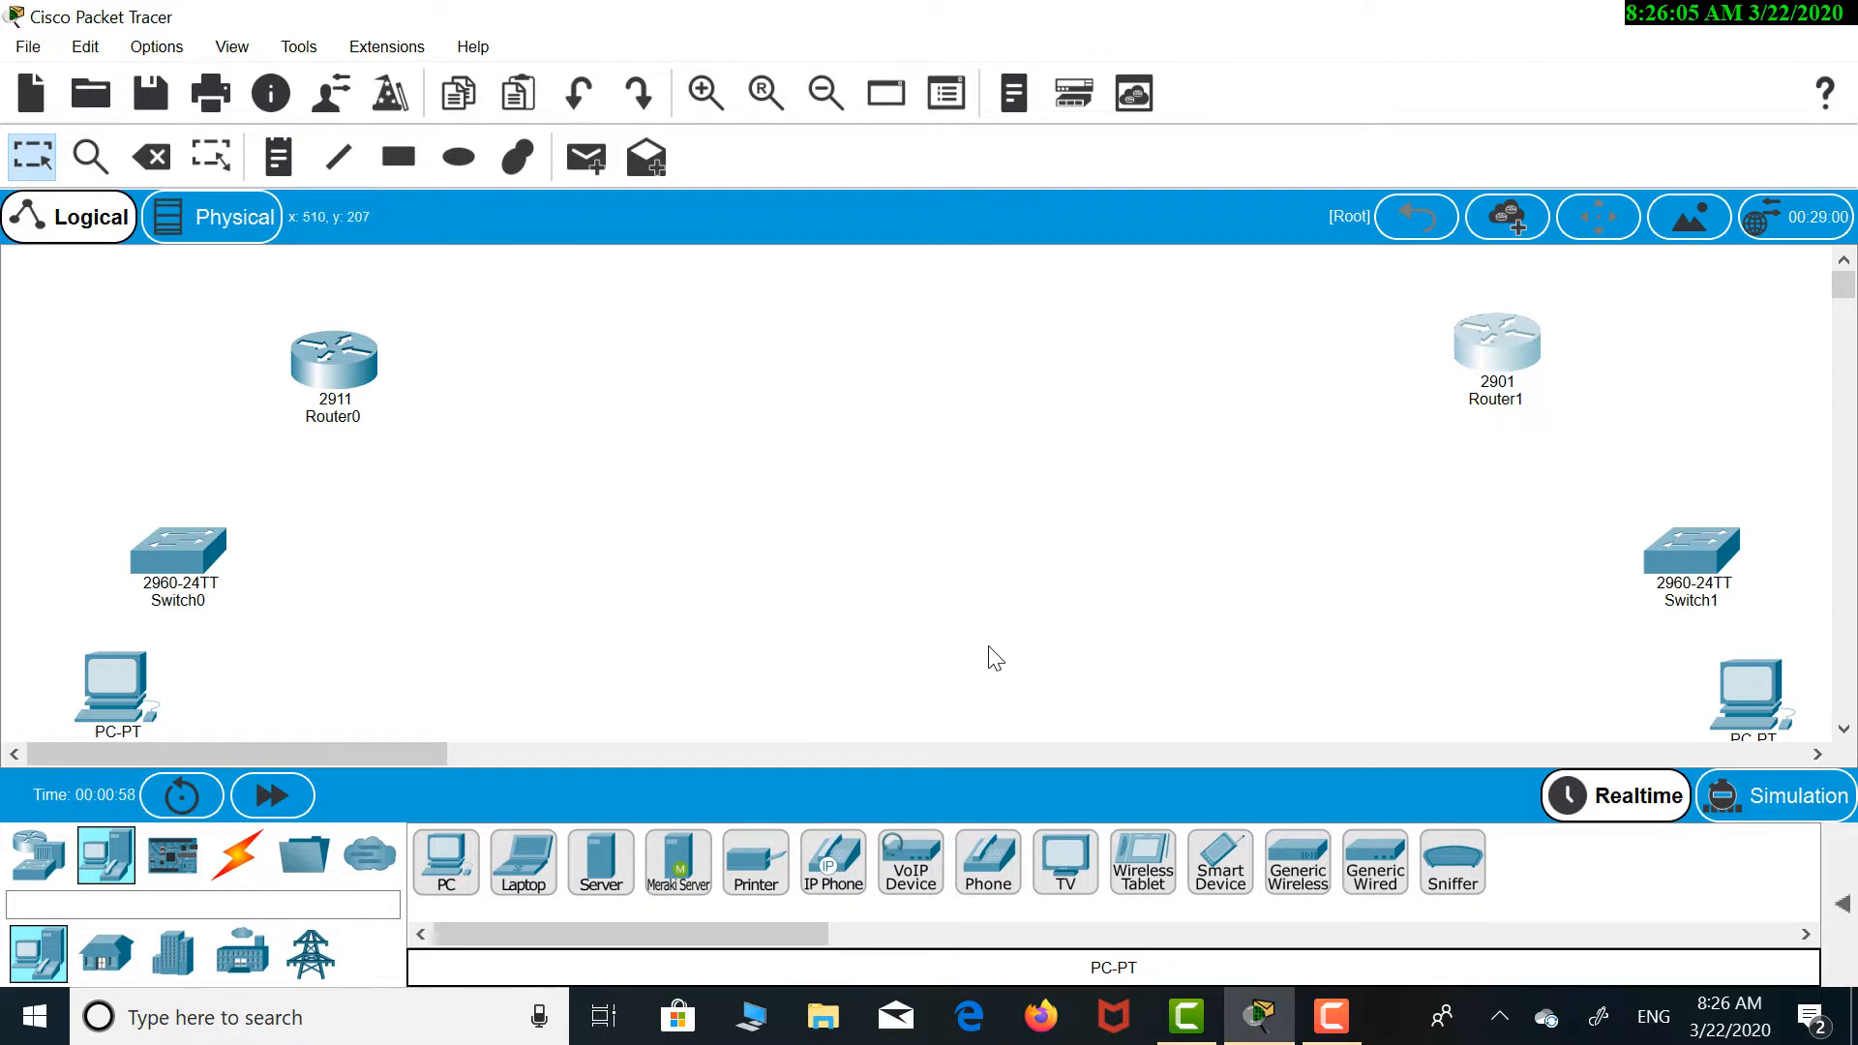
Connect Router0 to Router1 using the automatically chosen connection type
{"action": "left_click", "coordinate": [240, 858]}
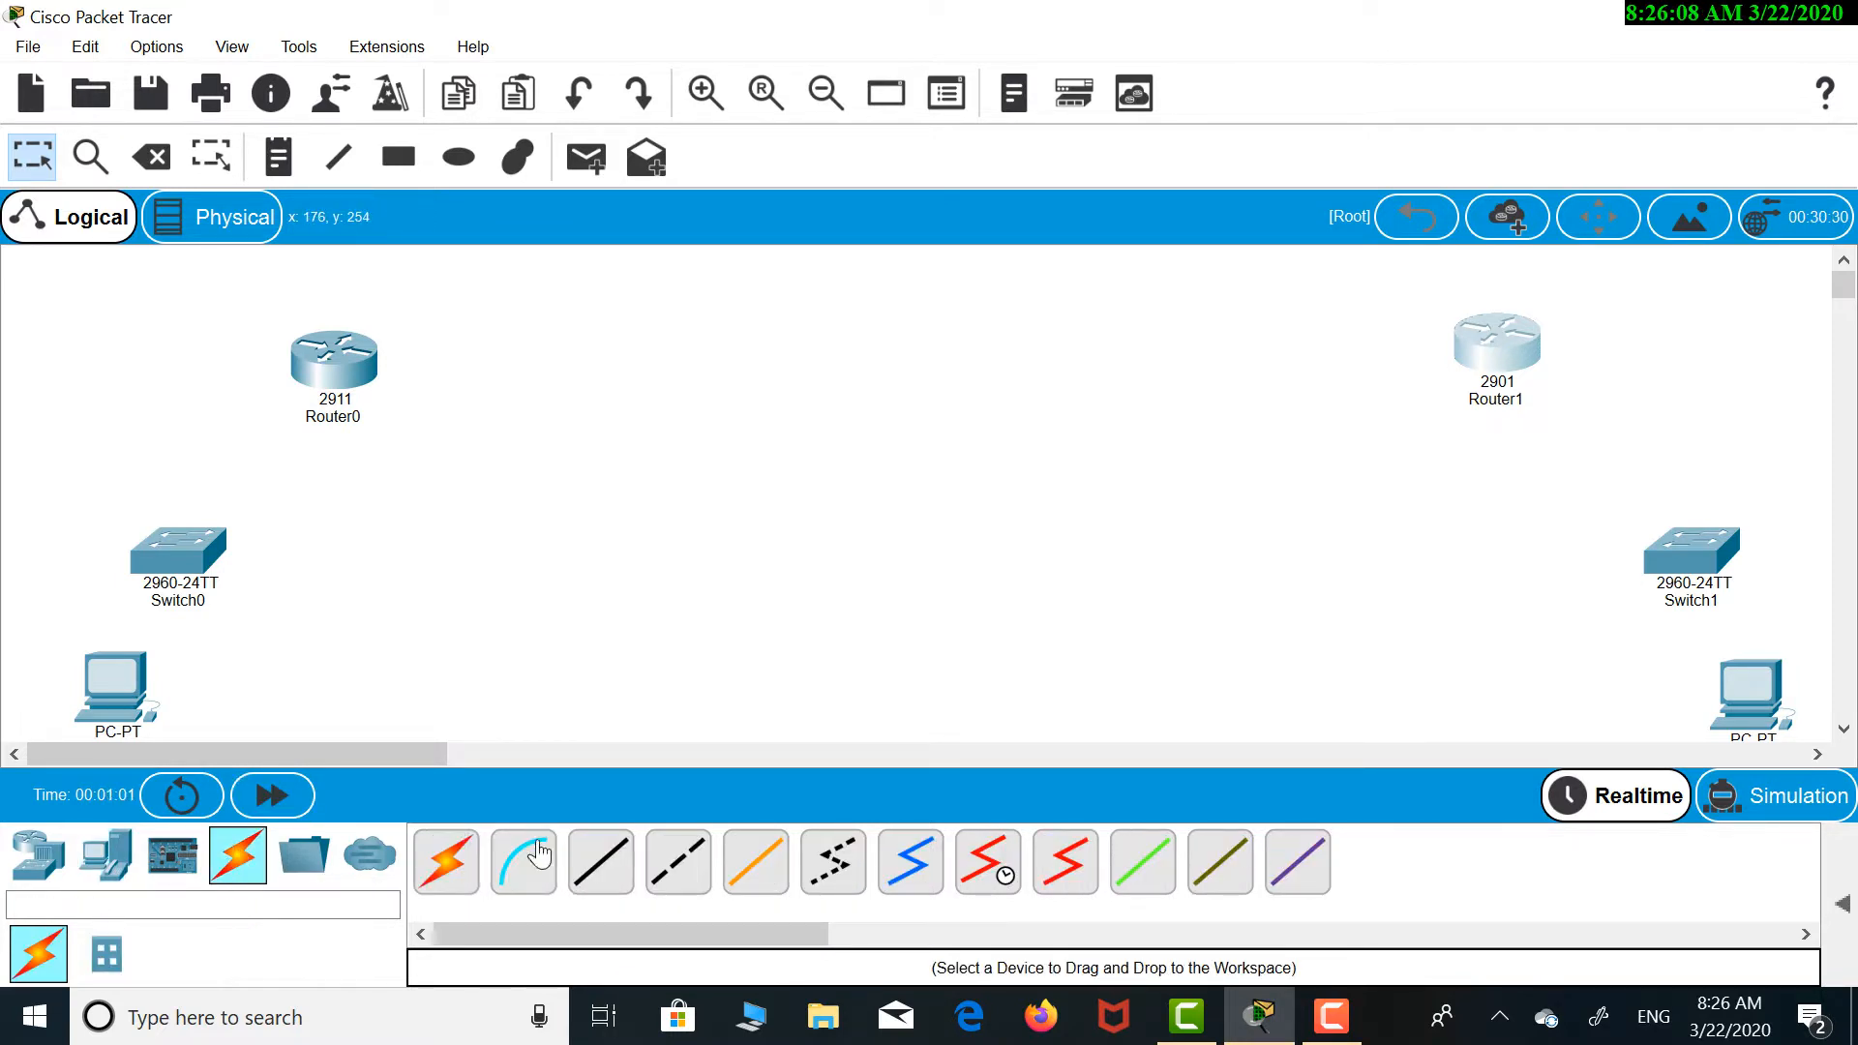
{"action": "left_click", "coordinate": [451, 874]}
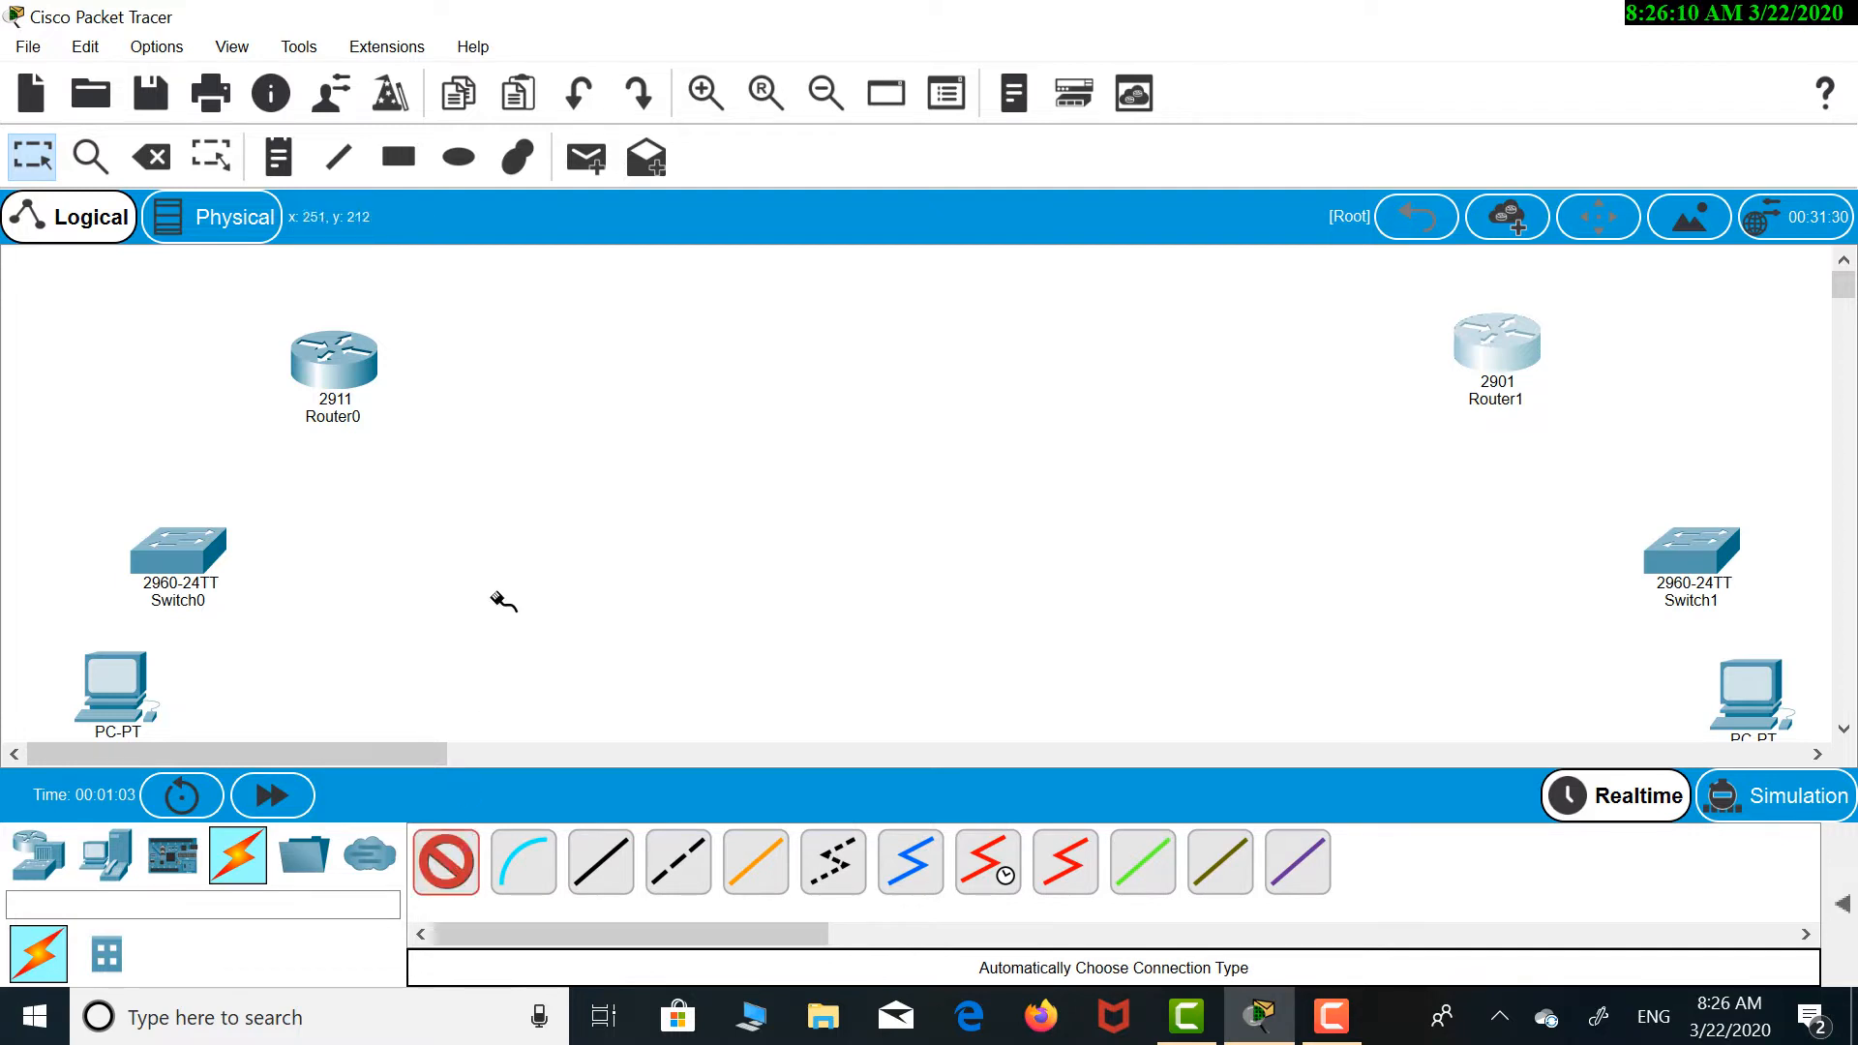
{"action": "left_click", "coordinate": [342, 376]}
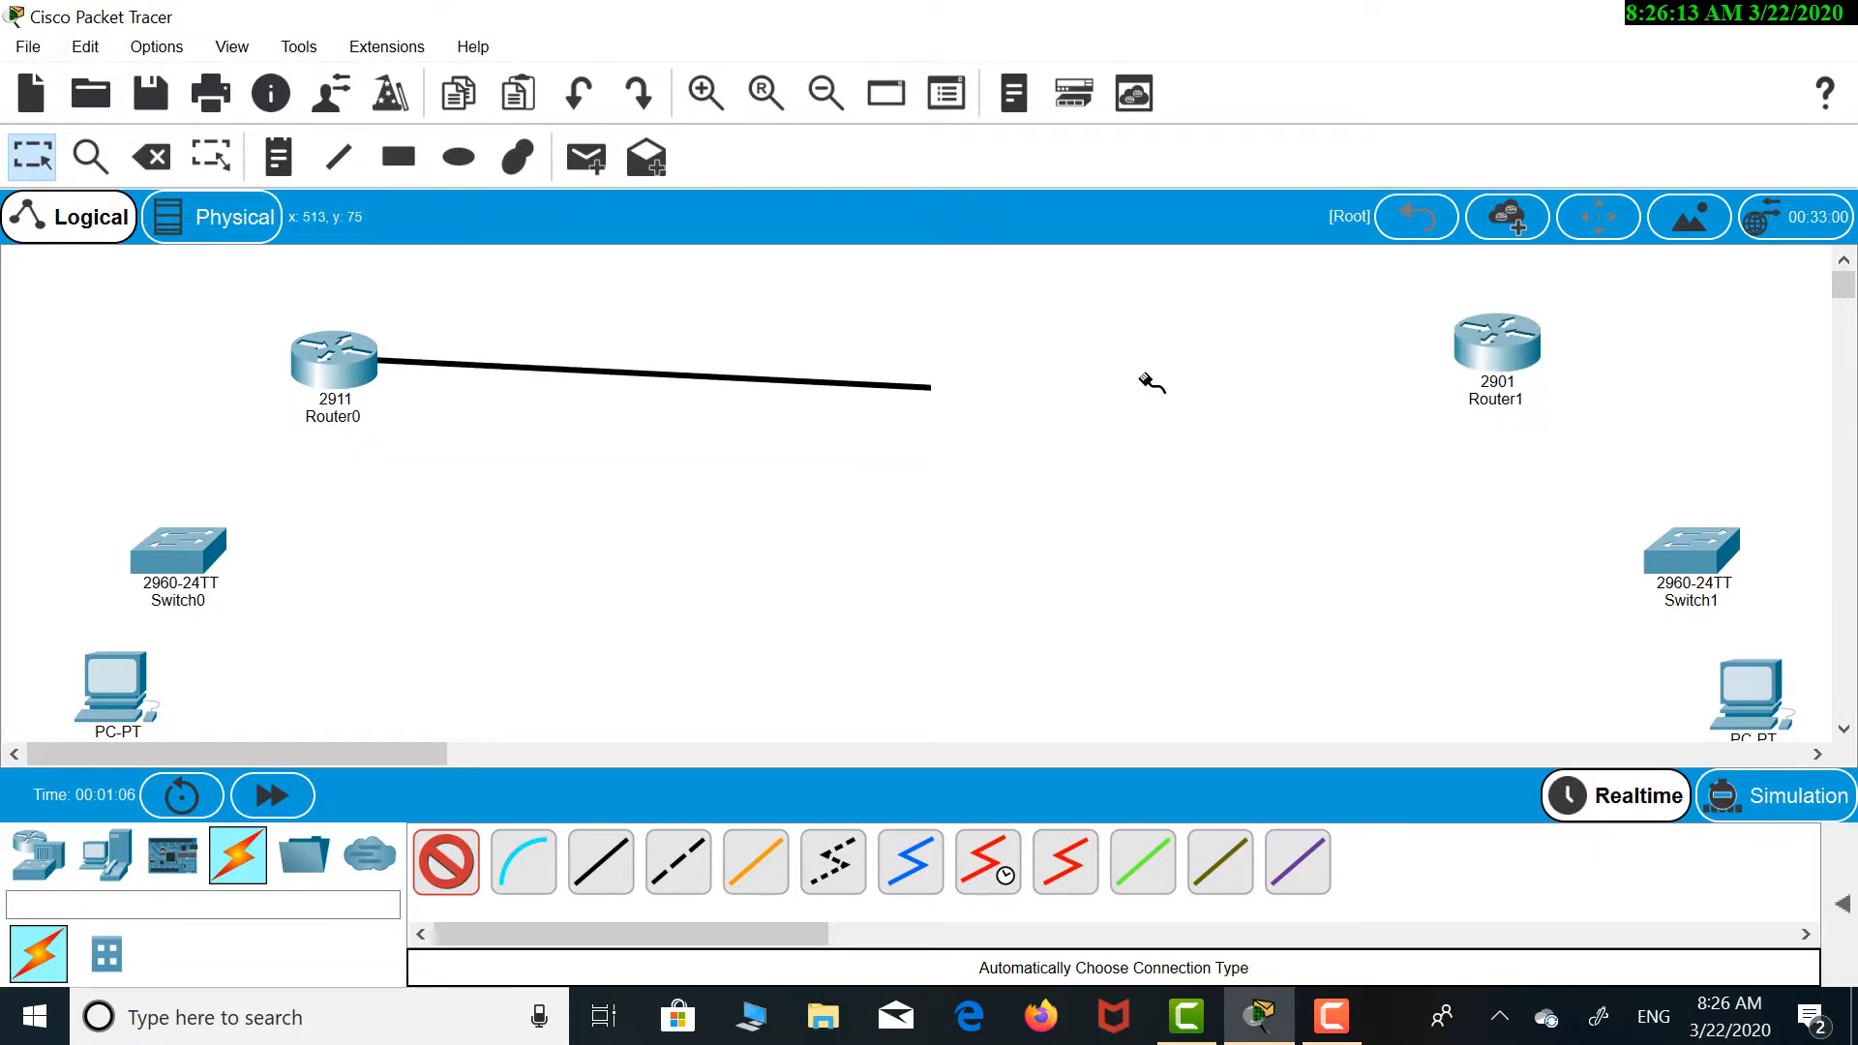
{"action": "left_click", "coordinate": [1489, 337]}
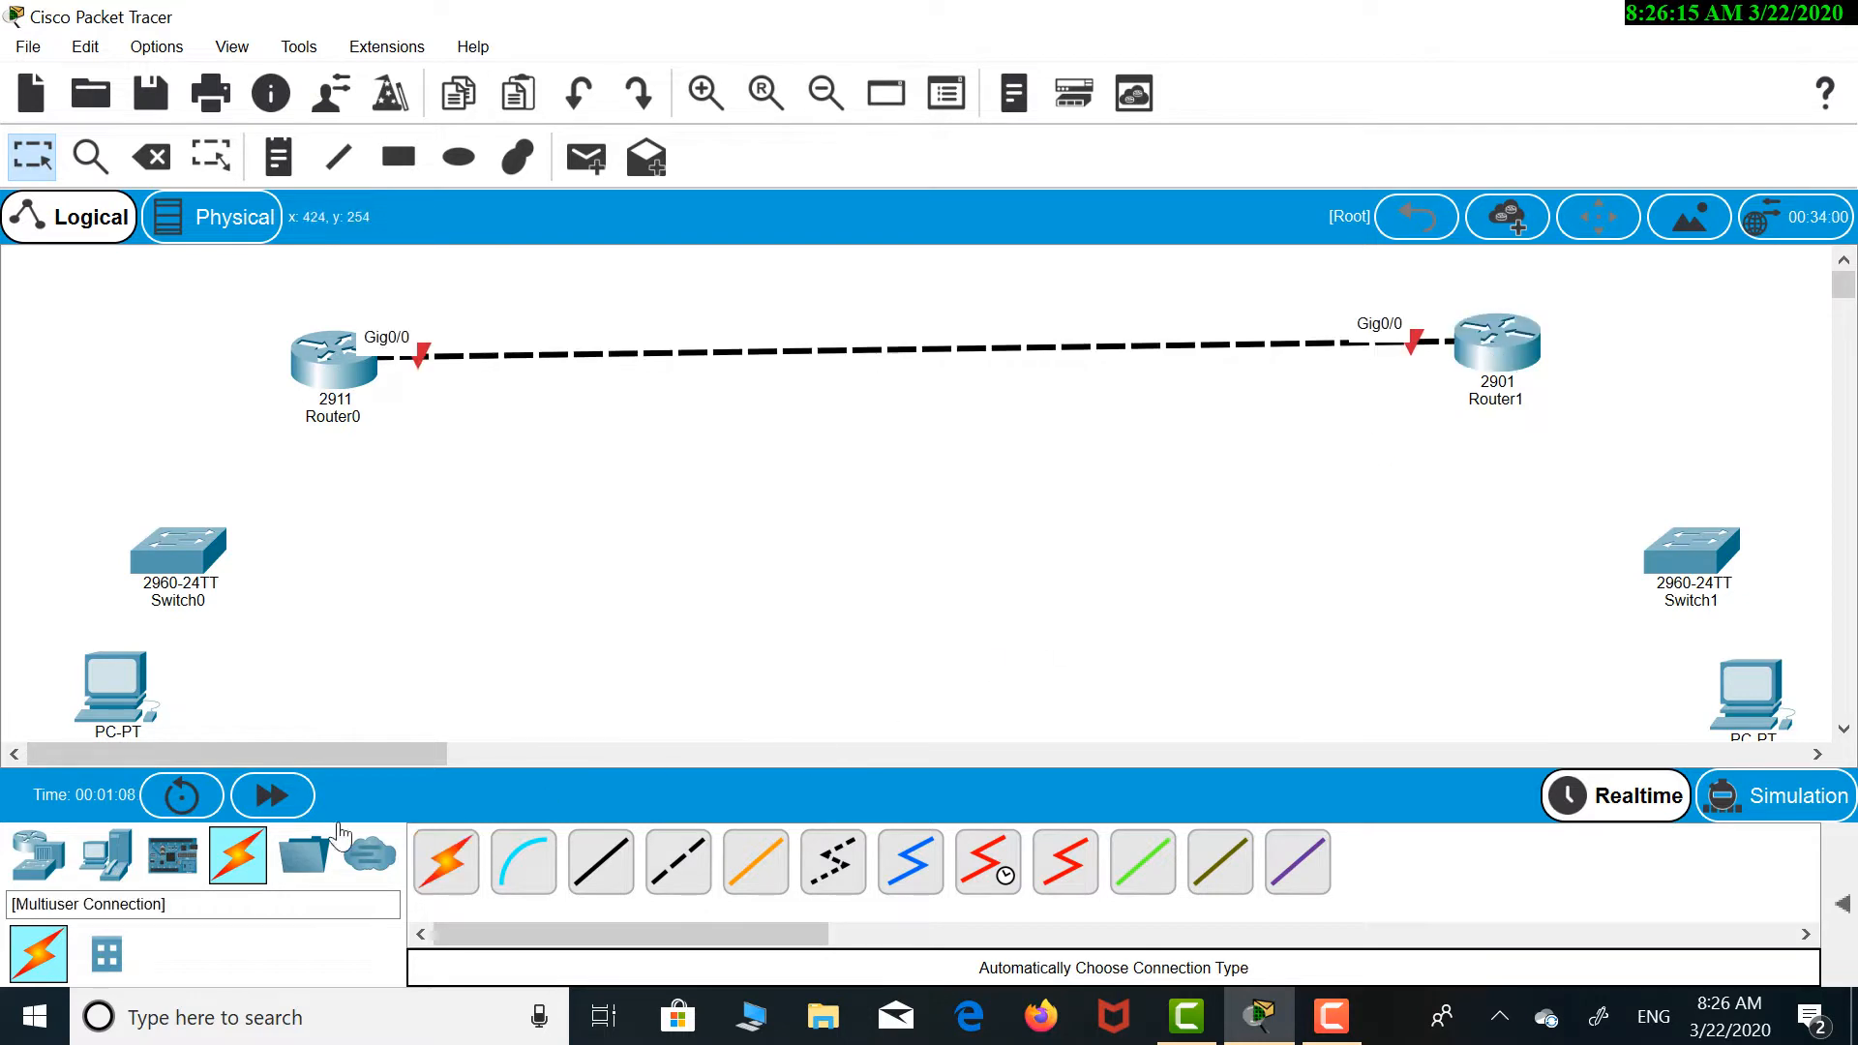
Connect Switch0 to Router0 and Switch1 to Router1 using the automatically chosen connection type
{"action": "left_click", "coordinate": [447, 866]}
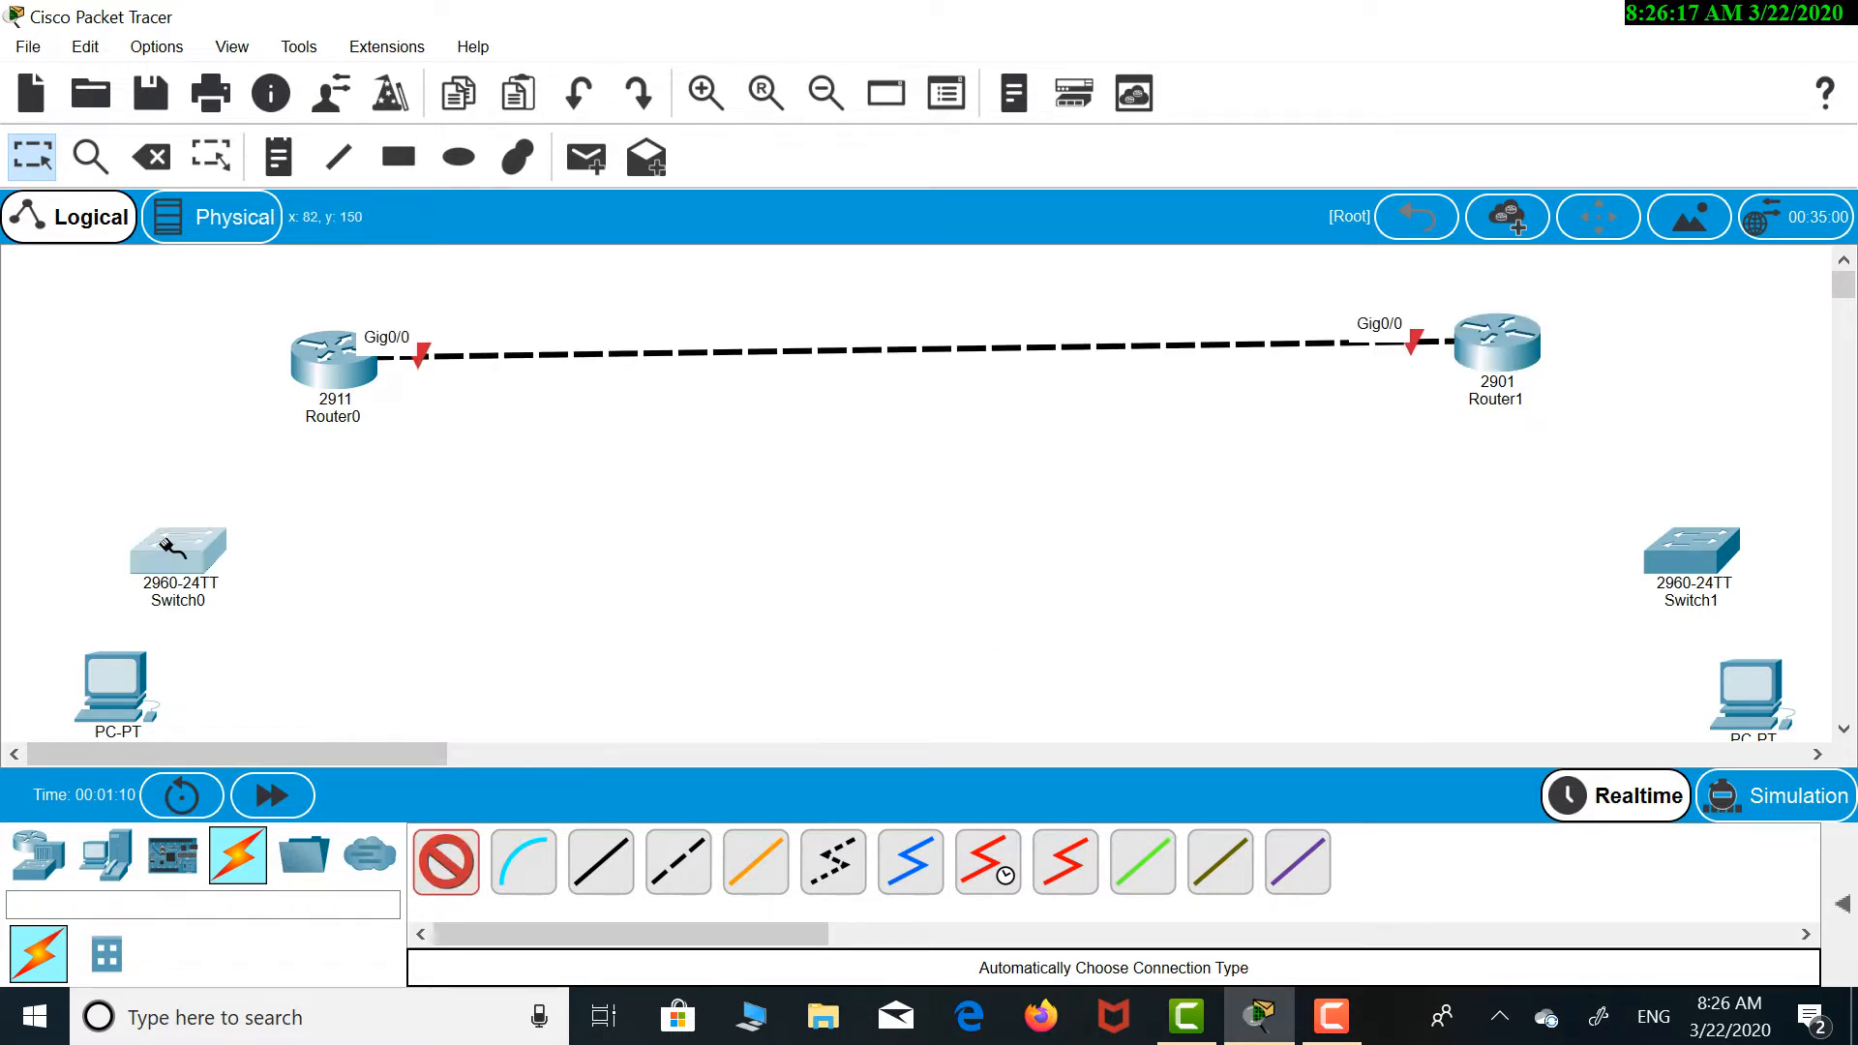
{"action": "left_click", "coordinate": [169, 547]}
{"action": "left_click", "coordinate": [324, 379]}
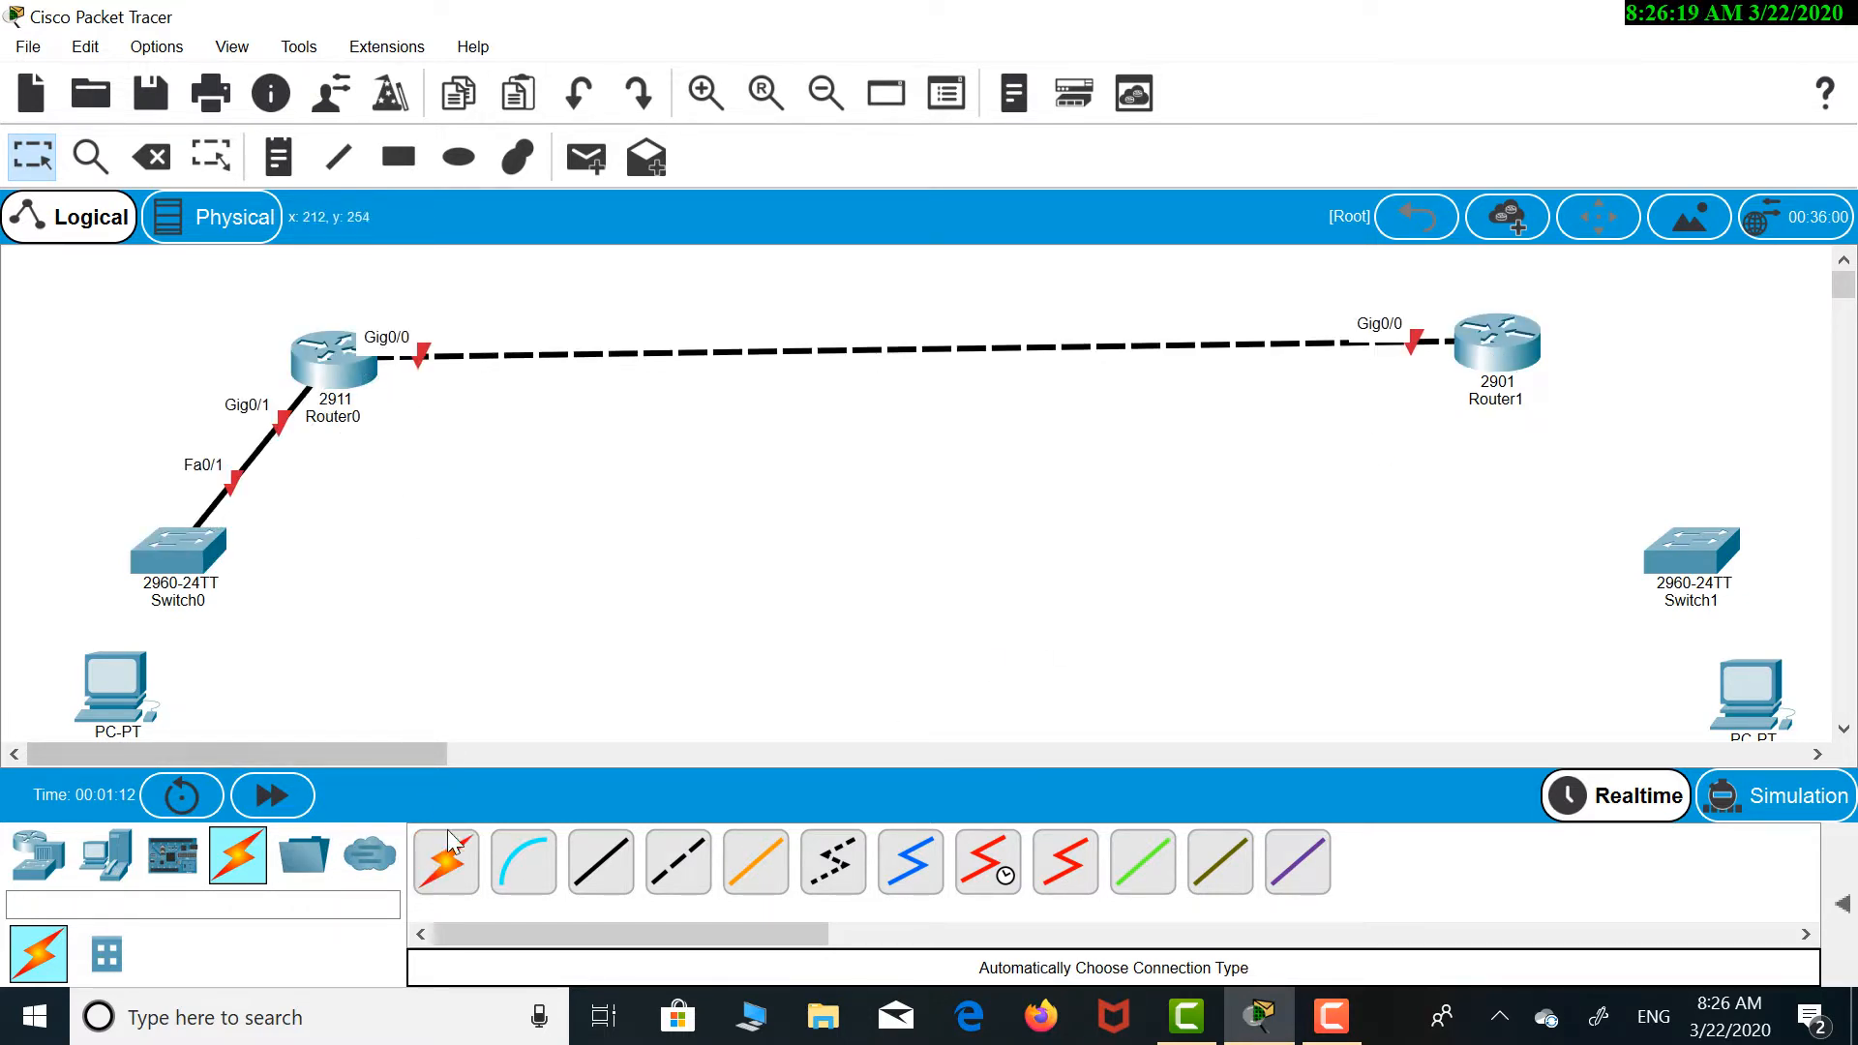
{"action": "left_click", "coordinate": [447, 857]}
{"action": "left_click", "coordinate": [1670, 542]}
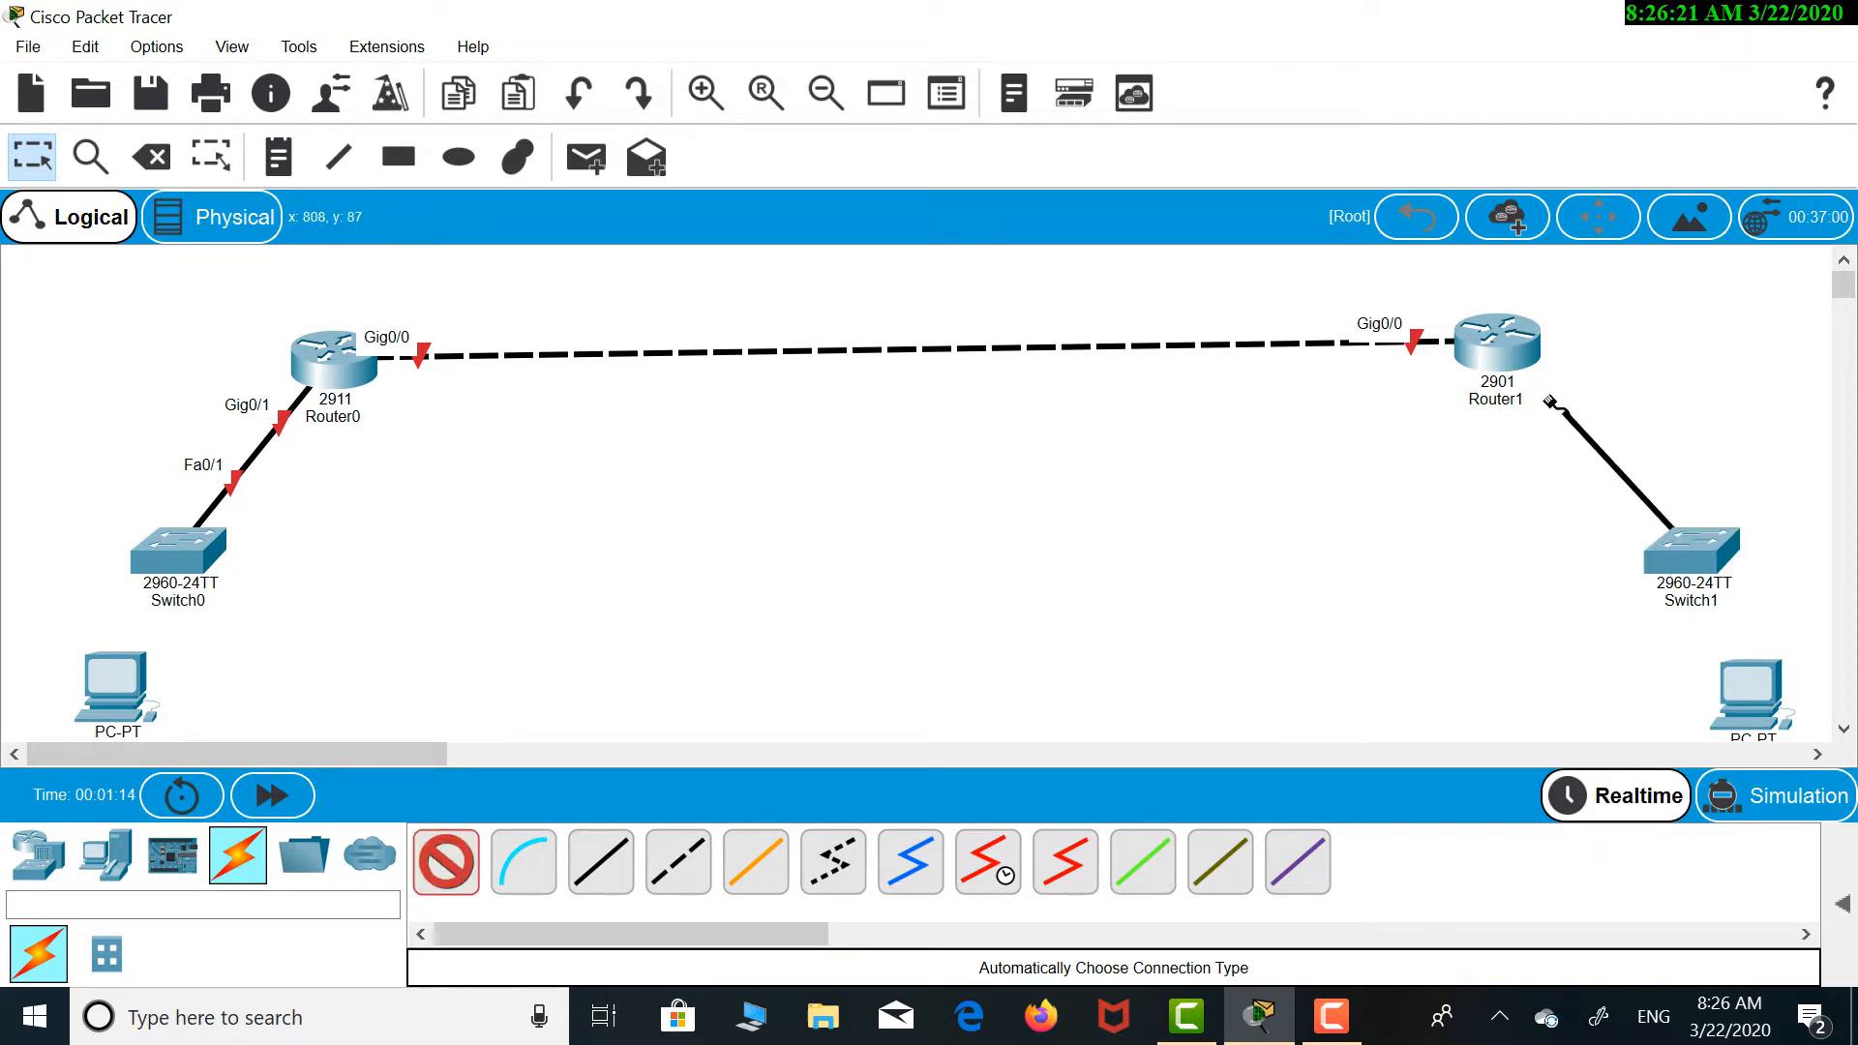
{"action": "left_click", "coordinate": [1512, 356]}
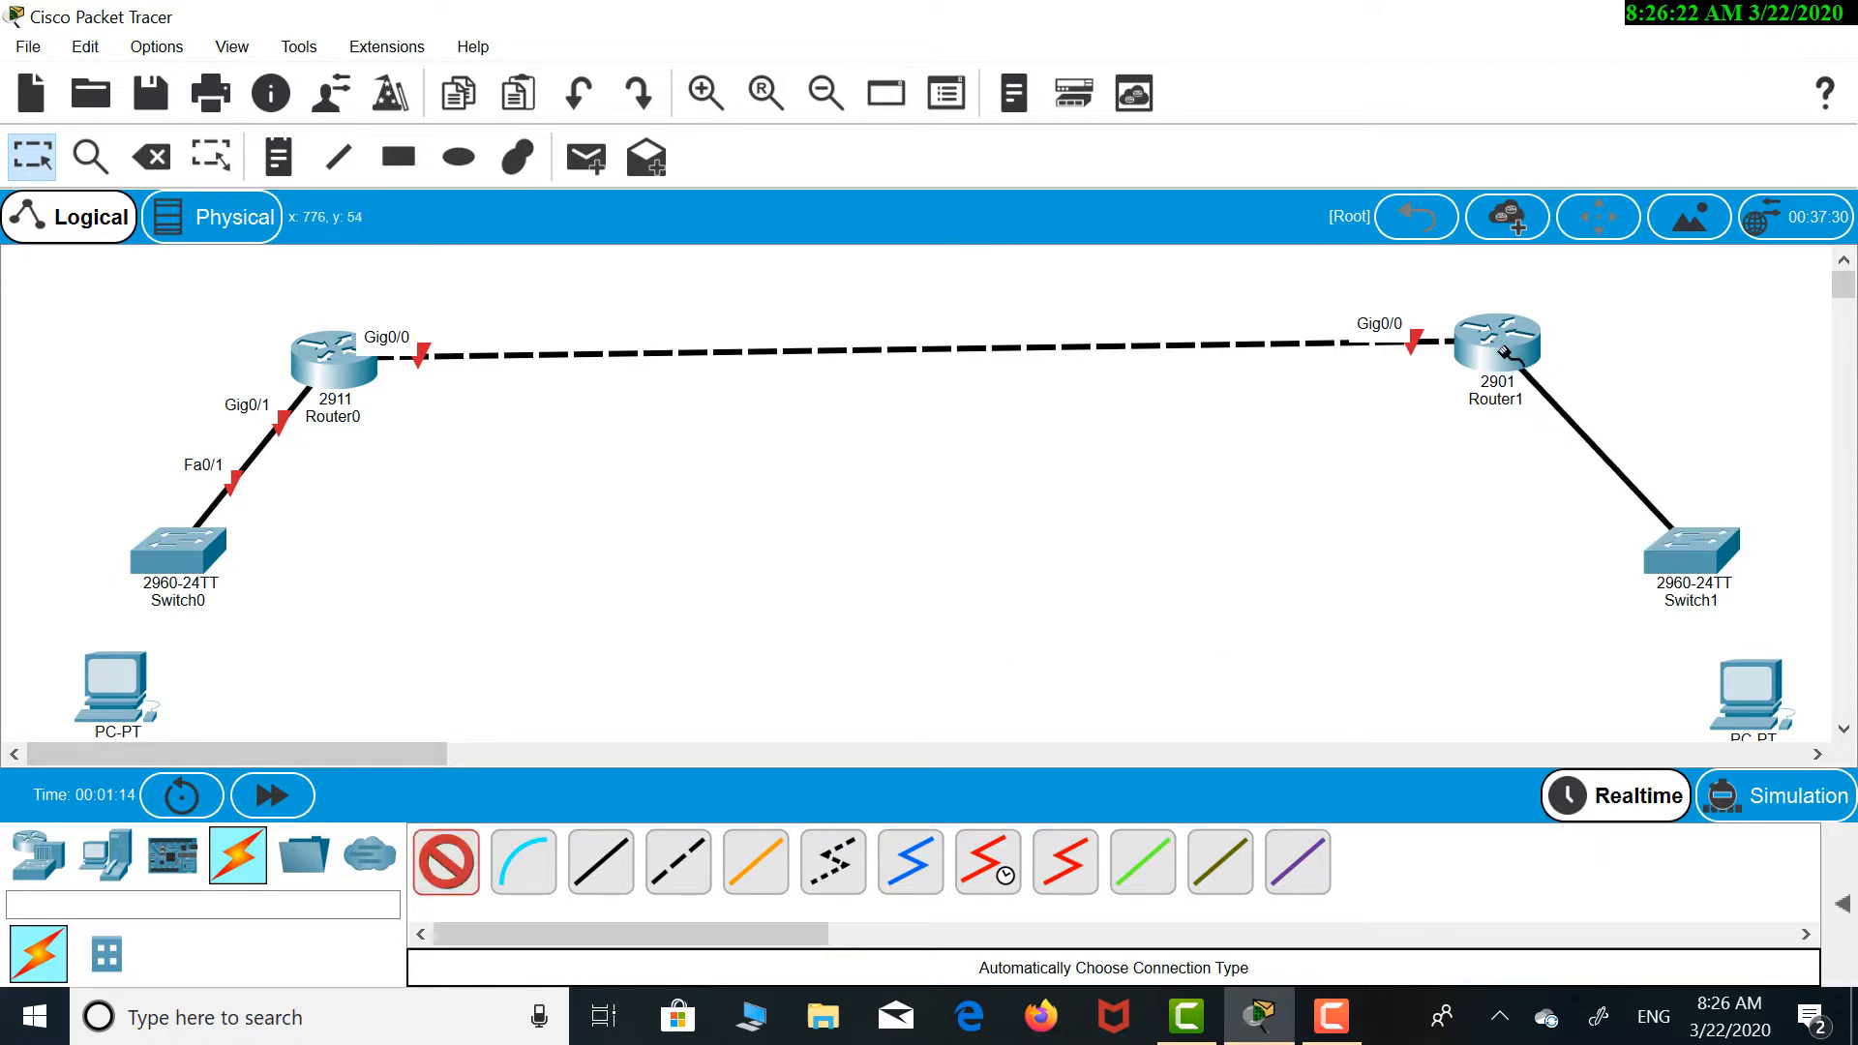
Connect each PC to the switch above it using the automatically chosen connection type
{"action": "left_click", "coordinate": [445, 859]}
{"action": "left_click", "coordinate": [116, 702]}
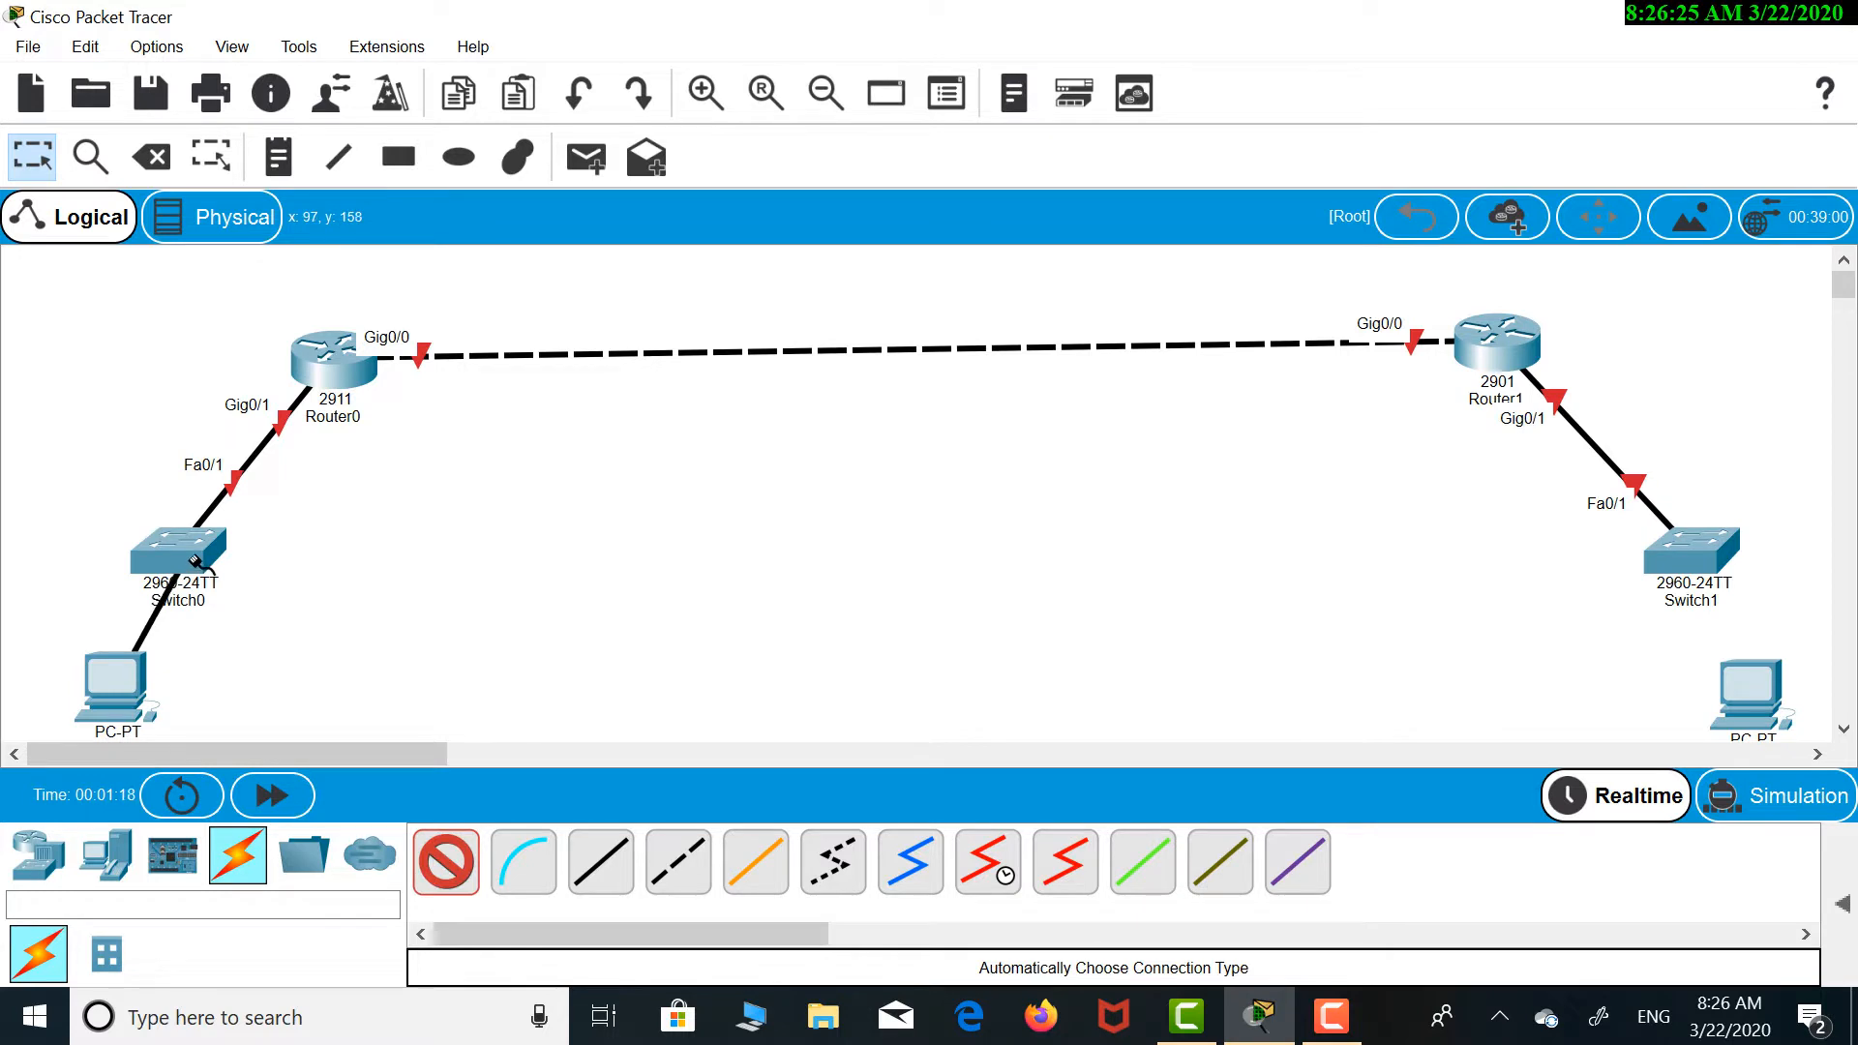
{"action": "left_click", "coordinate": [196, 561]}
{"action": "left_click", "coordinate": [445, 860]}
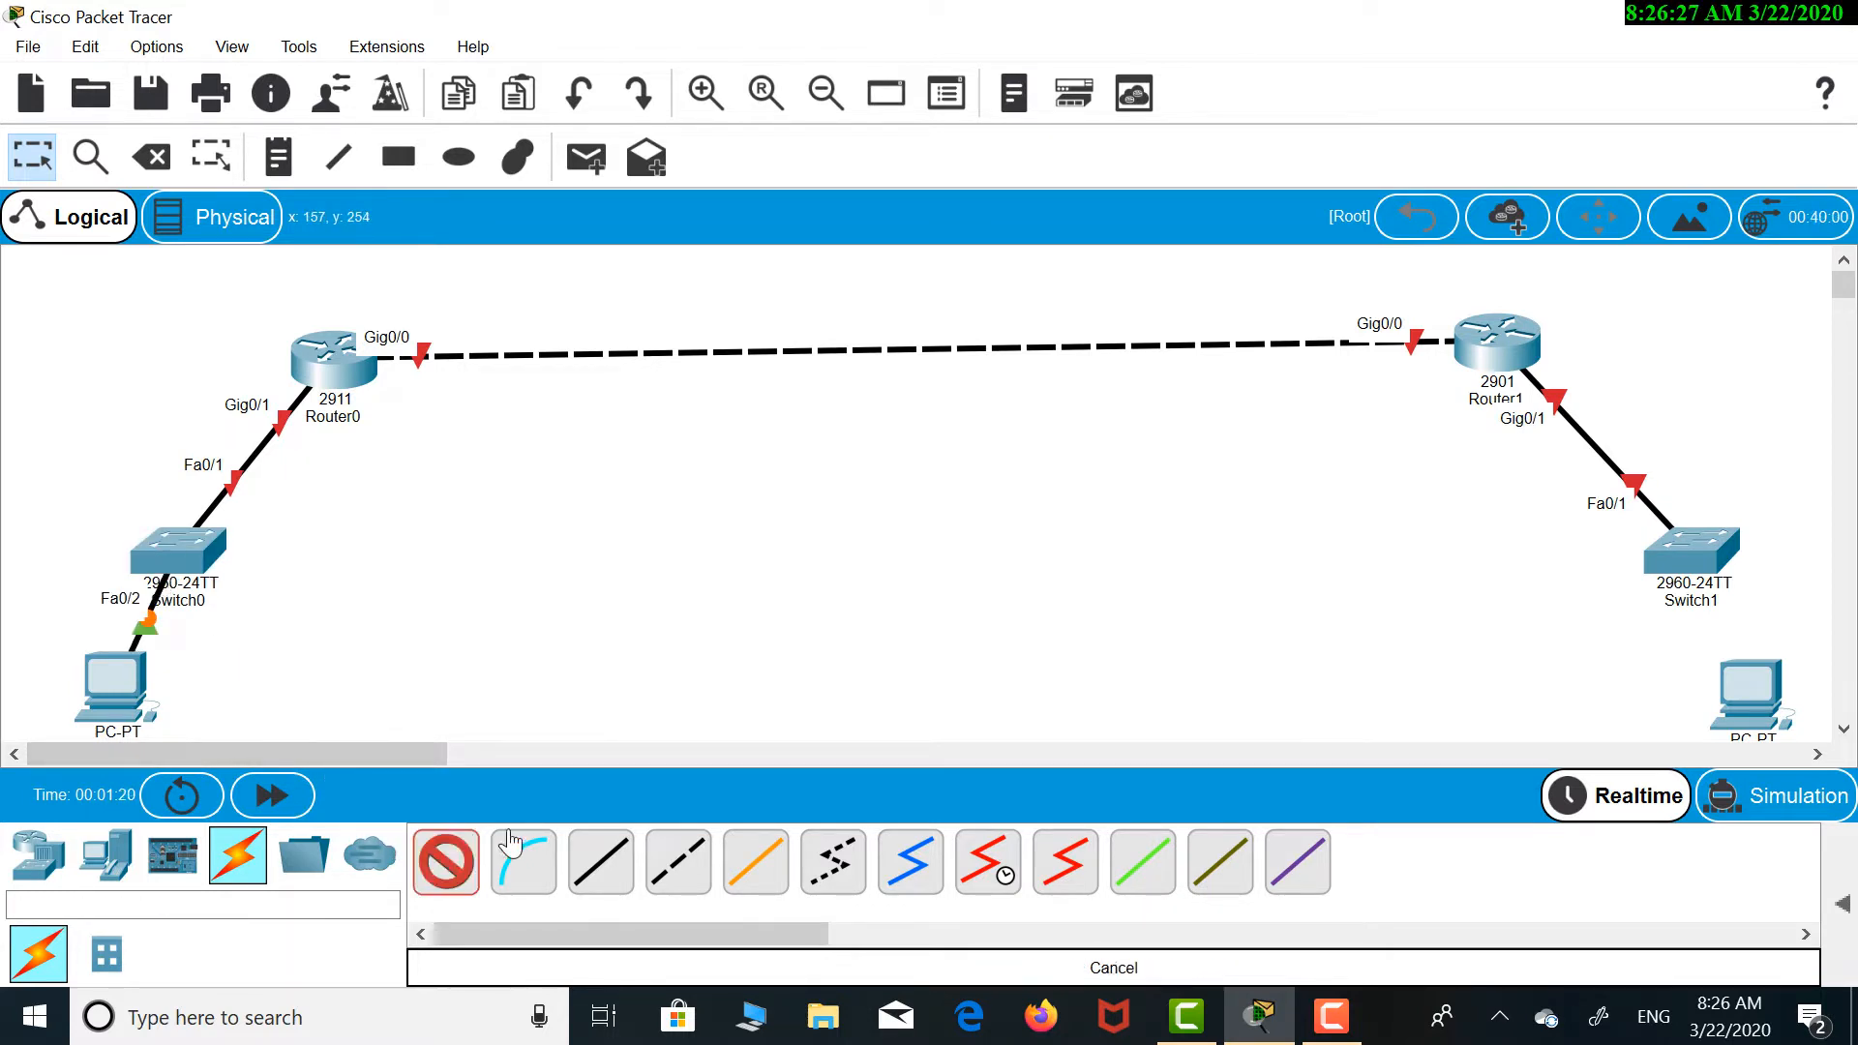
{"action": "left_click", "coordinate": [1753, 698]}
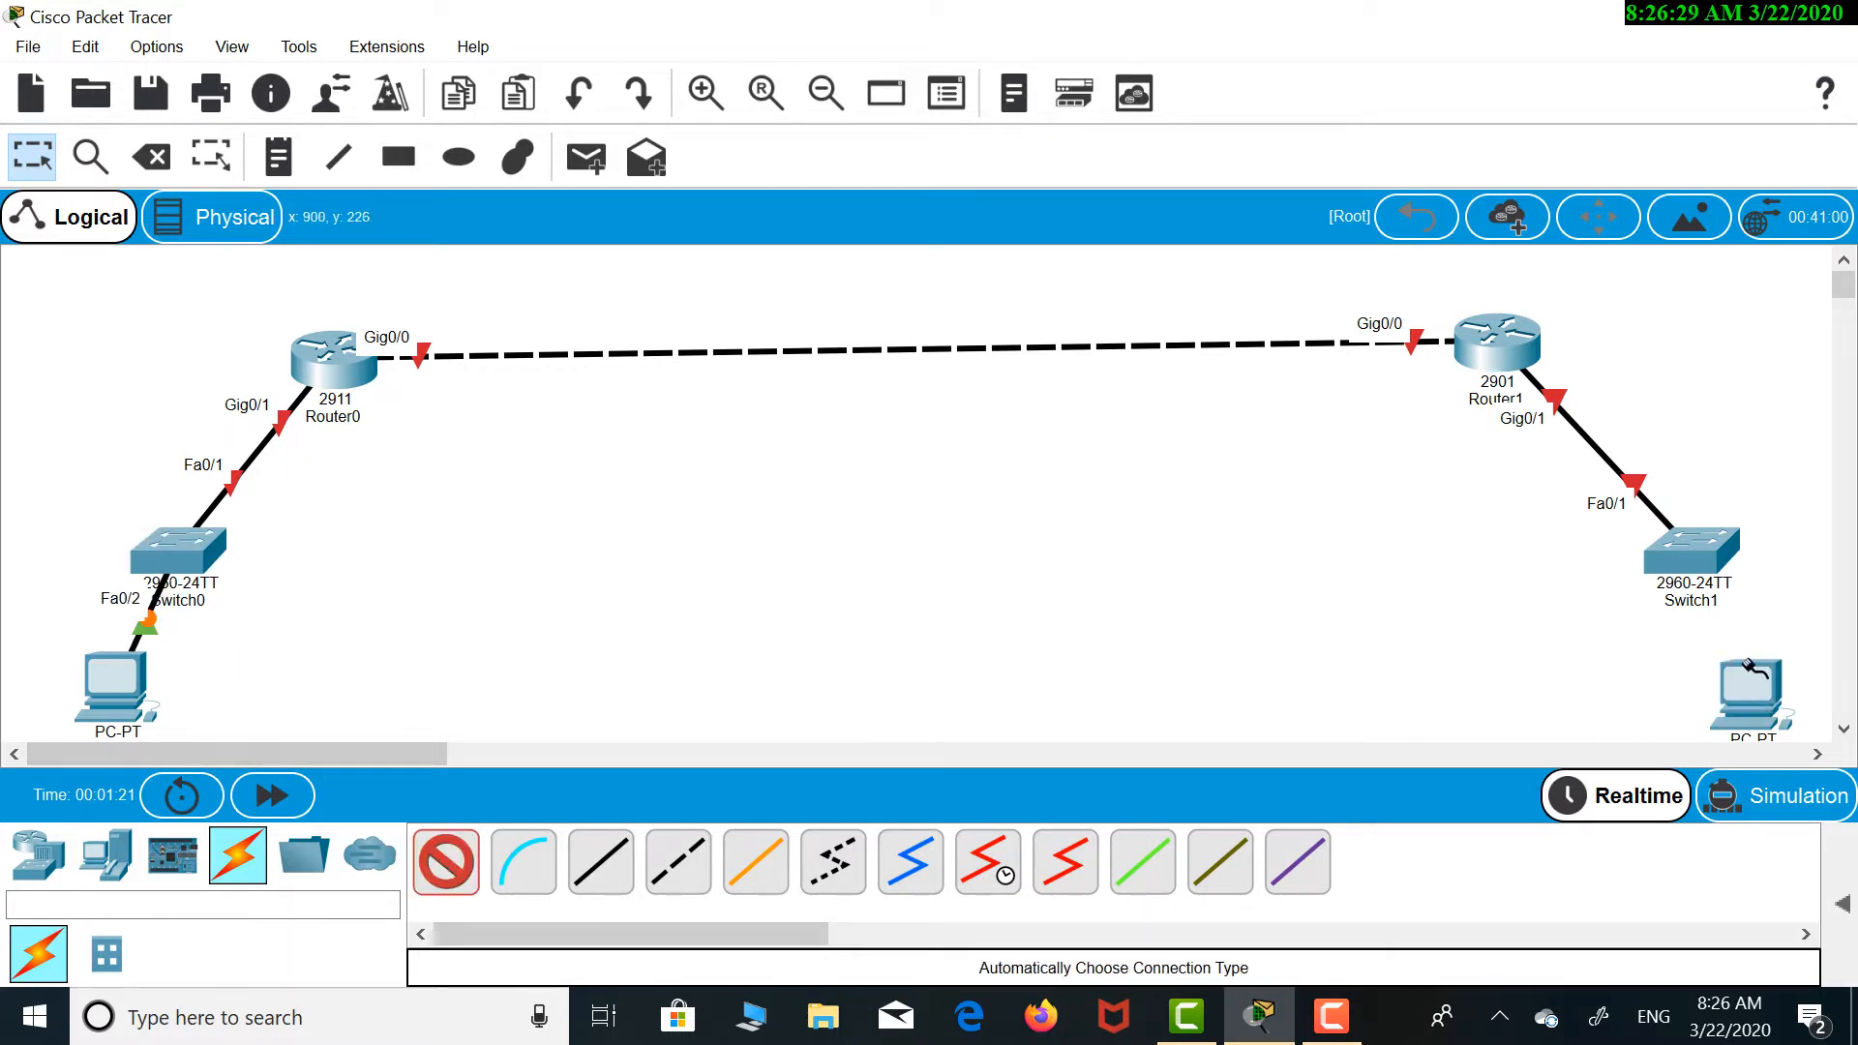
{"action": "left_click", "coordinate": [1711, 553]}
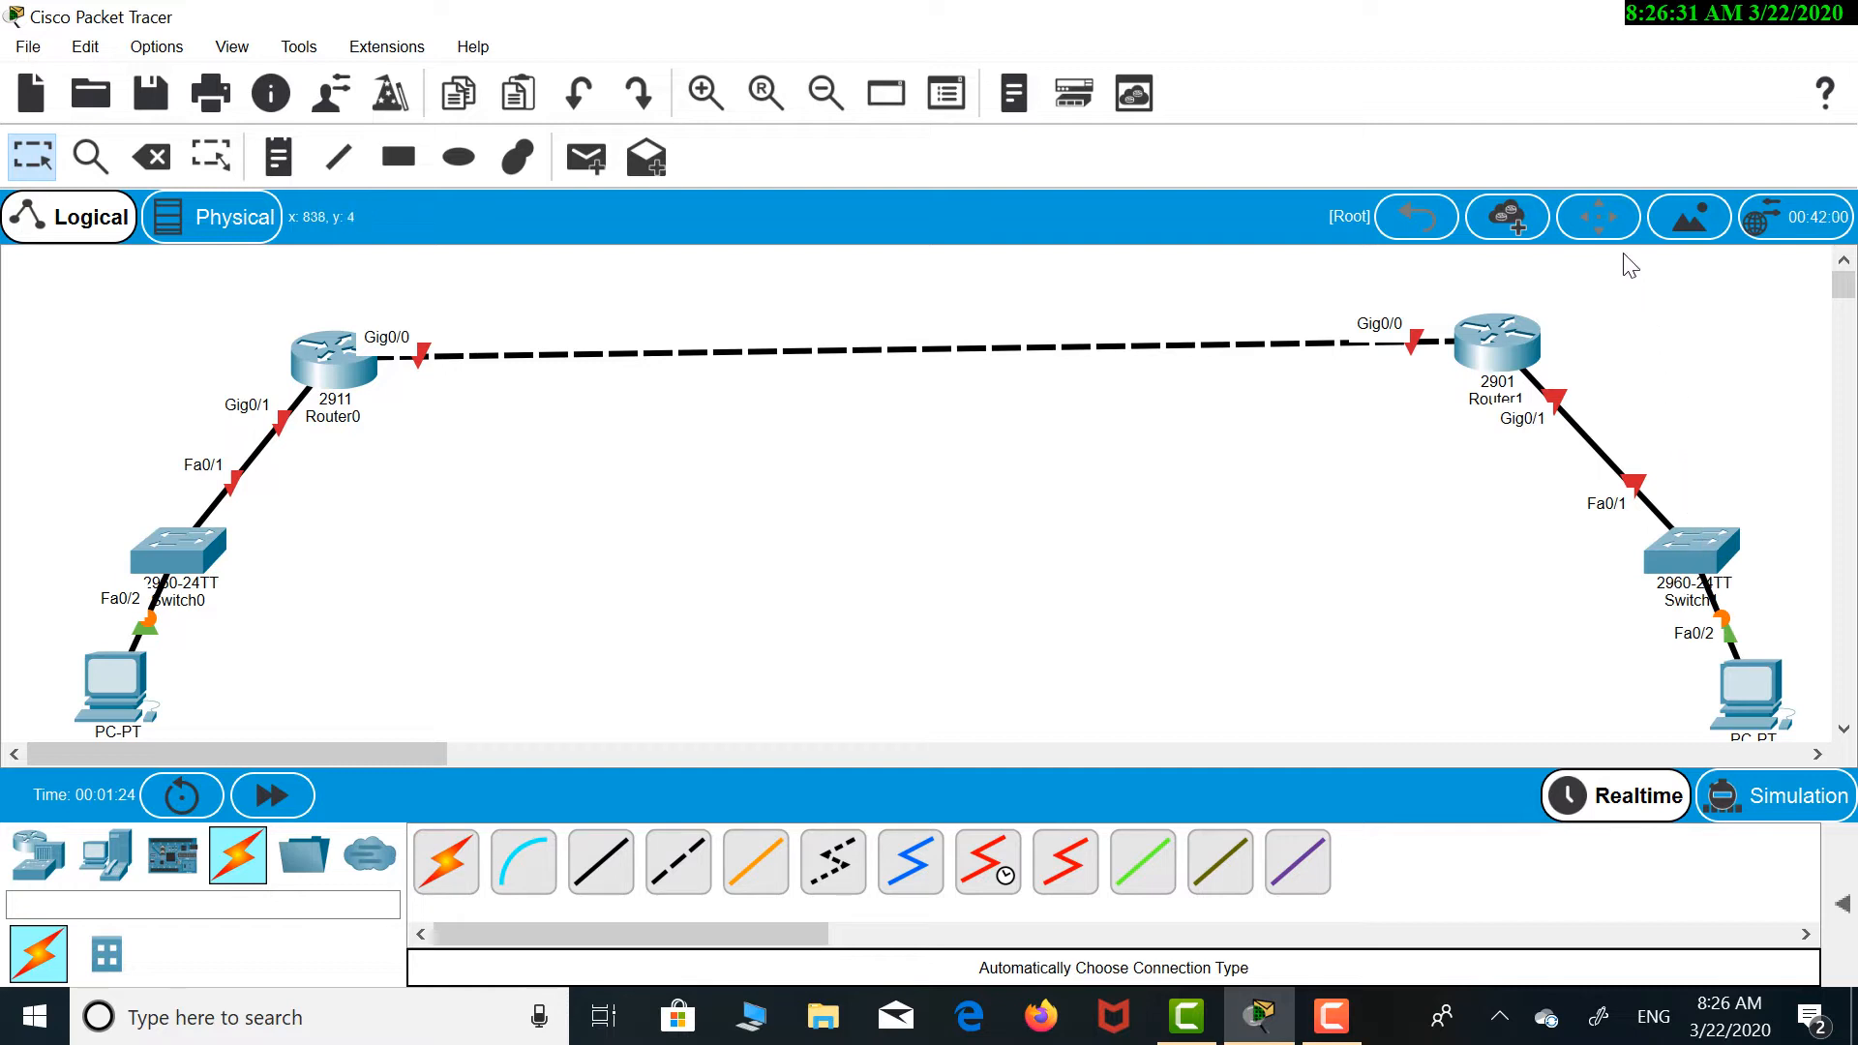
Tidy the topology by moving both routers and both switches slightly upward and shifting the PC below Switch1 inward
{"action": "left_click_drag", "start_coordinate": [312, 360], "coordinate": [317, 314]}
{"action": "left_click_drag", "start_coordinate": [1516, 365], "coordinate": [1529, 329]}
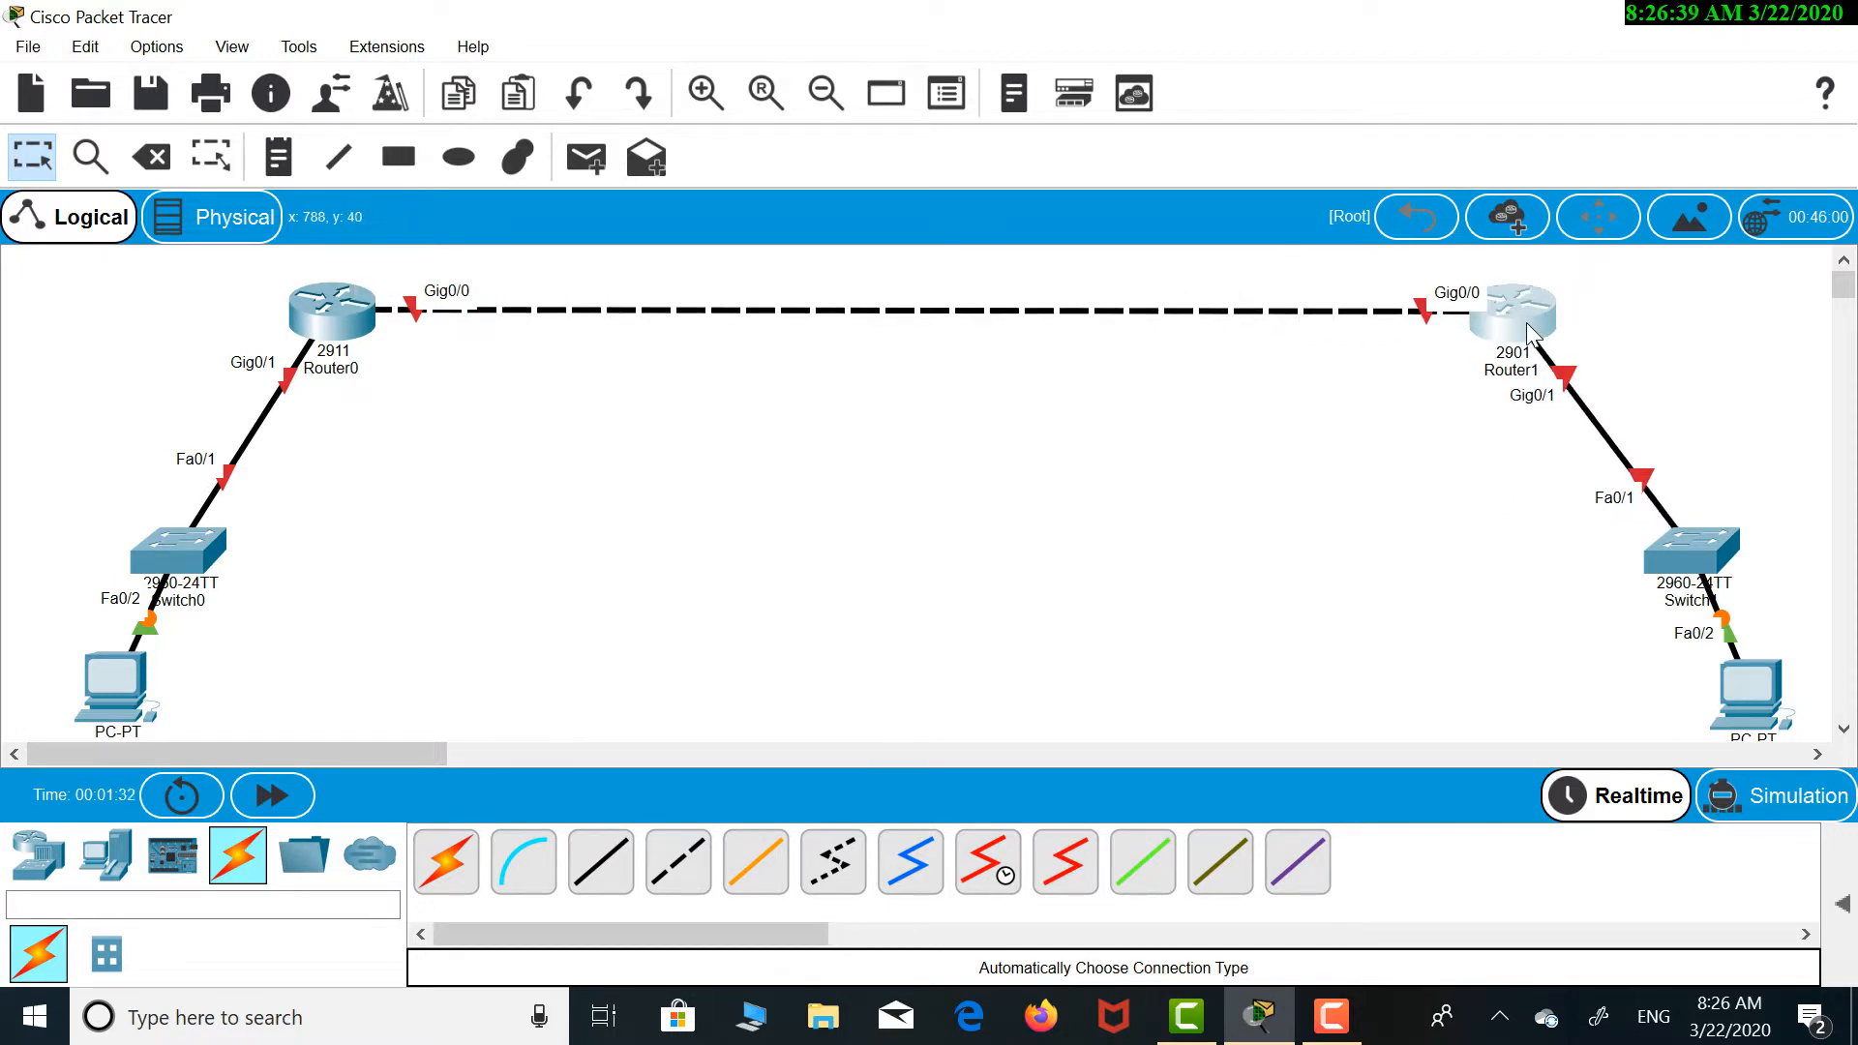
{"action": "left_click_drag", "start_coordinate": [1692, 554], "coordinate": [1683, 501]}
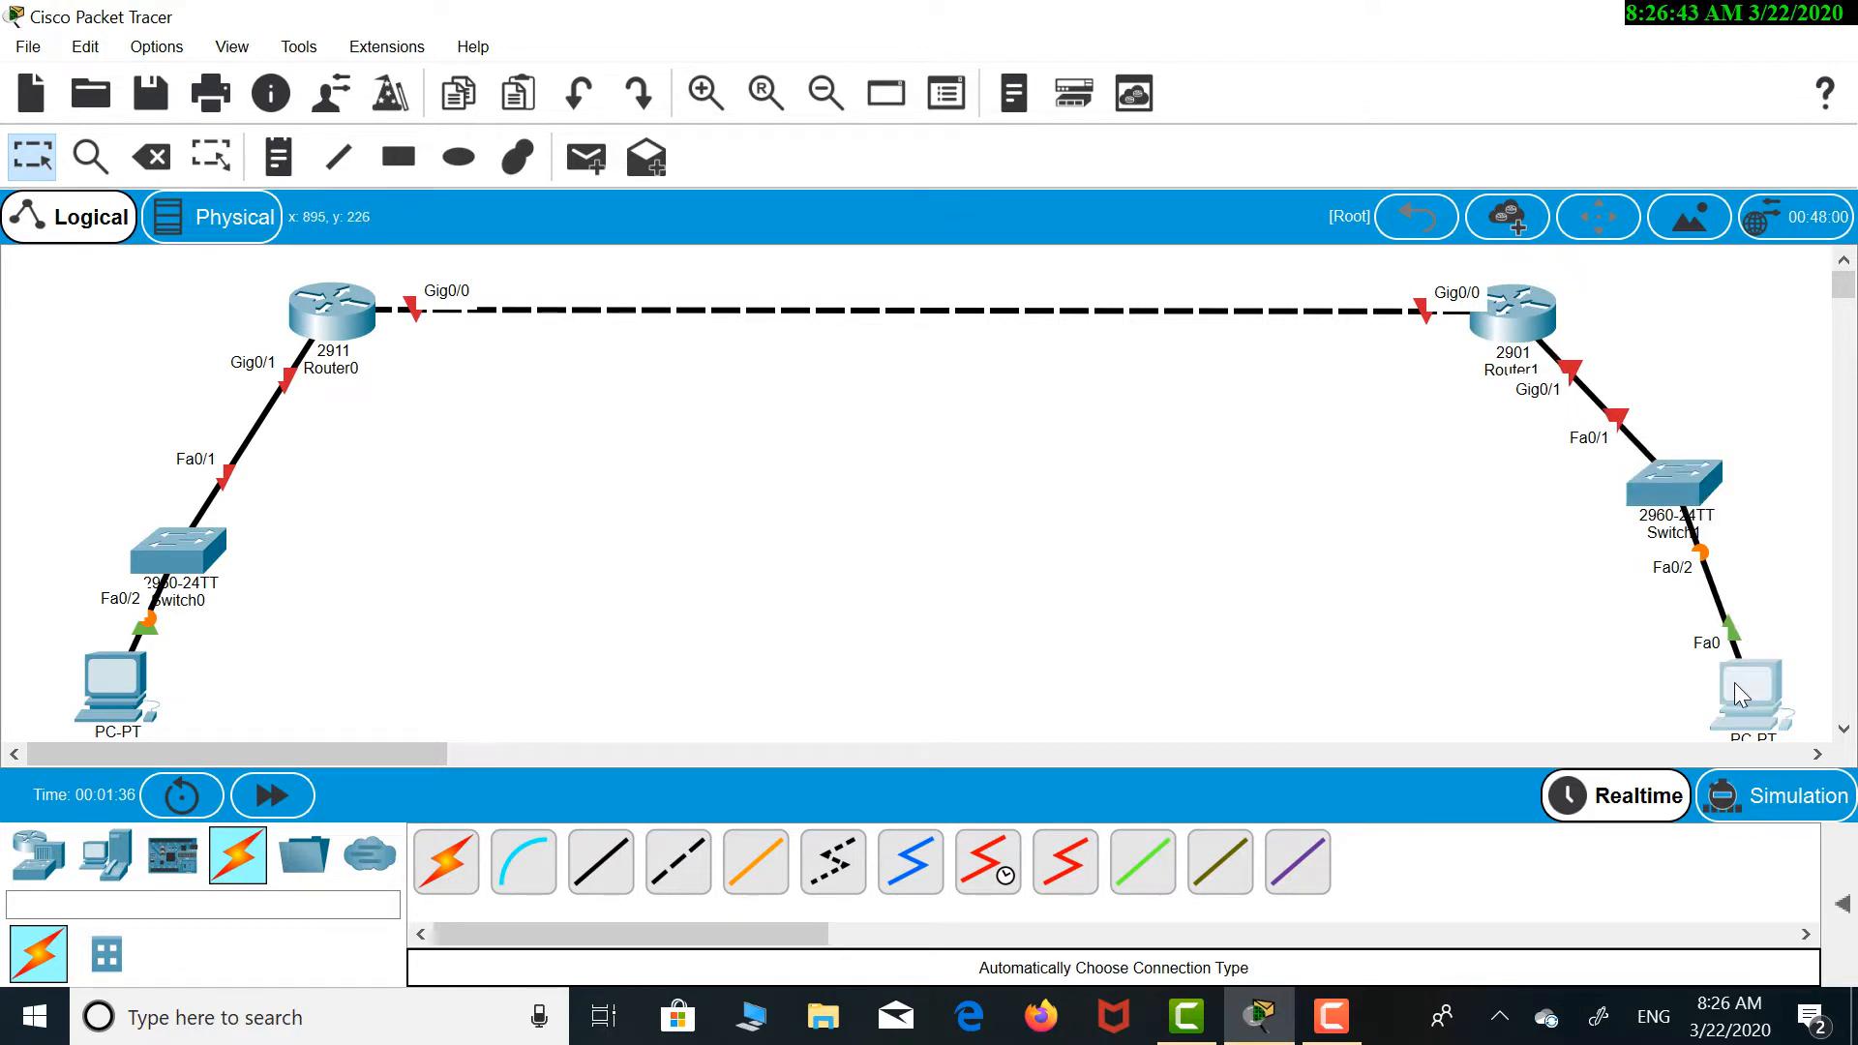
{"action": "left_click_drag", "start_coordinate": [1734, 684], "coordinate": [1719, 687]}
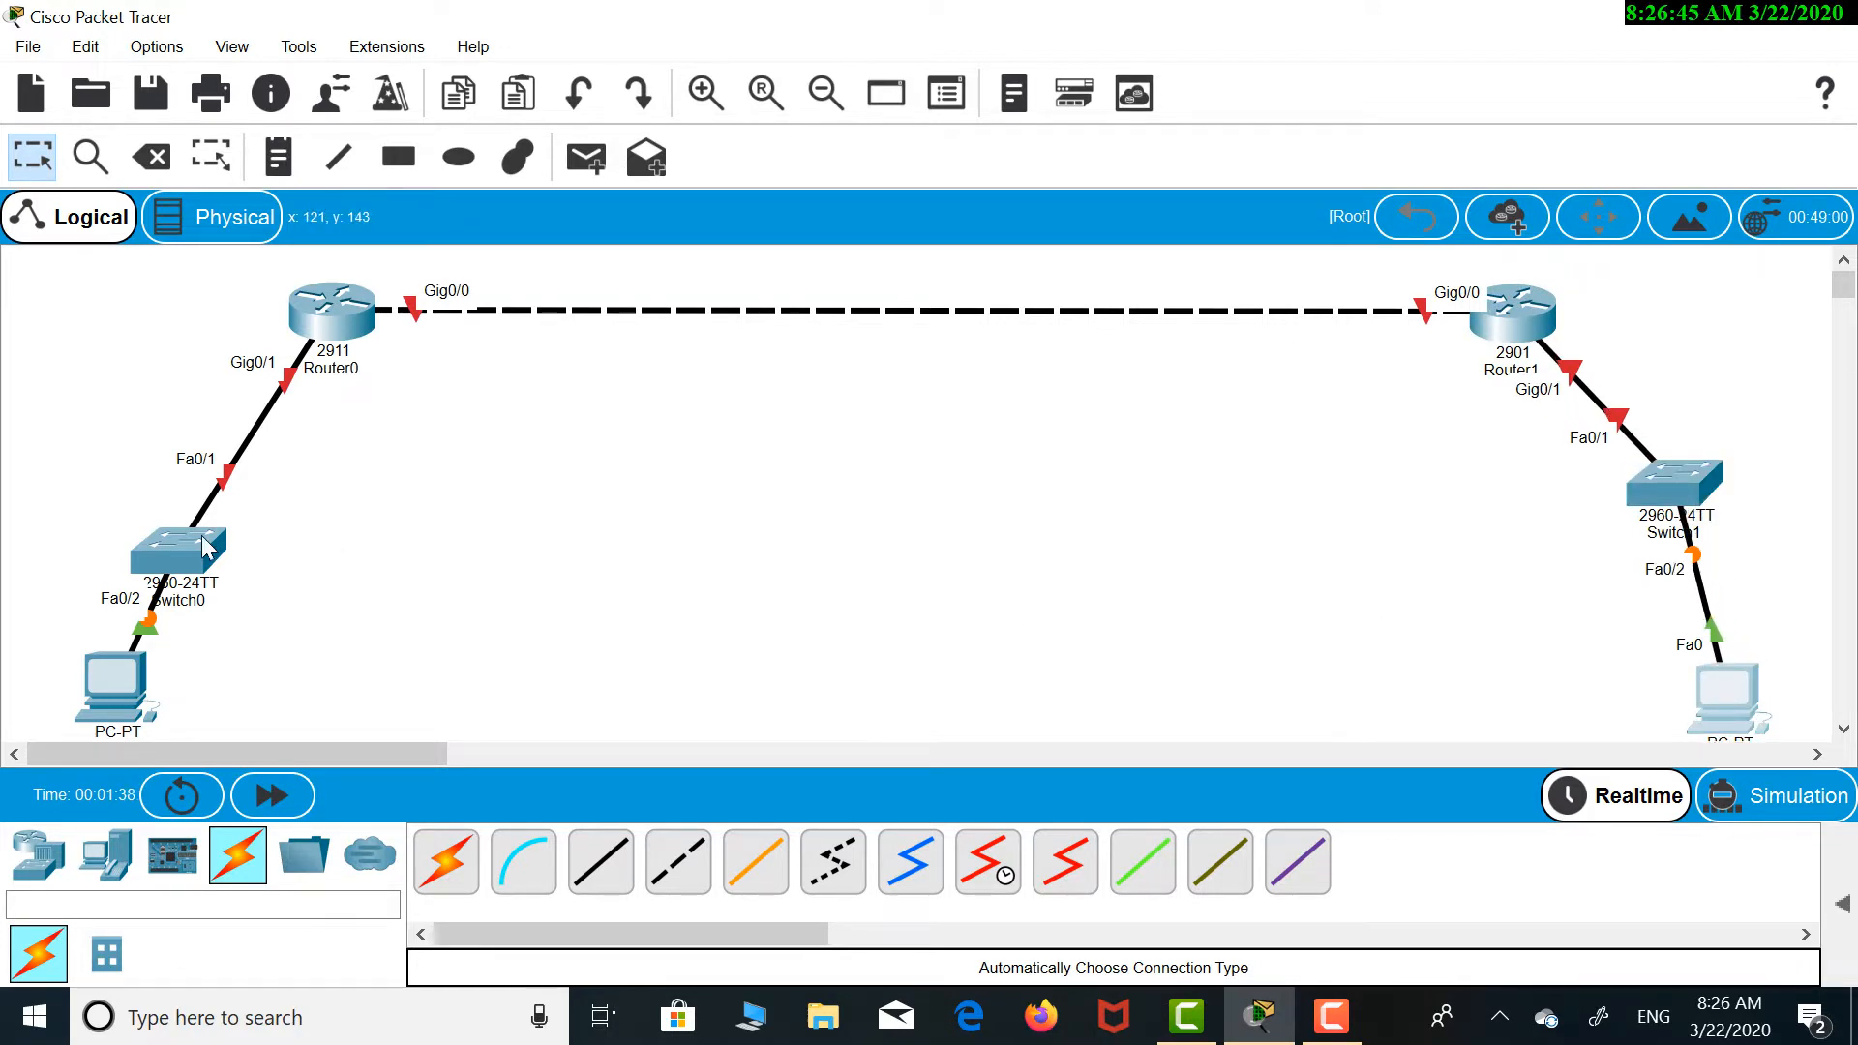
{"action": "left_click_drag", "start_coordinate": [203, 542], "coordinate": [191, 486]}
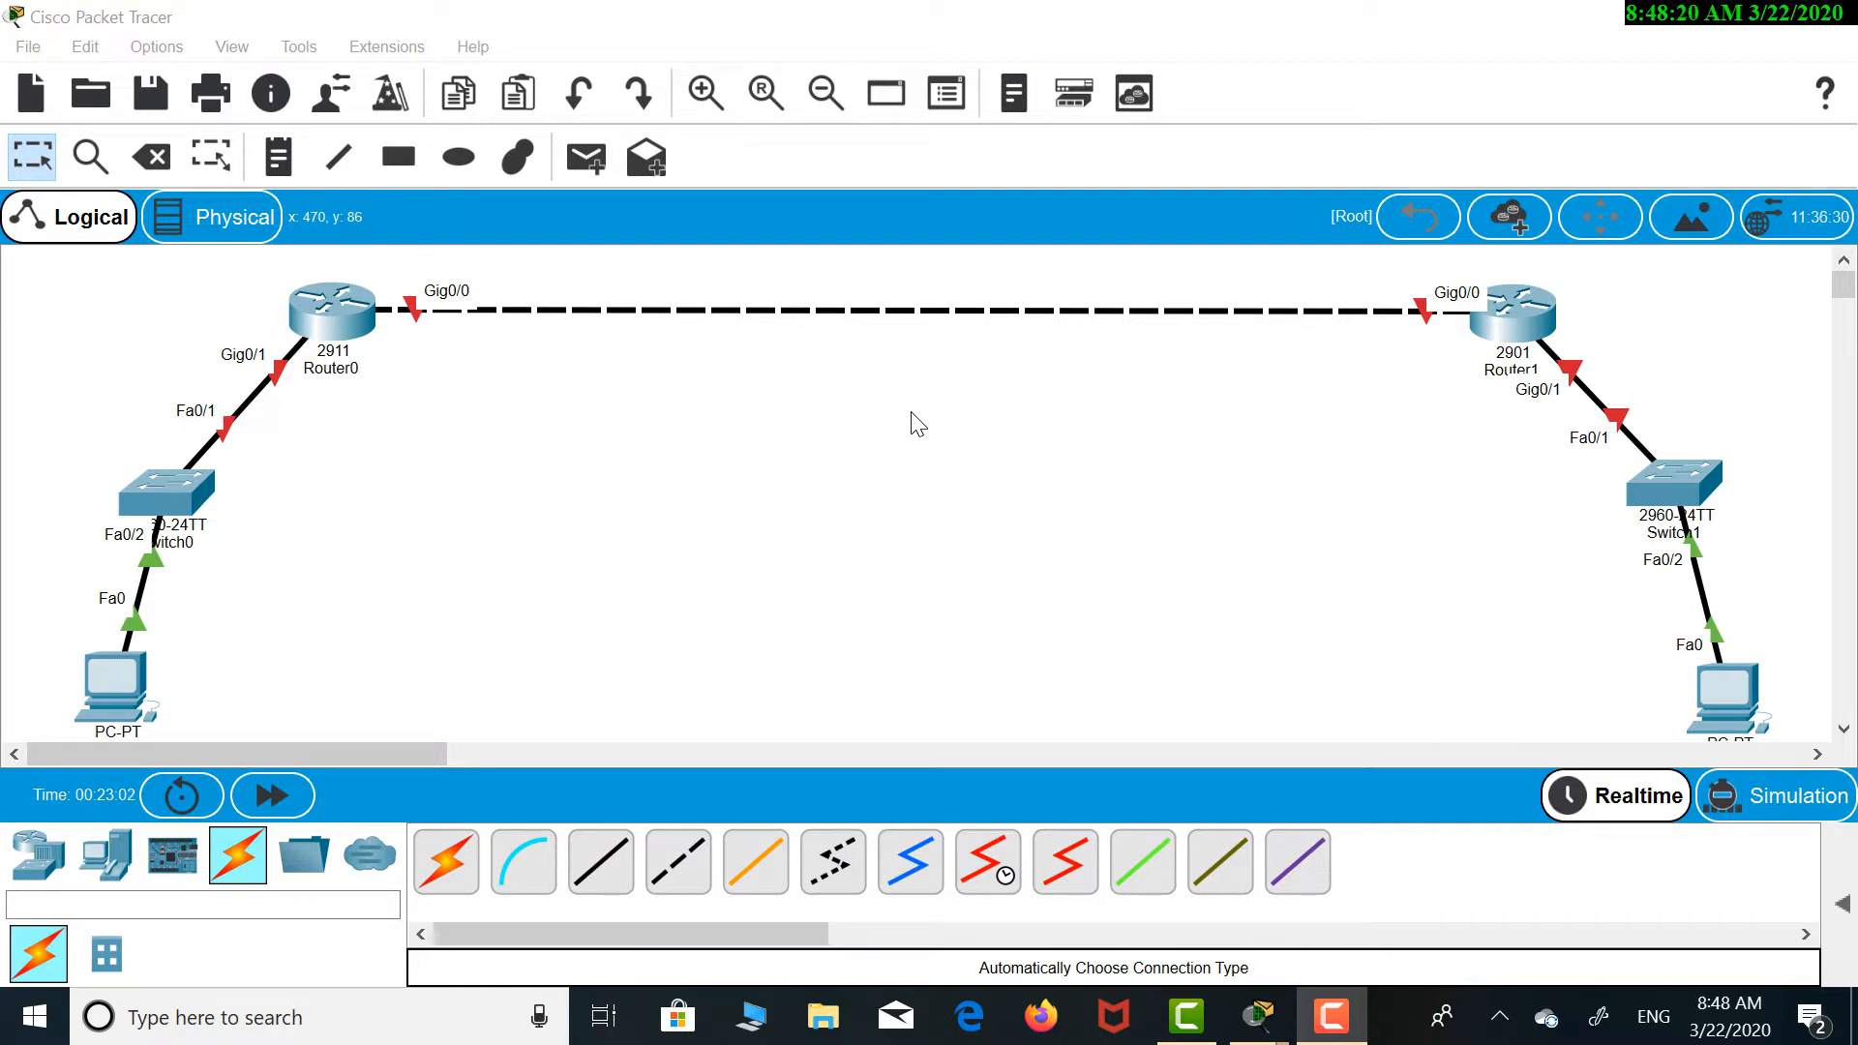
Add a text note reading 192.168.1.0 beside the link between Router0 and Switch0
{"action": "left_click", "coordinate": [267, 163]}
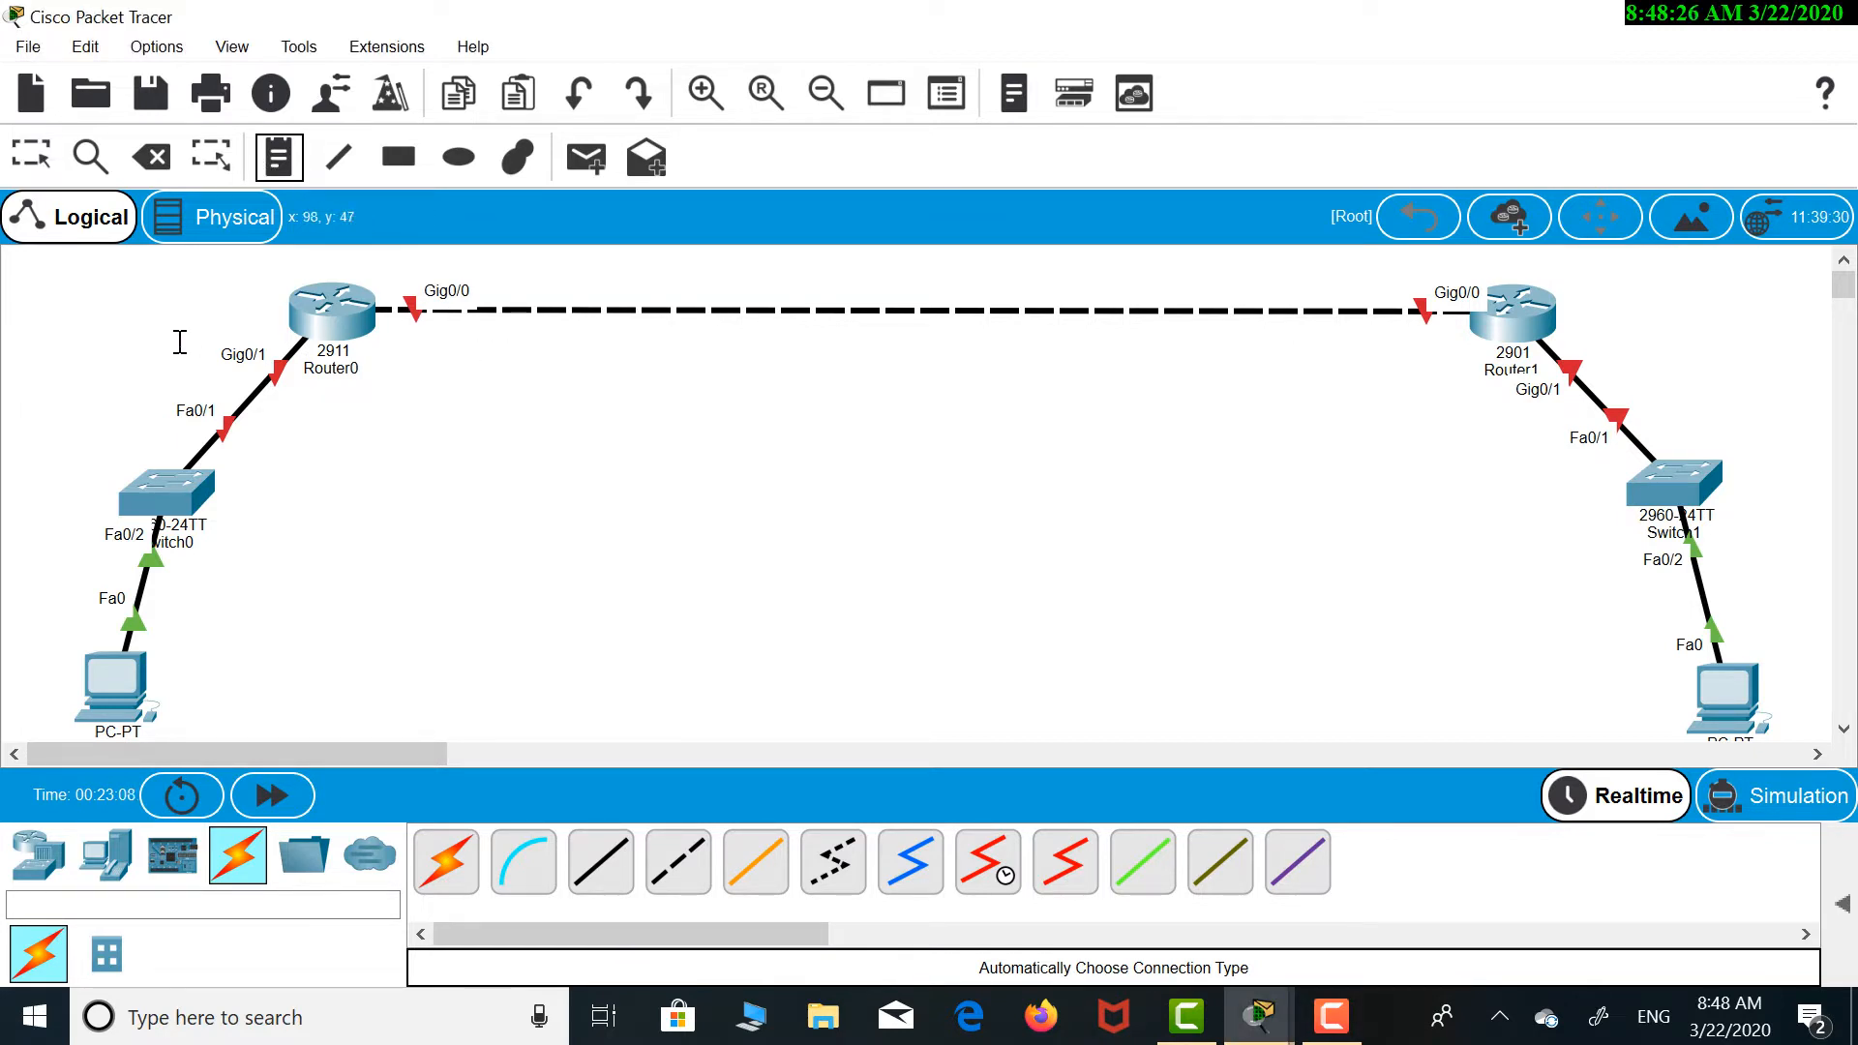
{"action": "left_click", "coordinate": [72, 367]}
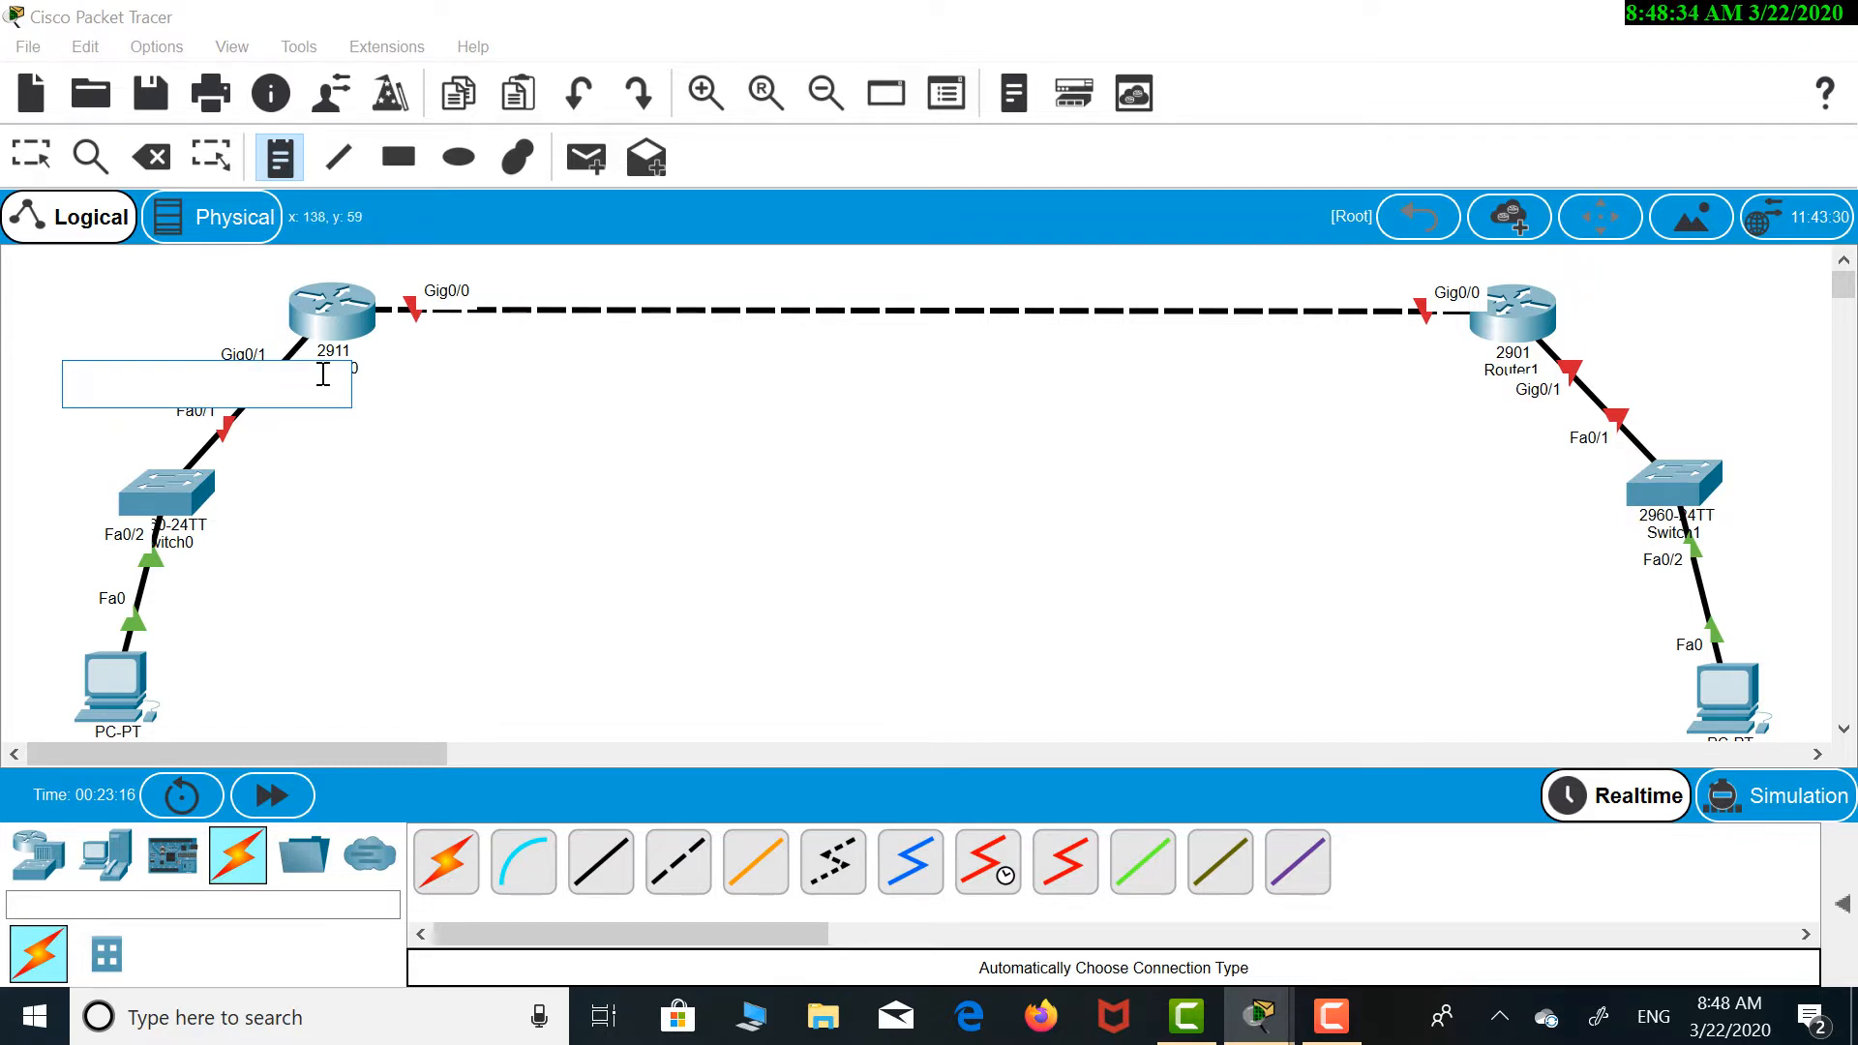
{"action": "type", "text": "192.168."}
{"action": "left_click", "coordinate": [448, 411]}
{"action": "left_click", "coordinate": [150, 382]}
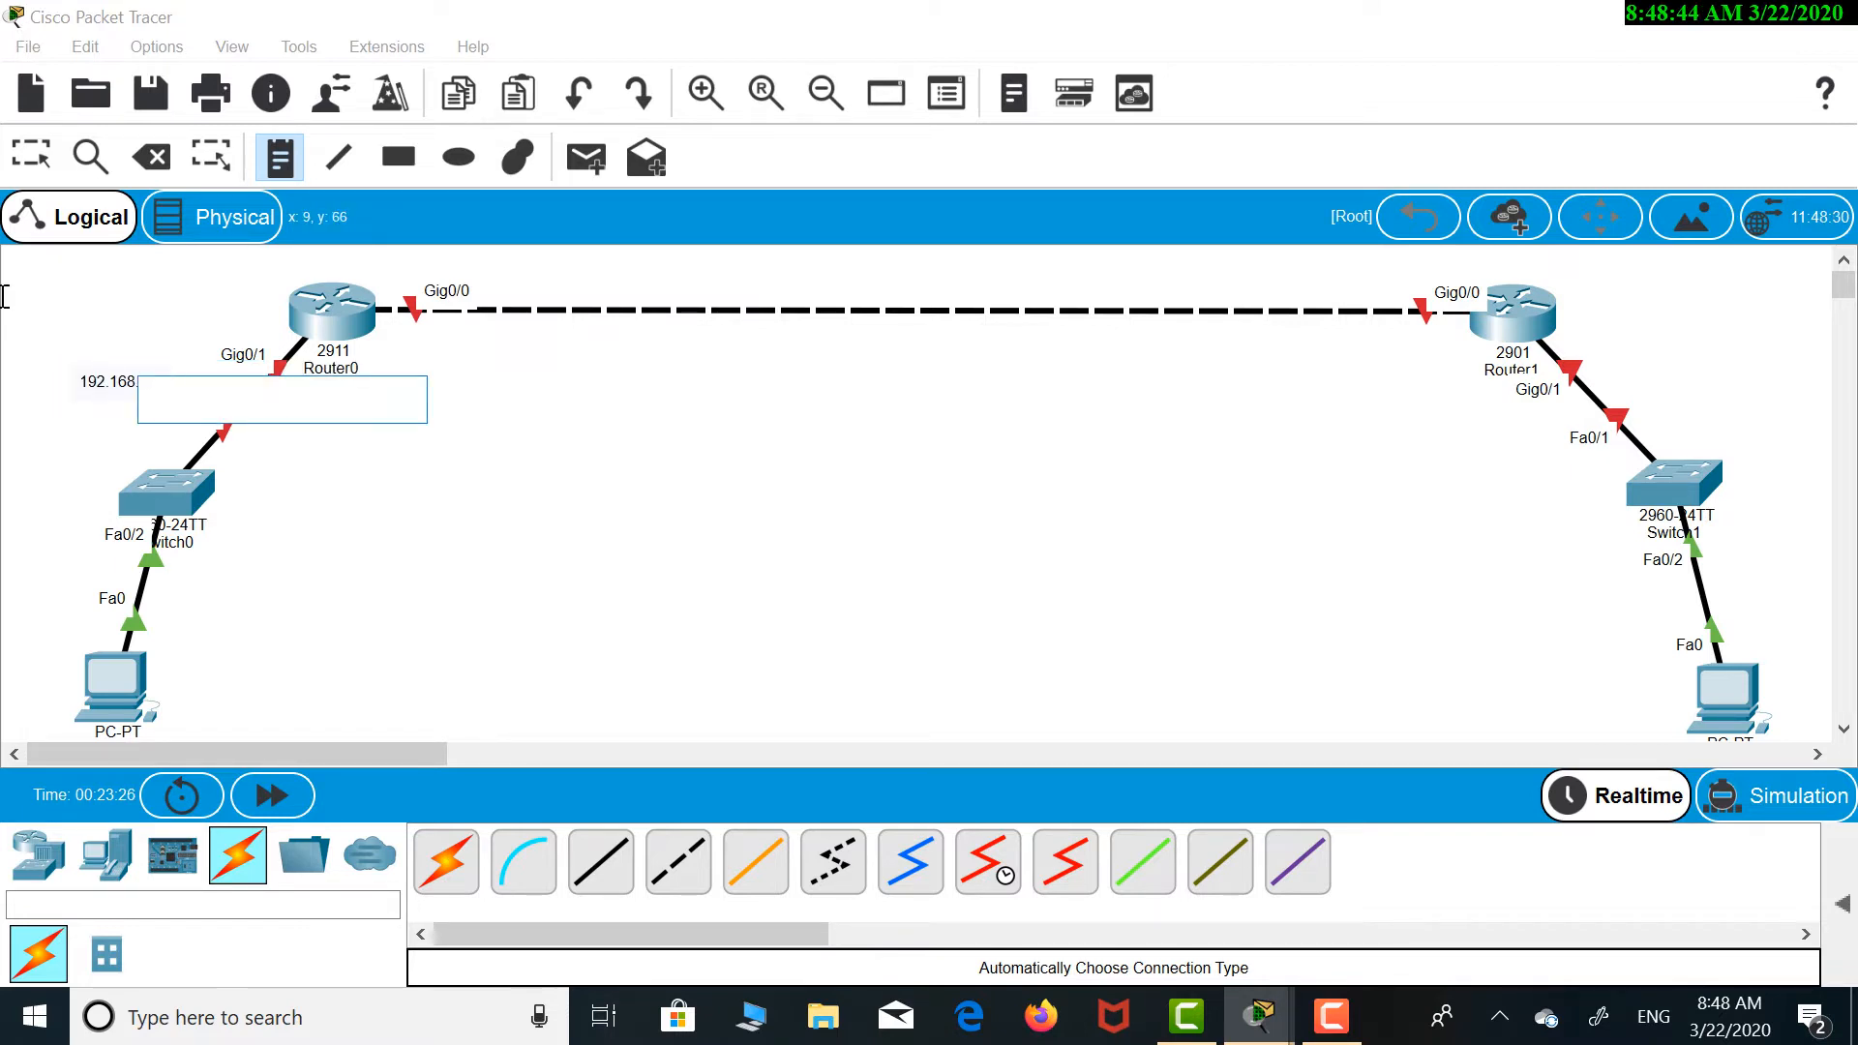
{"action": "left_click", "coordinate": [294, 497]}
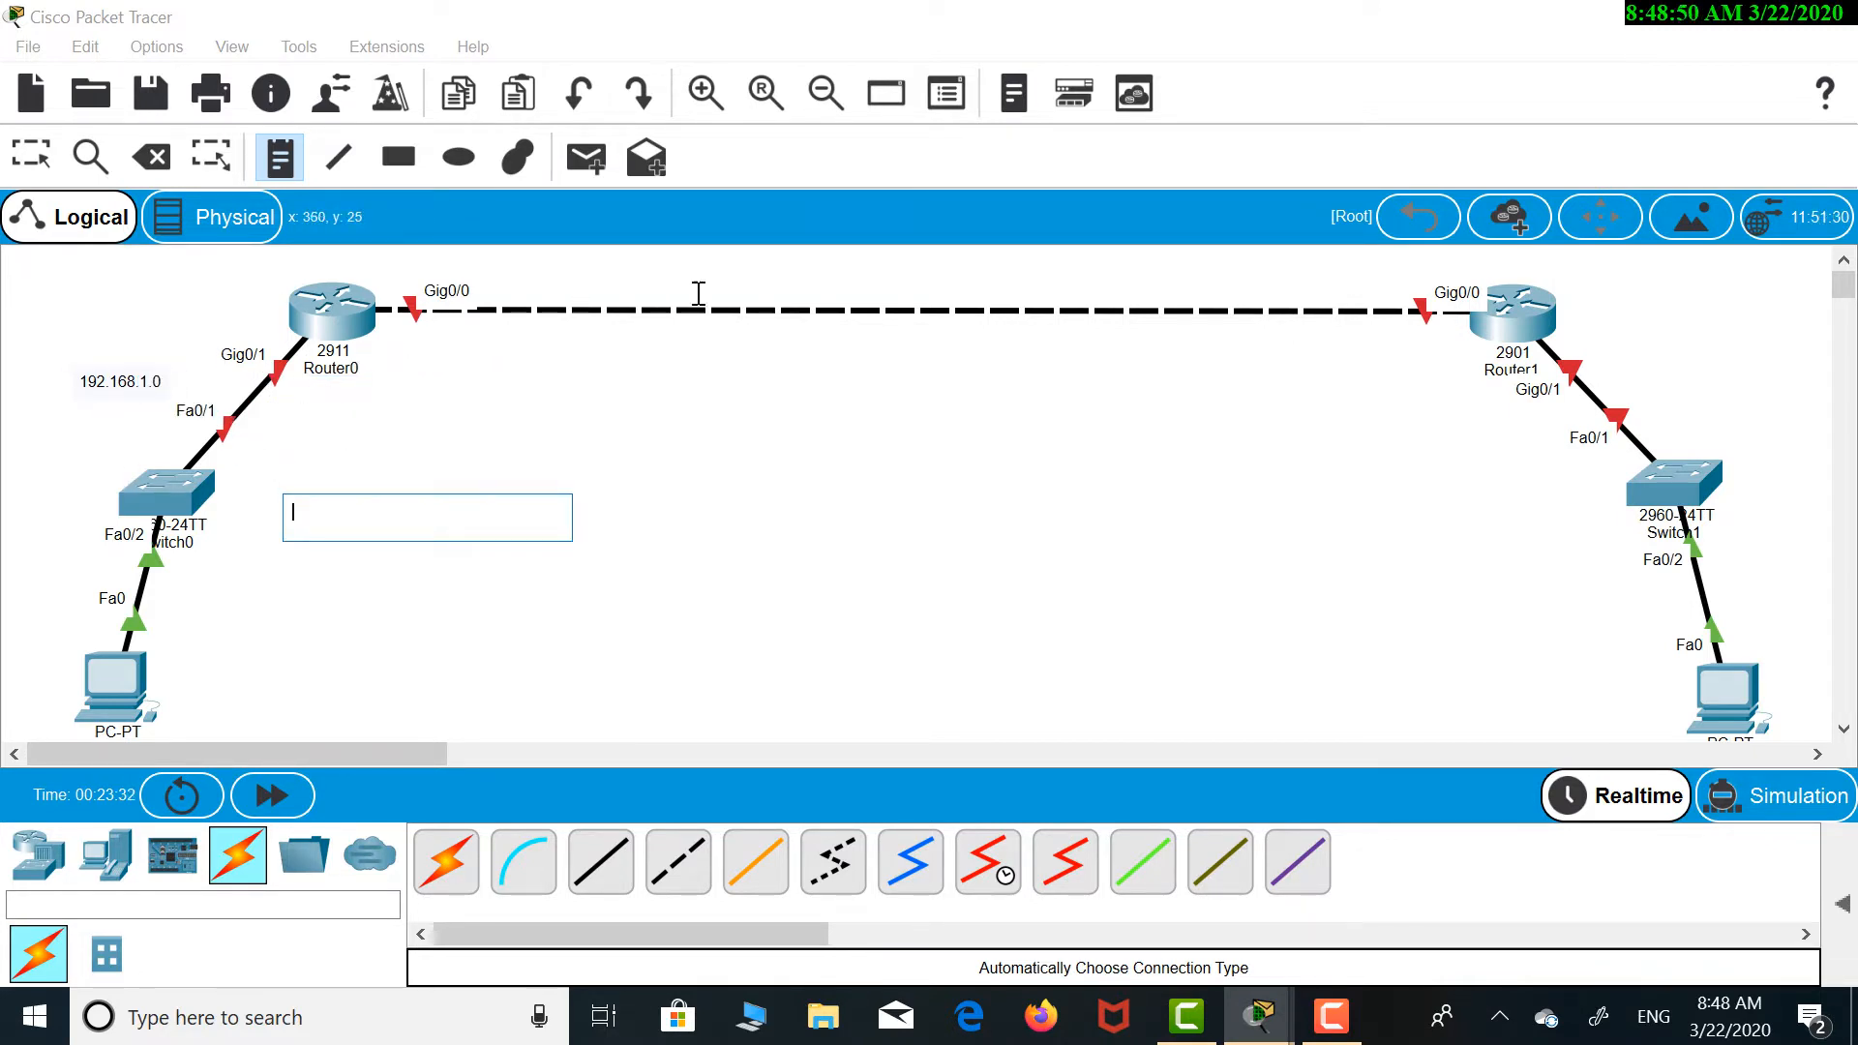
Add text notes reading 192.168.2.0 on the link between the routers and 192.168.3.0 beside the Router1 to Switch1 link
{"action": "left_click", "coordinate": [682, 279]}
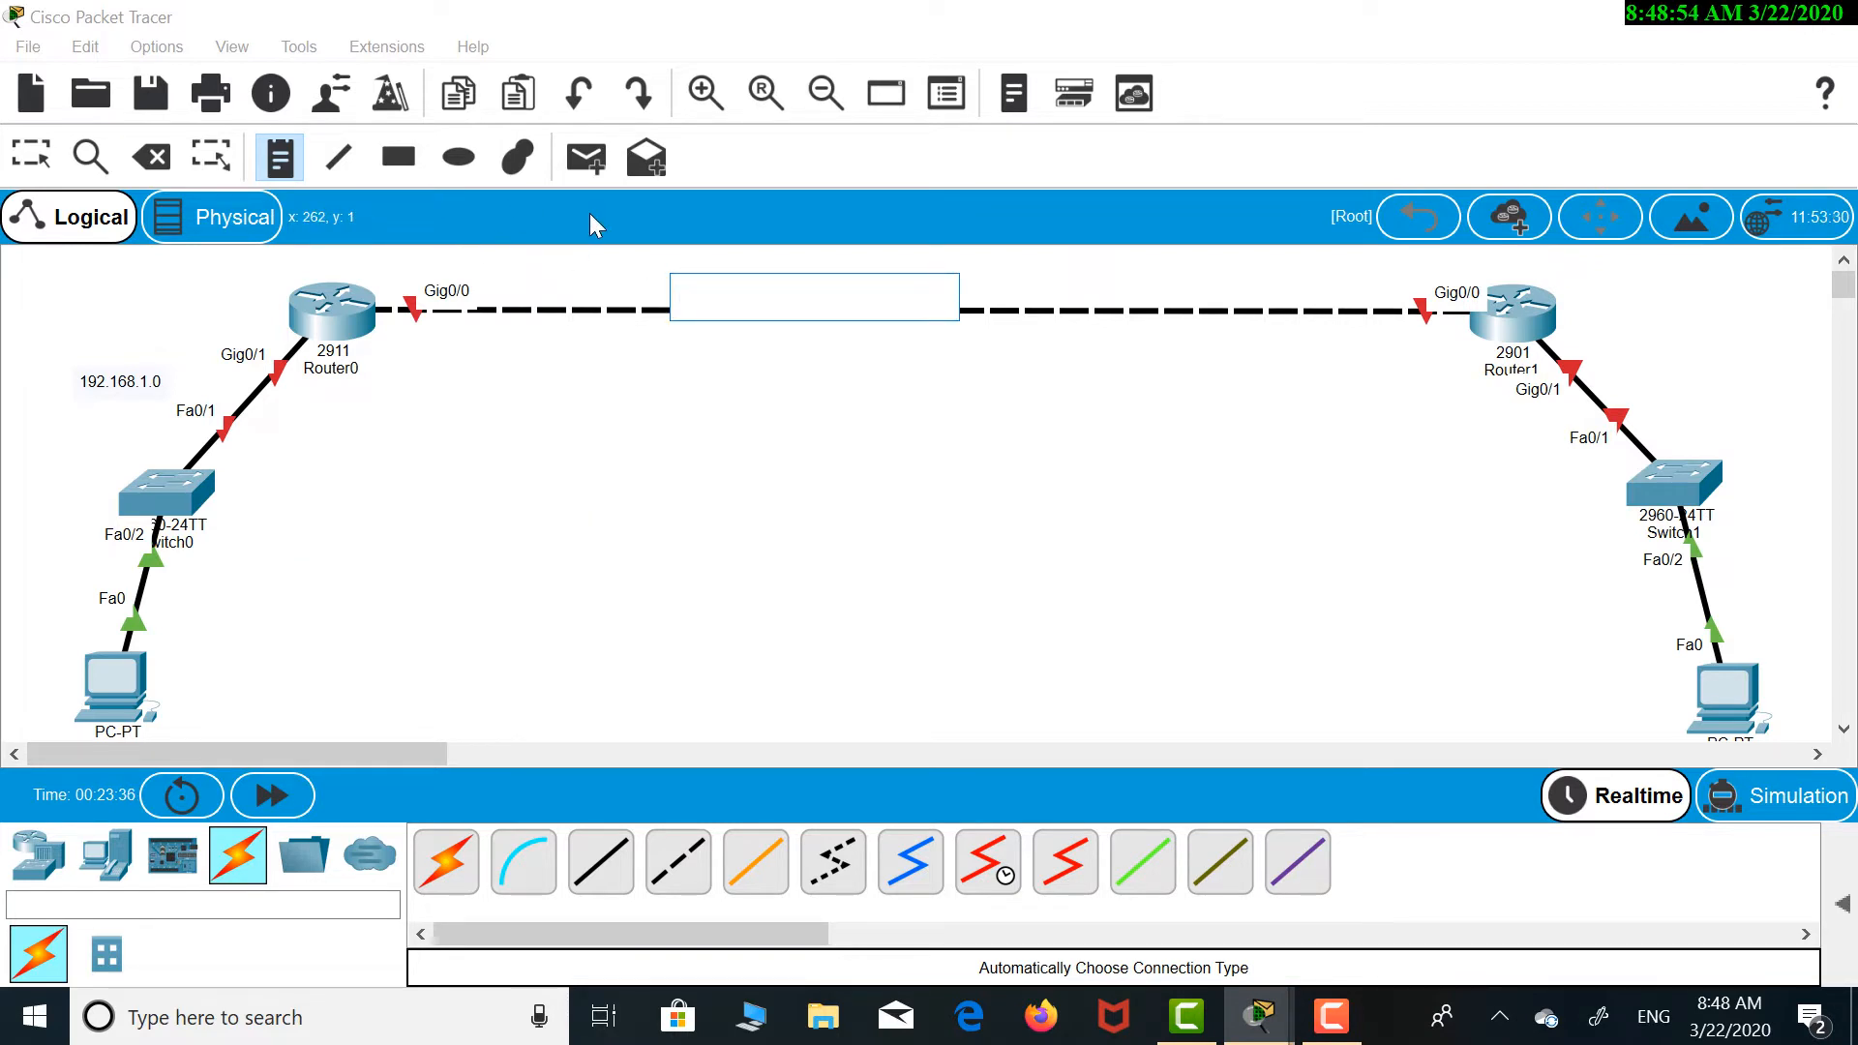
{"action": "type", "text": "192.168.2.0"}
{"action": "left_click", "coordinate": [1608, 355]}
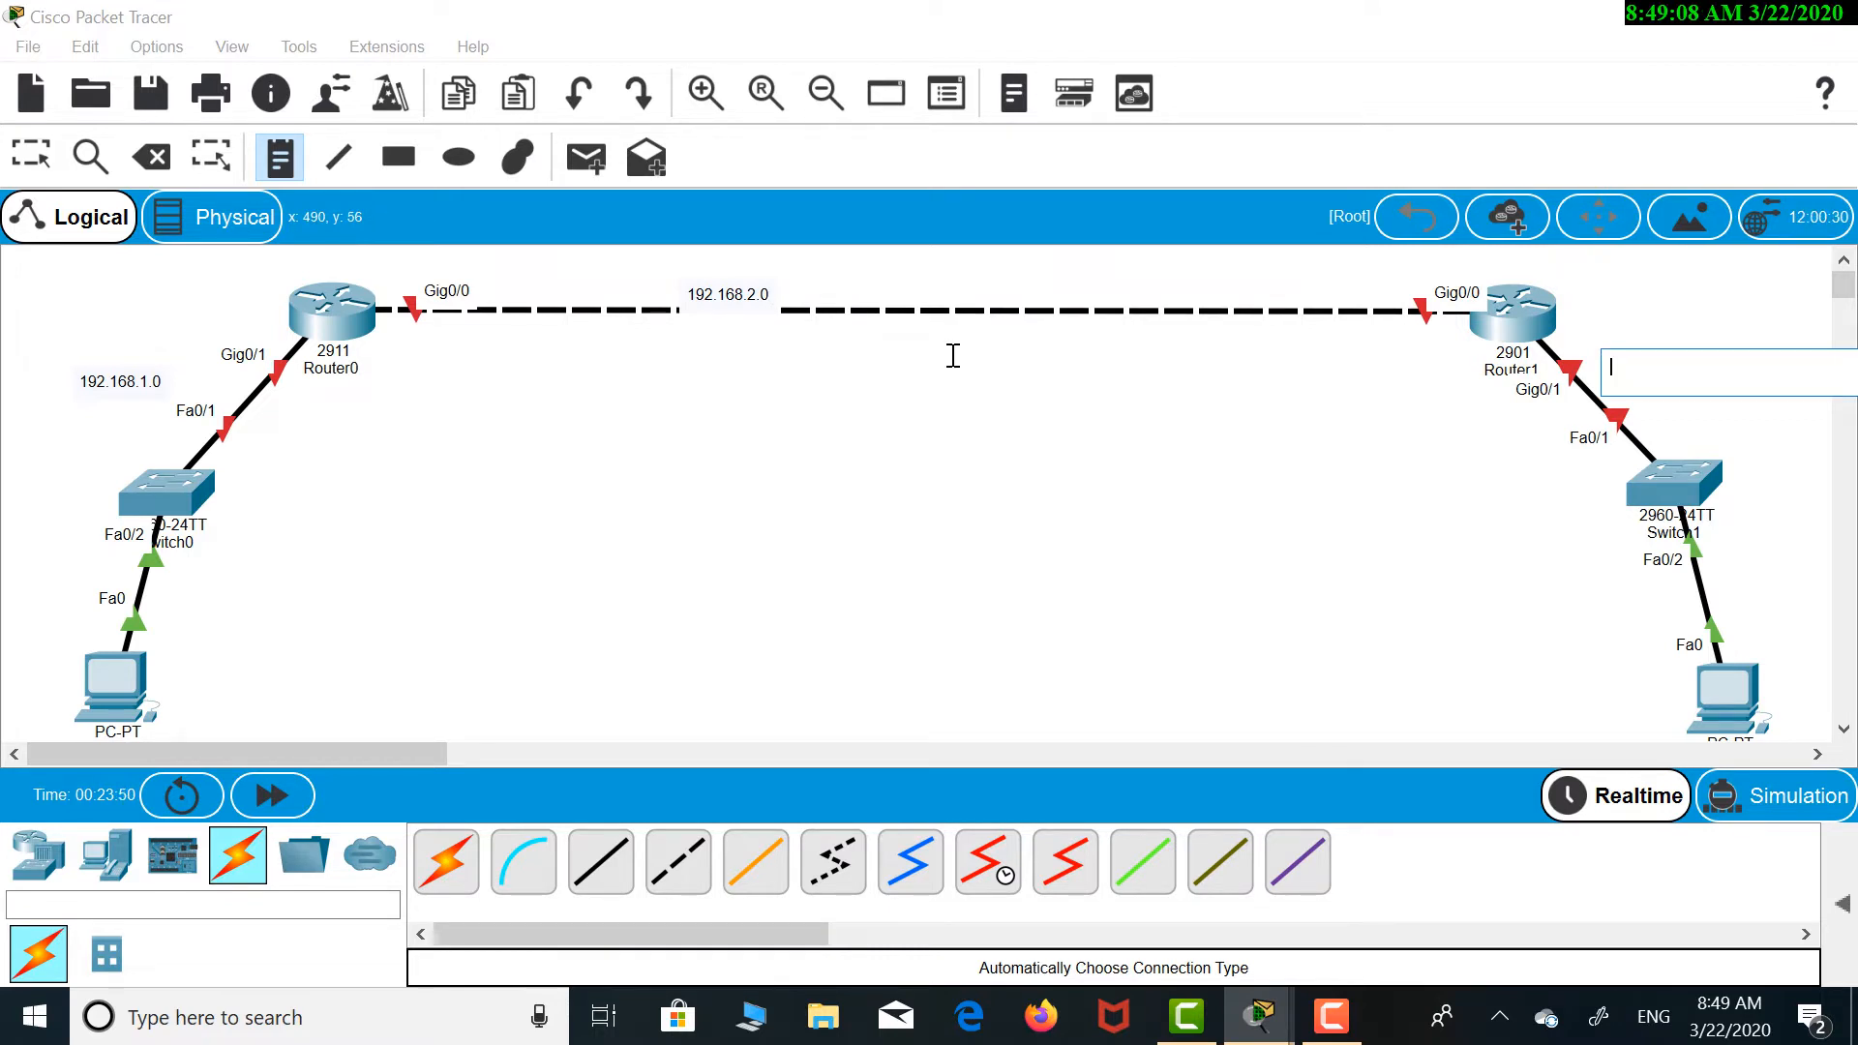
{"action": "type", "text": "192.168.3.0"}
{"action": "left_click", "coordinate": [47, 155]}
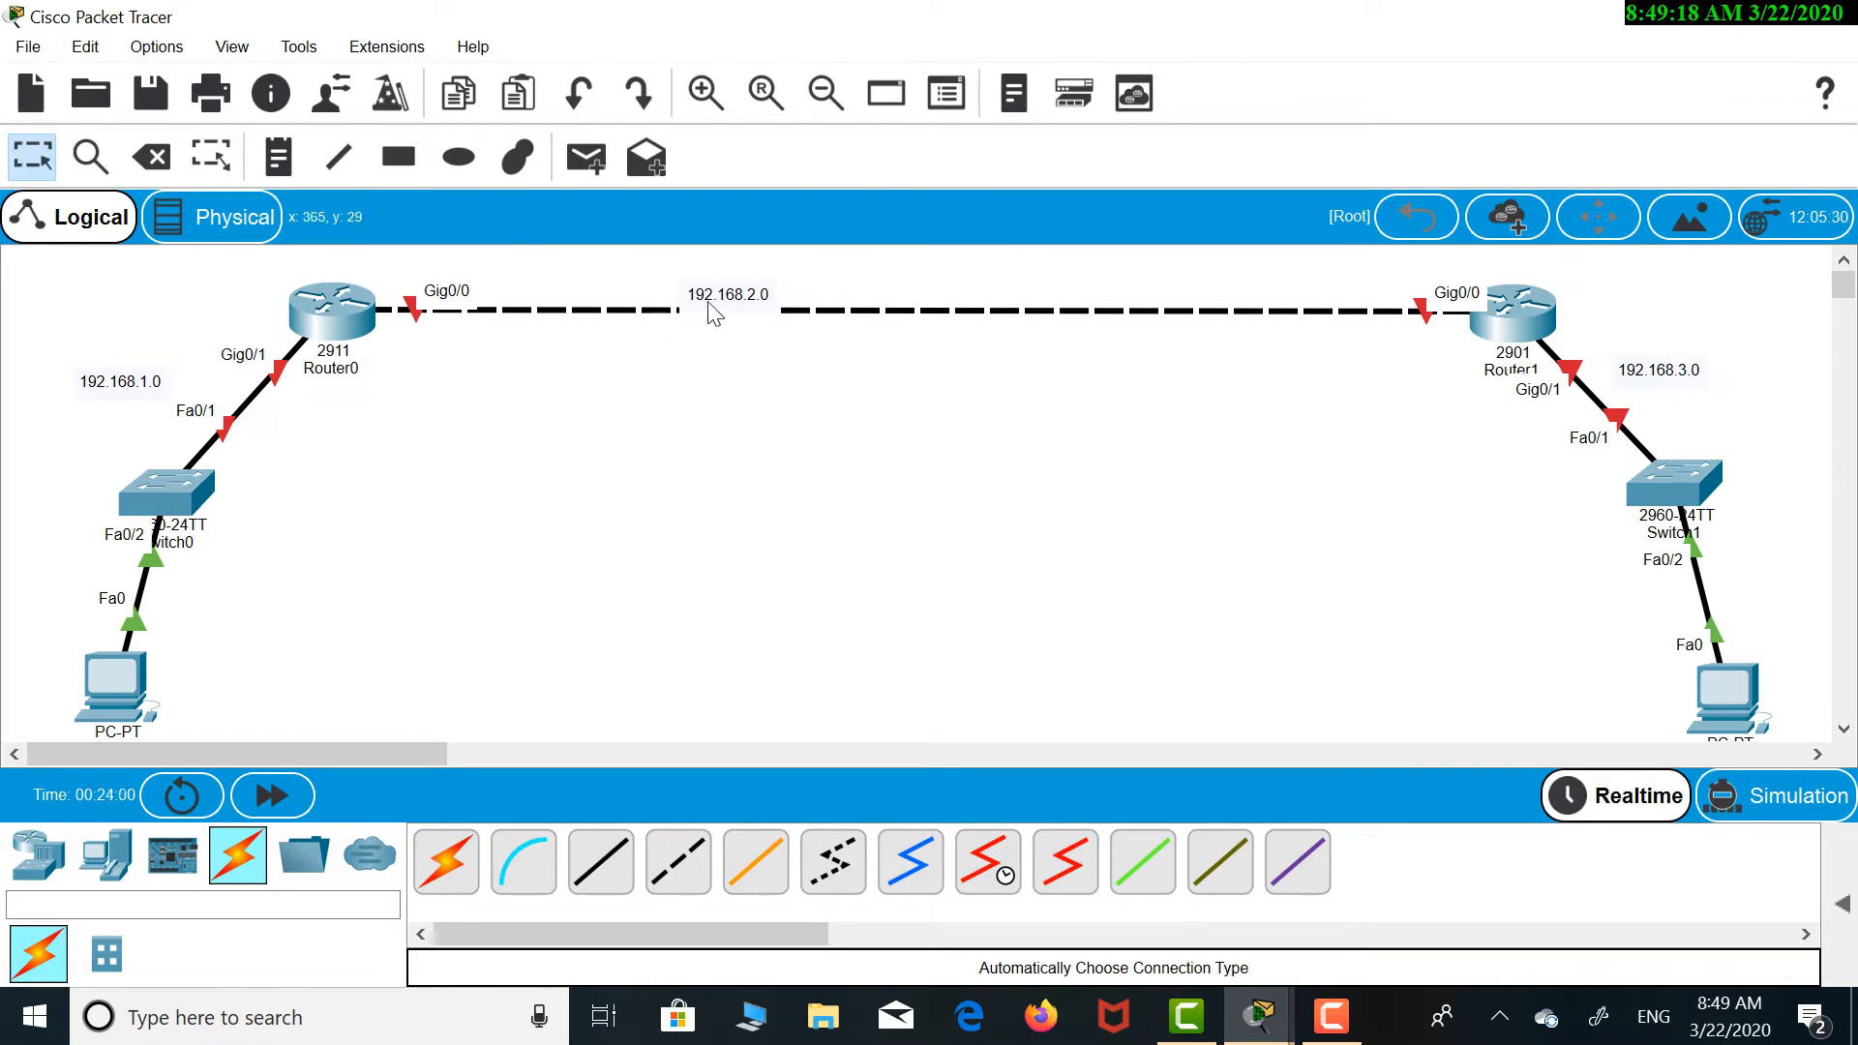
Move the 192.168.2.0 note above the middle of the router link and the 192.168.1.0 note slightly closer to its link
{"action": "left_click_drag", "start_coordinate": [715, 306], "coordinate": [859, 294]}
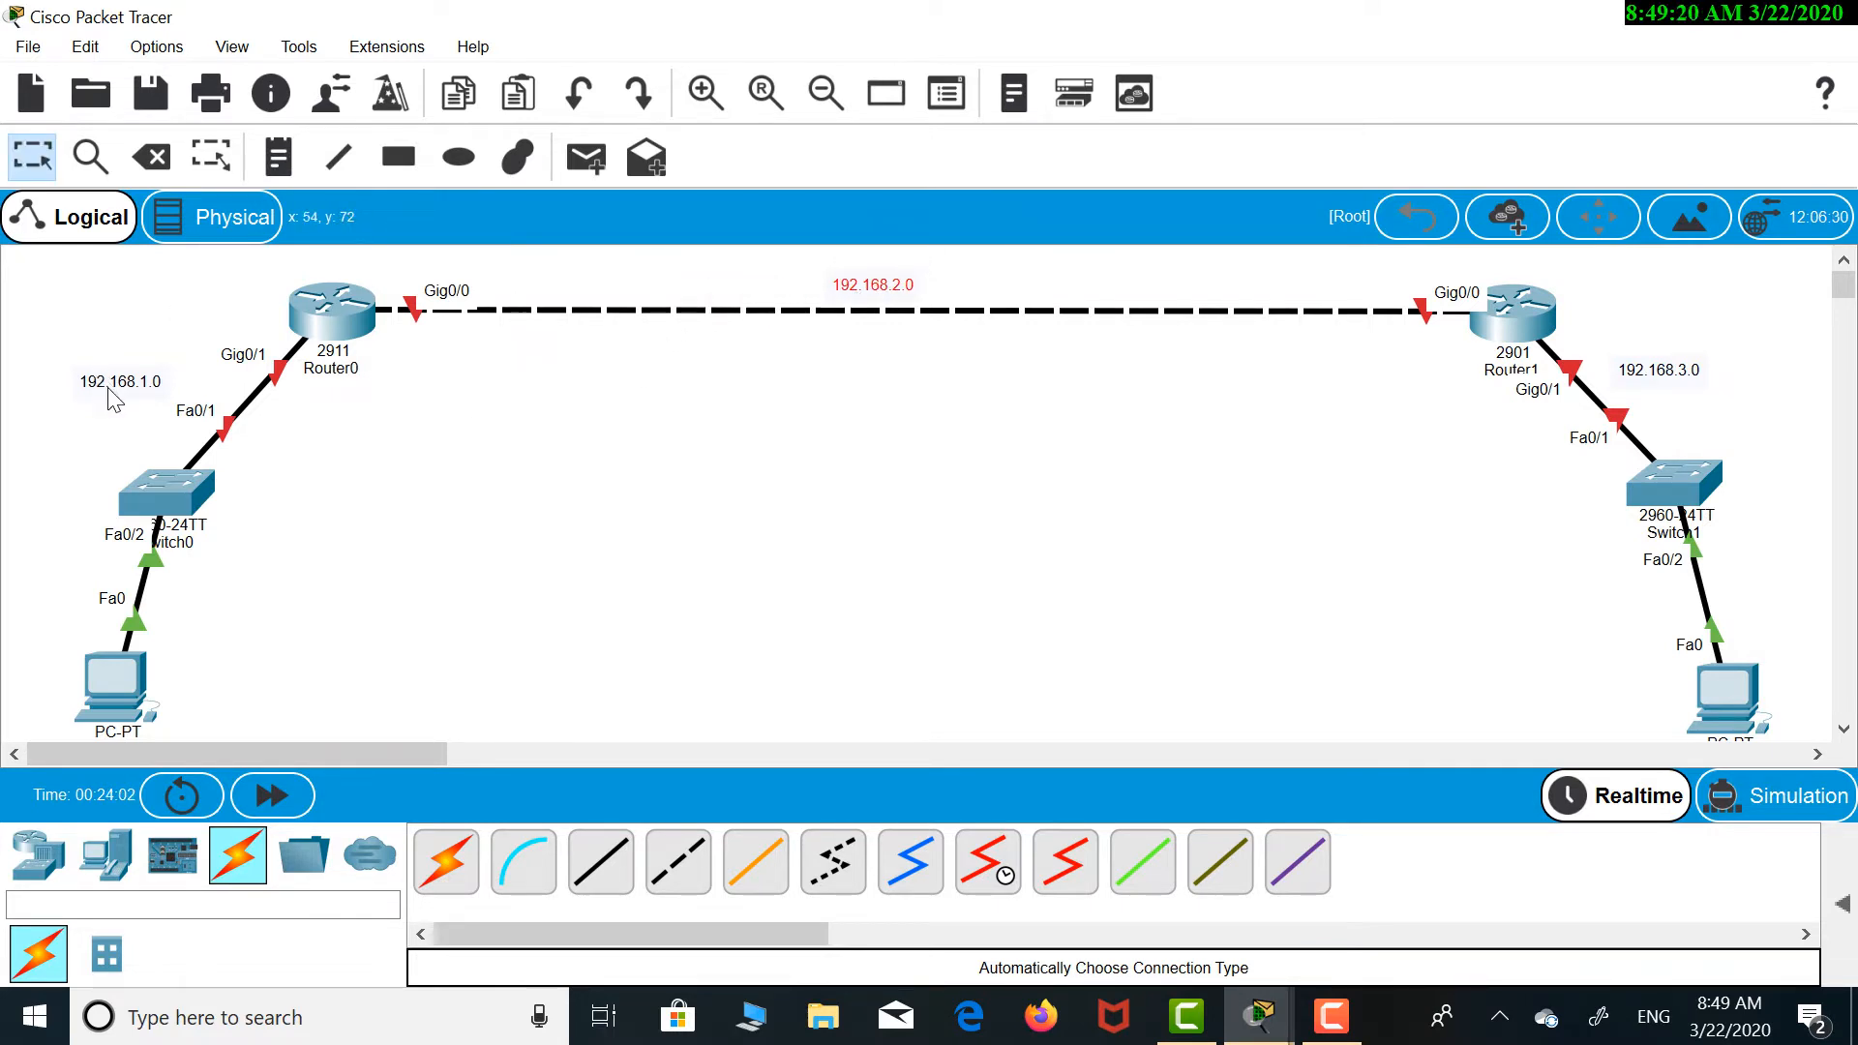
{"action": "mouse_move", "coordinate": [96, 375]}
{"action": "left_mouse_down"}
{"action": "mouse_move", "coordinate": [141, 360]}
{"action": "mouse_move", "coordinate": [120, 368]}
{"action": "left_mouse_up"}
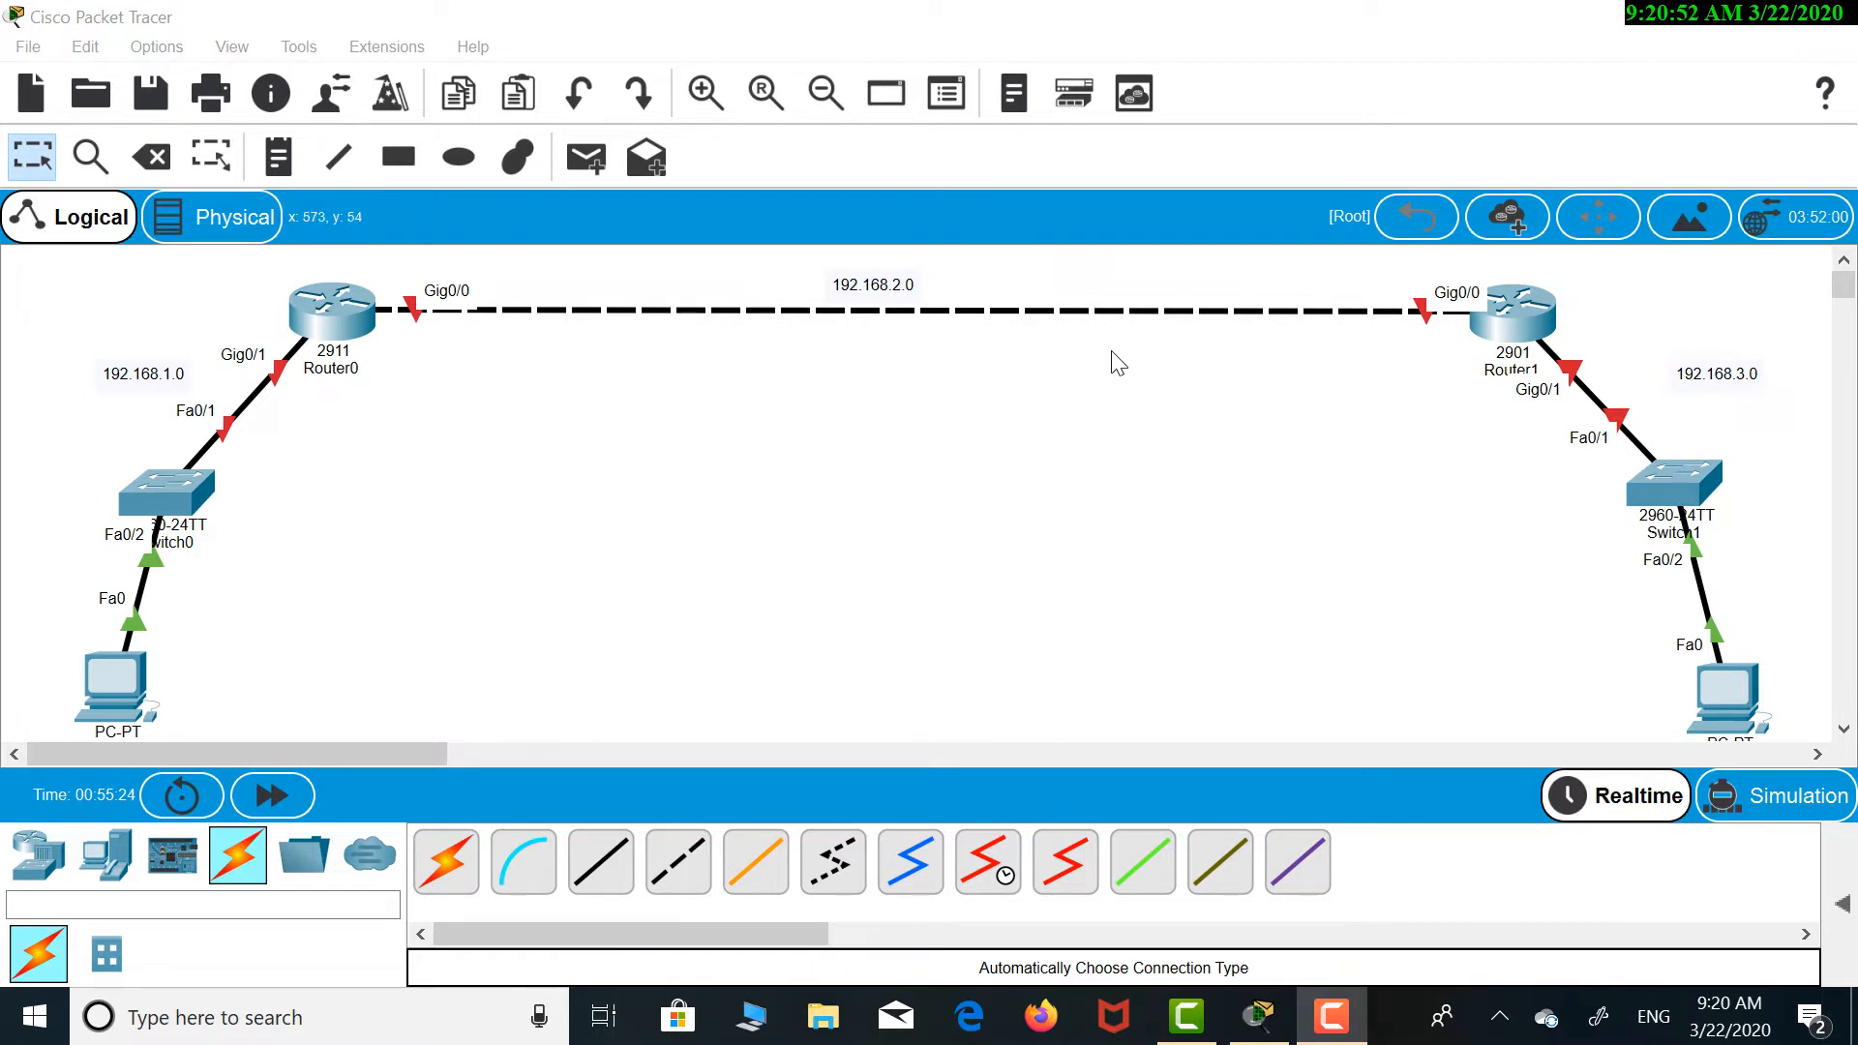
Add text notes reading .1 beside Router0's Gig0/0 port and .2 beside Router1's Gig0/0 port
{"action": "left_click", "coordinate": [303, 177]}
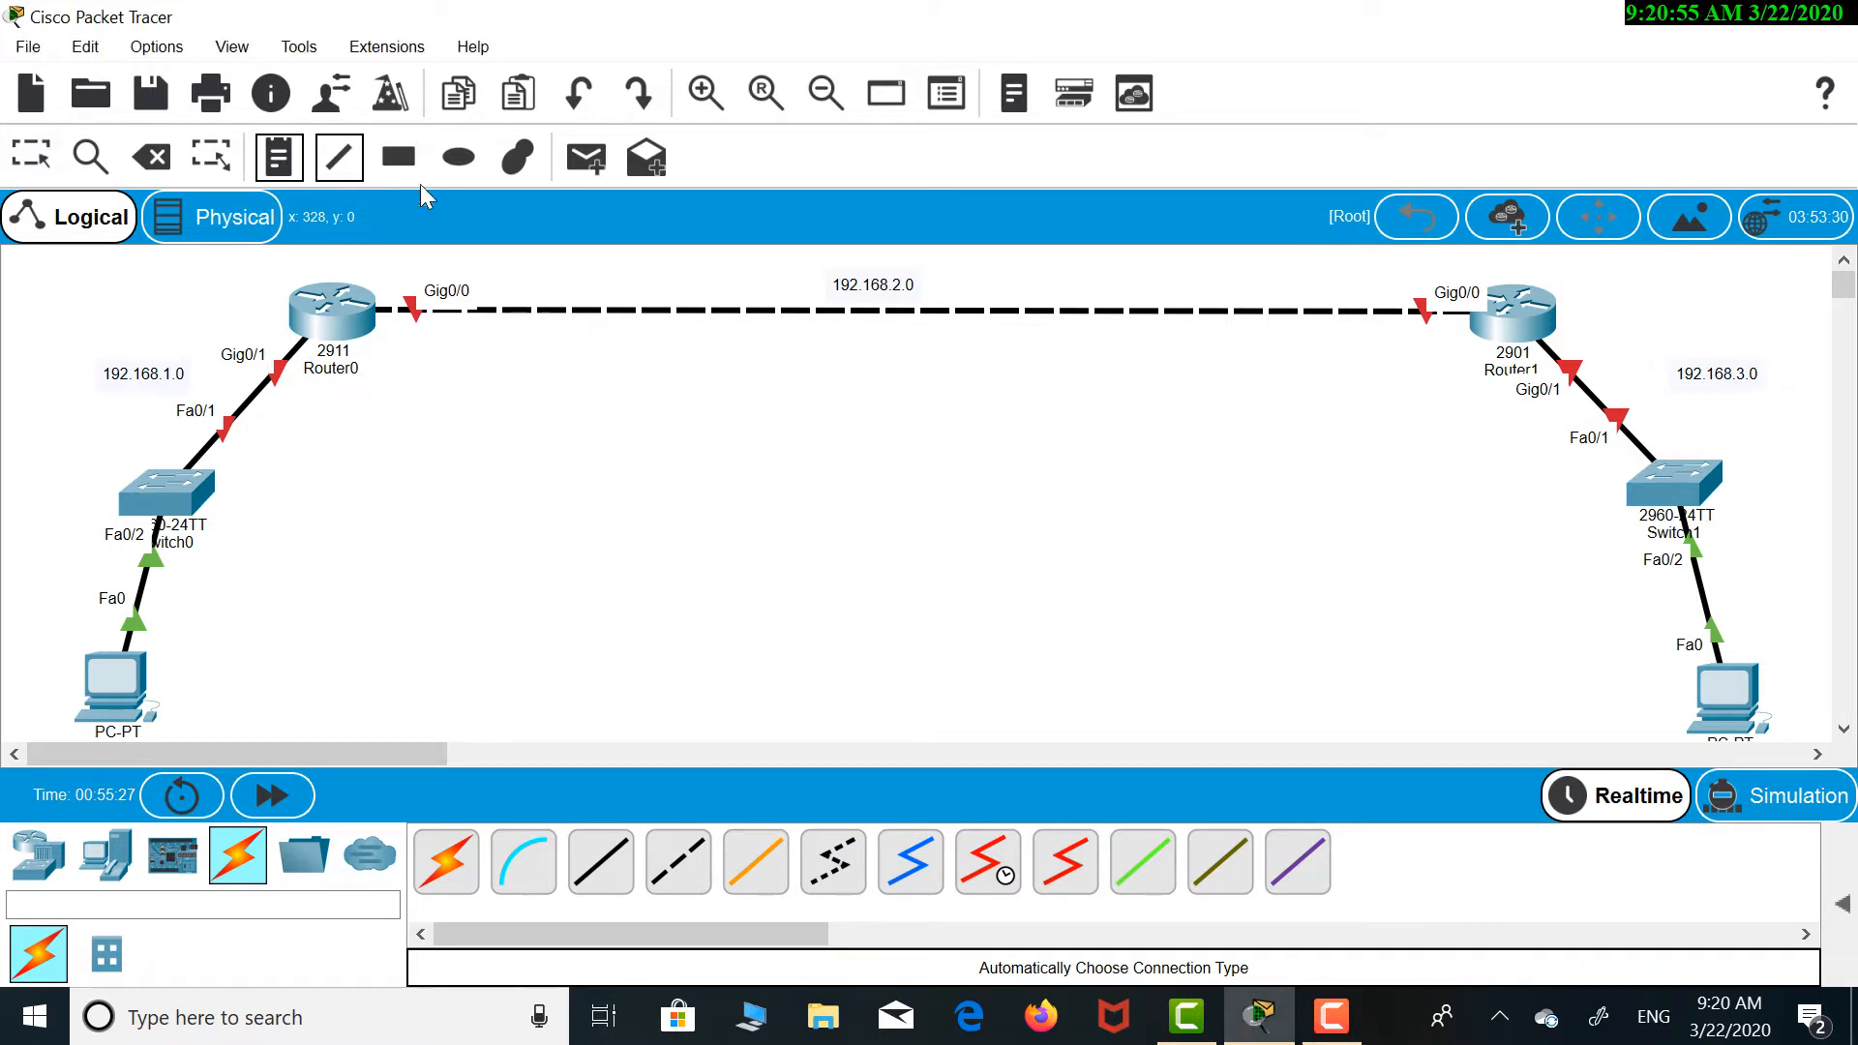
{"action": "left_click", "coordinate": [391, 269]}
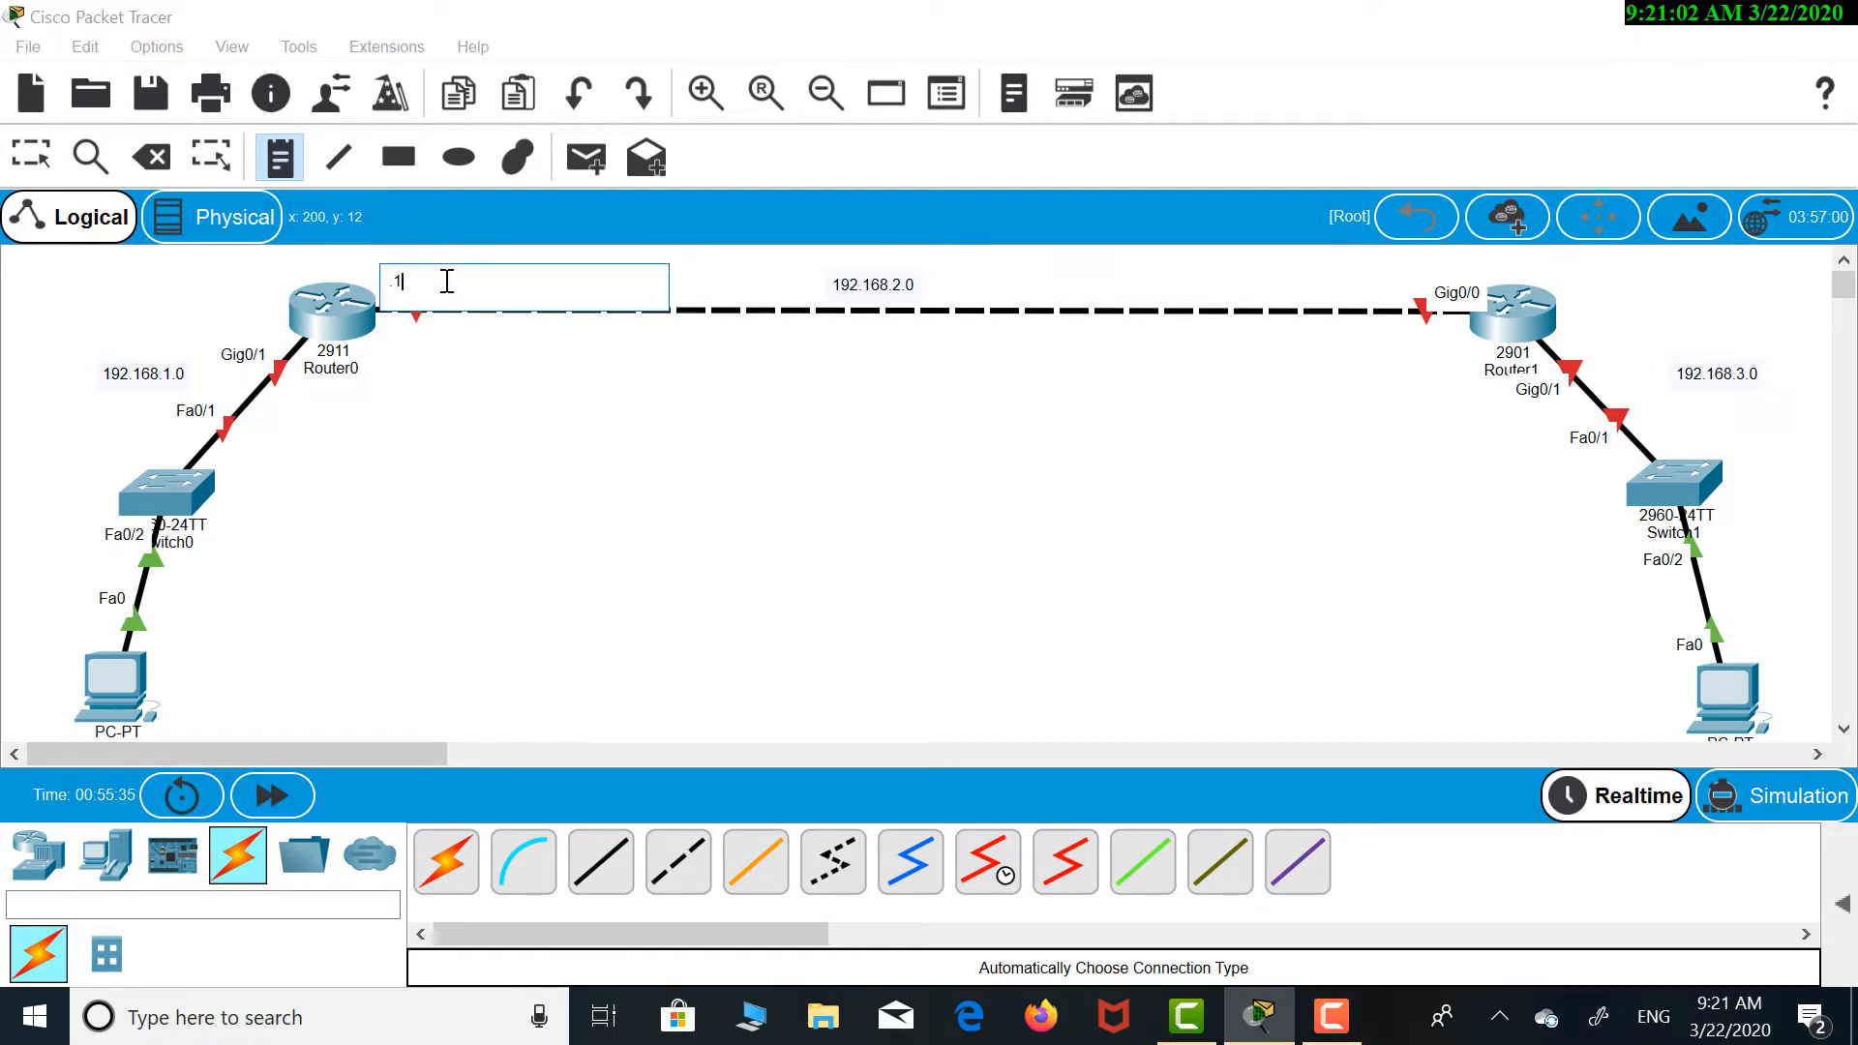
{"action": "left_click", "coordinate": [277, 163]}
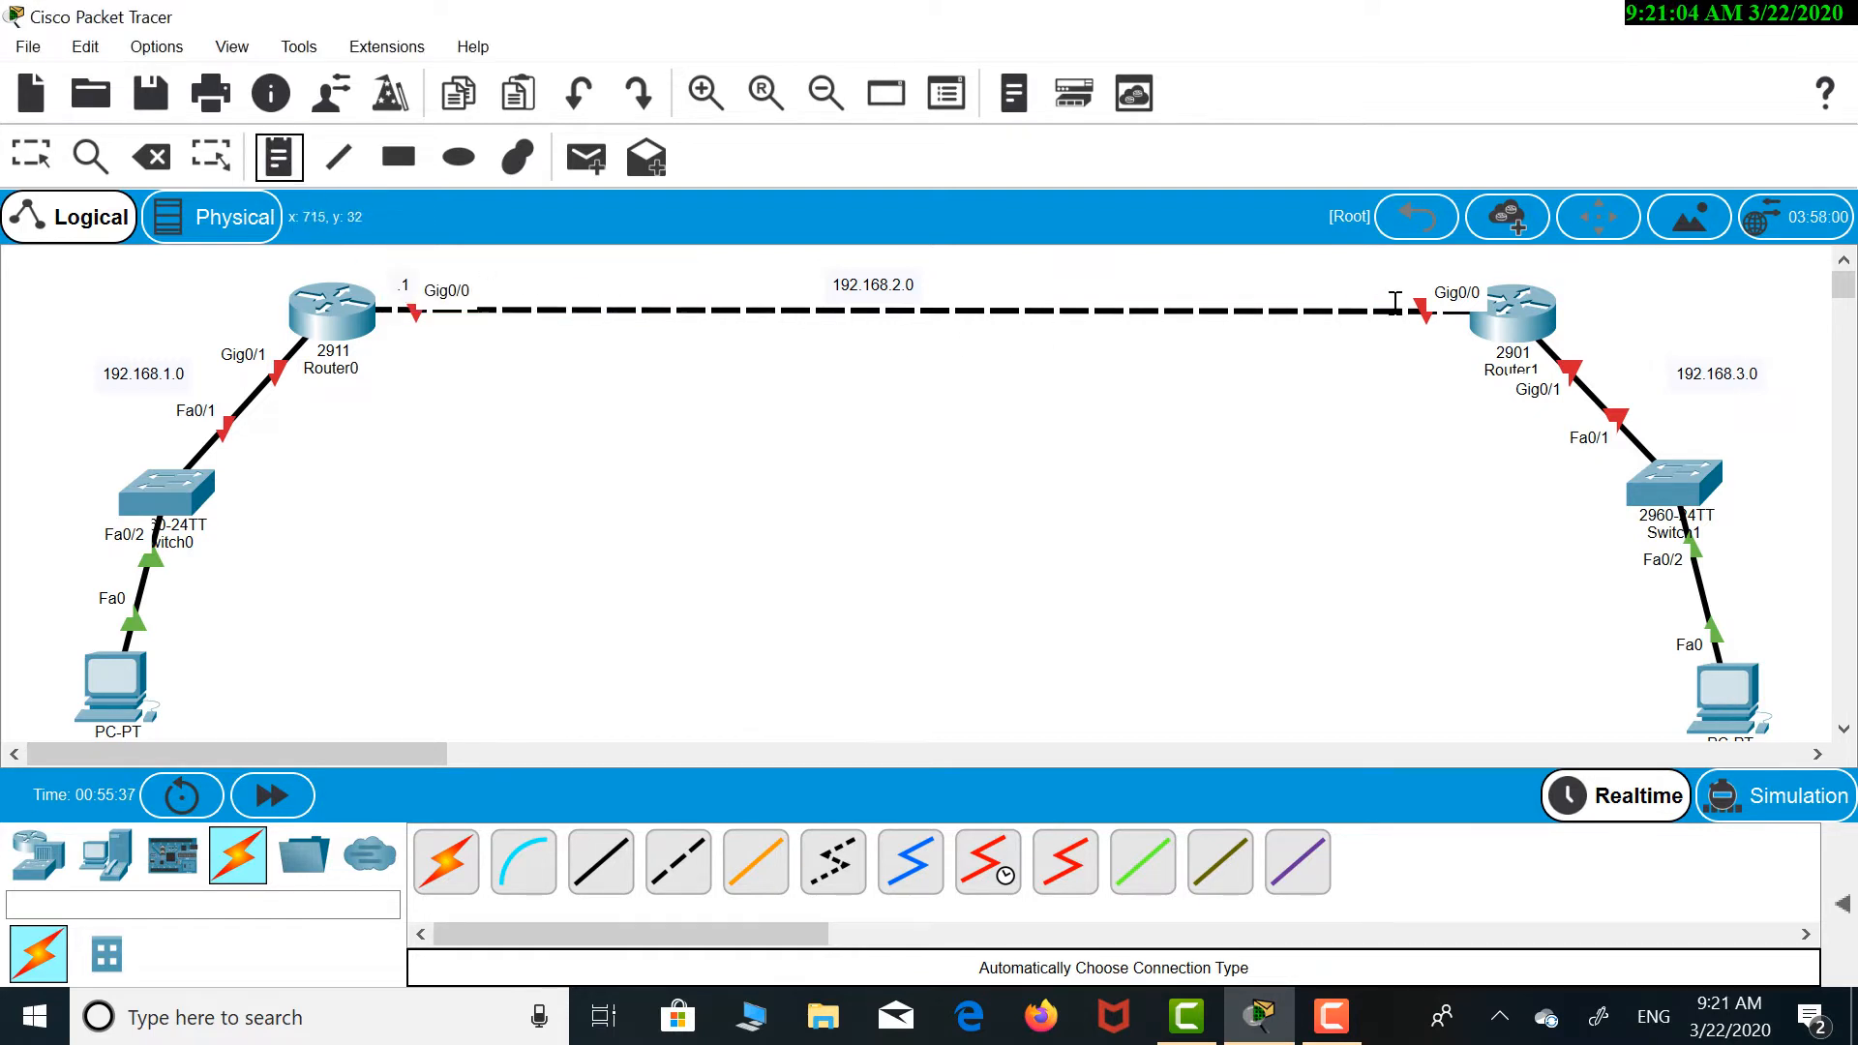
{"action": "left_click", "coordinate": [1400, 270]}
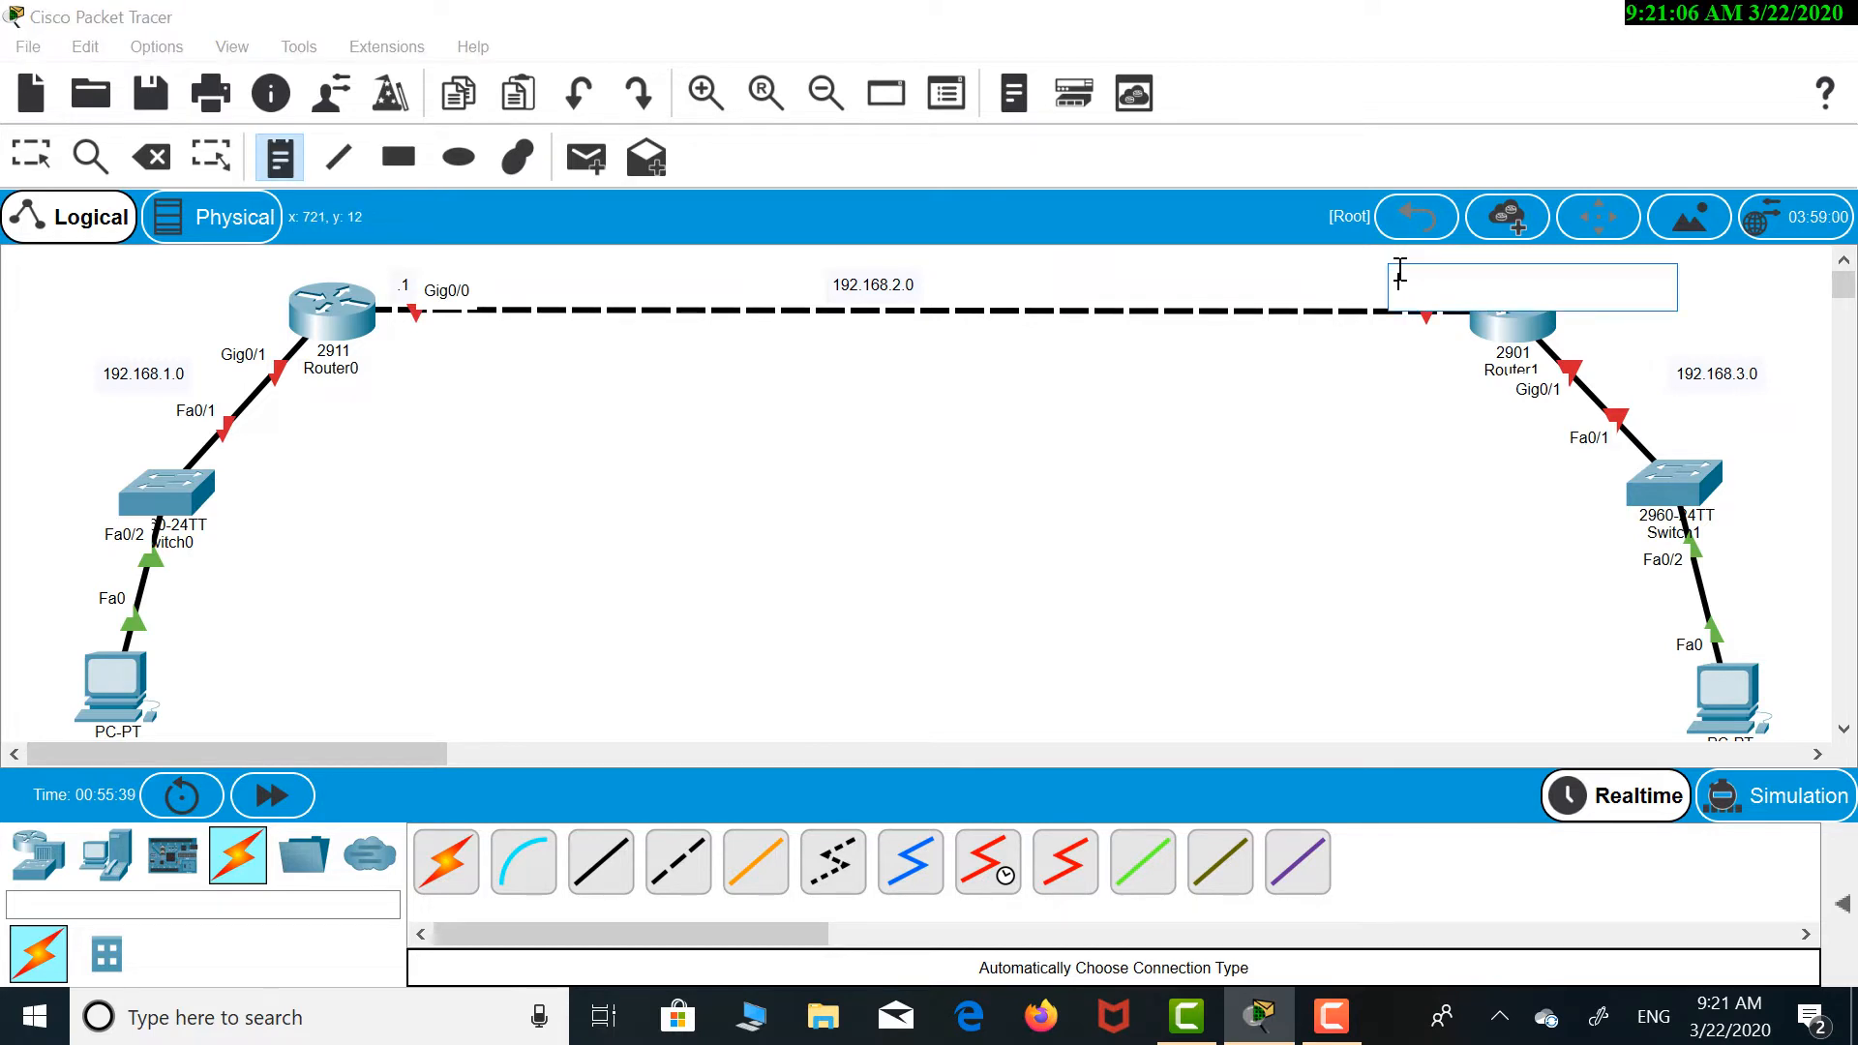
{"action": "type", "text": ".2"}
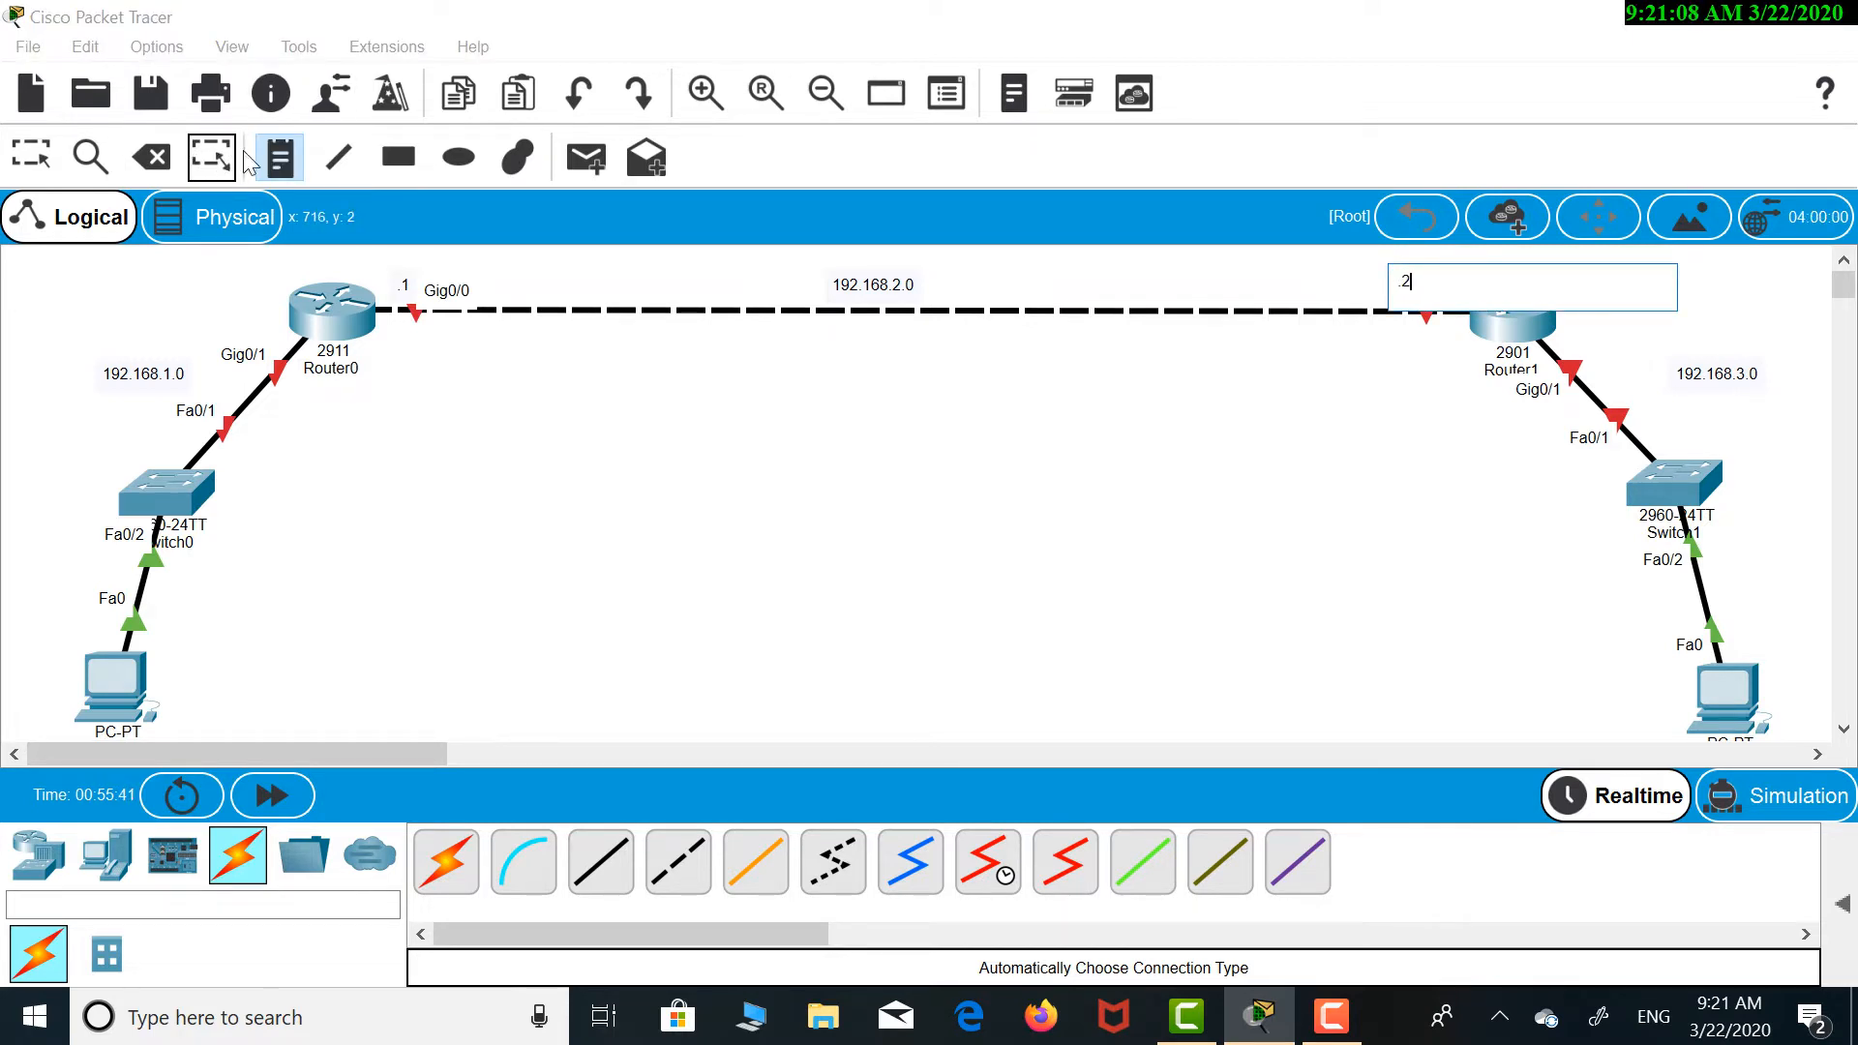
Add a text note reading .250 beside the Gig0/1 port of each router, then return to the selection tool
{"action": "left_click", "coordinate": [279, 163]}
{"action": "left_click", "coordinate": [213, 325]}
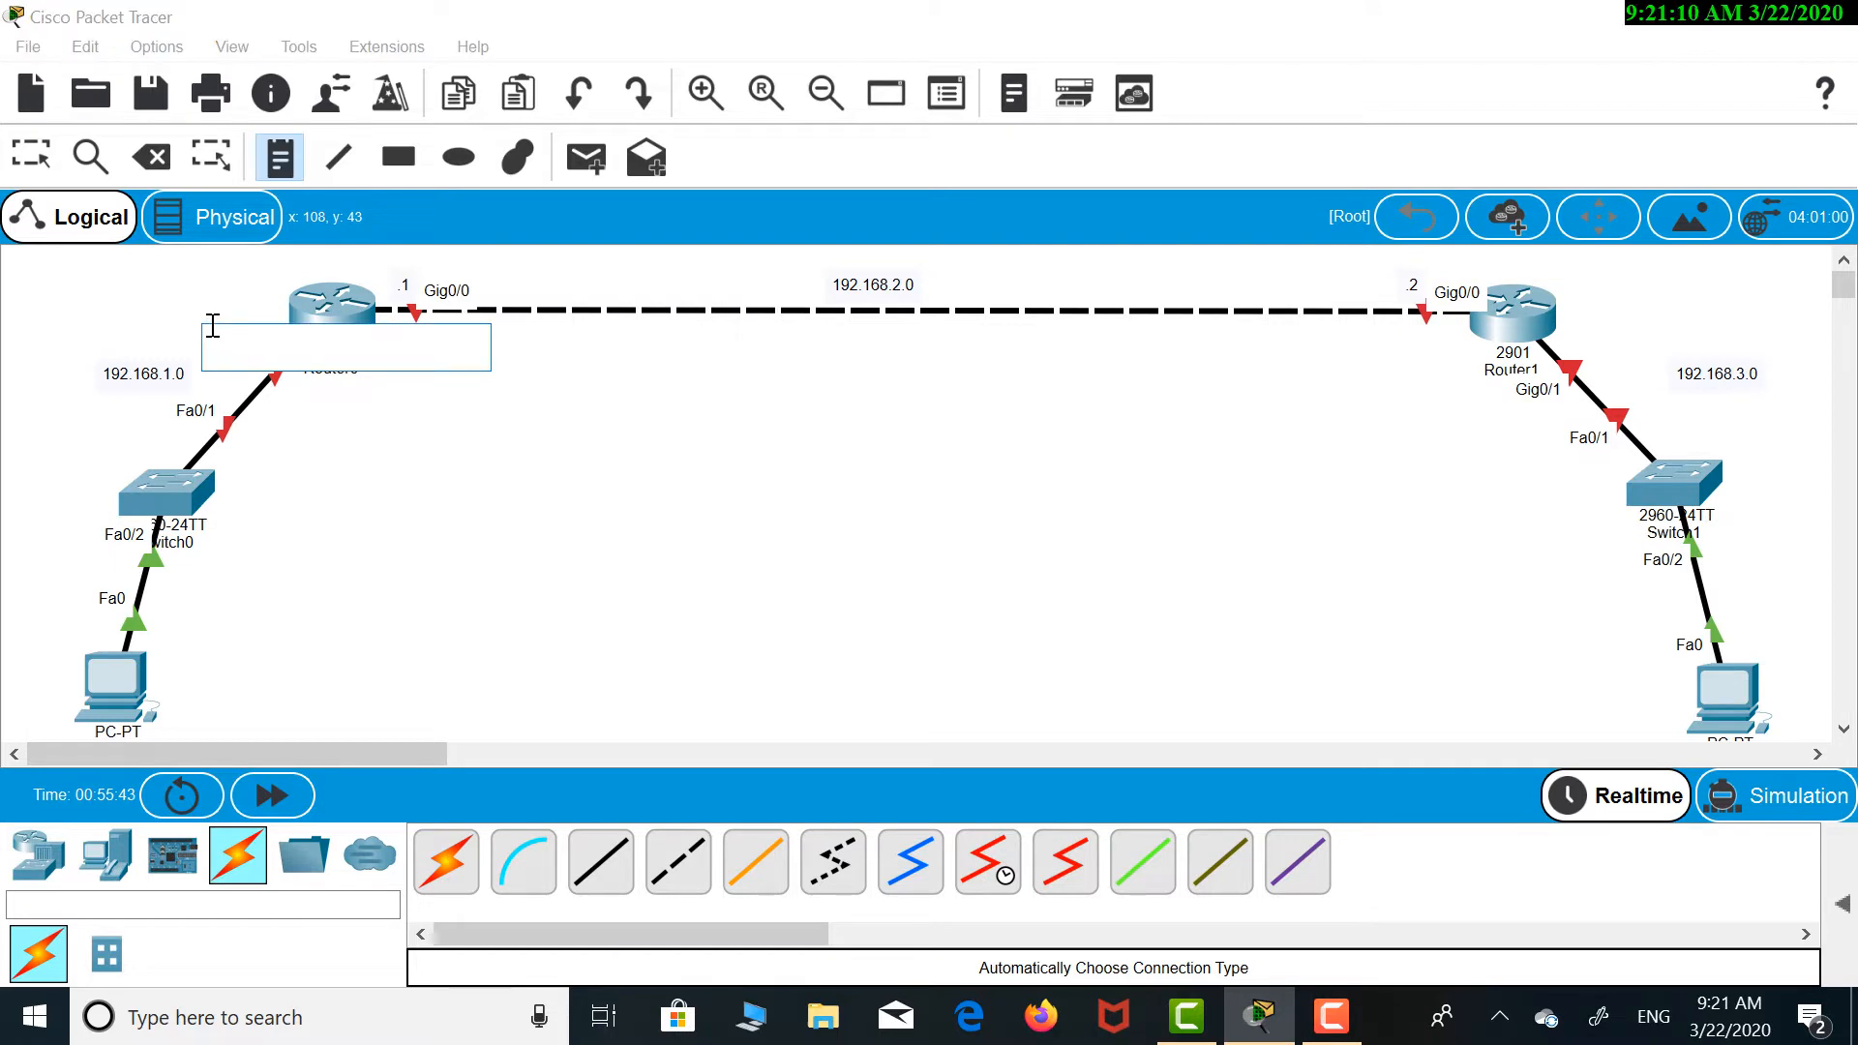
{"action": "type", "text": ".25"}
{"action": "left_click", "coordinate": [280, 157]}
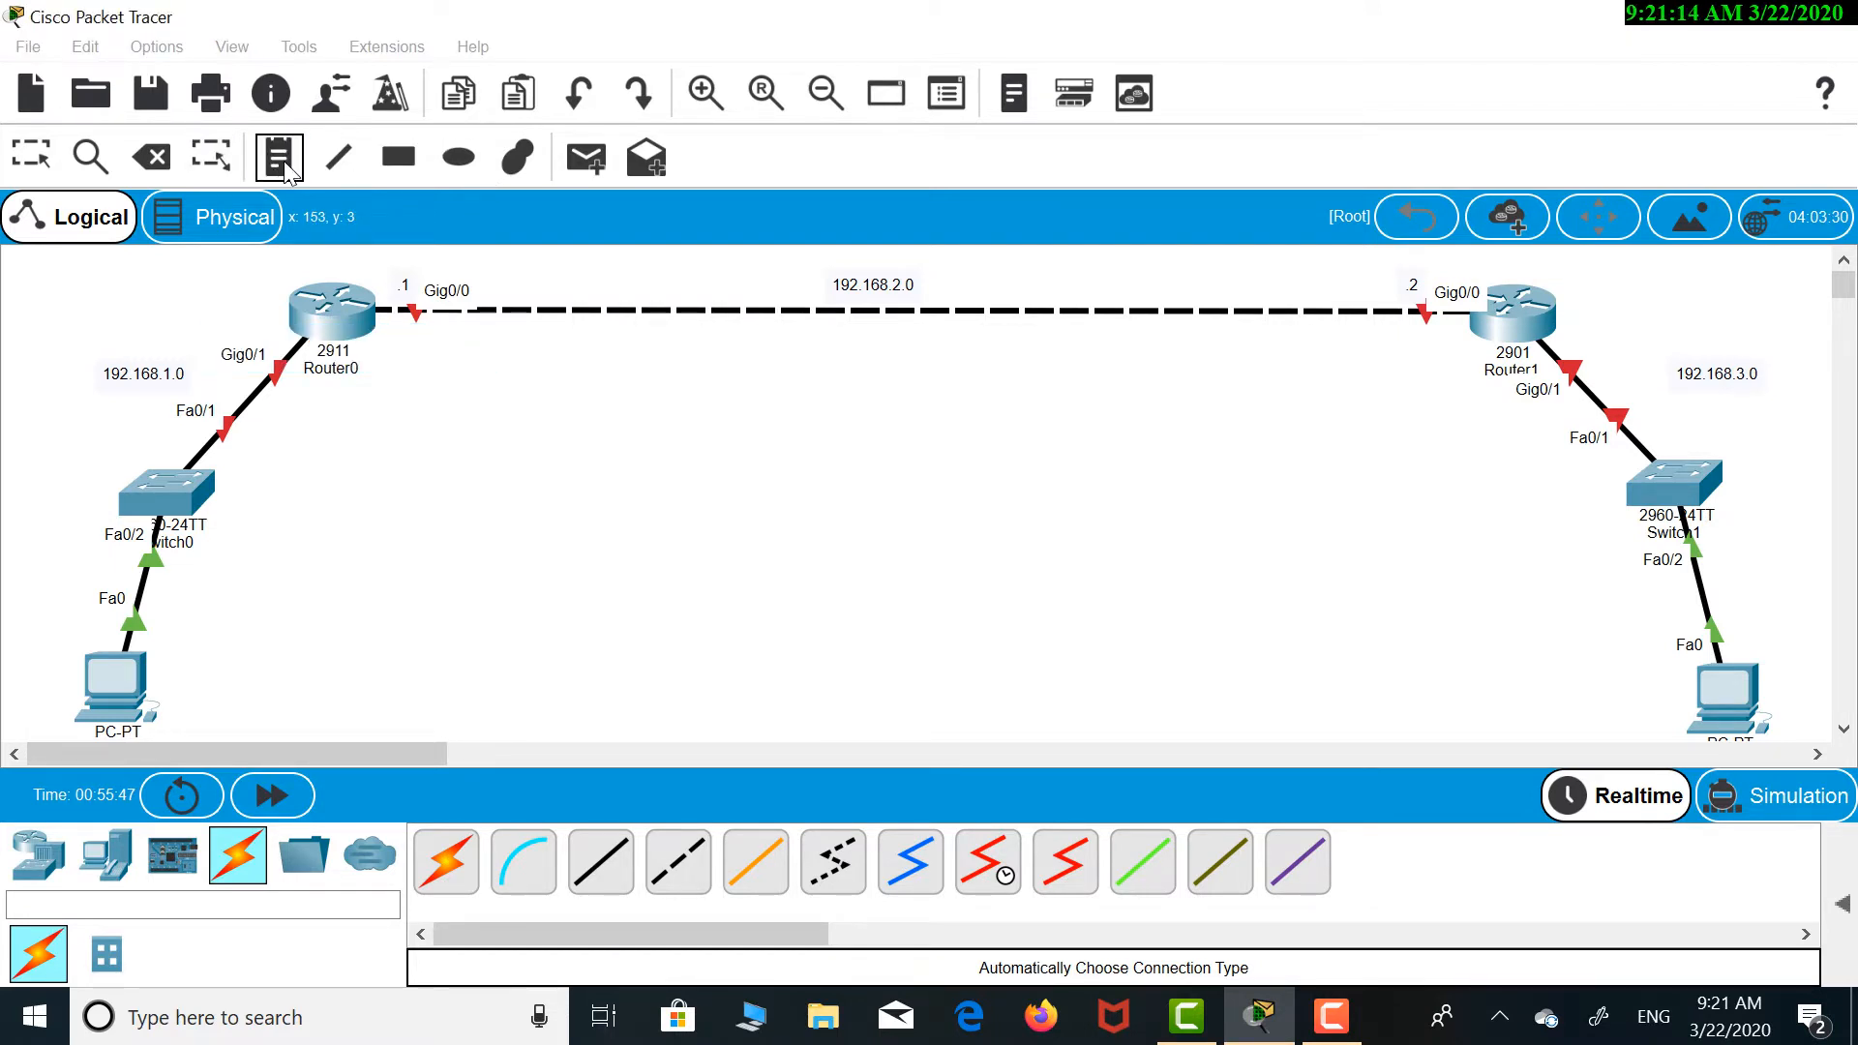
{"action": "left_click", "coordinate": [1595, 330]}
{"action": "type", "text": ".250"}
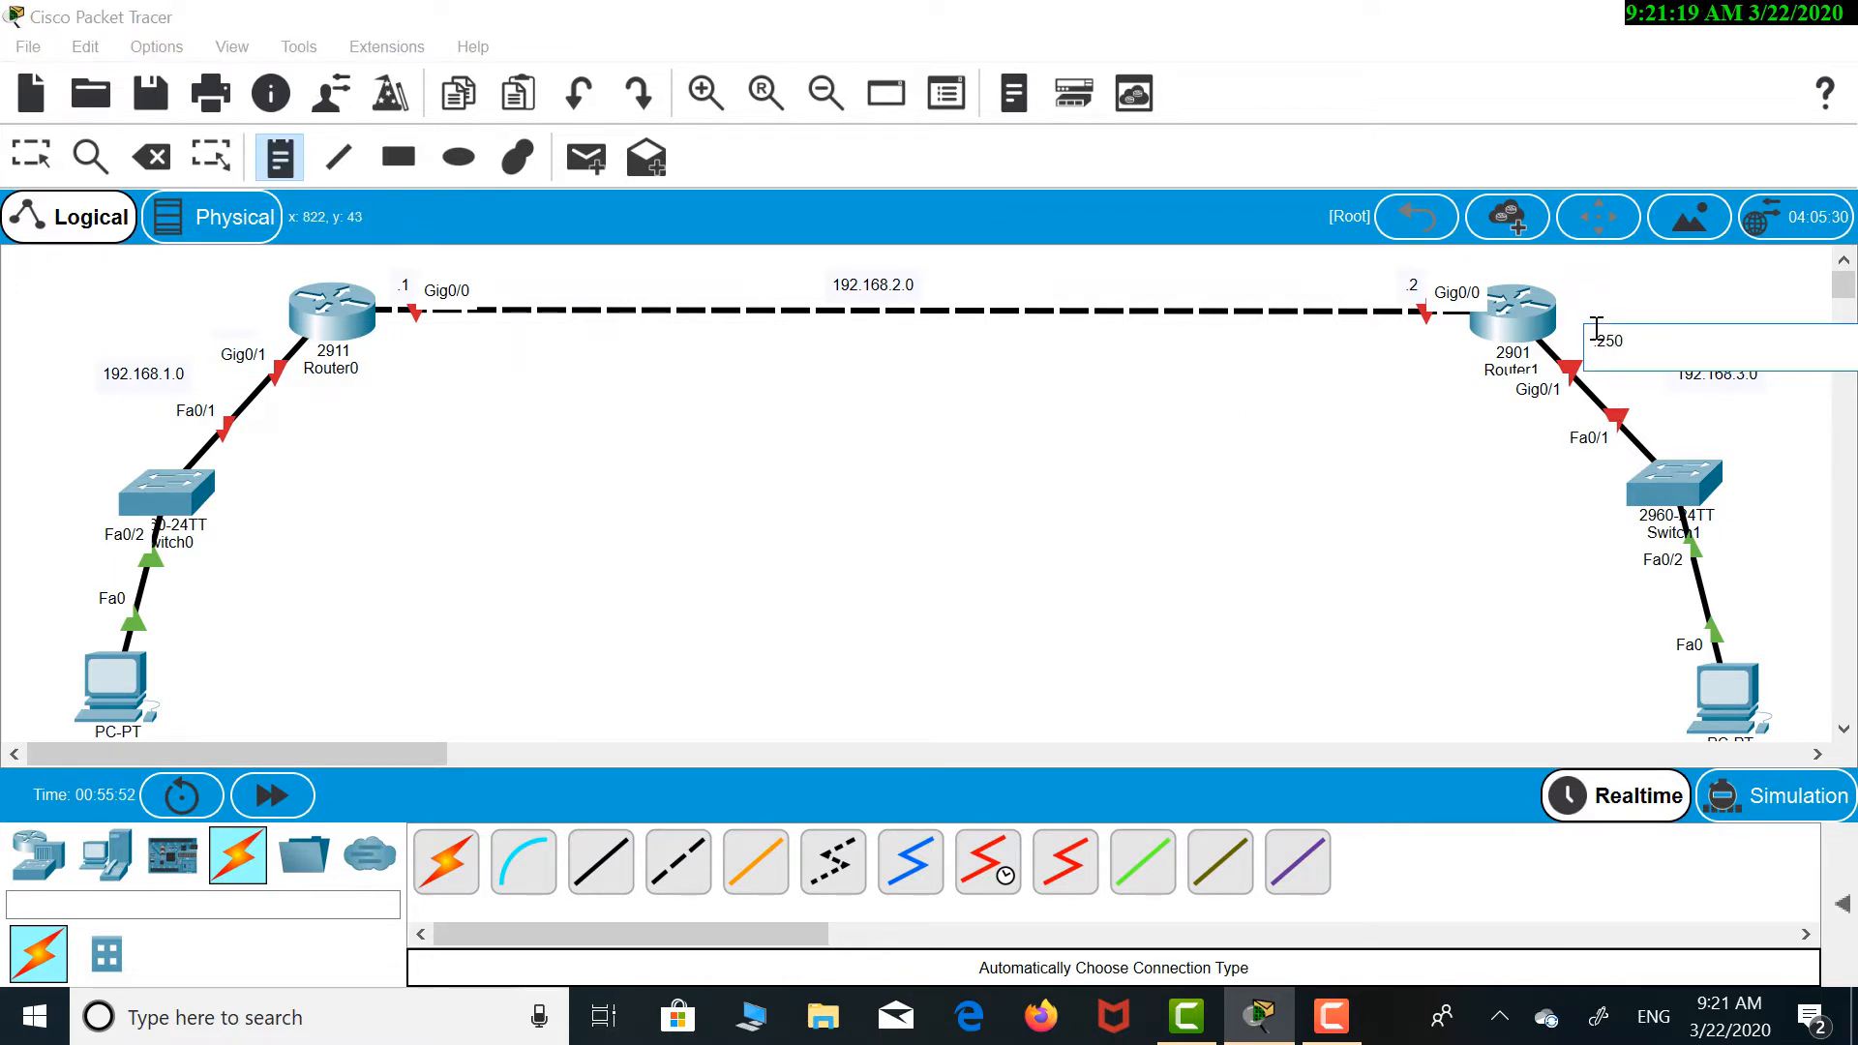
{"action": "left_click", "coordinate": [1432, 470]}
{"action": "left_click", "coordinate": [39, 152]}
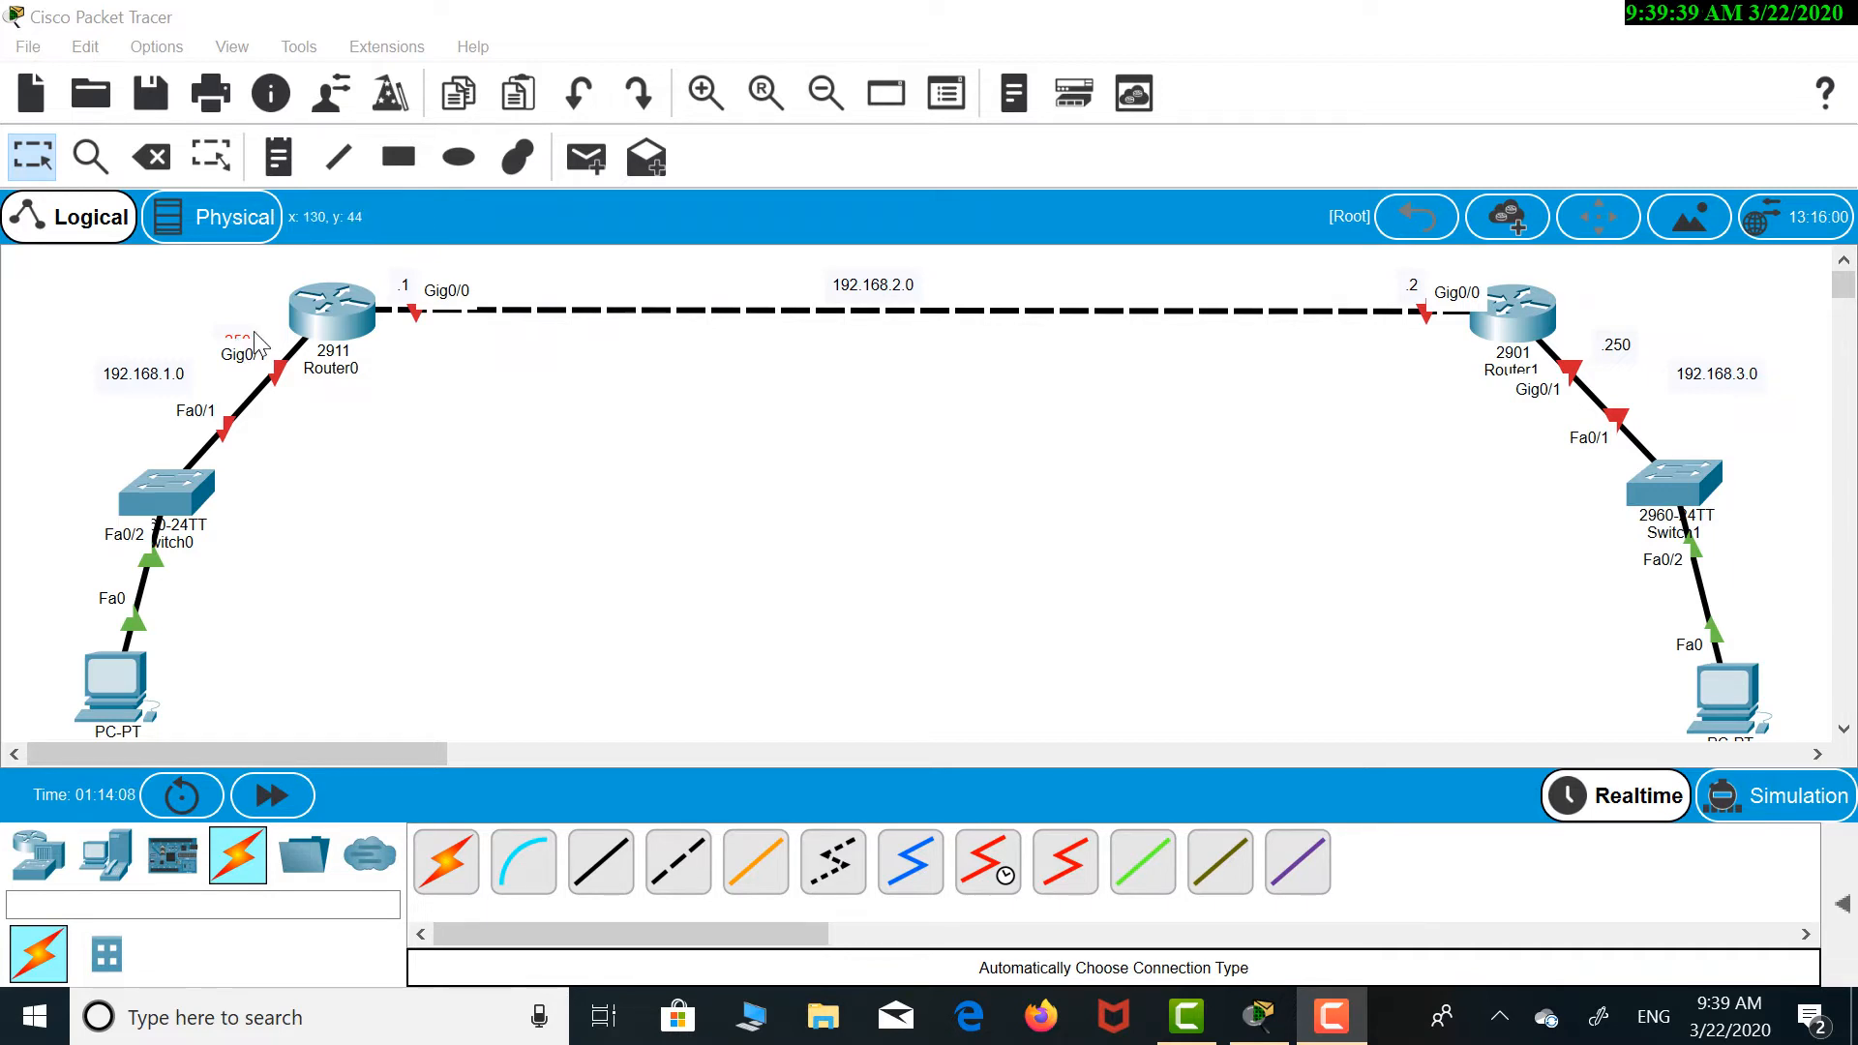
Open Router0's command line and enter global configuration mode with en and conf ter
{"action": "left_click", "coordinate": [325, 314]}
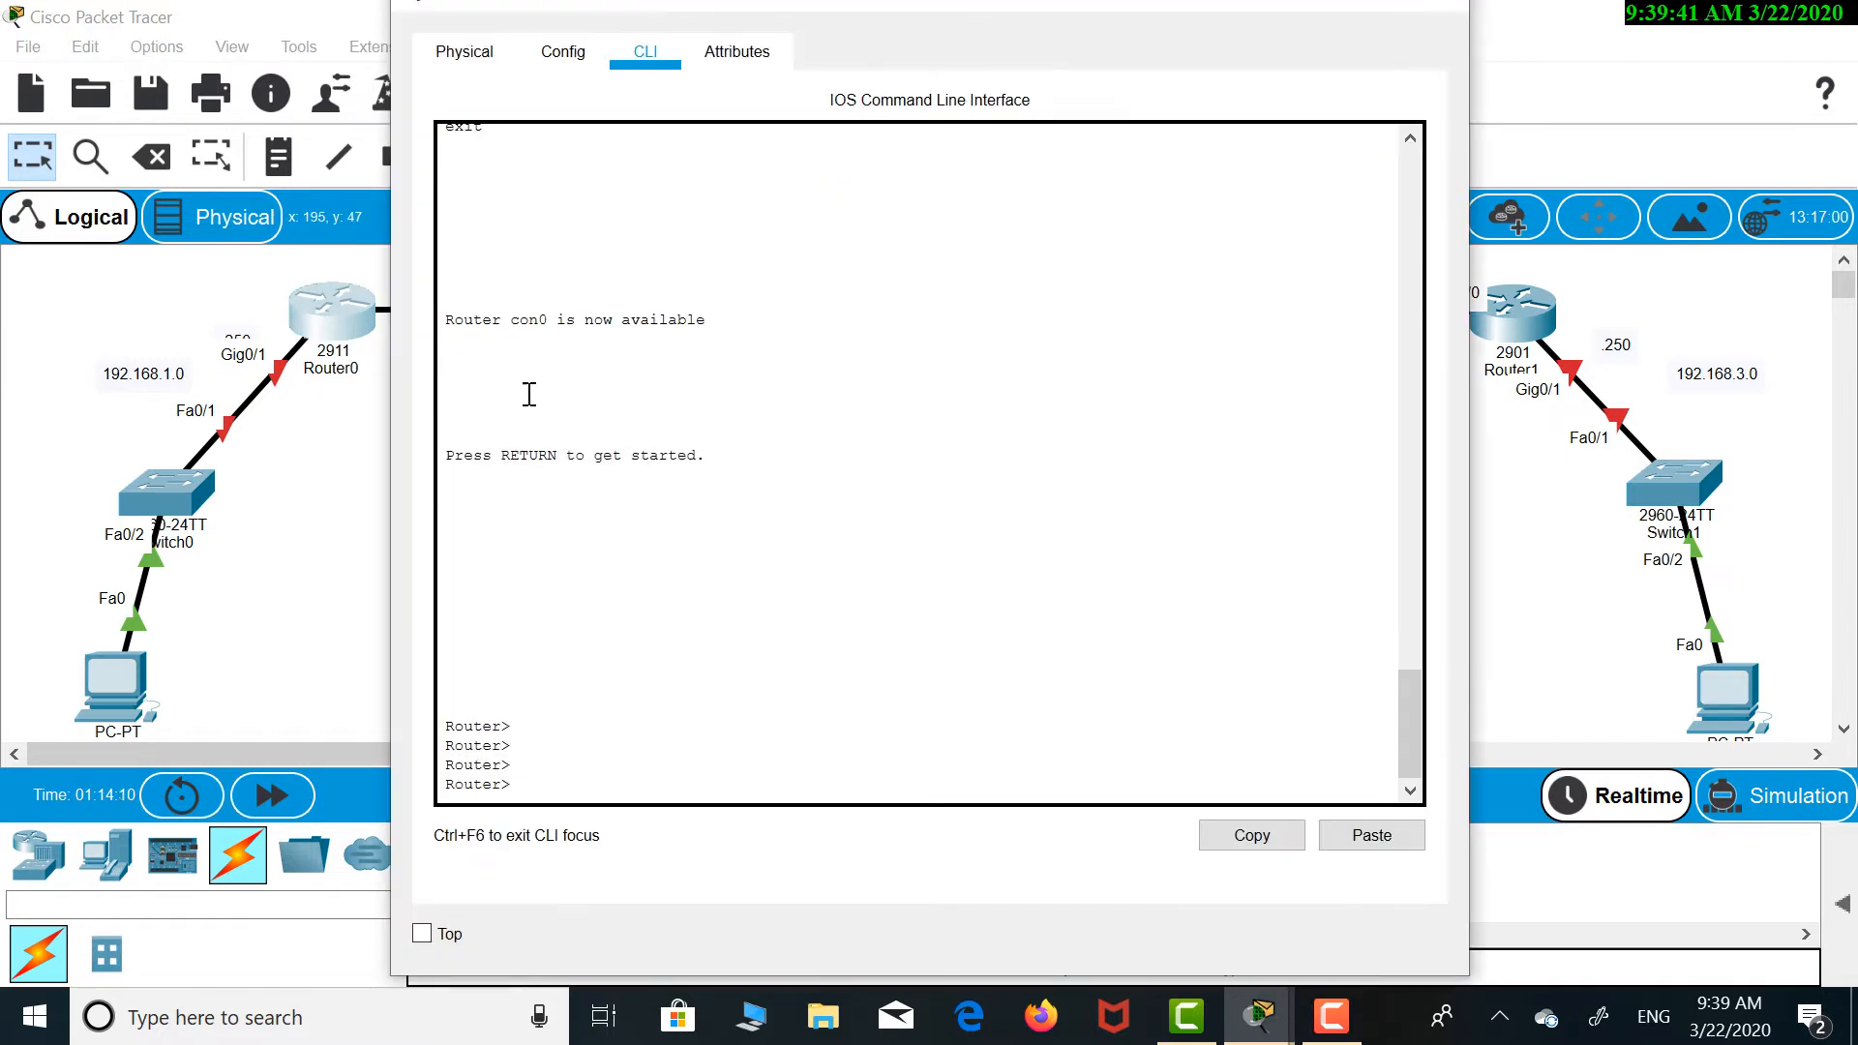
{"action": "left_click", "coordinate": [553, 766]}
{"action": "key", "text": "Return"}
{"action": "key", "text": "Return"}
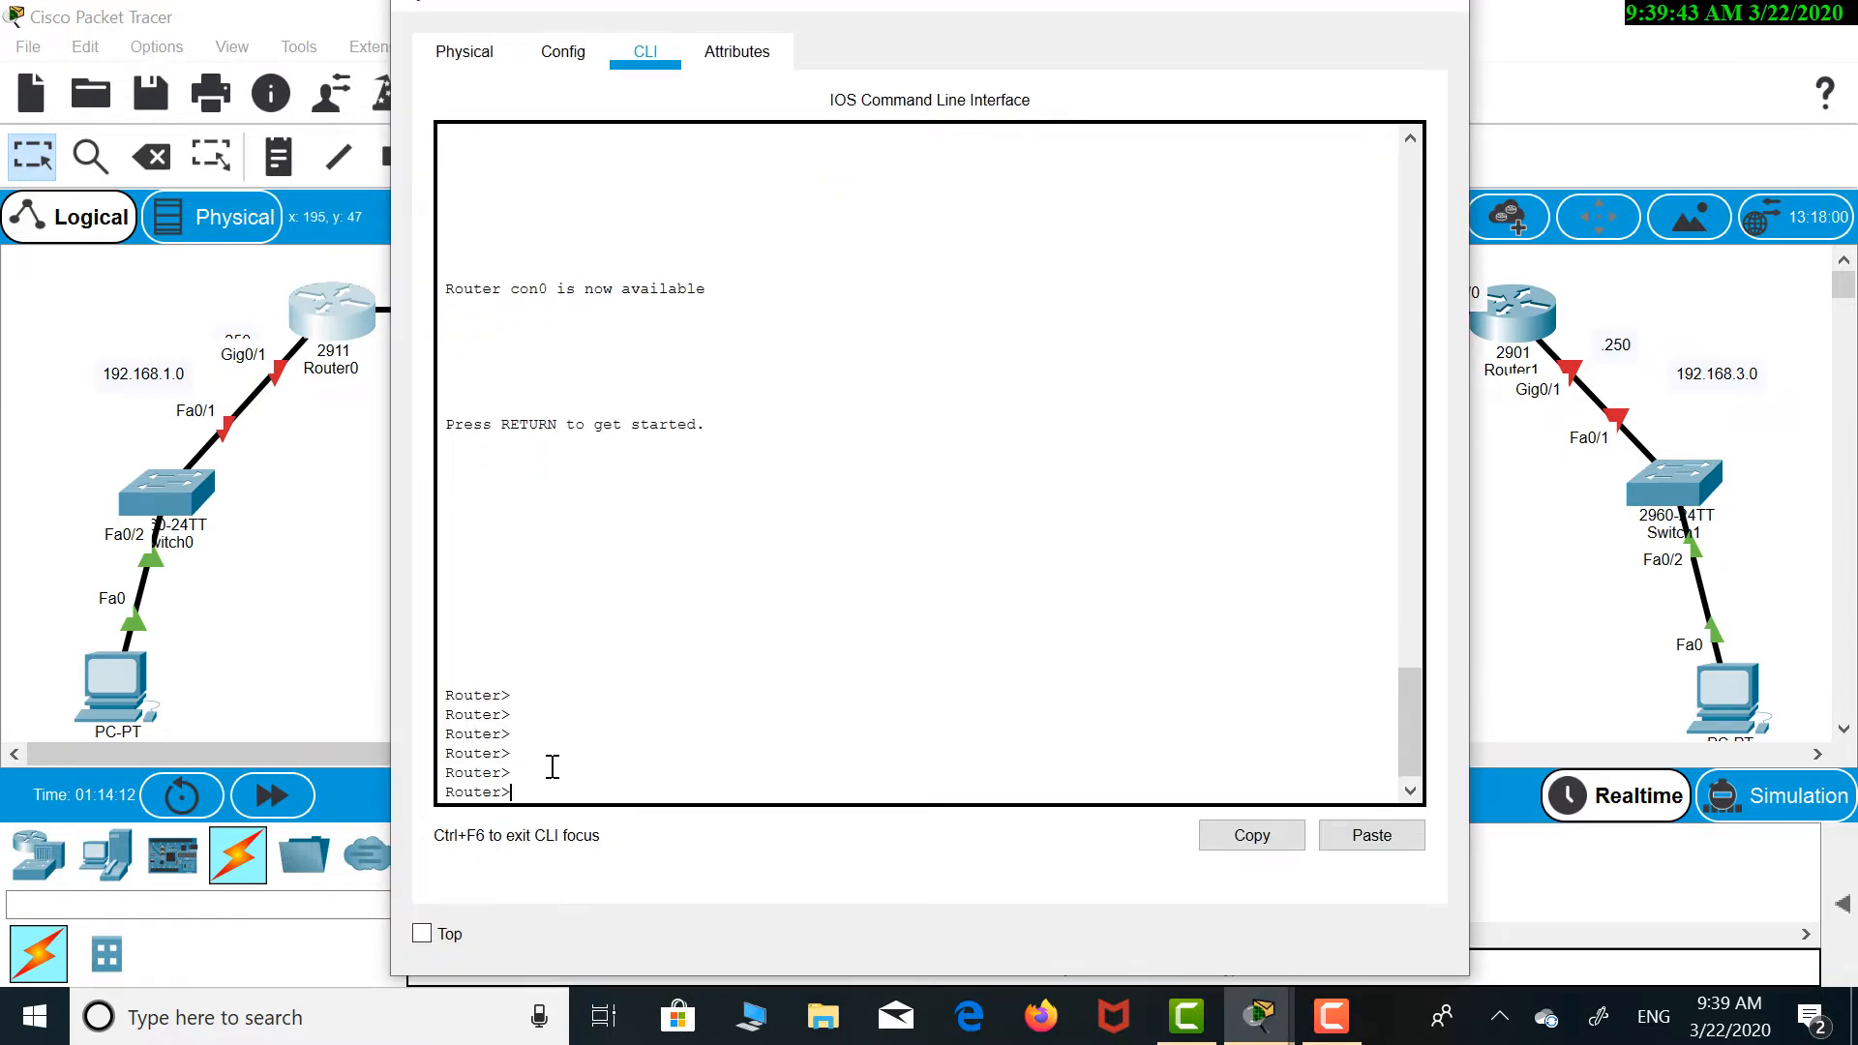
{"action": "type", "text": "en"}
{"action": "key", "text": "Return"}
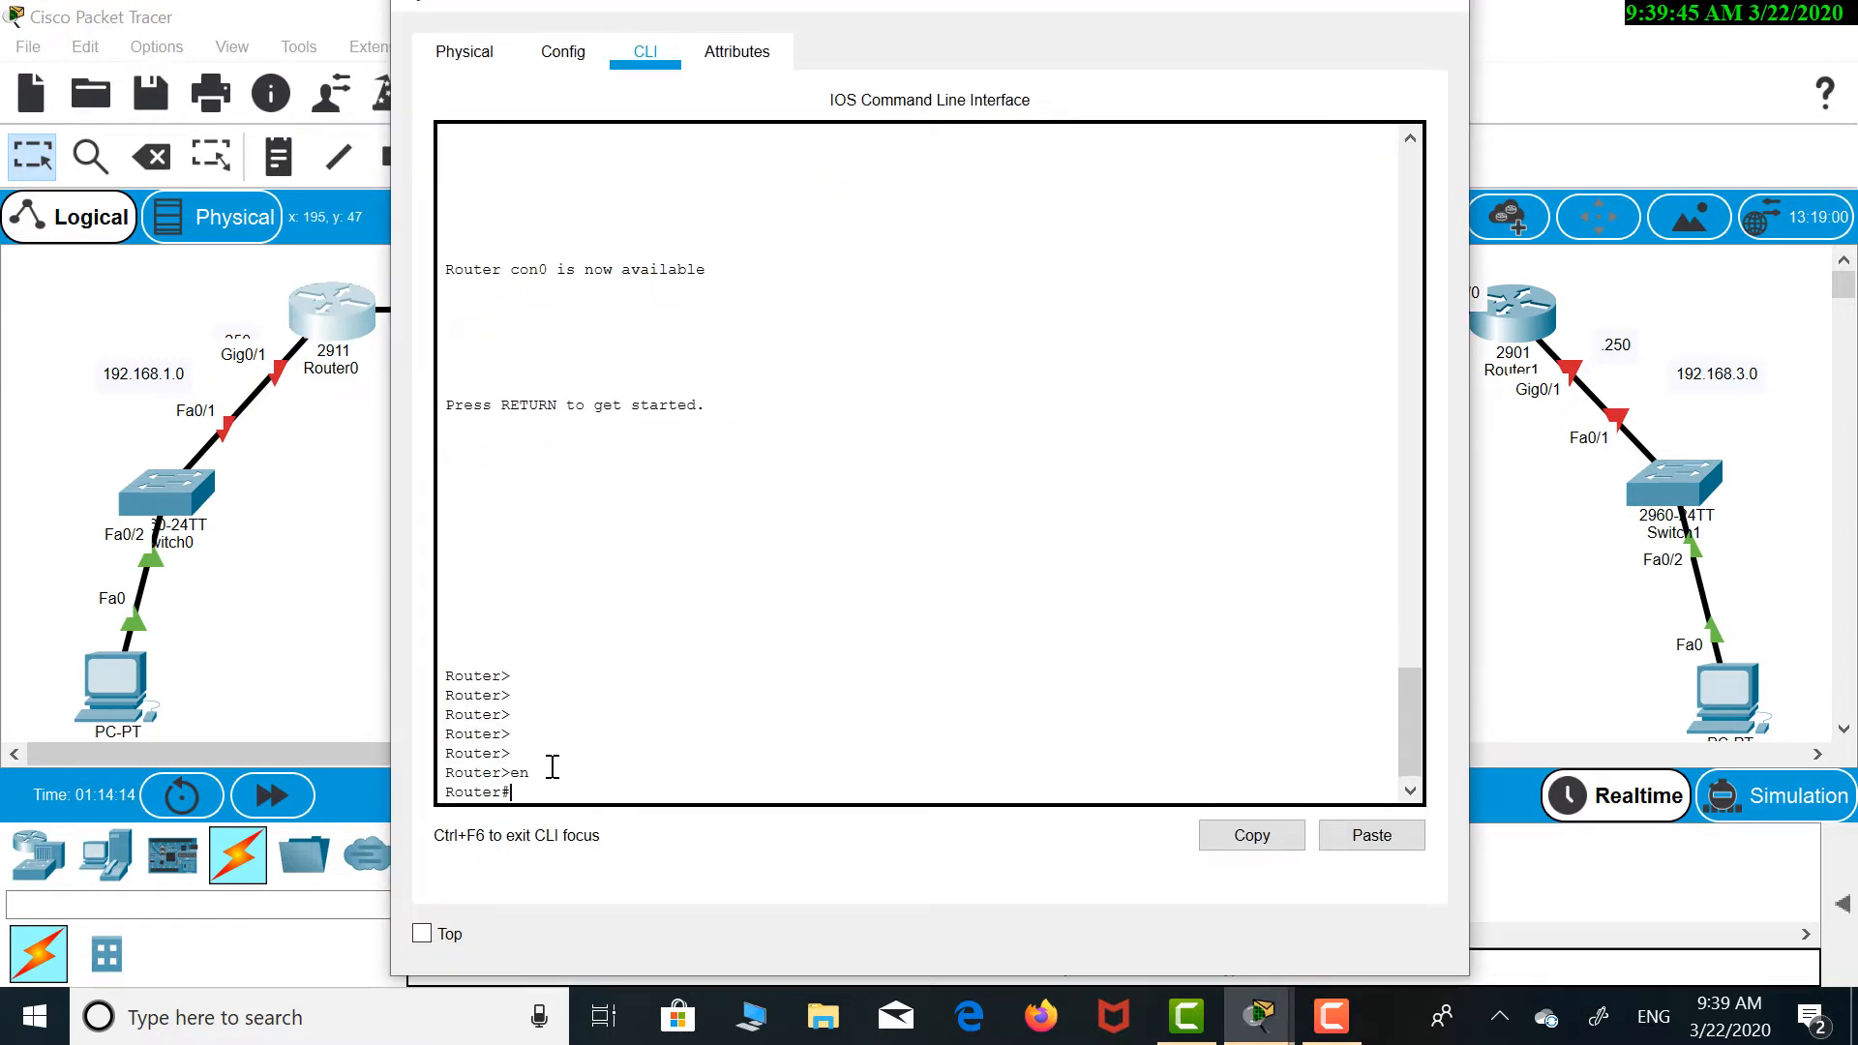
{"action": "type", "text": "conf ter"}
{"action": "key", "text": "Return"}
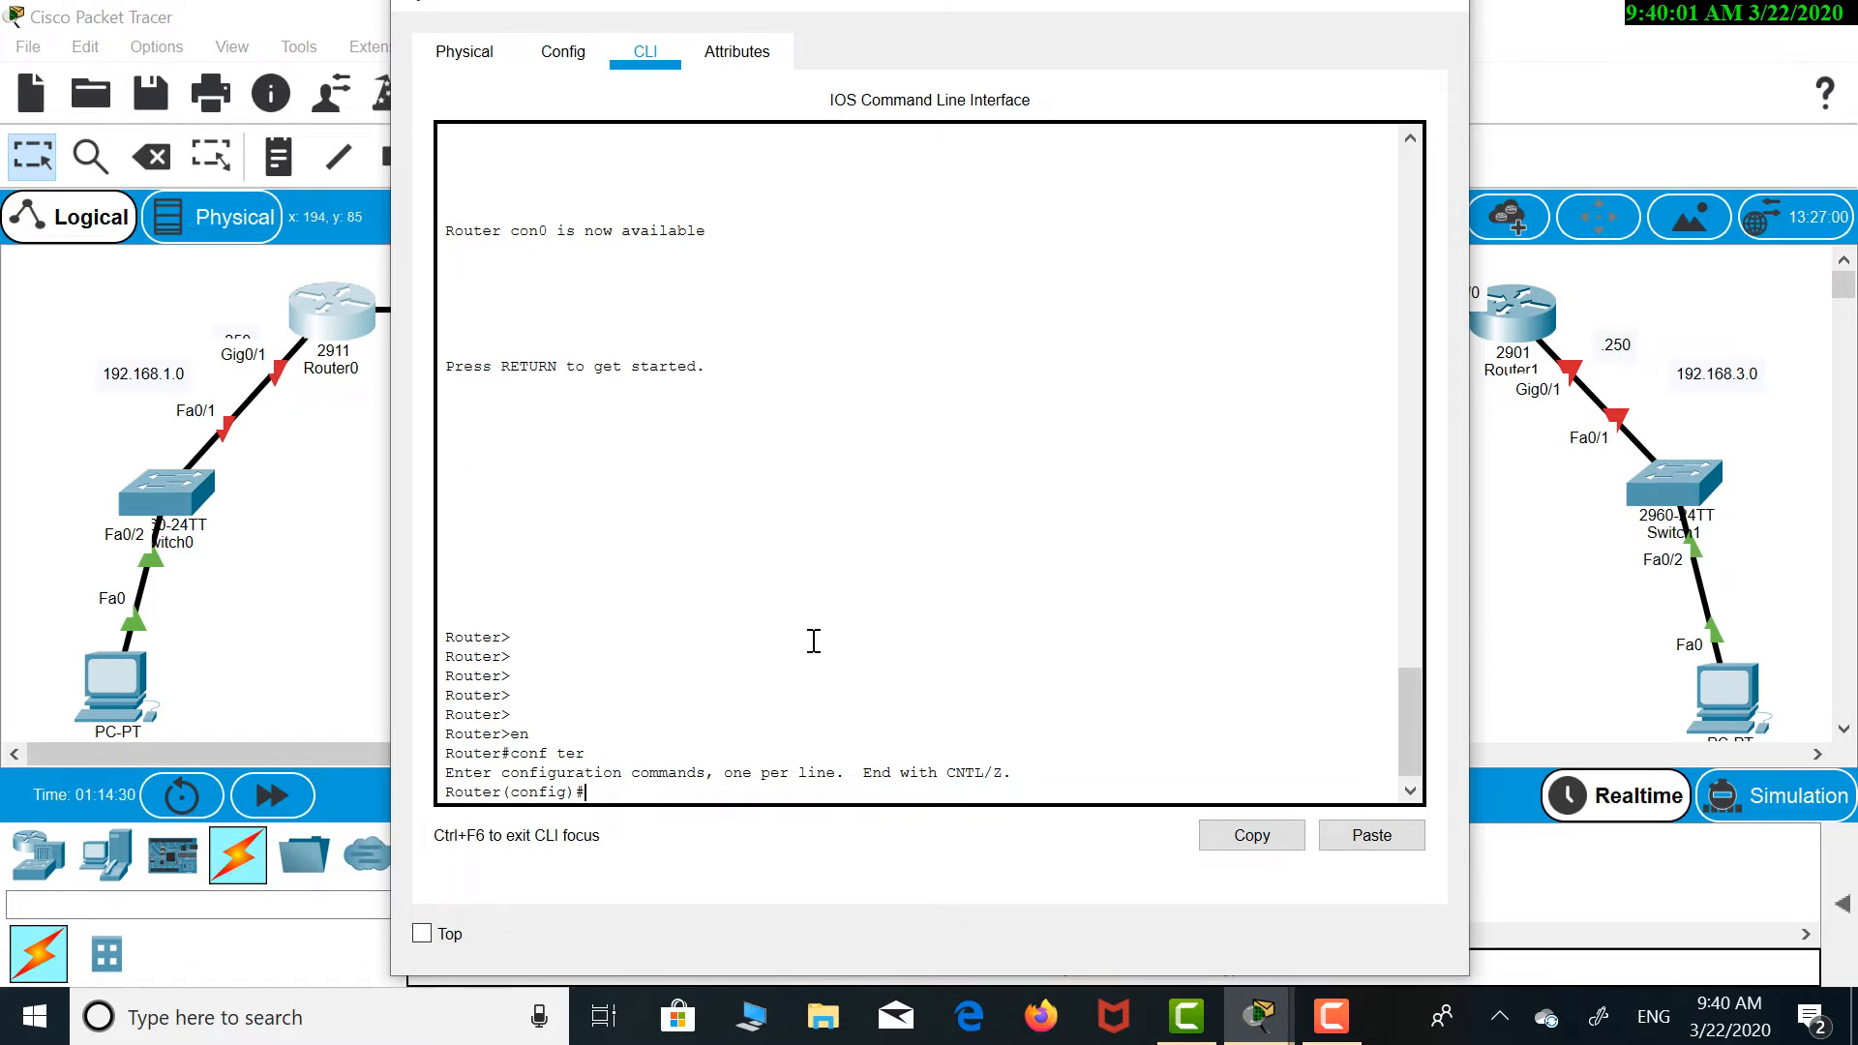
Select interface gigabitEthernet 0/1 on Router0 and begin its ip address command with 192.168.1.250
{"action": "key", "text": "Tab"}
{"action": "type", "text": "gi"}
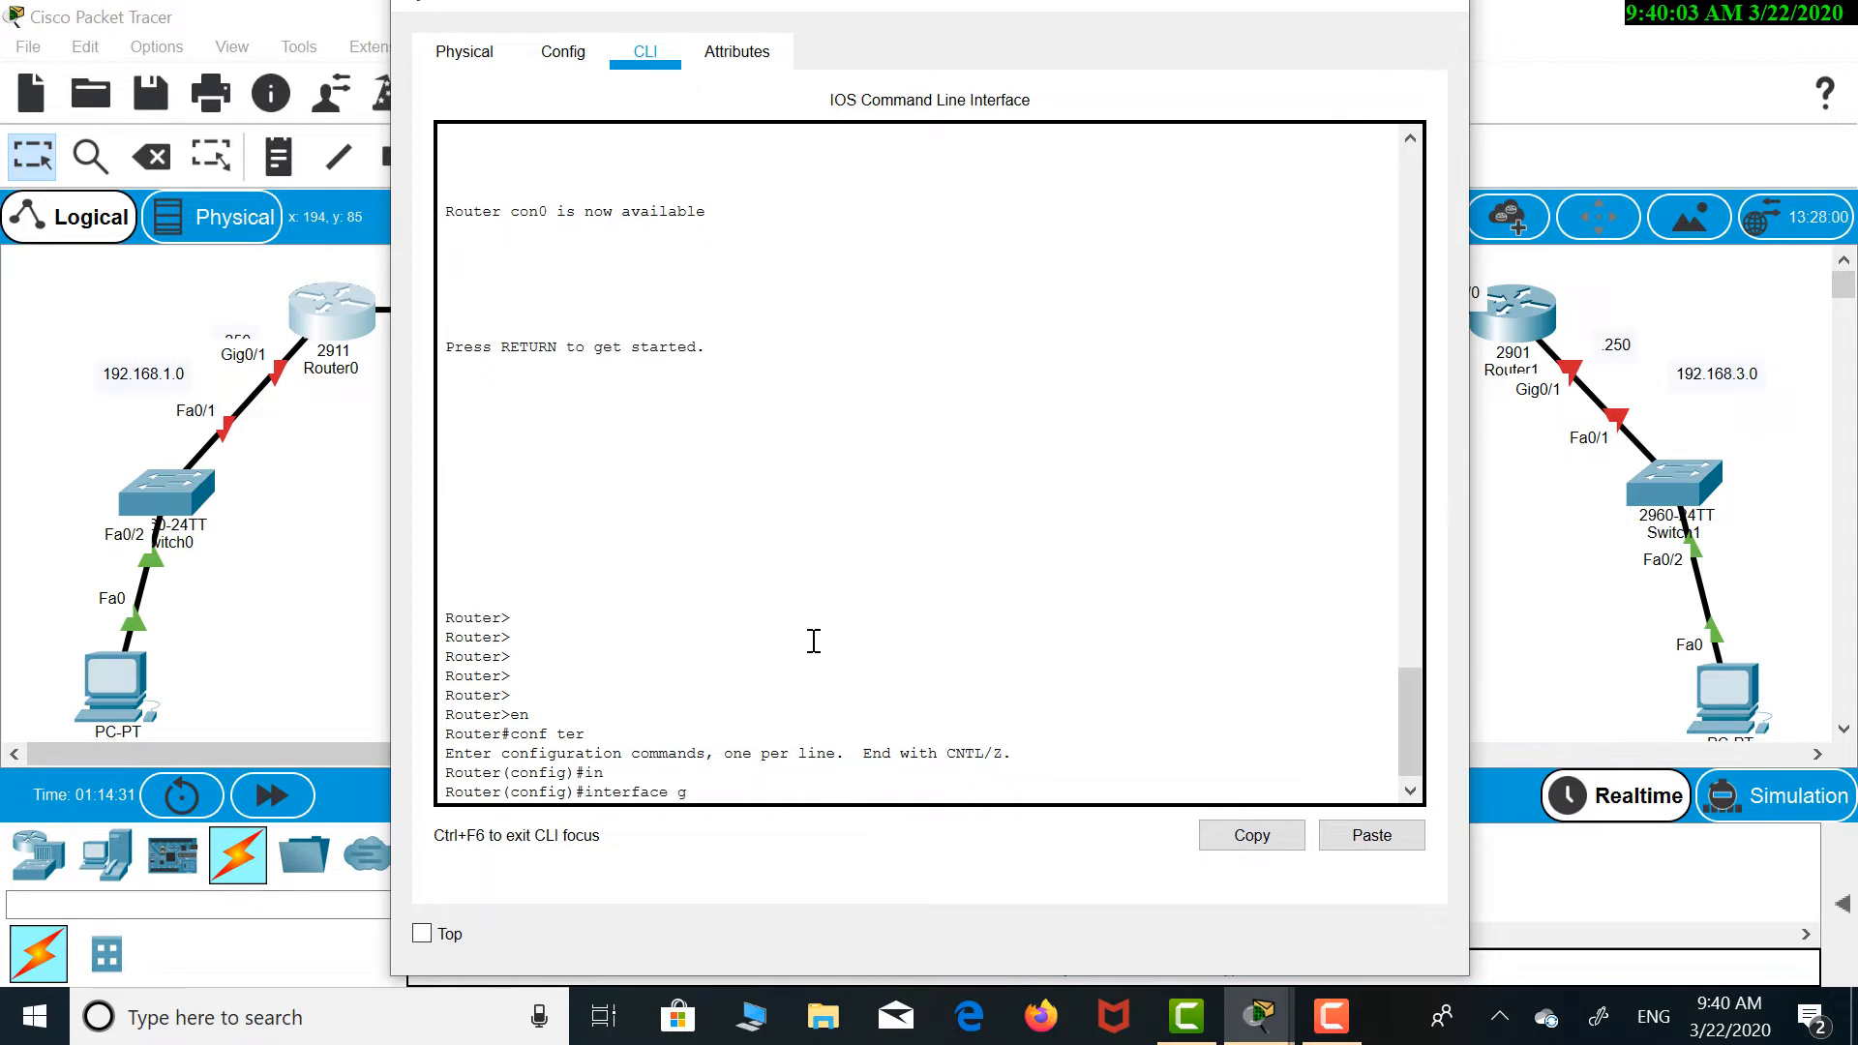
{"action": "key", "text": "Tab"}
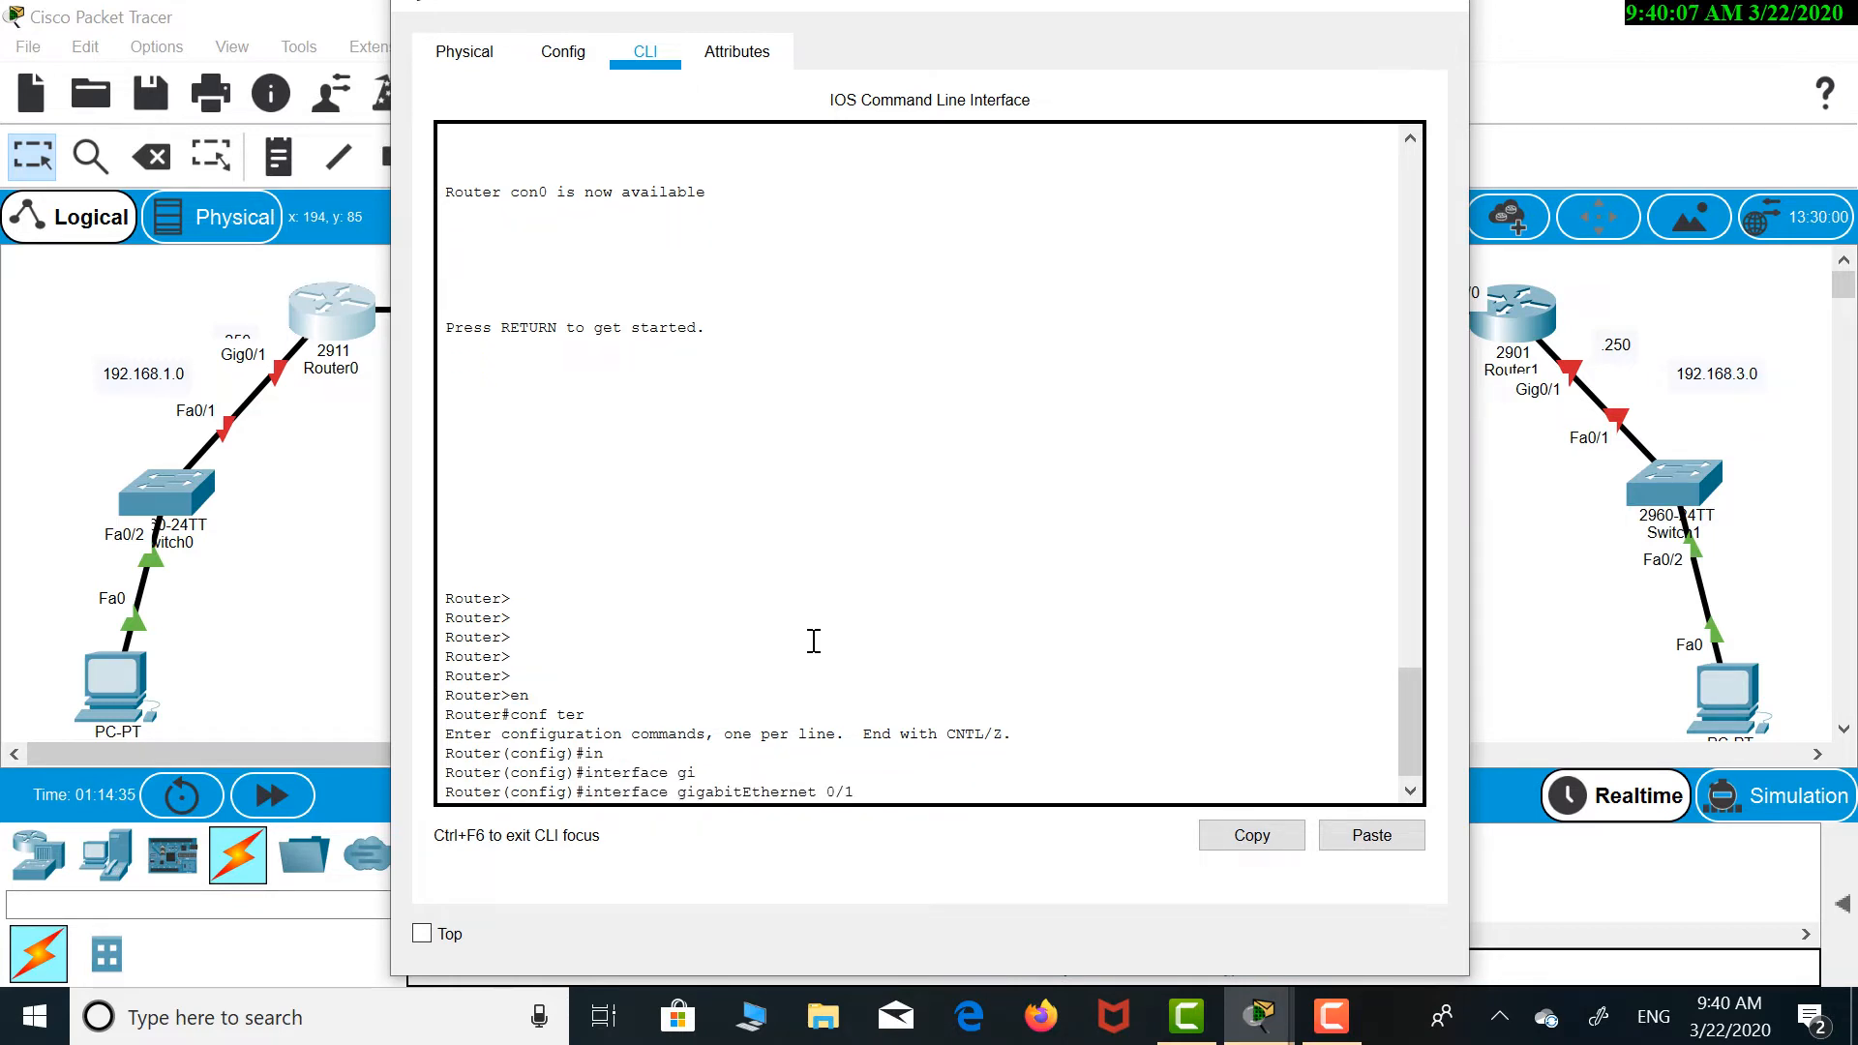
{"action": "key", "text": "Return"}
{"action": "type", "text": "ip"}
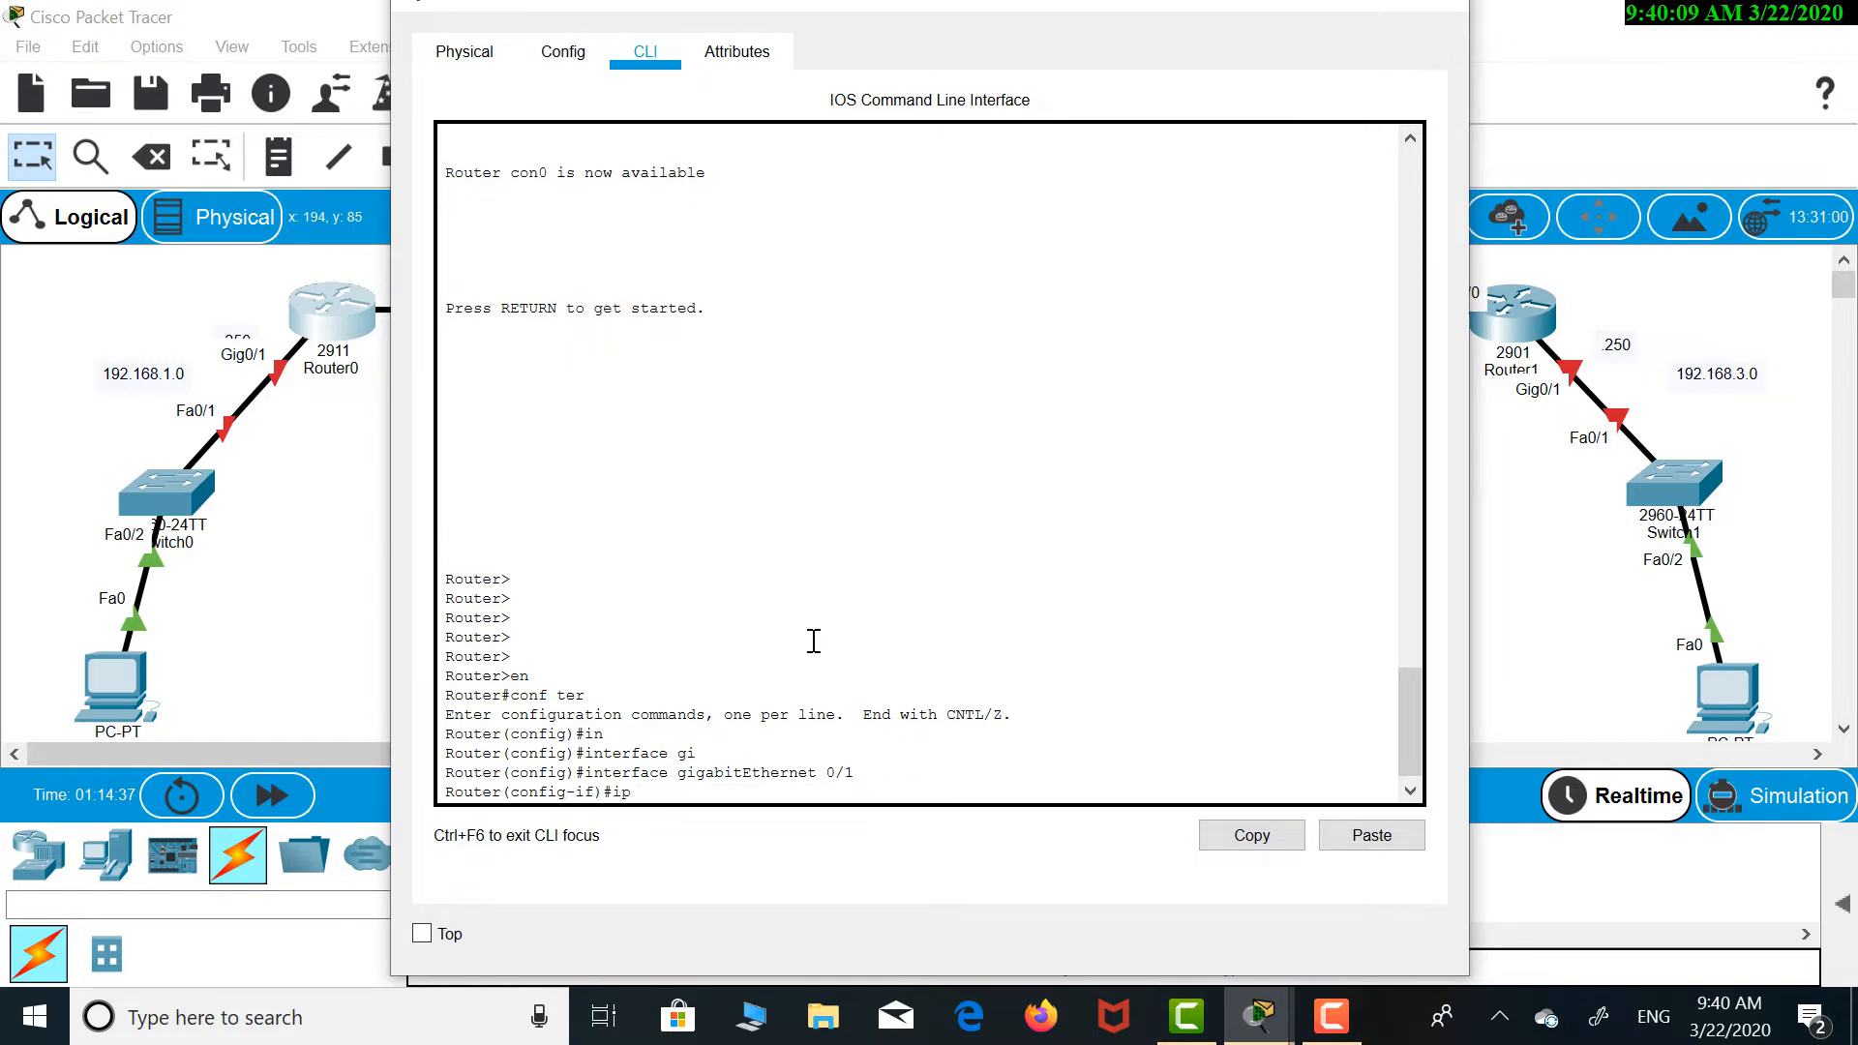
{"action": "type", "text": " add"}
{"action": "key", "text": "Tab"}
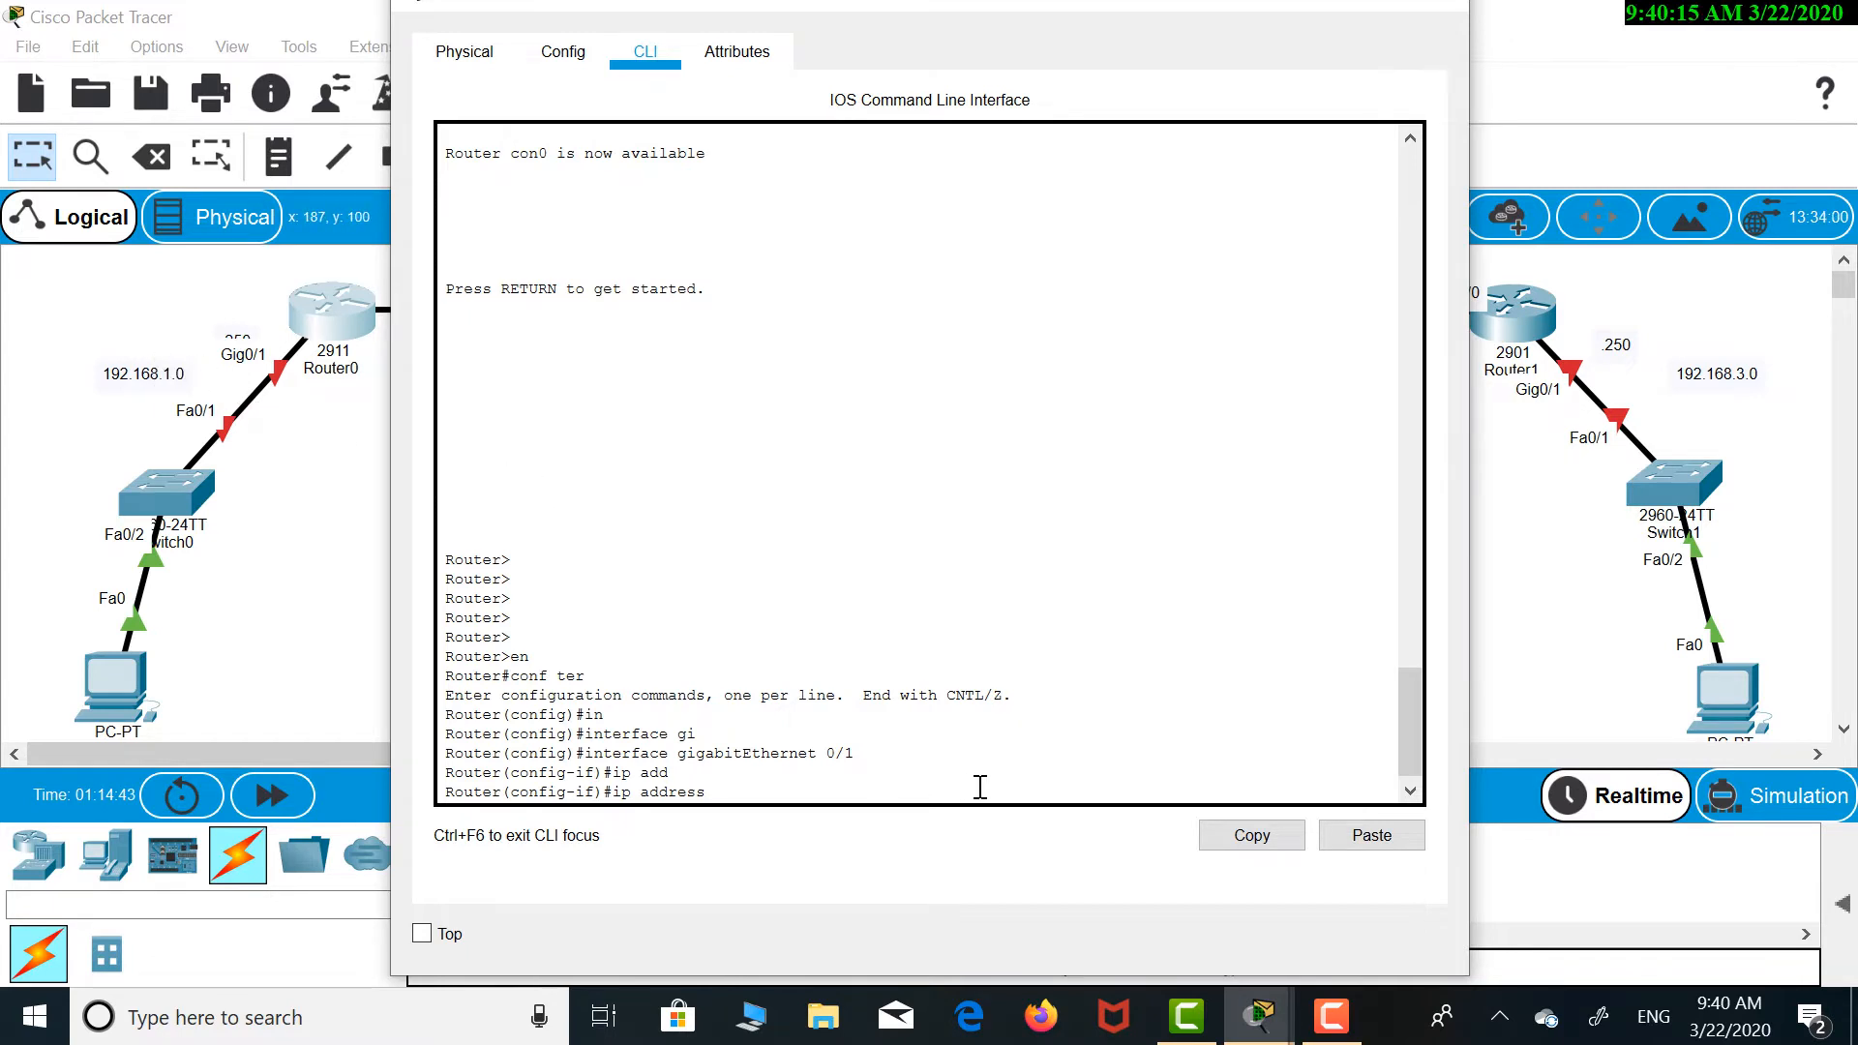
{"action": "type", "text": "192.168.1.250"}
Move the .250 note beside Router0 slightly upward, clear of the Gig0/1 label
{"action": "left_click", "coordinate": [253, 344]}
{"action": "left_click_drag", "start_coordinate": [254, 344], "coordinate": [256, 330]}
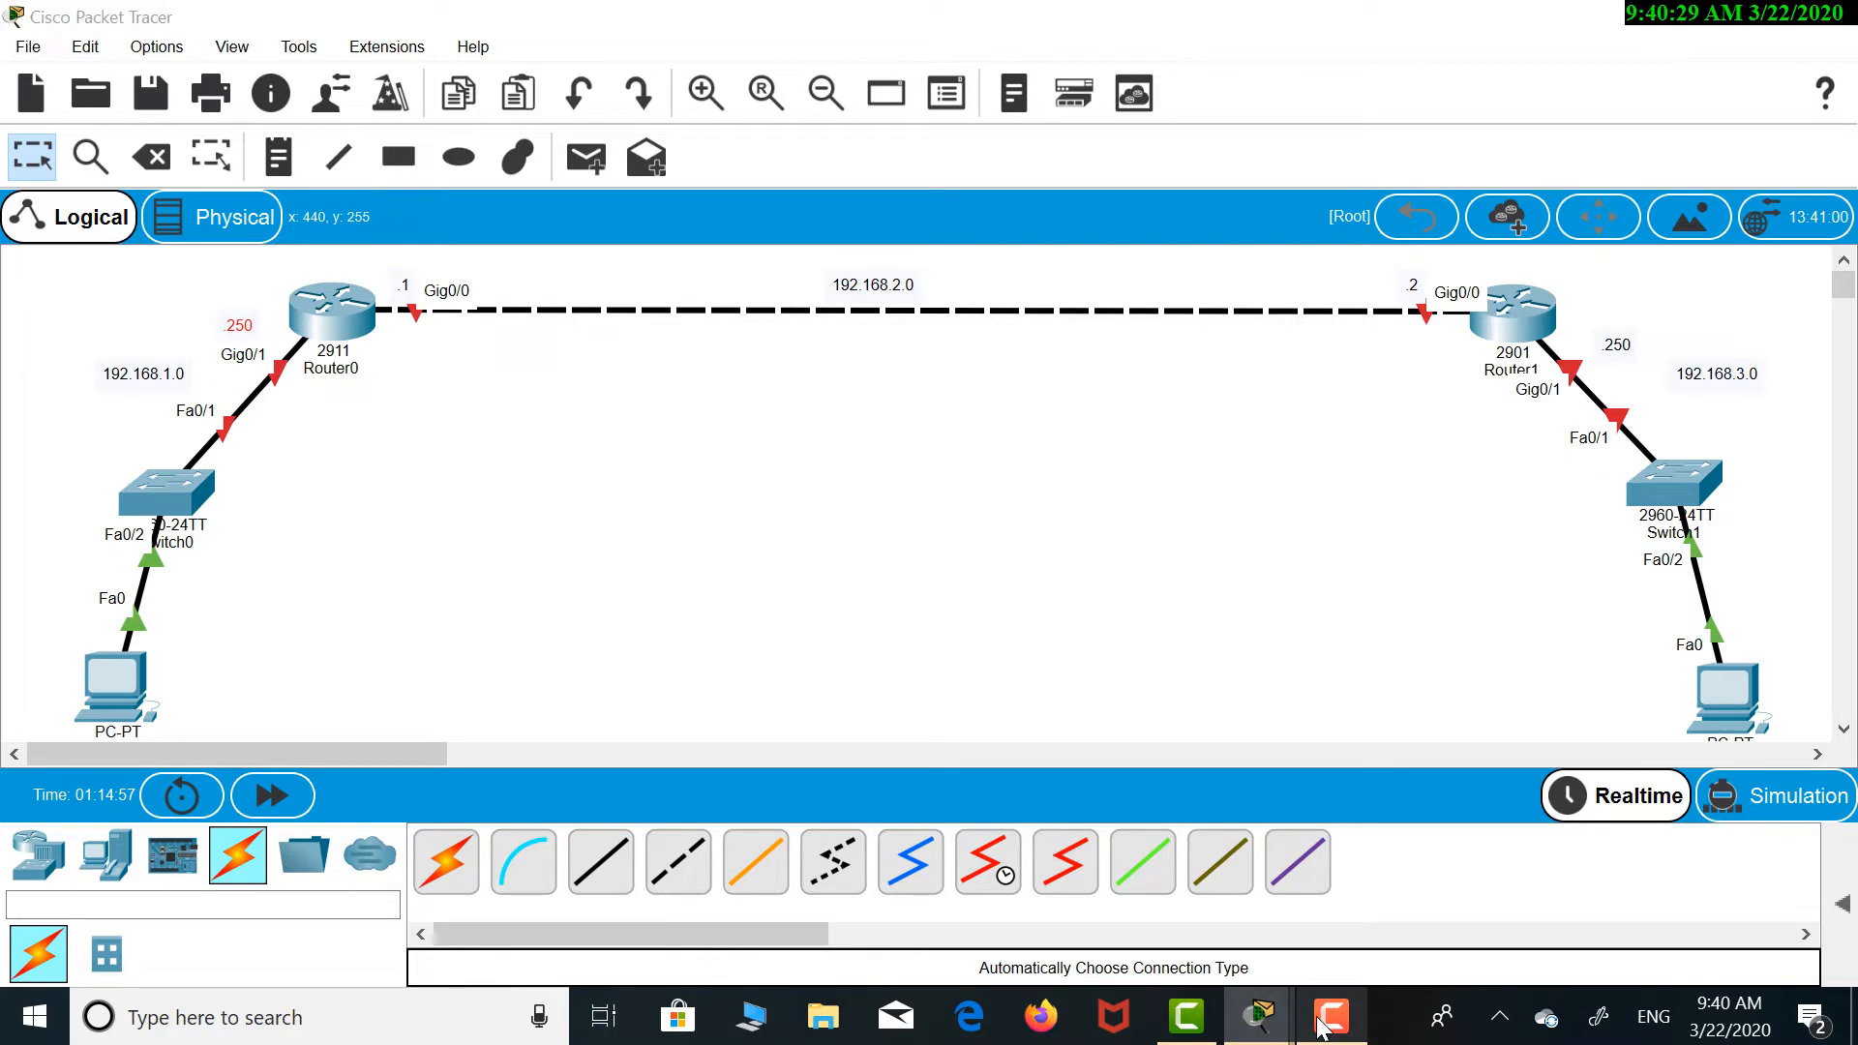
Return to Router0's command line and complete the address command with subnet mask 255.255.255.0
{"action": "mouse_move", "coordinate": [1258, 1016]}
{"action": "left_click", "coordinate": [1392, 919]}
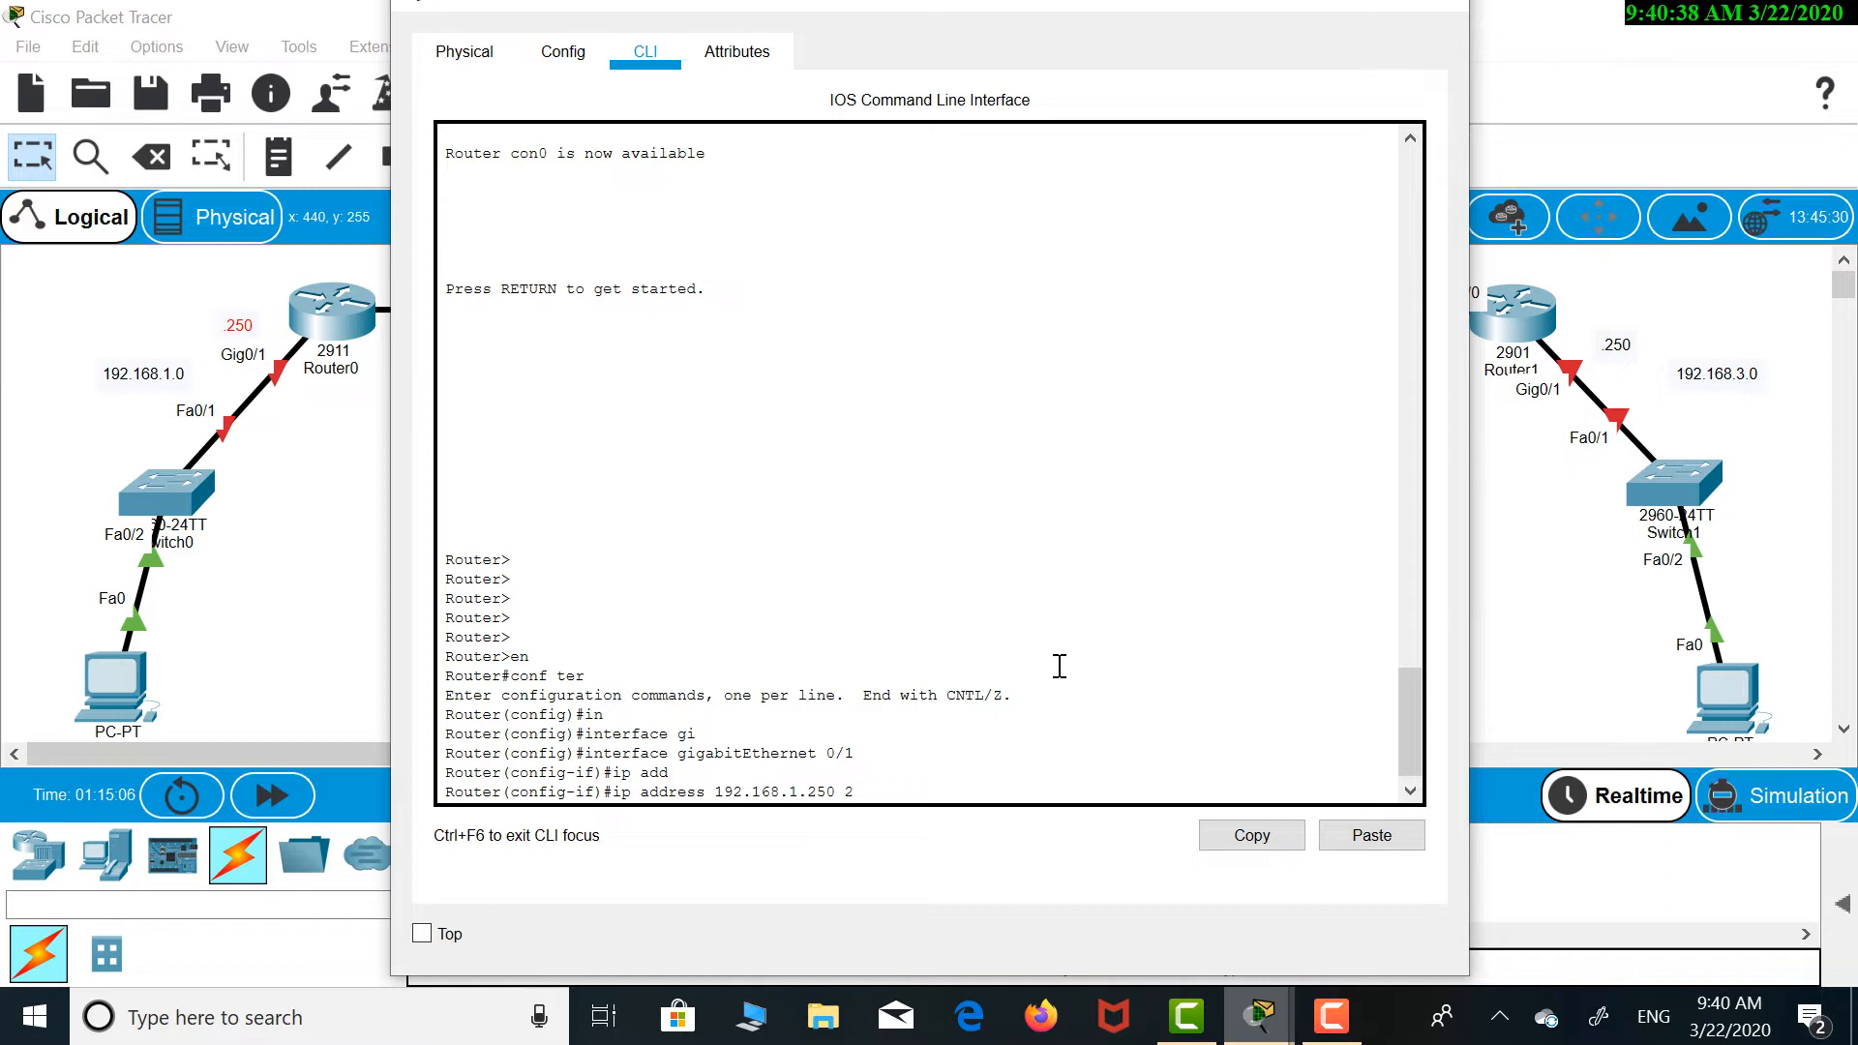
{"action": "type", "text": "55.255.25"}
{"action": "key", "text": "Return"}
{"action": "key", "text": "Return"}
{"action": "key", "text": "Return"}
{"action": "key", "text": "Return"}
{"action": "key", "text": "Return"}
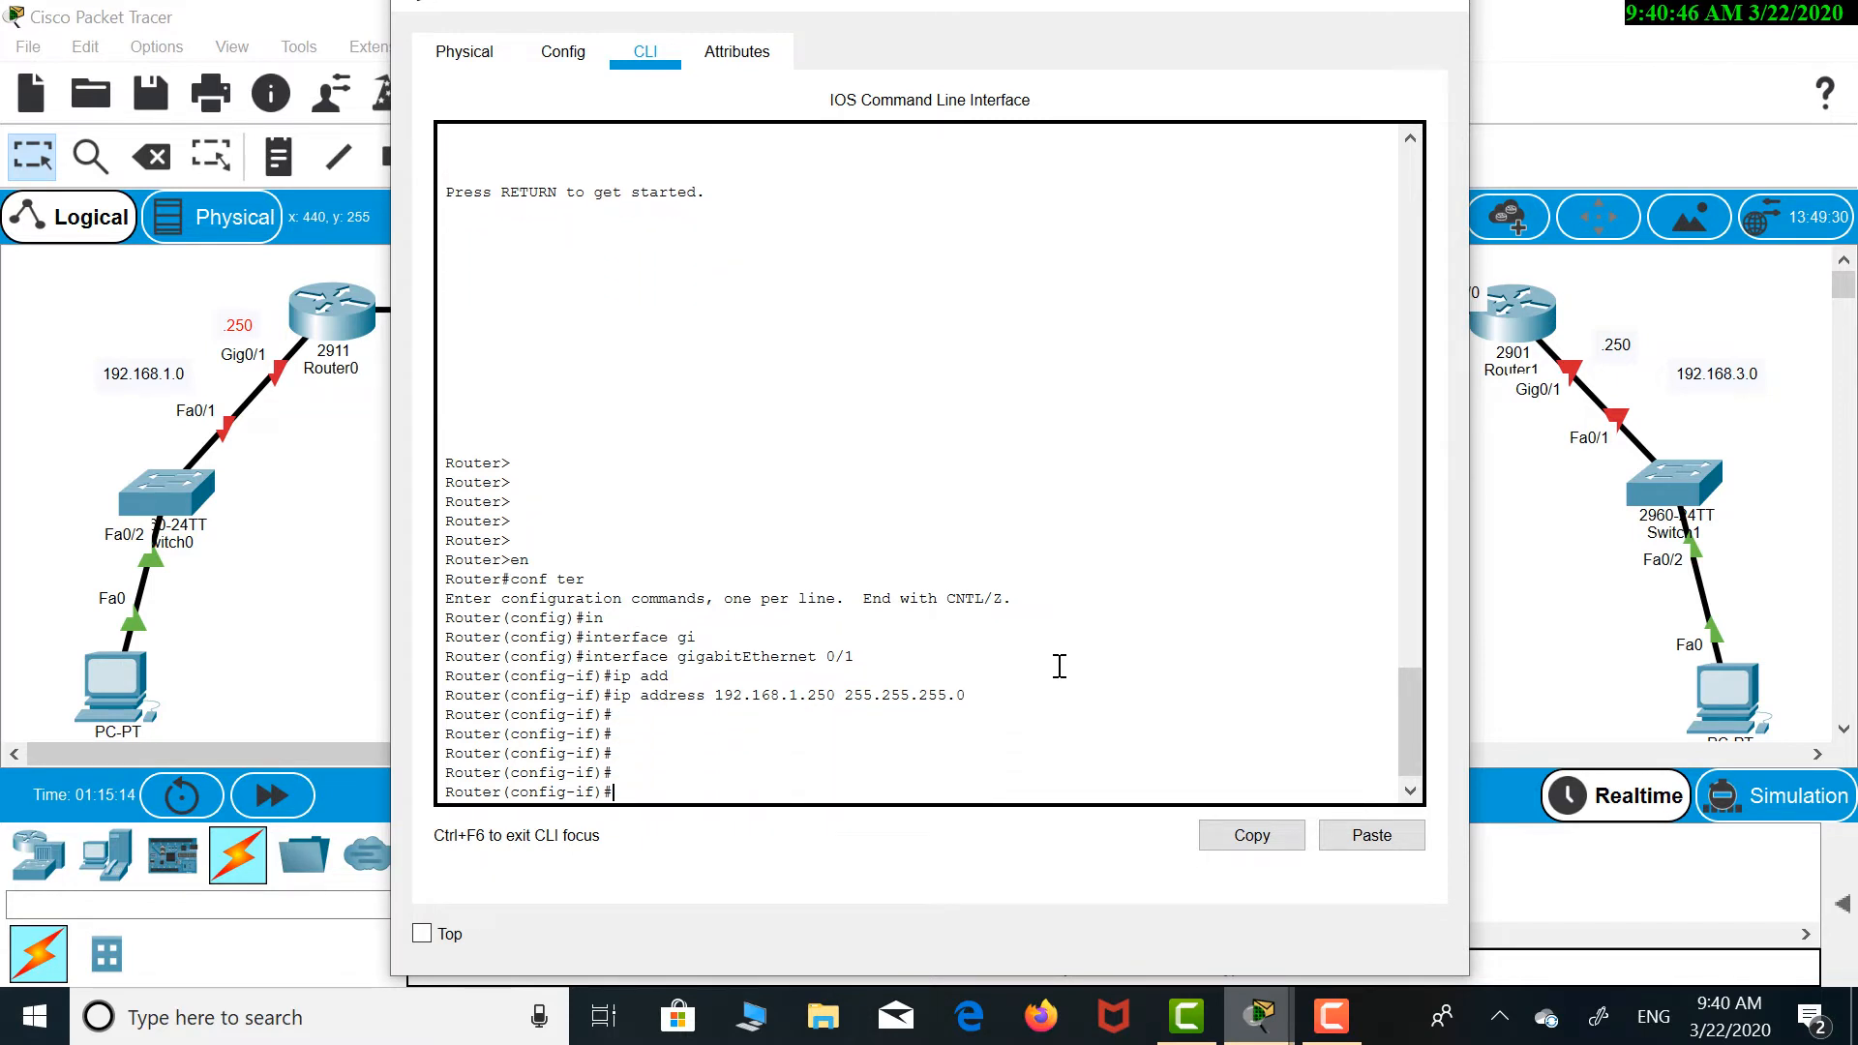
Enable Router0's gigabitEthernet 0/1 with no shutdown and exit back to global configuration mode
{"action": "type", "text": "no sh"}
{"action": "key", "text": "Tab"}
{"action": "key", "text": "Return"}
{"action": "key", "text": "Return"}
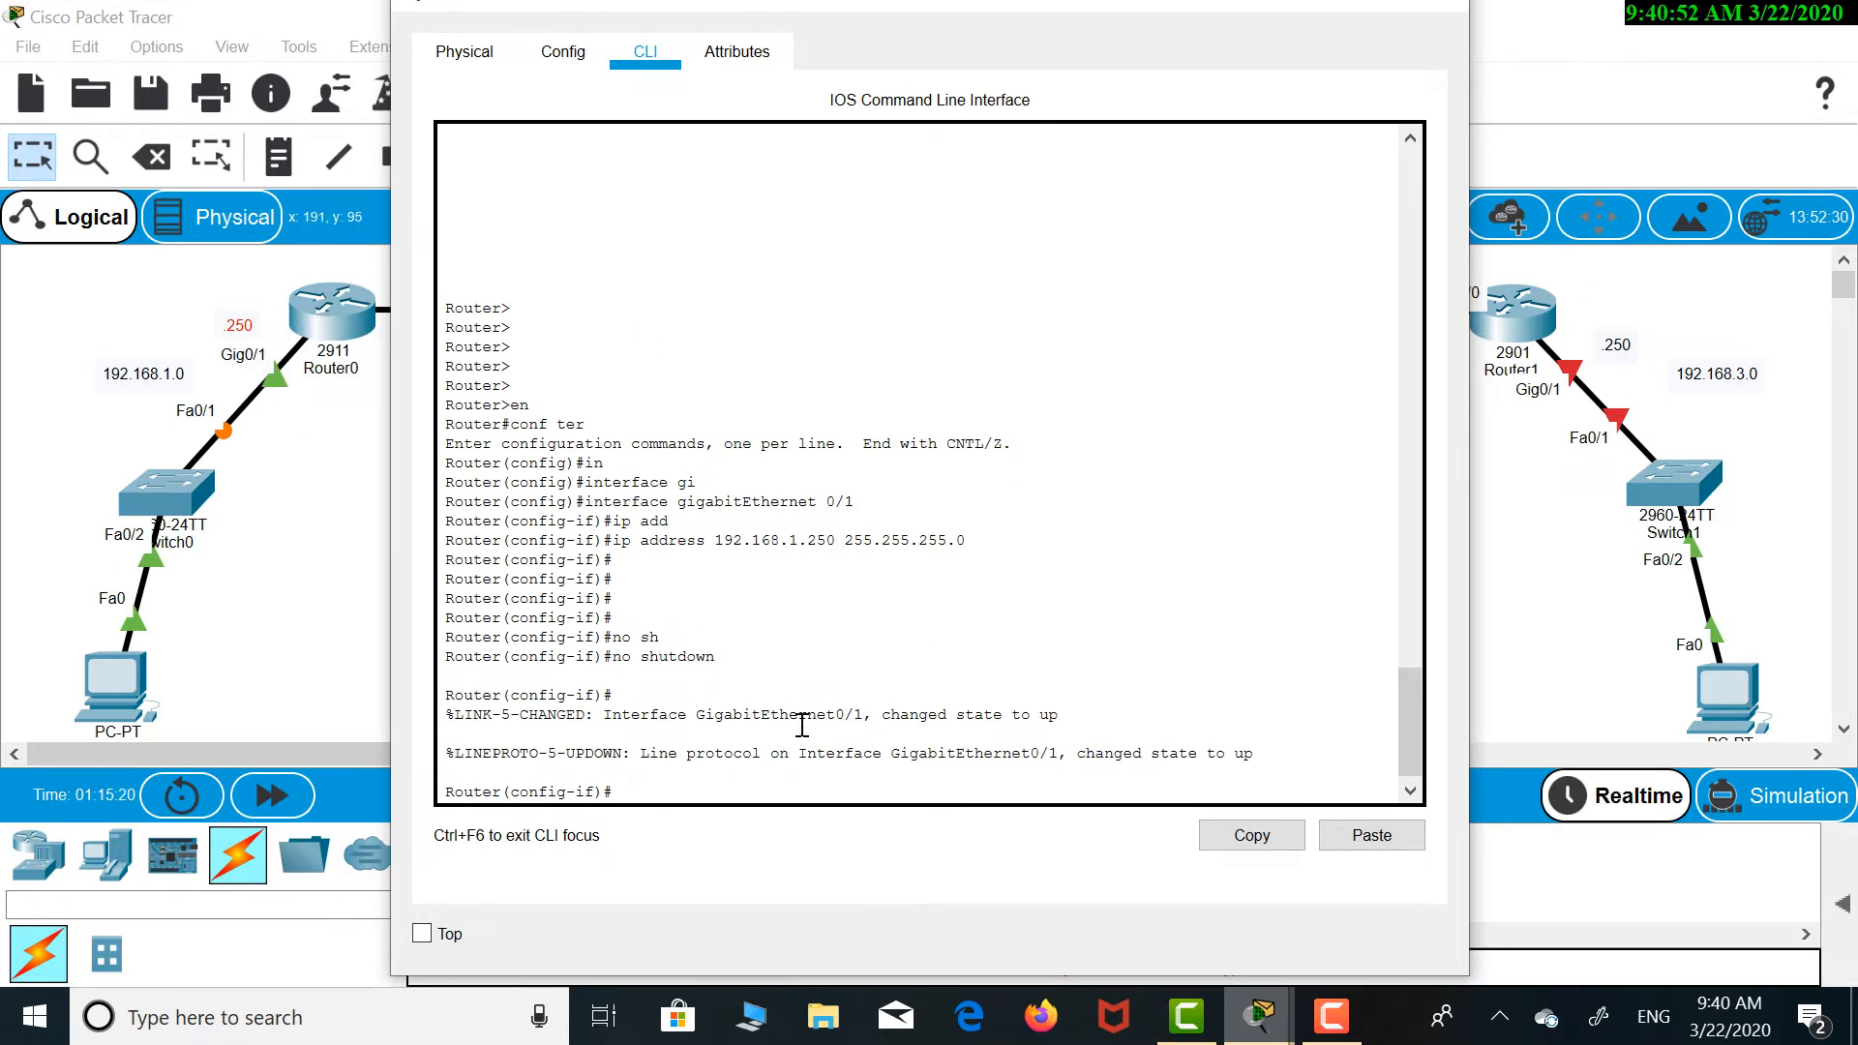
{"action": "type", "text": "exit"}
{"action": "key", "text": "Return"}
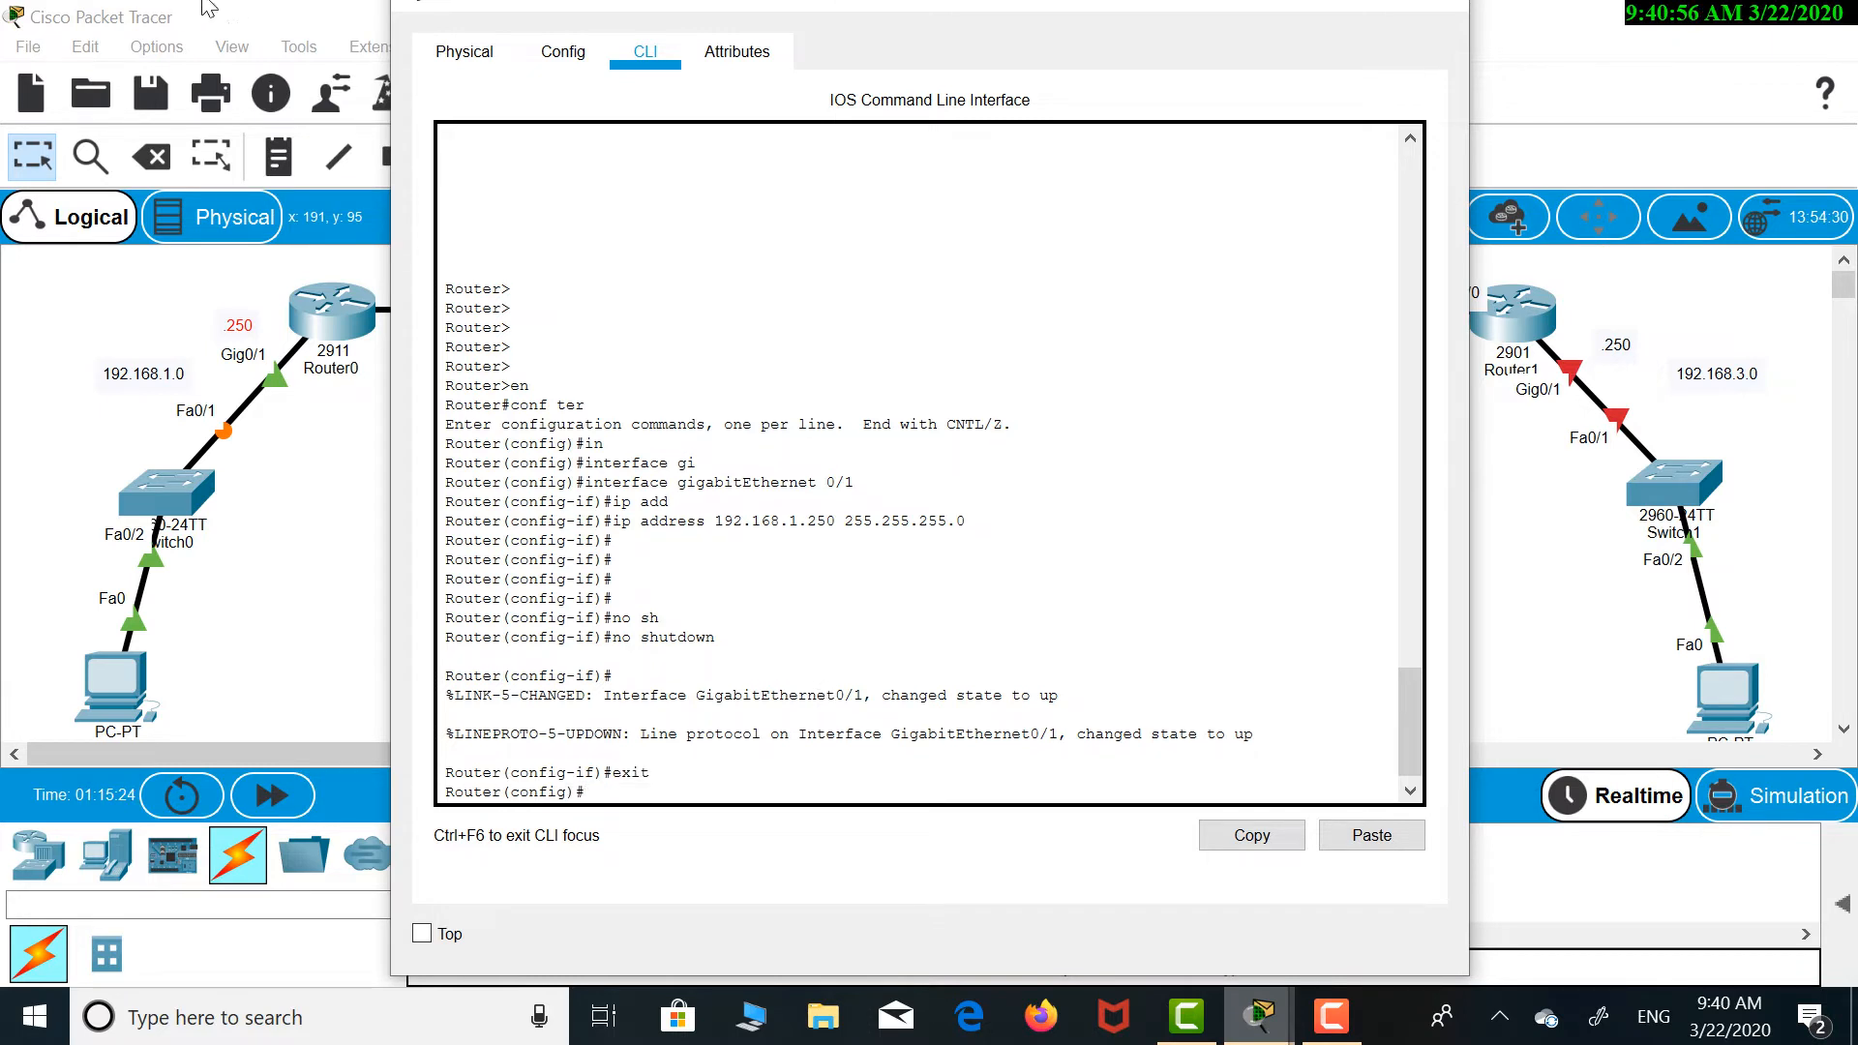
Shift Router0's window away from its Gig0/0 link and select interface gigabitEthernet 0/0 in the command line
{"action": "left_click_drag", "start_coordinate": [697, 8], "coordinate": [873, 39]}
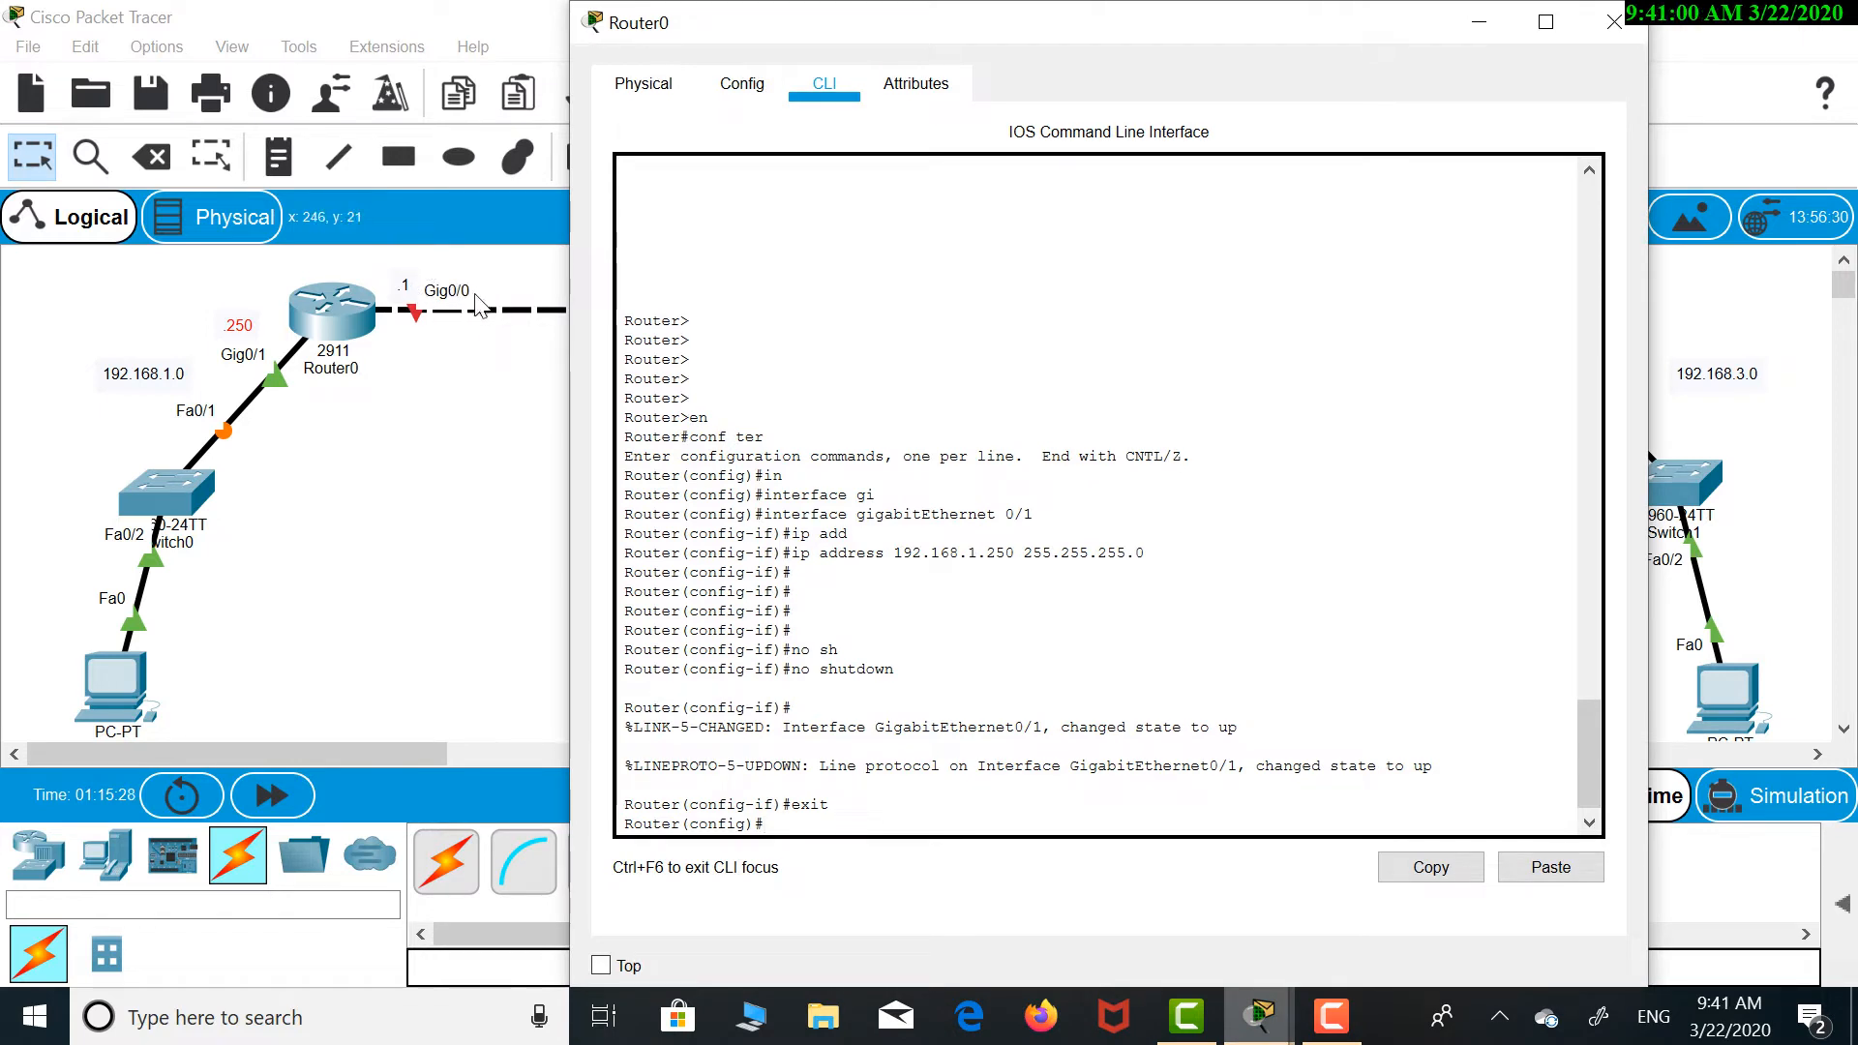
{"action": "left_click", "coordinate": [489, 332]}
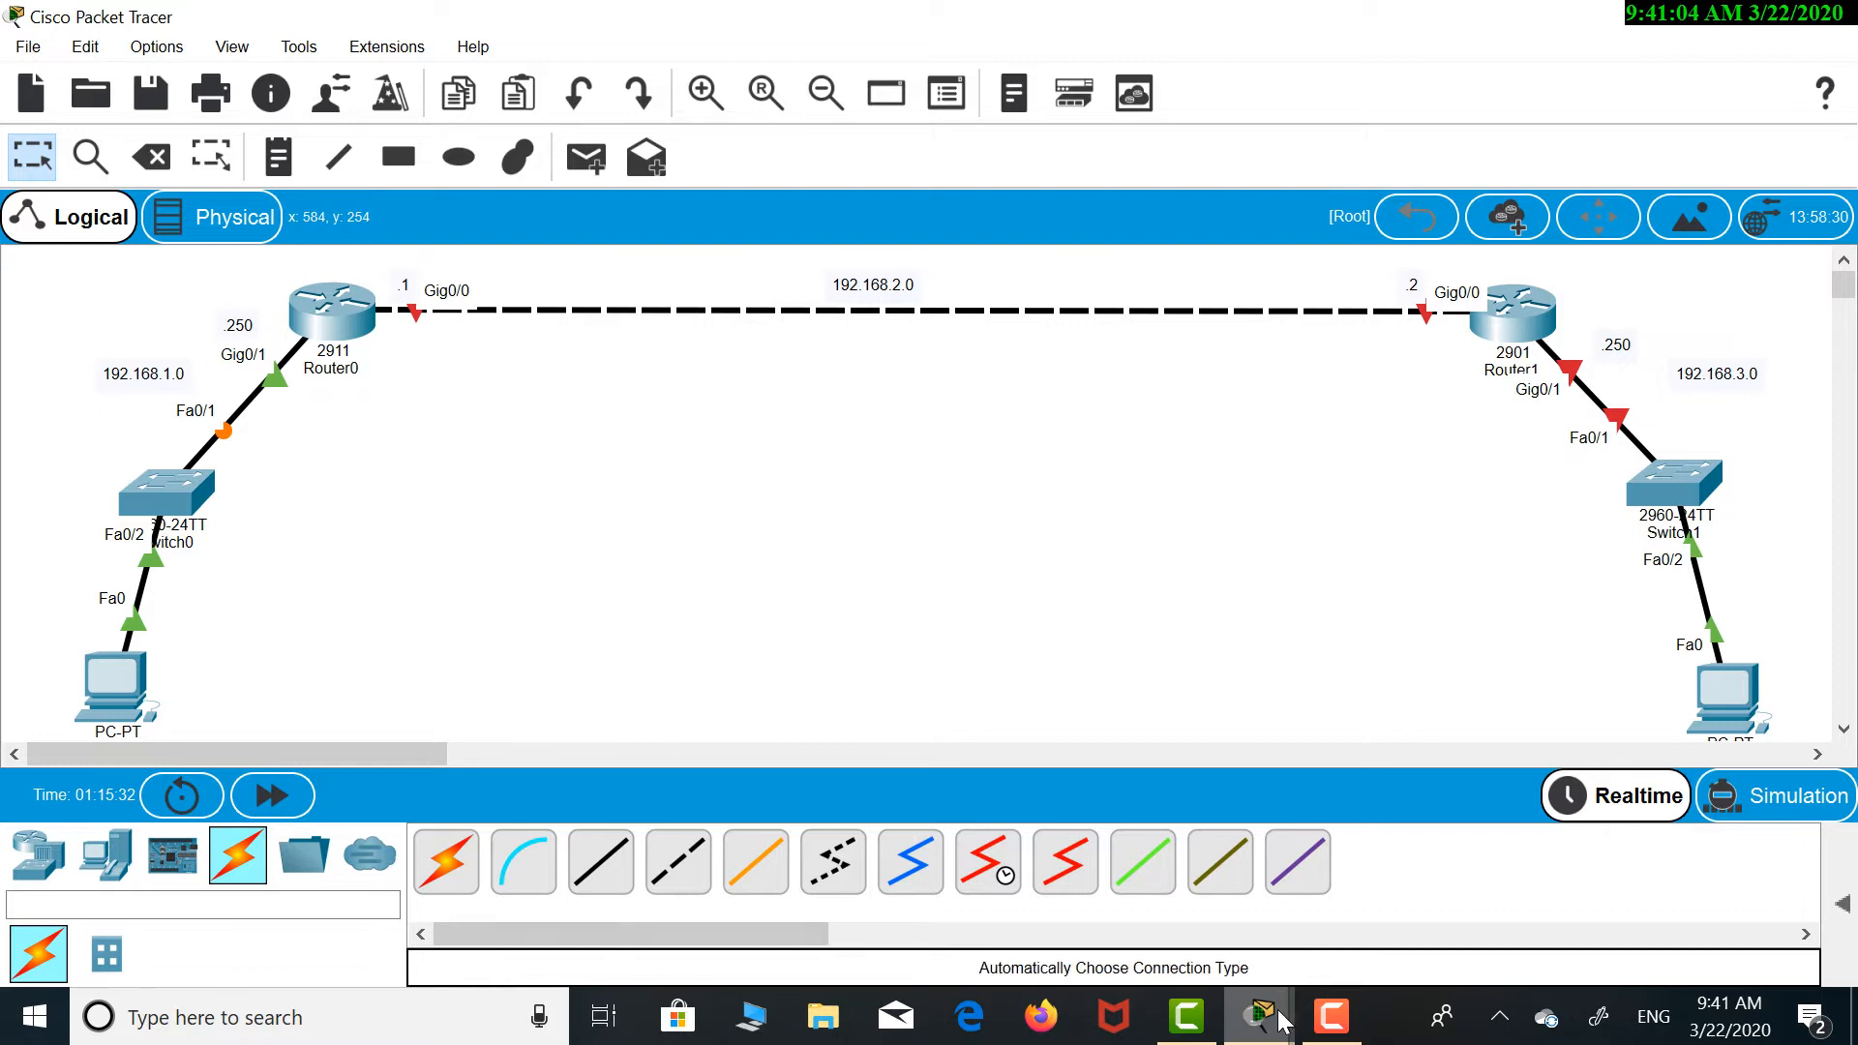
{"action": "mouse_move", "coordinate": [1261, 1016]}
{"action": "left_click", "coordinate": [1423, 910]}
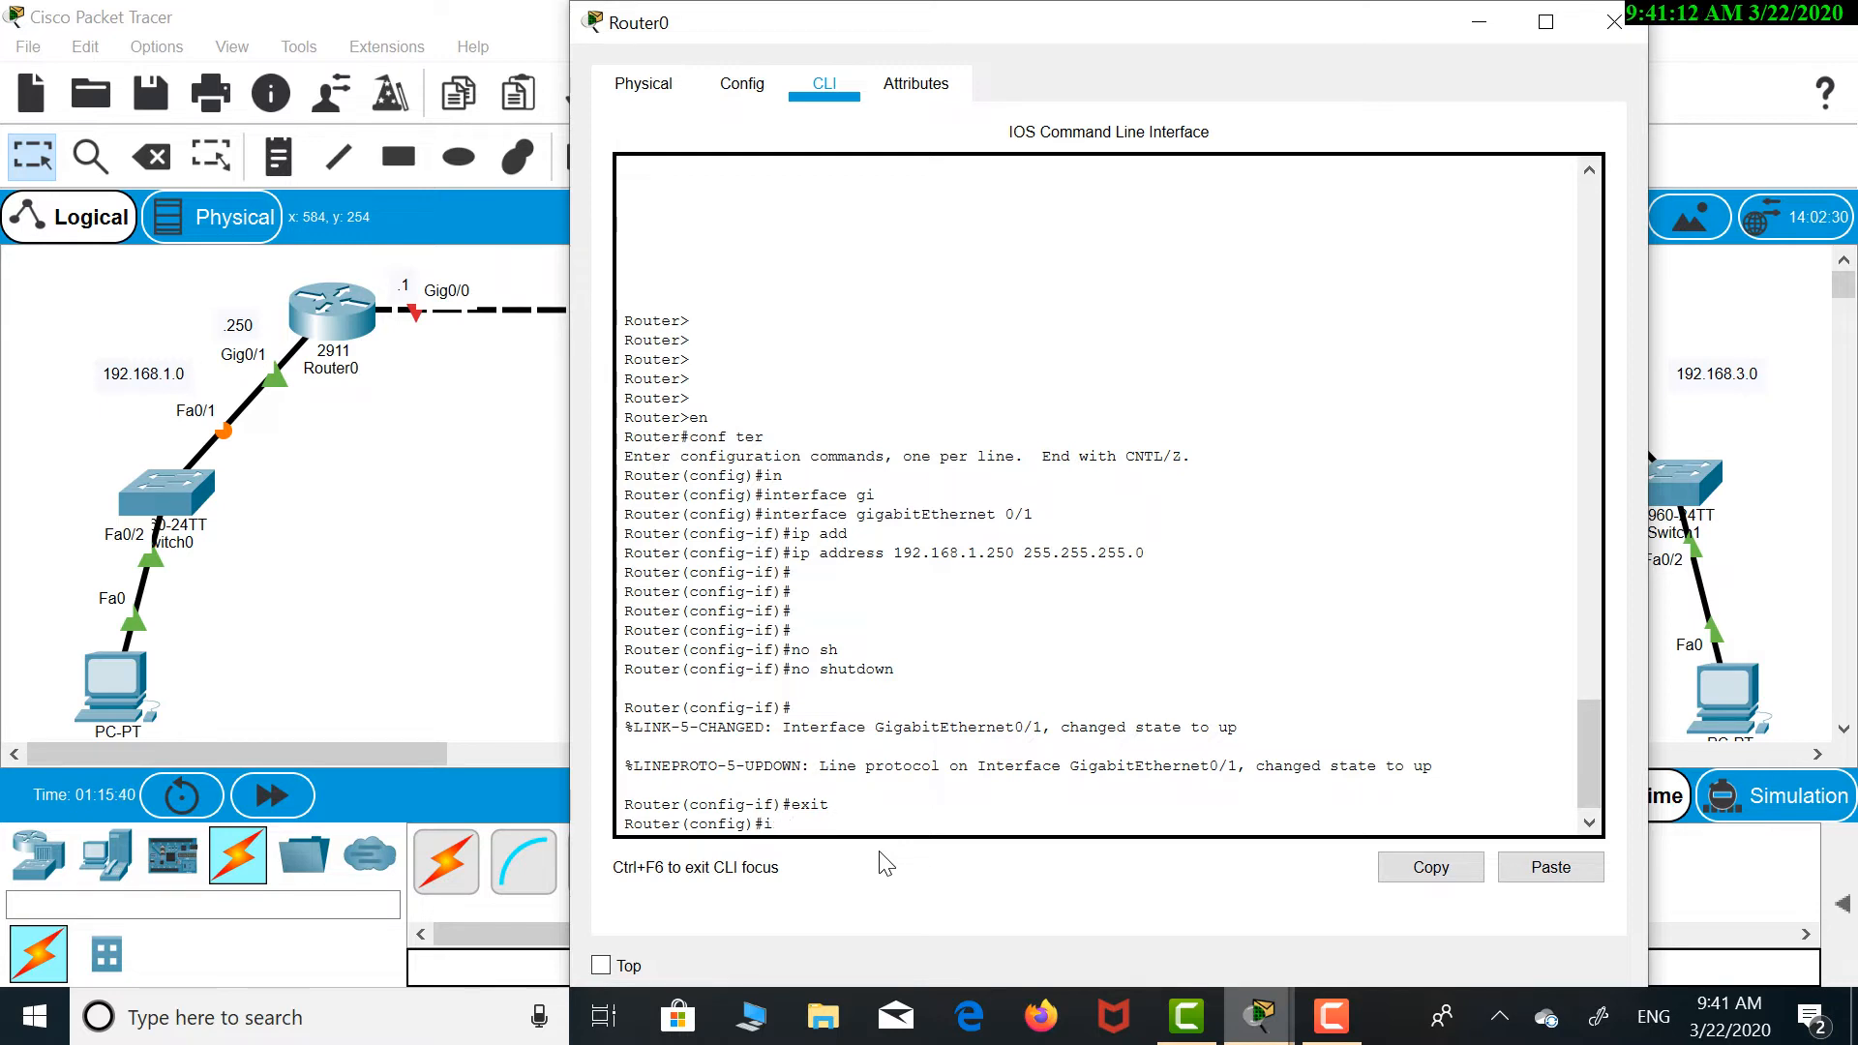
{"action": "key", "text": "Tab"}
{"action": "type", "text": "gi"}
{"action": "key", "text": "Tab"}
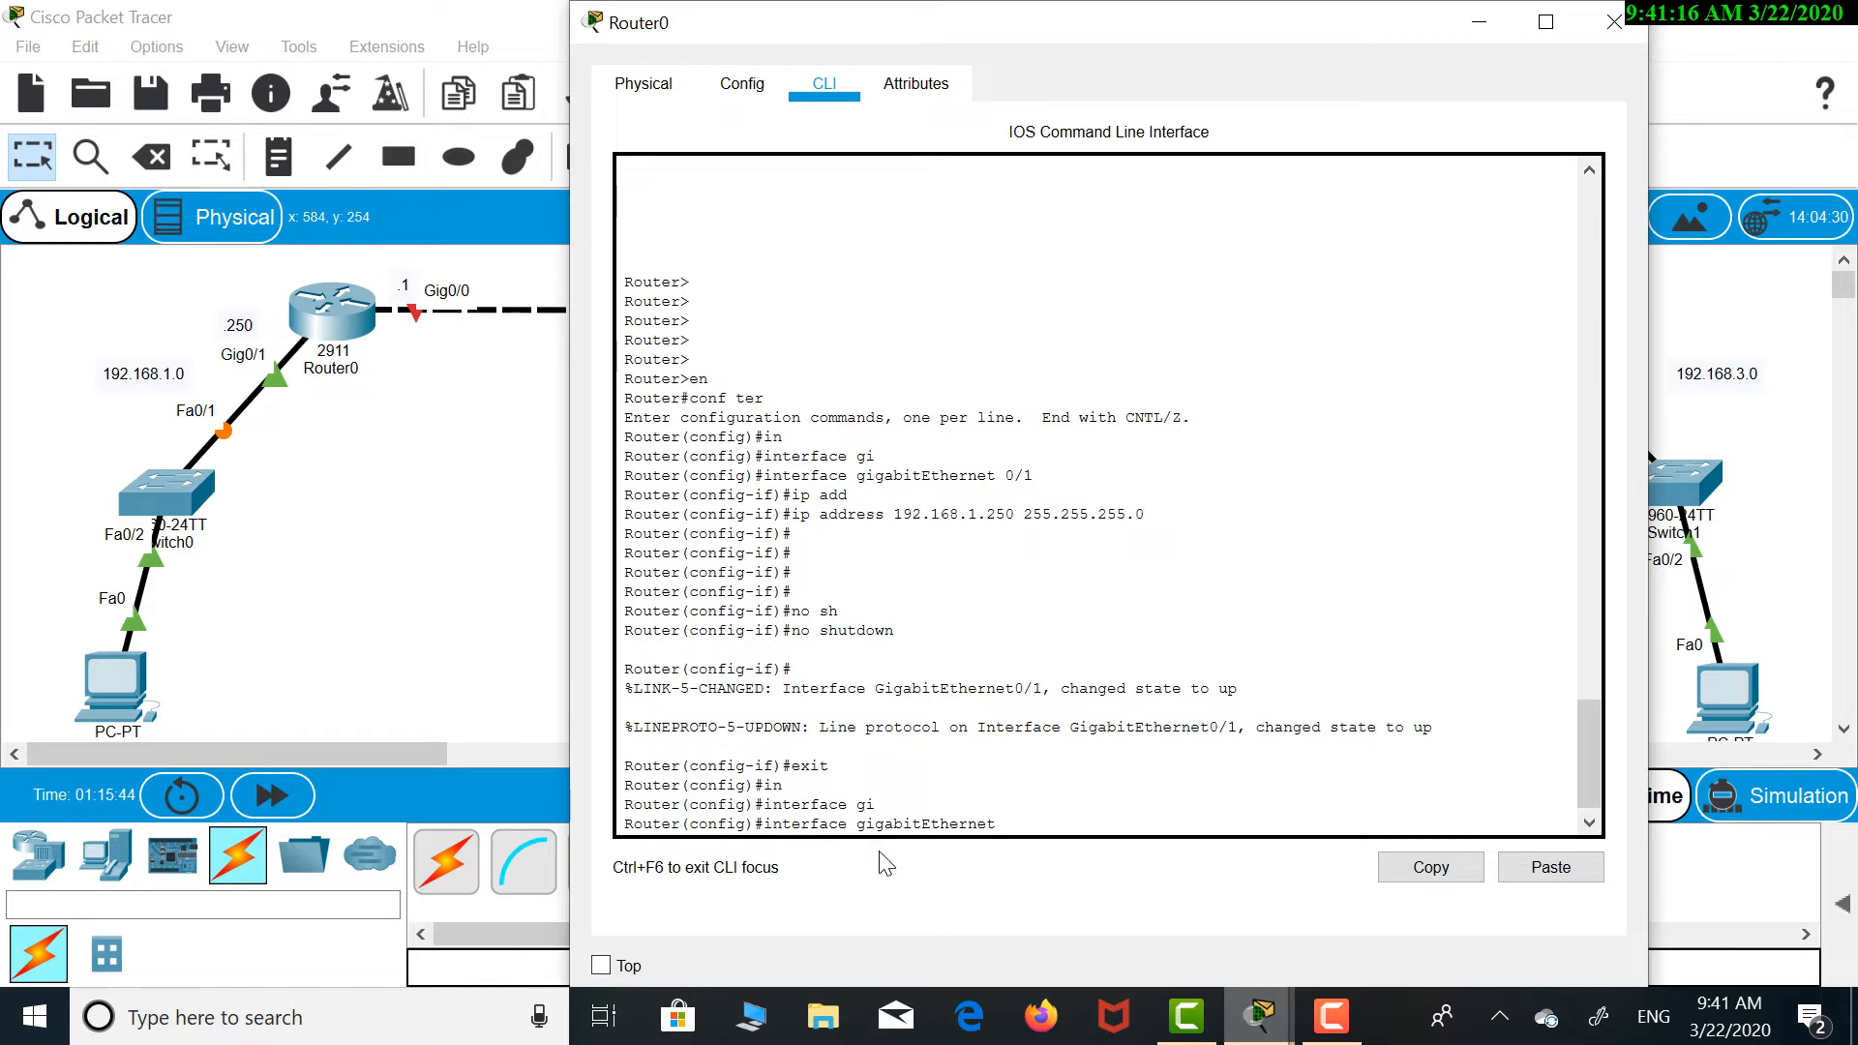
{"action": "type", "text": "0/0"}
{"action": "key", "text": "Return"}
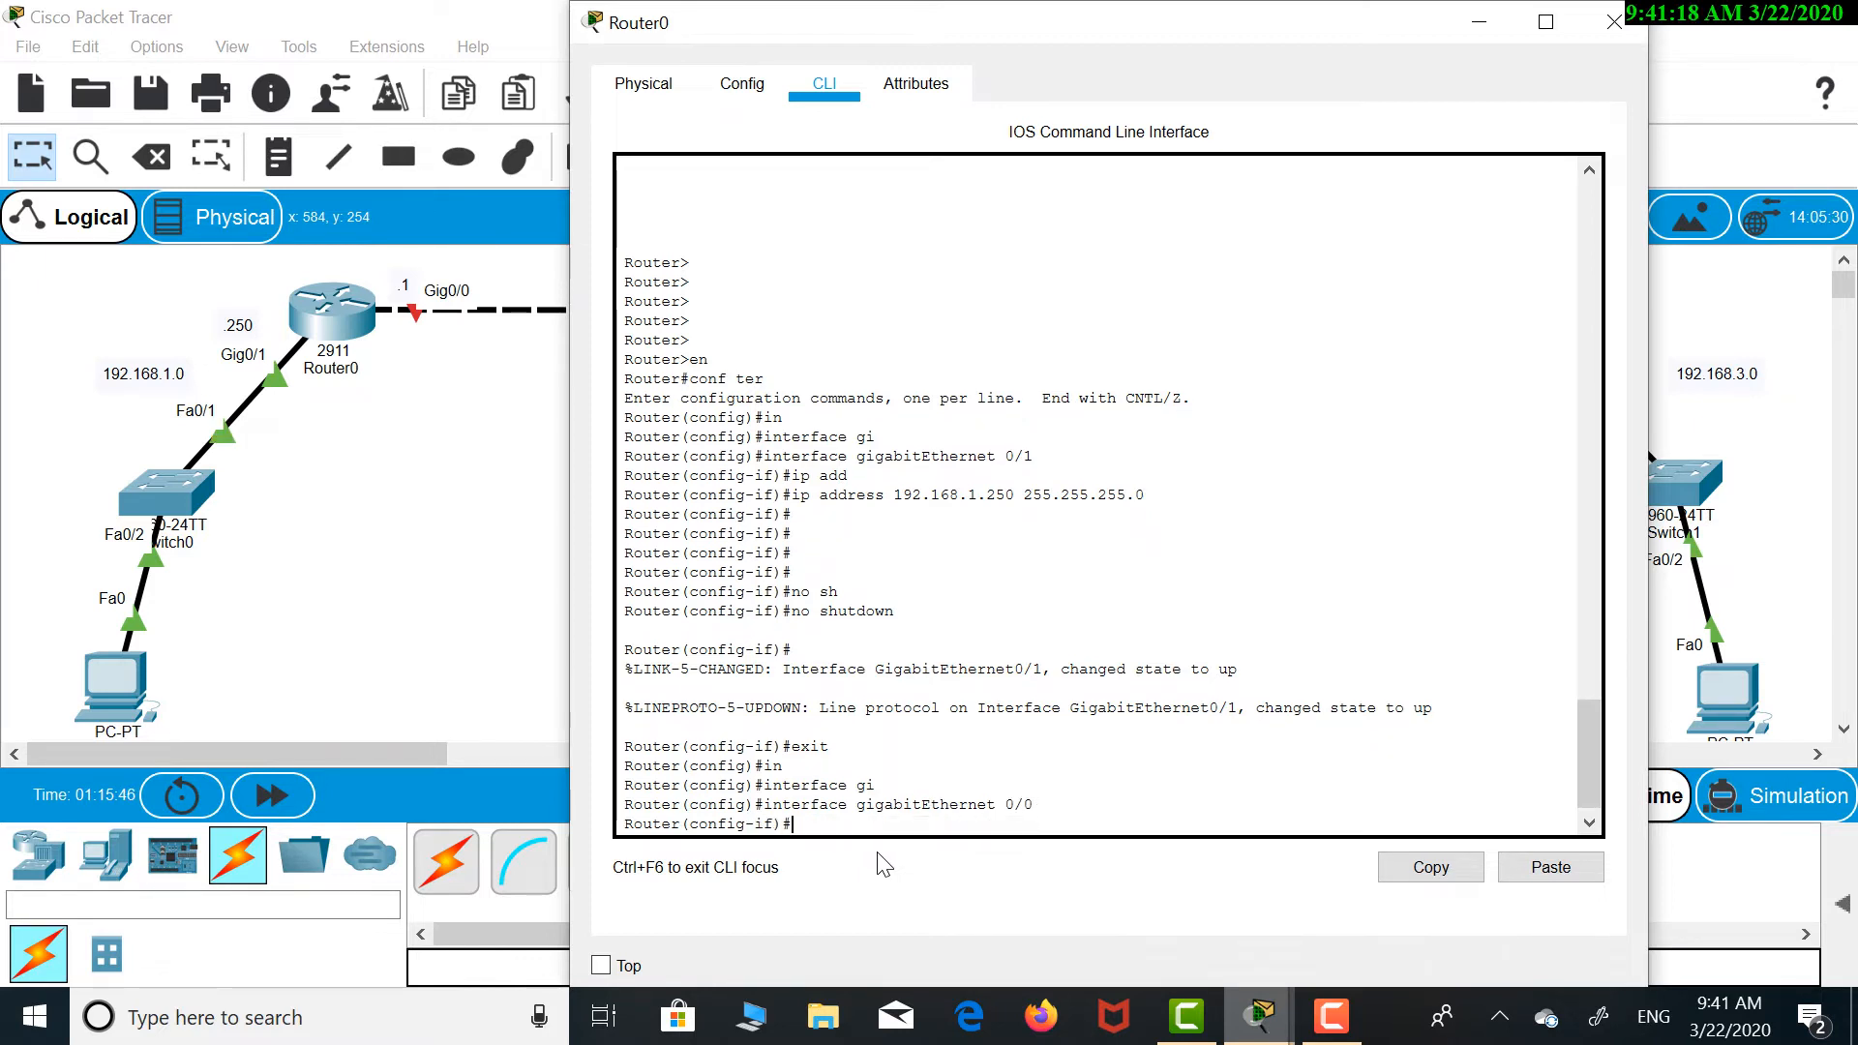
Assign IP address 192.168.2.1 with mask 255.255.255.0 to Router0's gigabitEthernet 0/0
{"action": "type", "text": "ip ad"}
{"action": "key", "text": "Tab"}
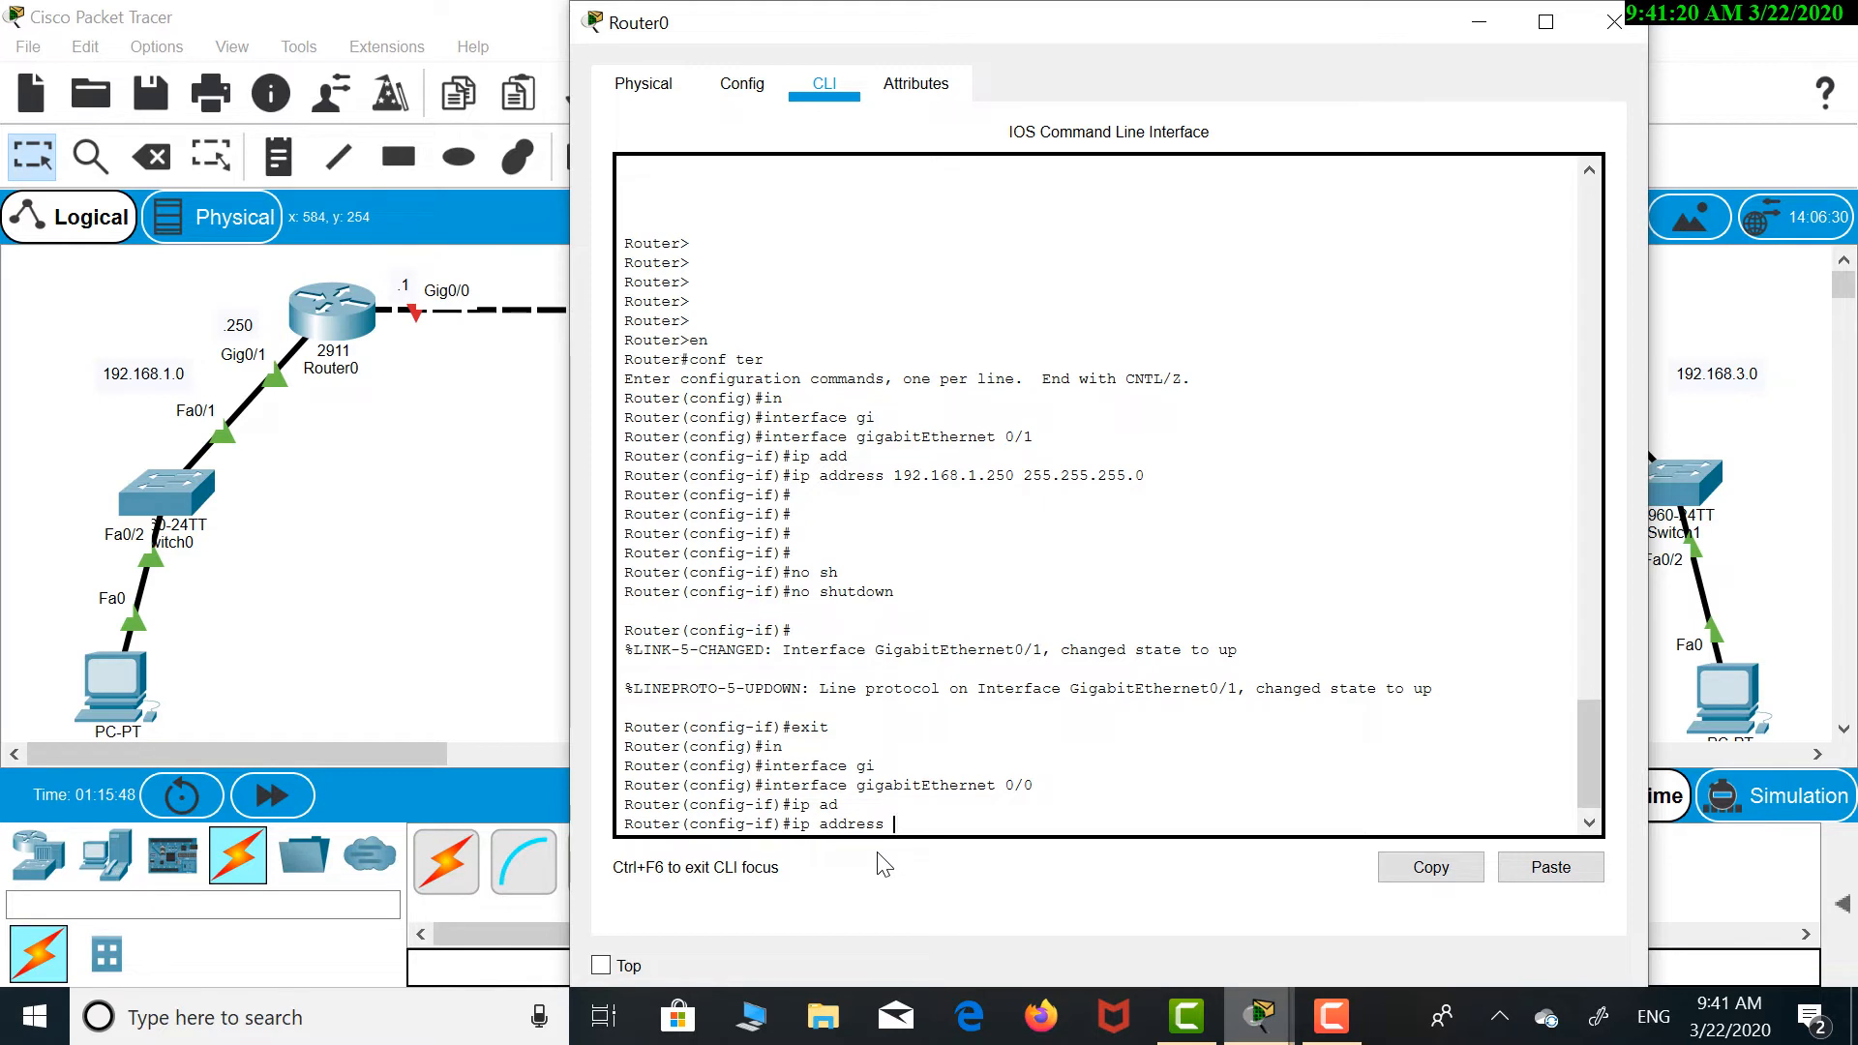
{"action": "type", "text": "192.168.2."}
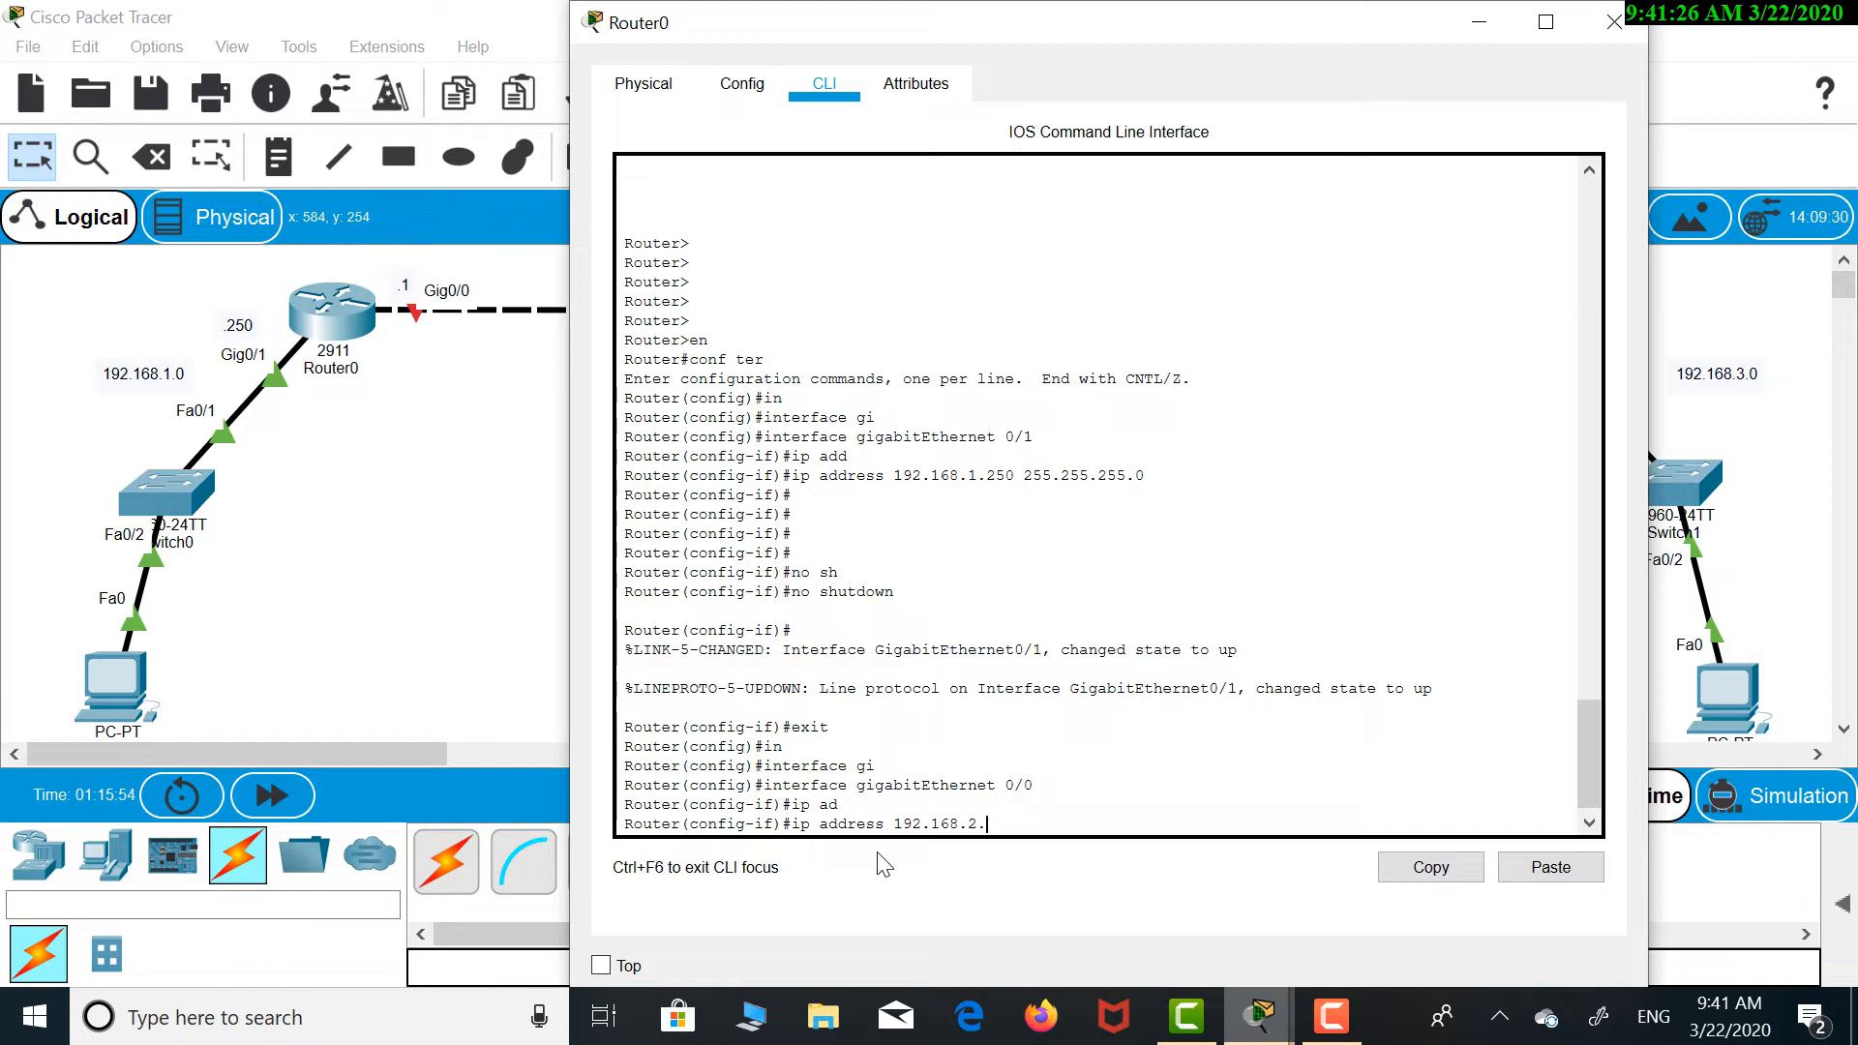
{"action": "type", "text": "1 255.255."}
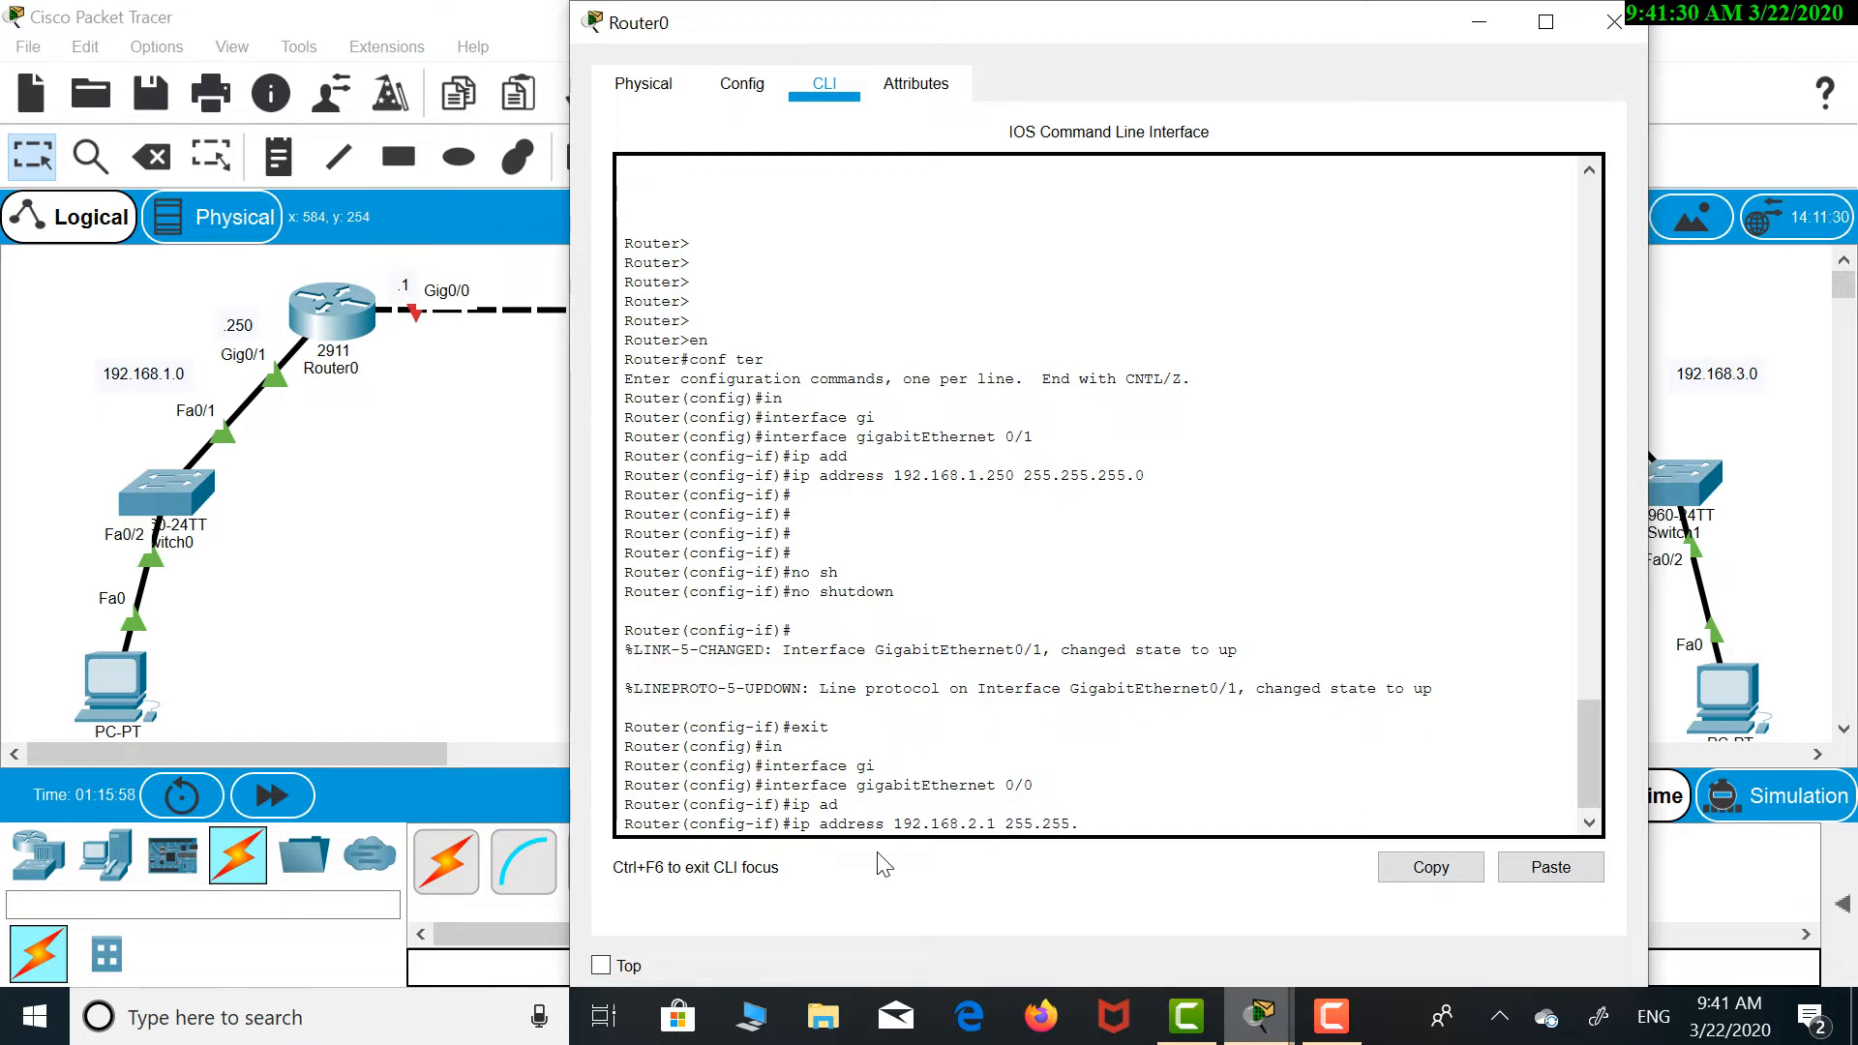
{"action": "type", "text": "255.0"}
{"action": "key", "text": "Return"}
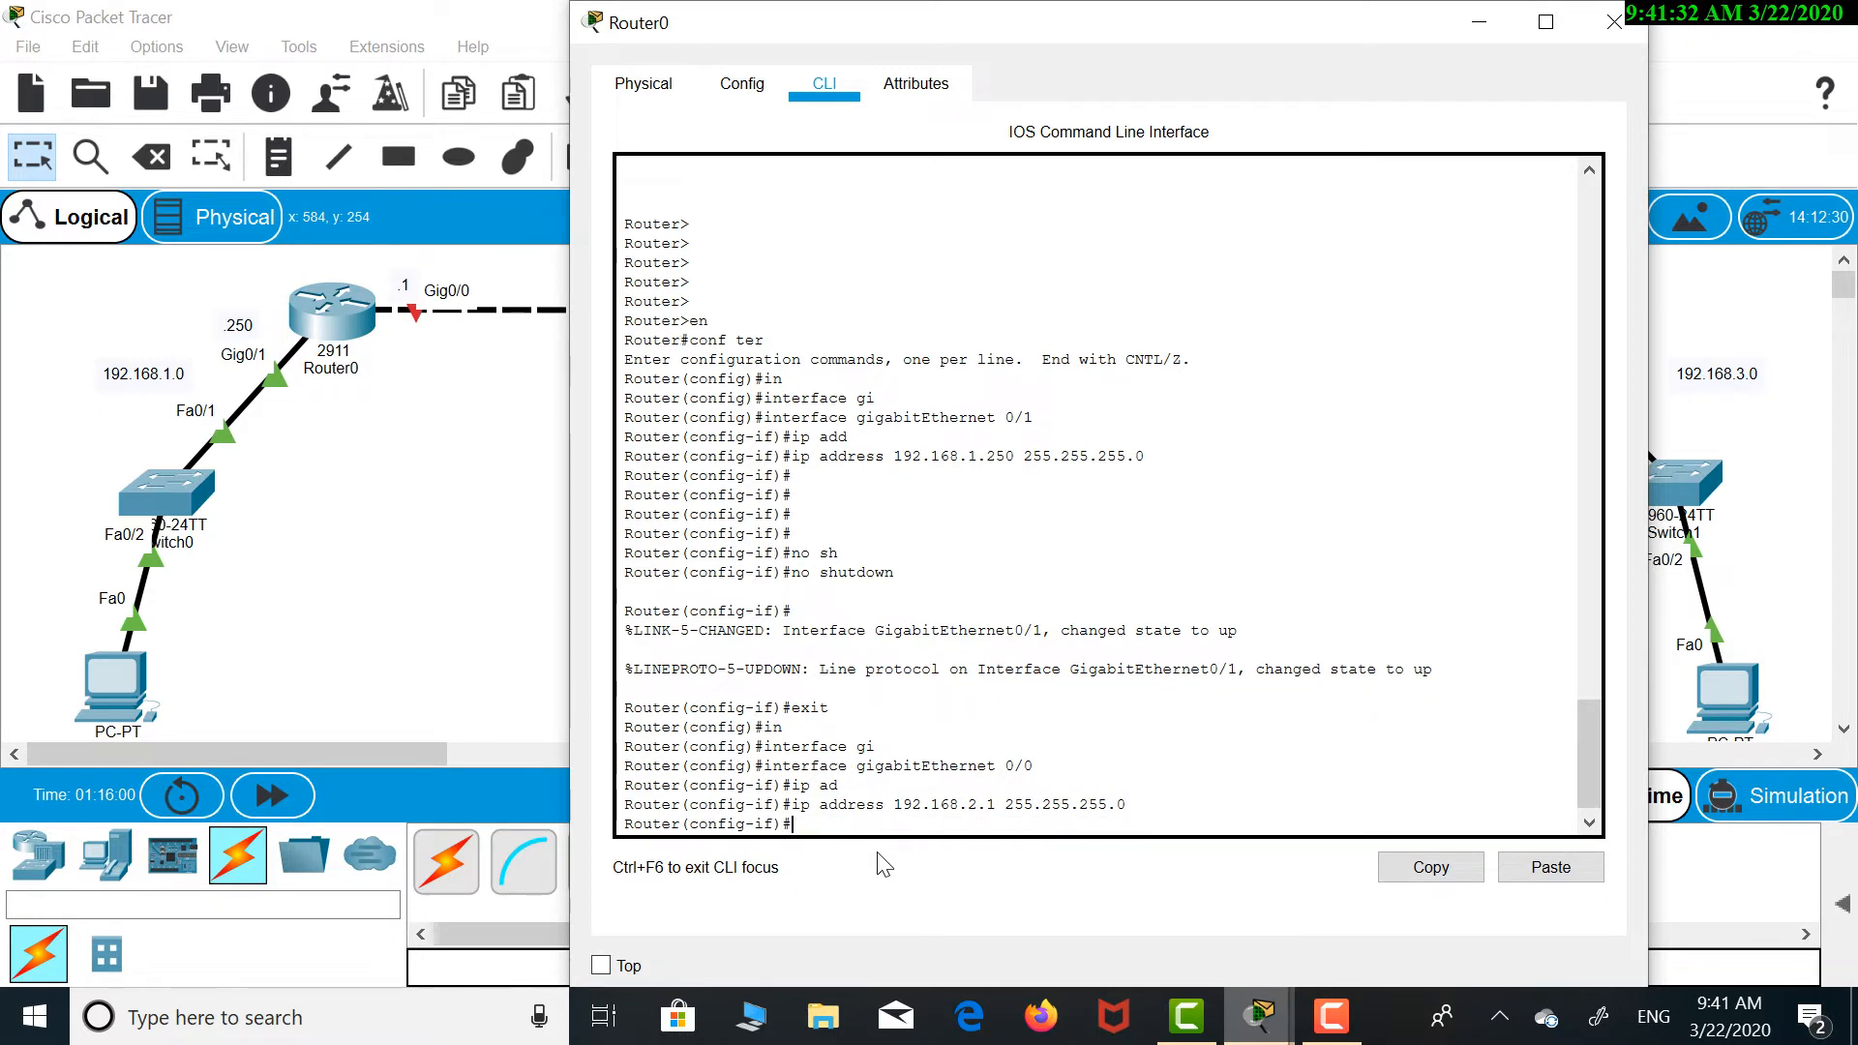
{"action": "key", "text": "Return"}
Enable Router0's gigabitEthernet 0/0 with no shutdown and close the router's window
{"action": "type", "text": "no sh"}
{"action": "key", "text": "Tab"}
{"action": "key", "text": "Return"}
{"action": "key", "text": "Return"}
{"action": "key", "text": "Return"}
{"action": "key", "text": "Return"}
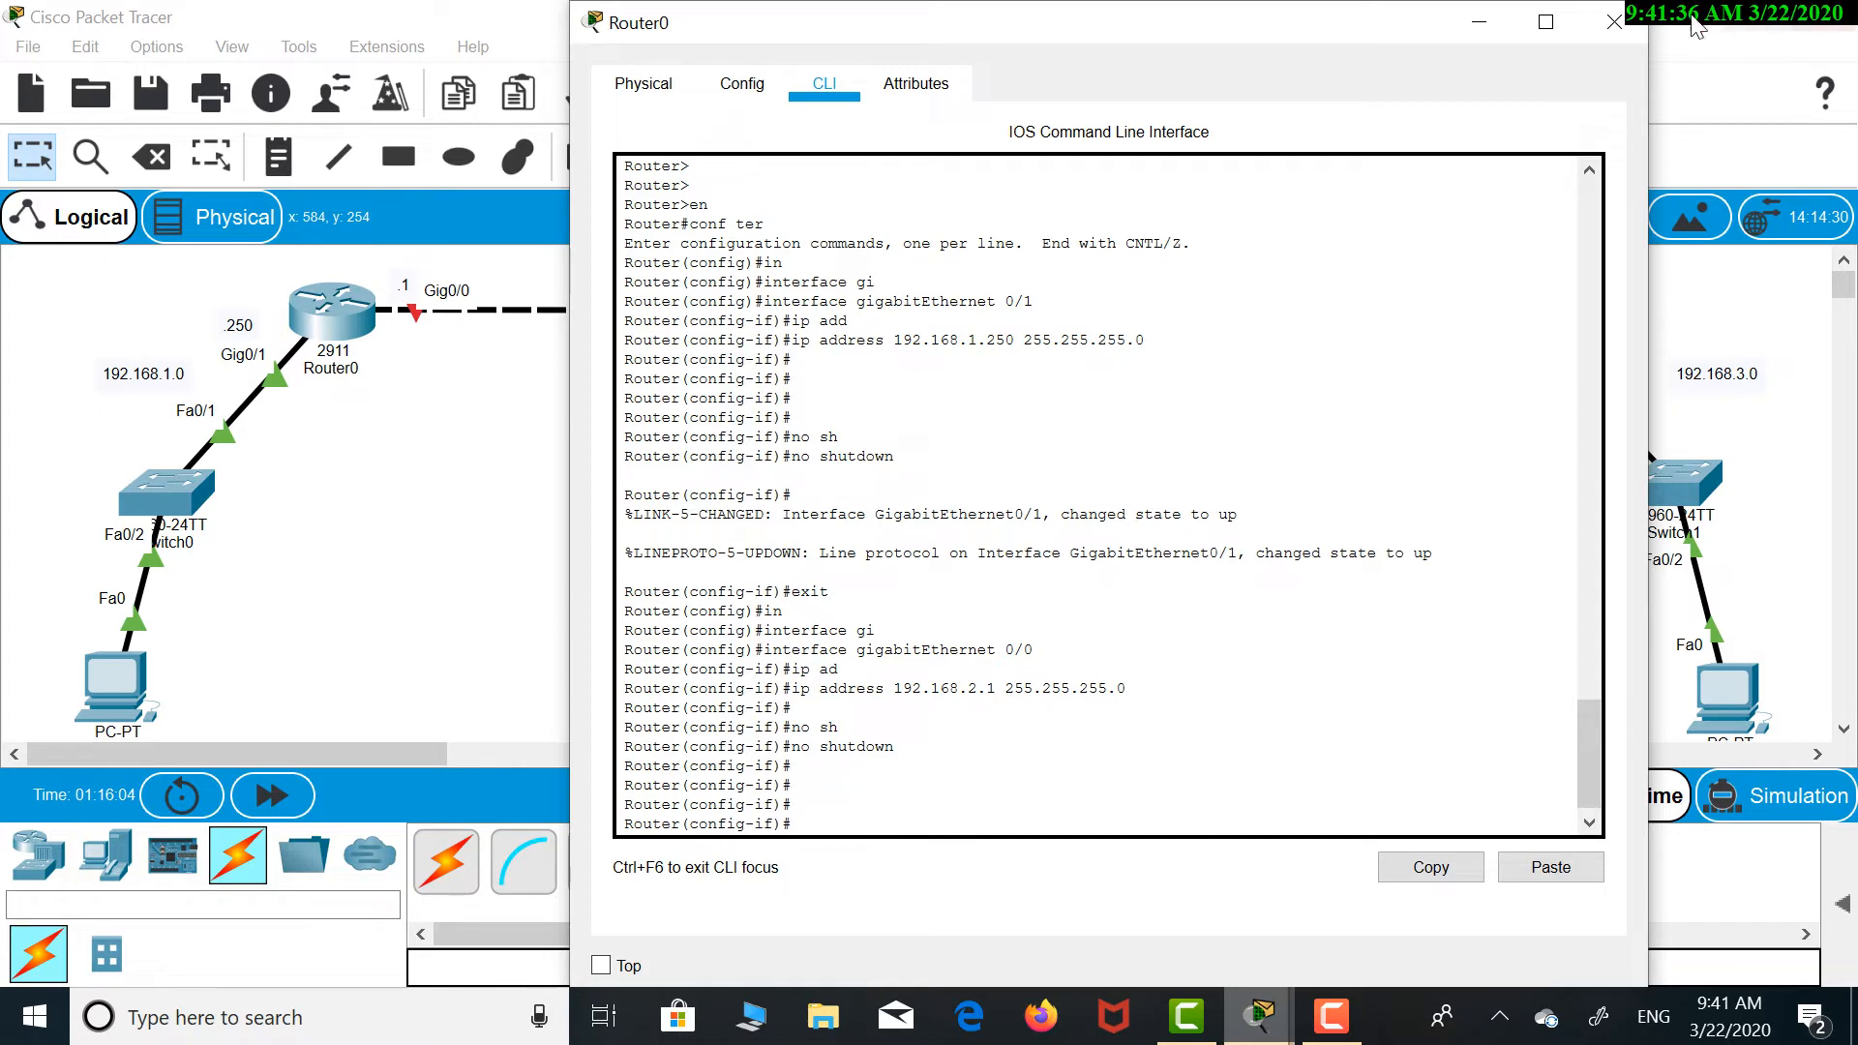
{"action": "left_click", "coordinate": [1613, 22]}
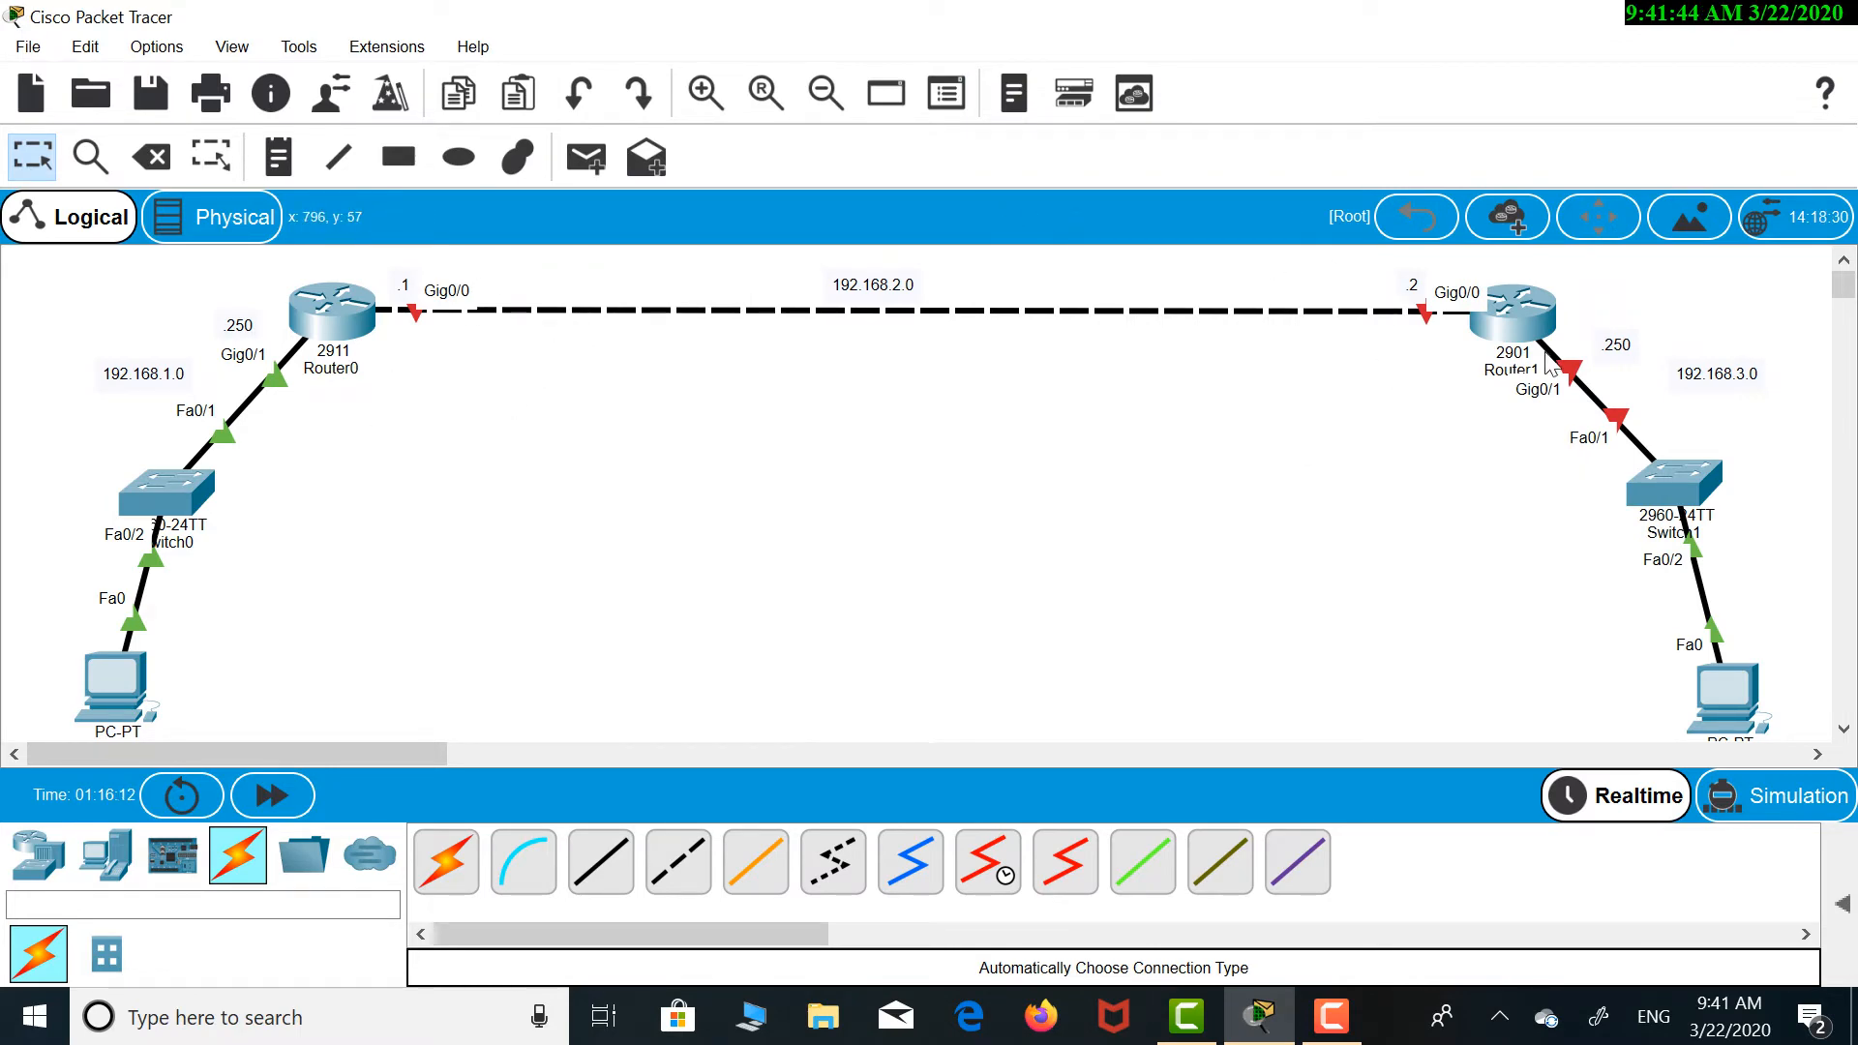
Open Router1's command line and answer no to the initial configuration dialog
{"action": "left_click", "coordinate": [1513, 312]}
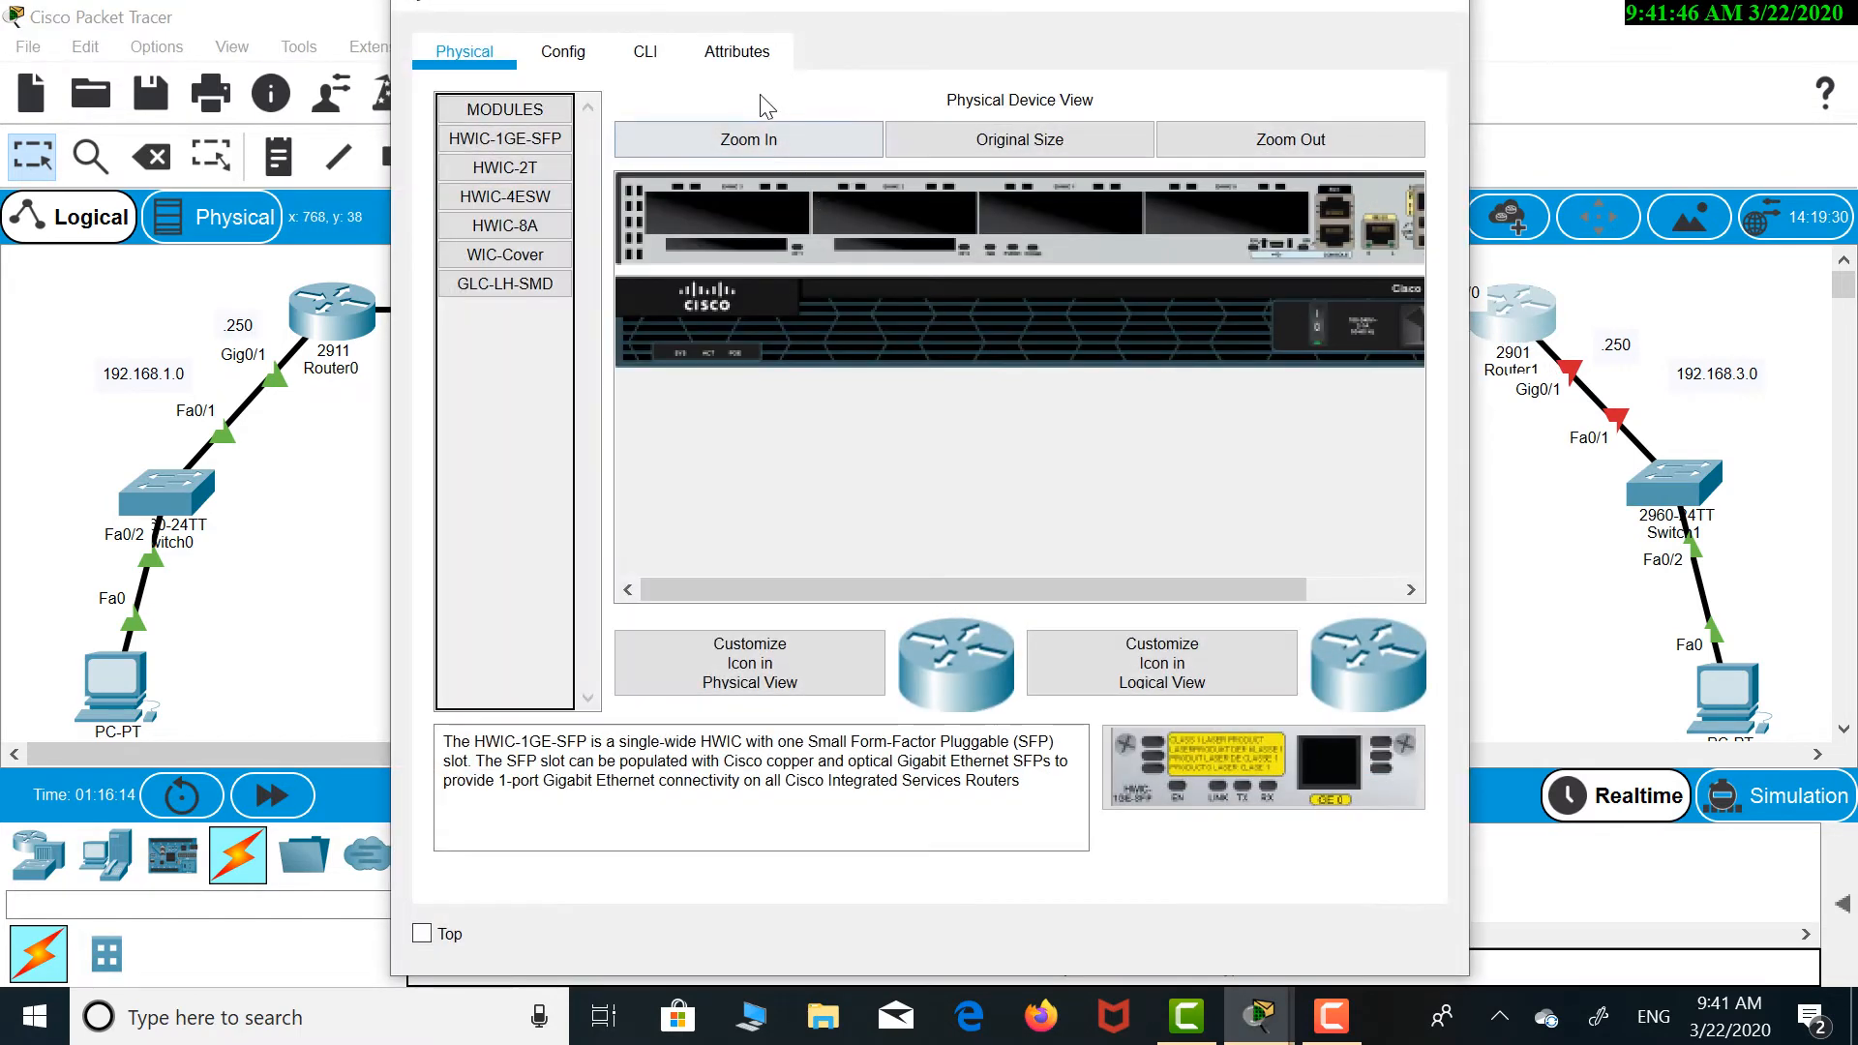
{"action": "left_click", "coordinate": [646, 53]}
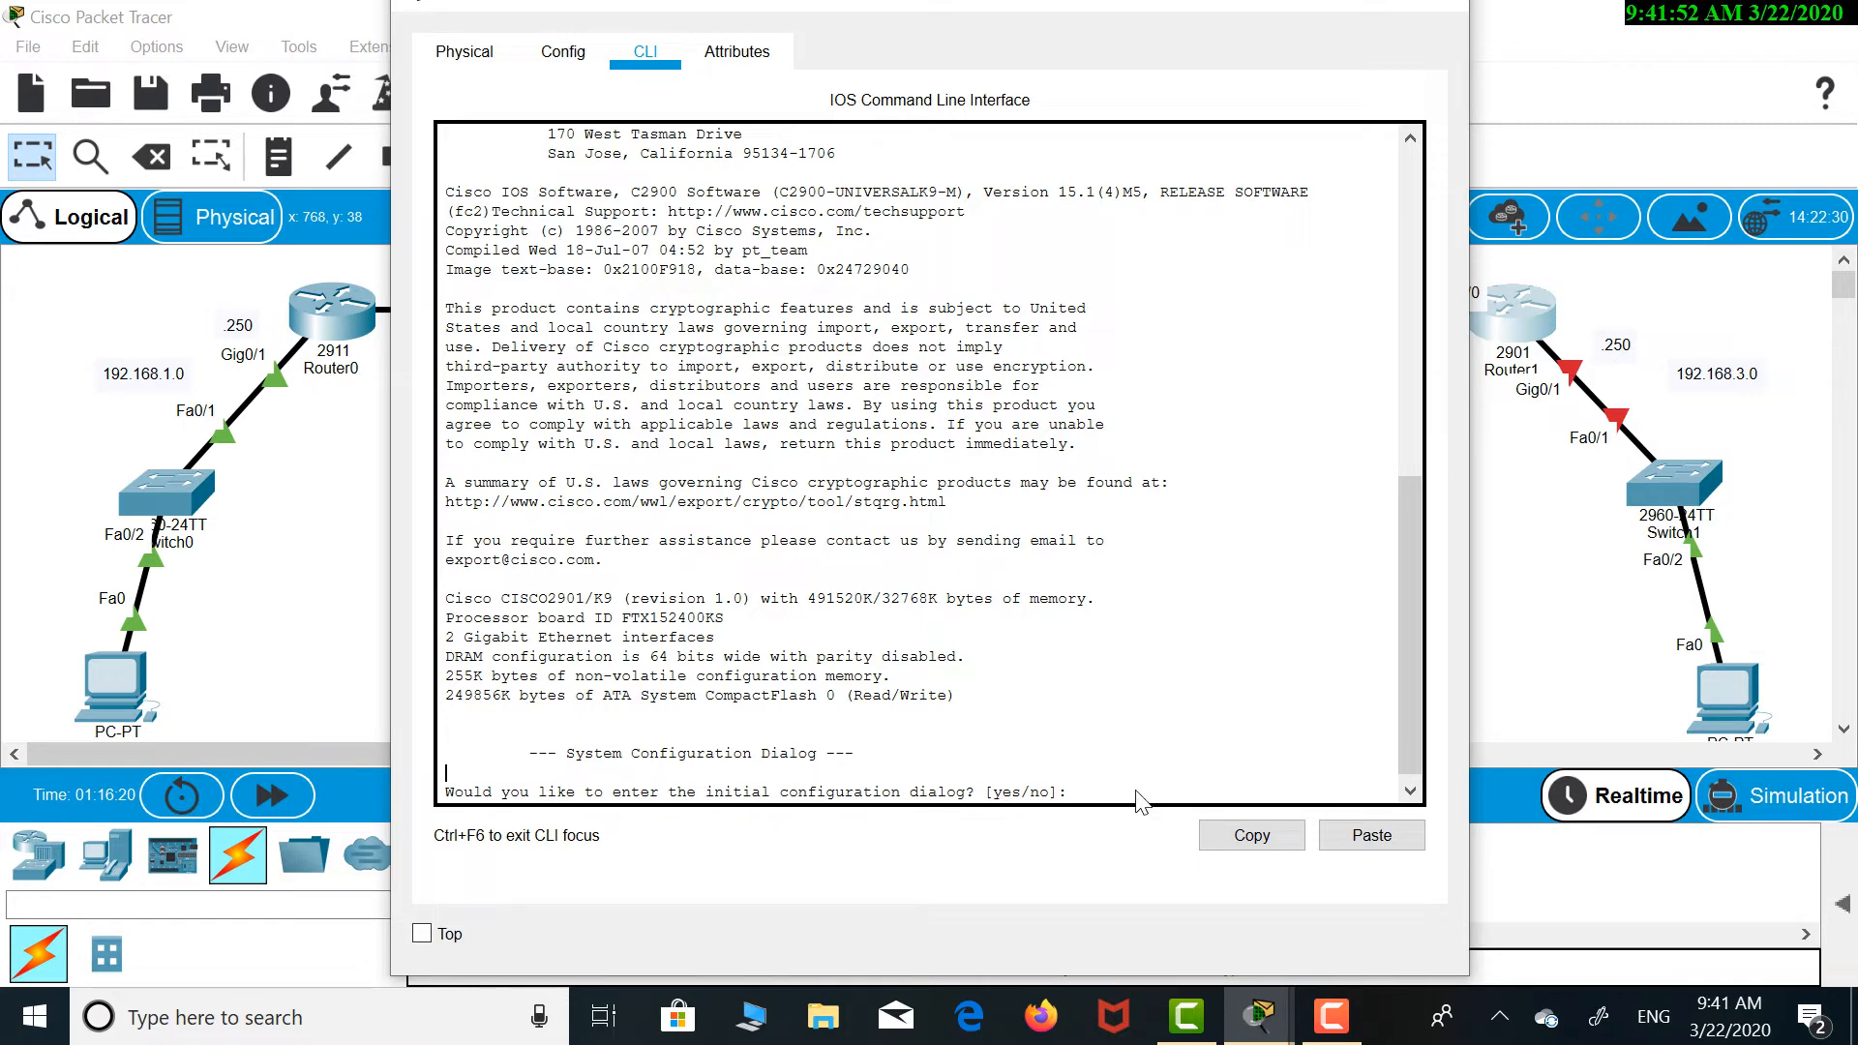
{"action": "key", "text": "Return"}
{"action": "key", "text": "Return"}
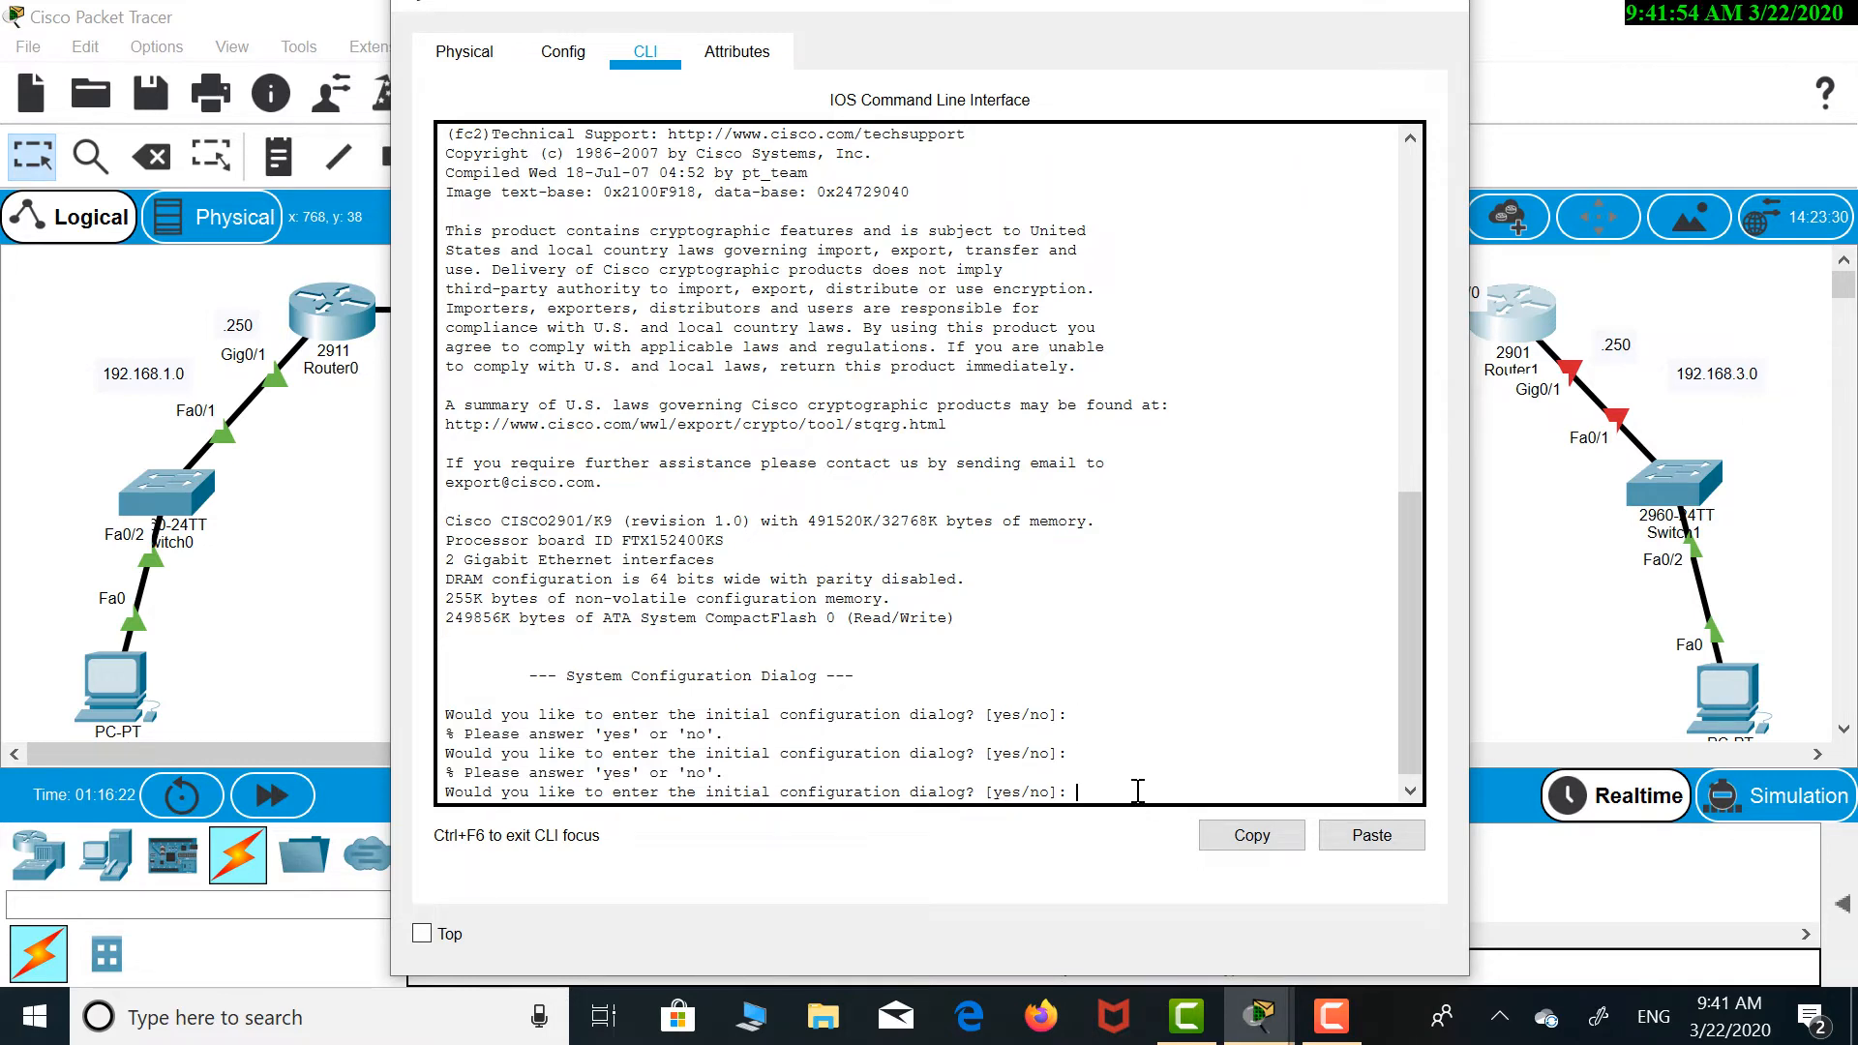
{"action": "type", "text": "no"}
{"action": "key", "text": "Return"}
{"action": "key", "text": "Return"}
{"action": "key", "text": "Return"}
{"action": "key", "text": "Return"}
{"action": "key", "text": "Return"}
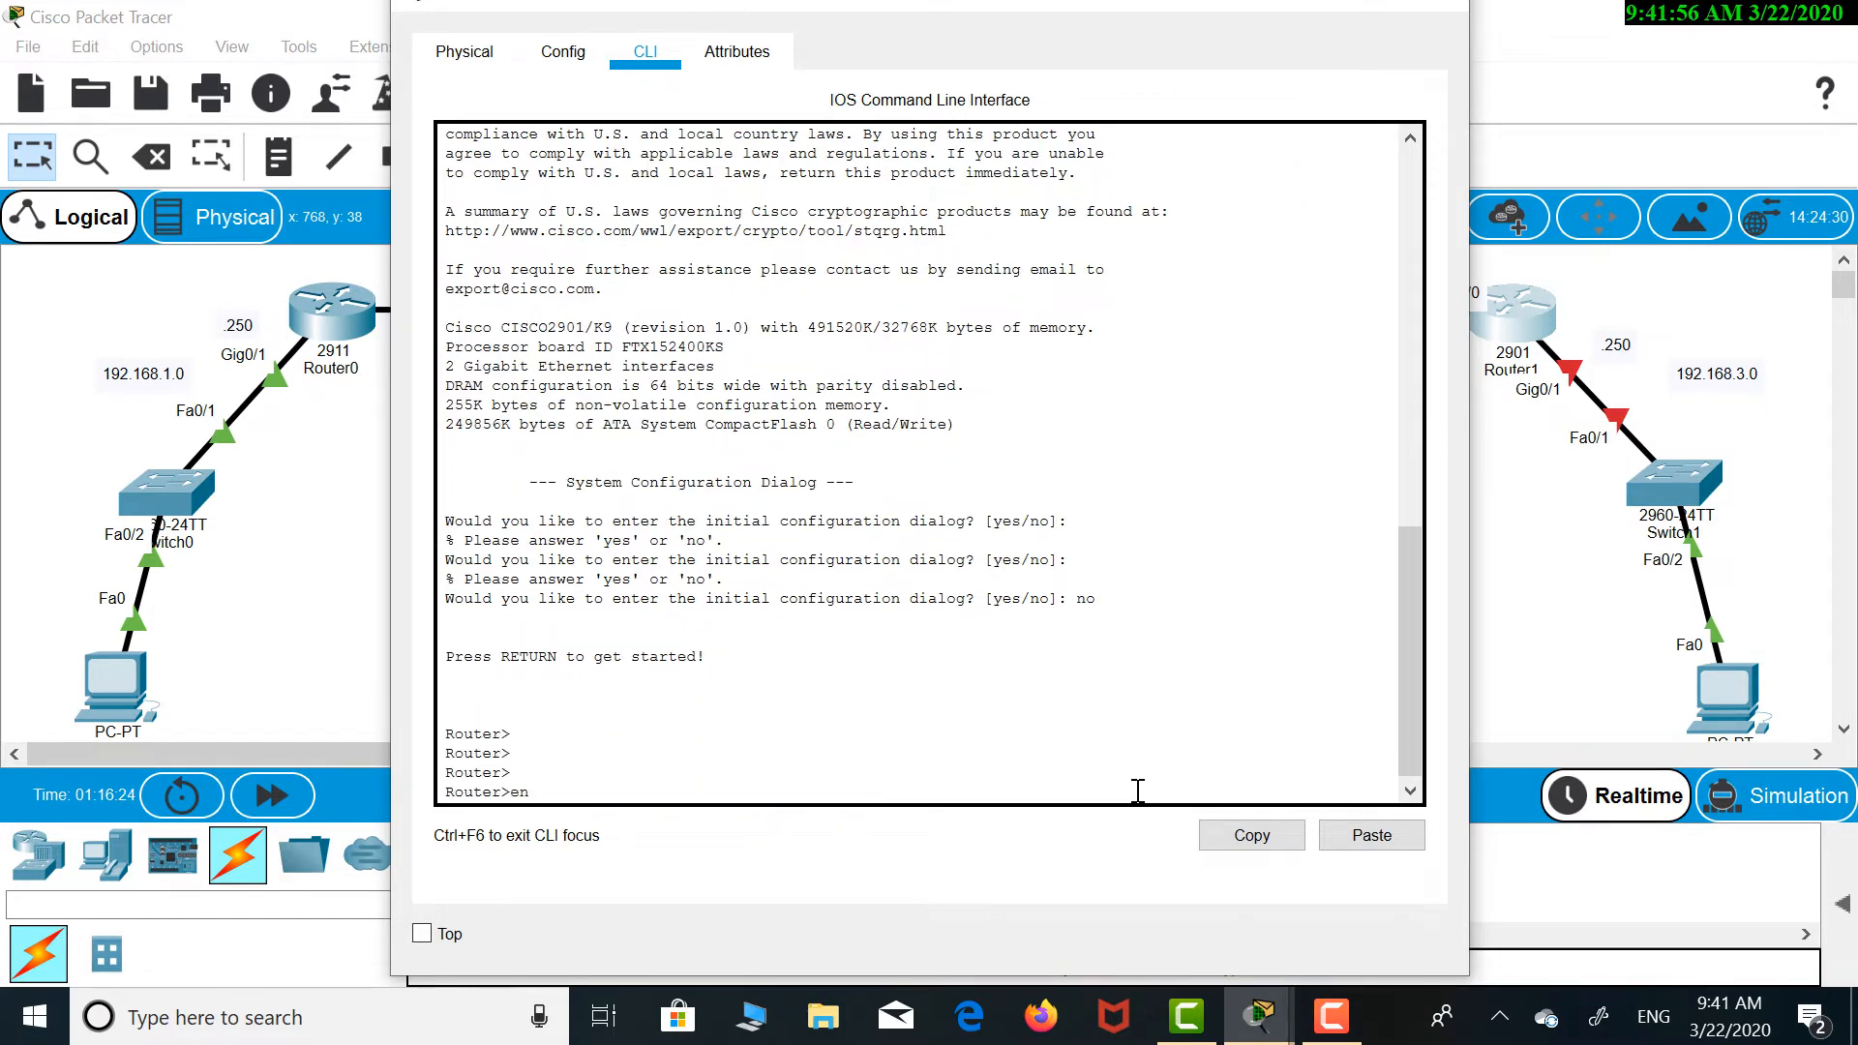
Enter privileged mode with en and global configuration mode with conf ter on Router1
{"action": "type", "text": "en"}
{"action": "key", "text": "Return"}
{"action": "type", "text": "conf ter"}
{"action": "key", "text": "Return"}
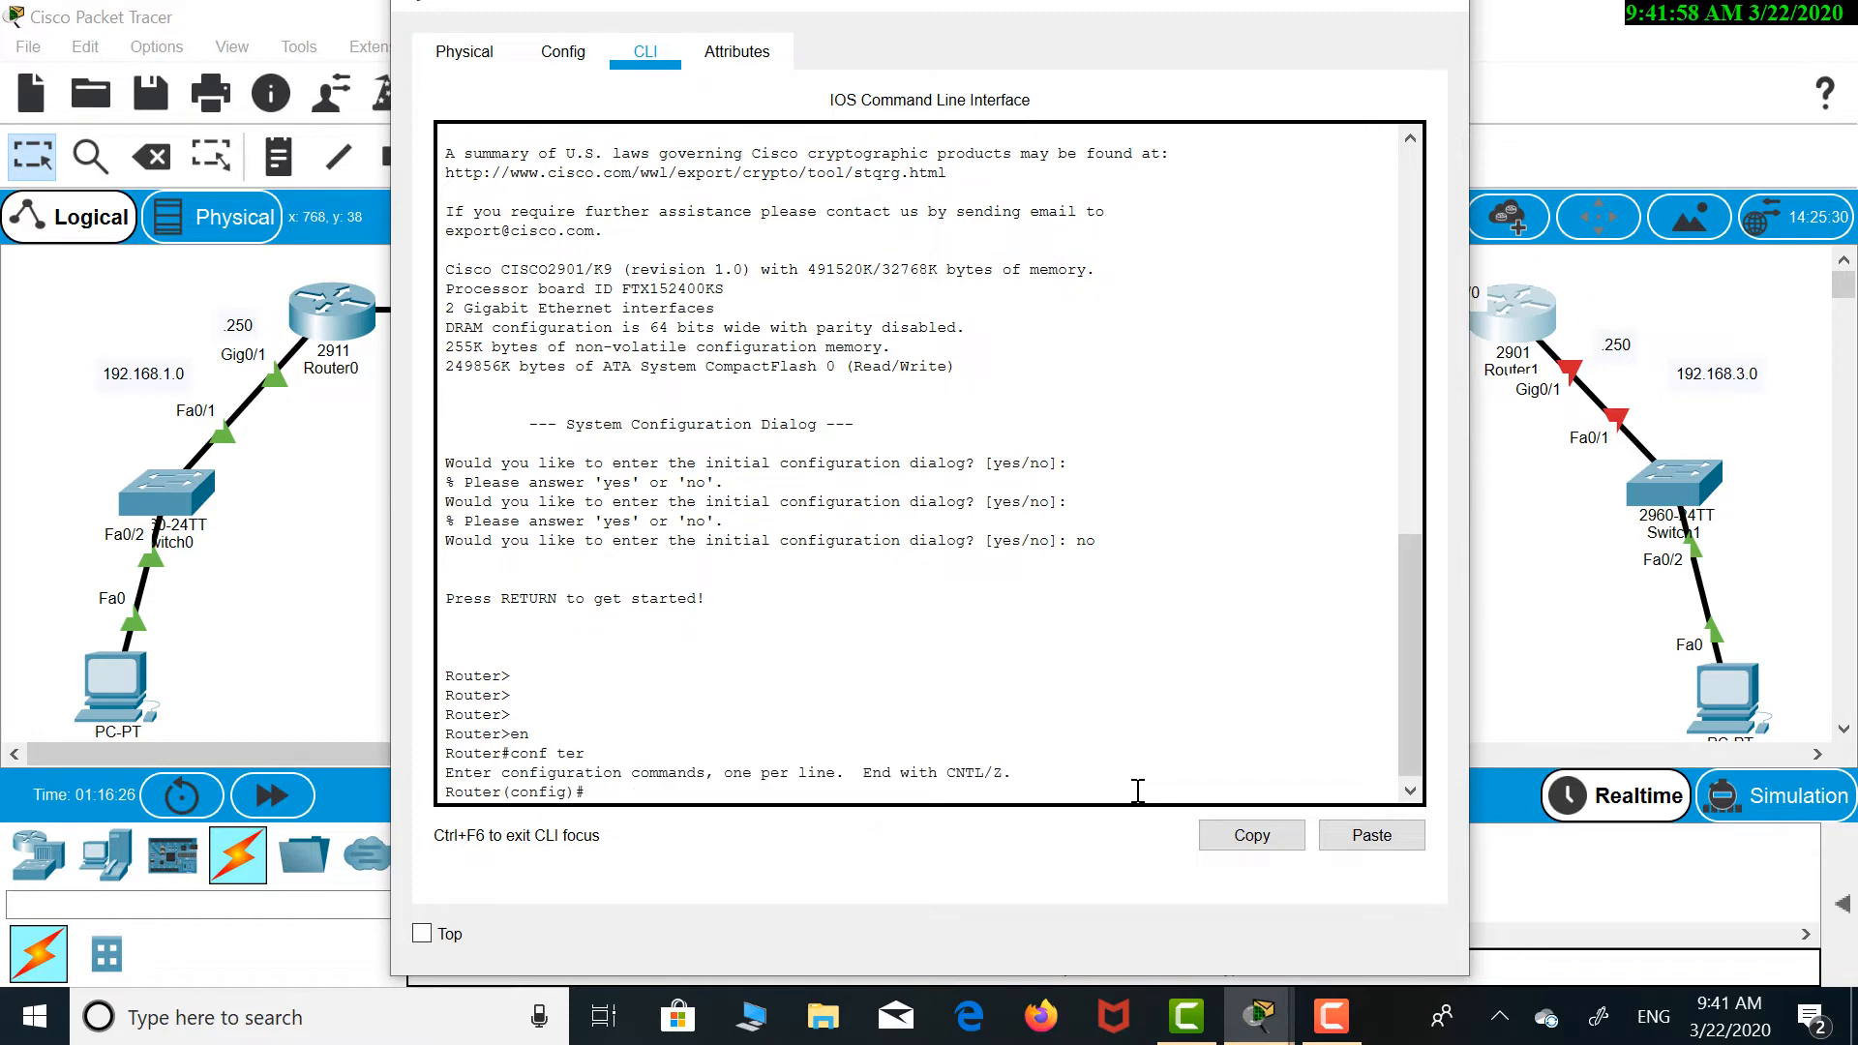
Shift Router1's window away from its links and select interface gigabitEthernet 0/0 in the command line
{"action": "left_click_drag", "start_coordinate": [1164, 7], "coordinate": [809, 64]}
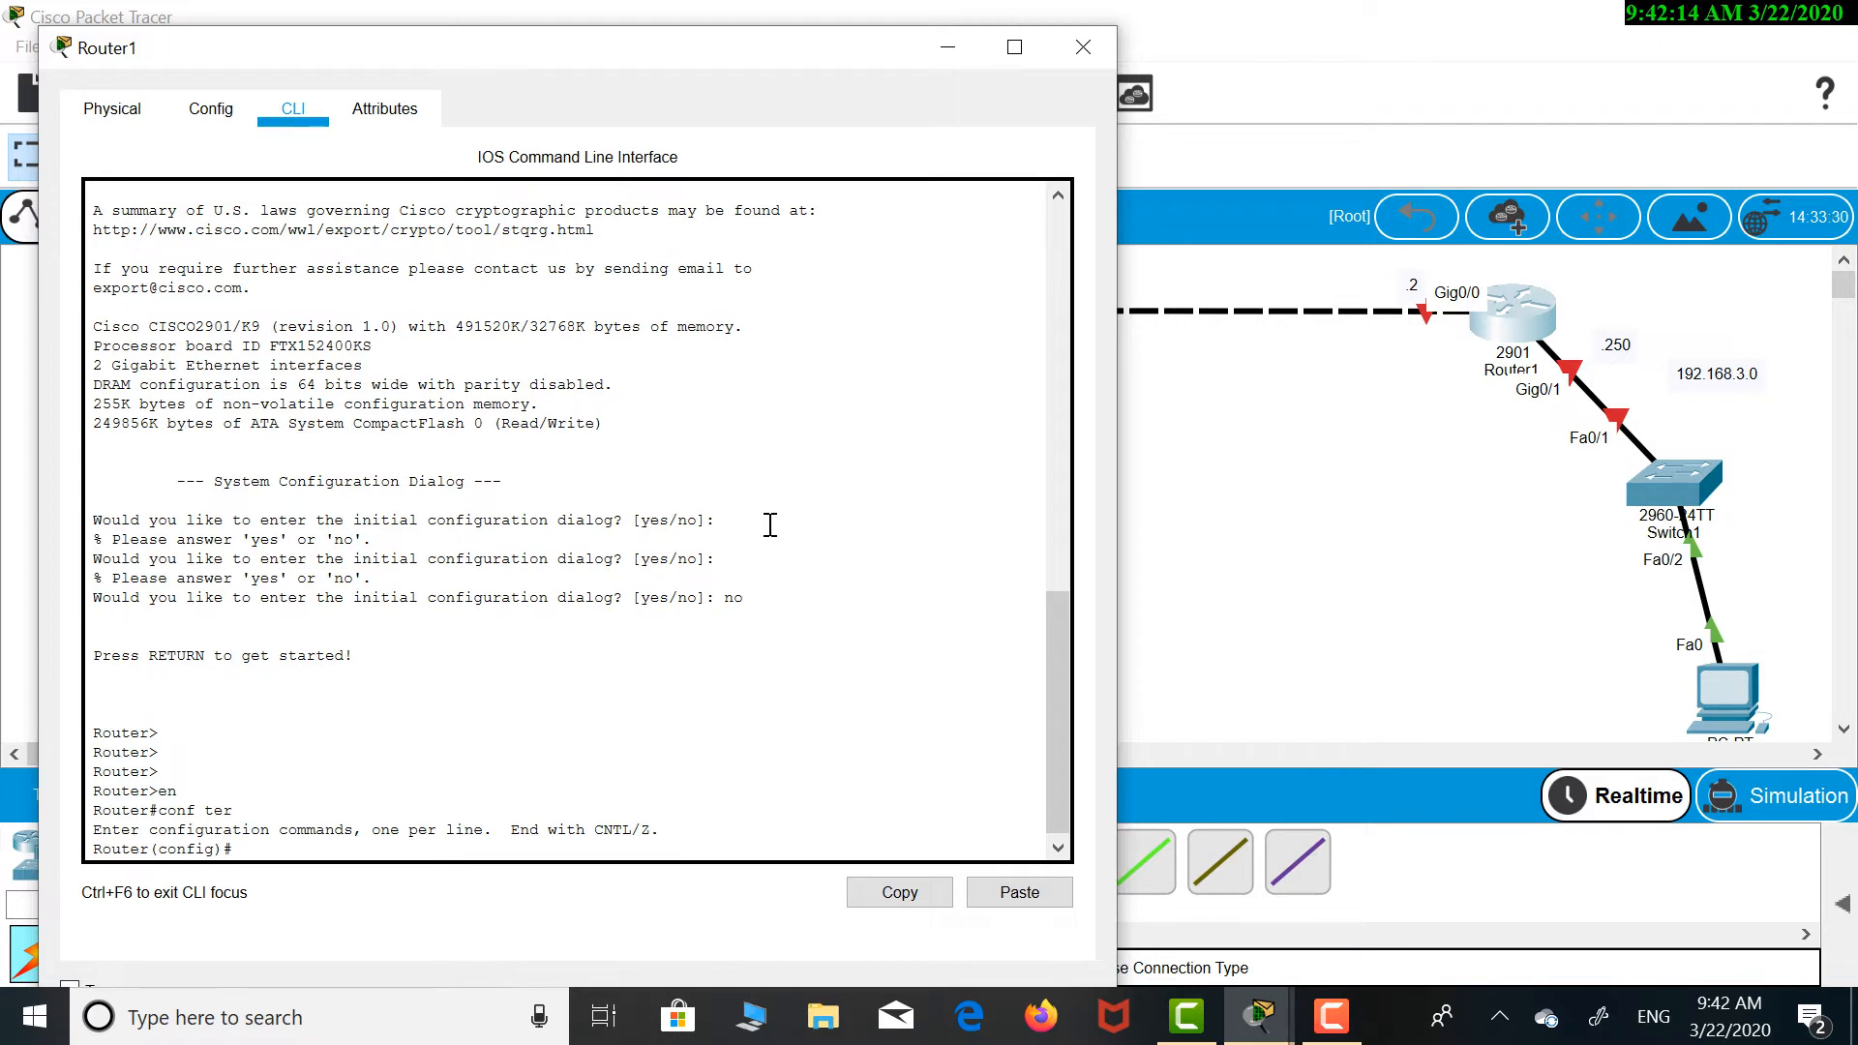
{"action": "type", "text": "n"}
{"action": "key", "text": "Tab"}
{"action": "type", "text": "gi"}
{"action": "key", "text": "Tab"}
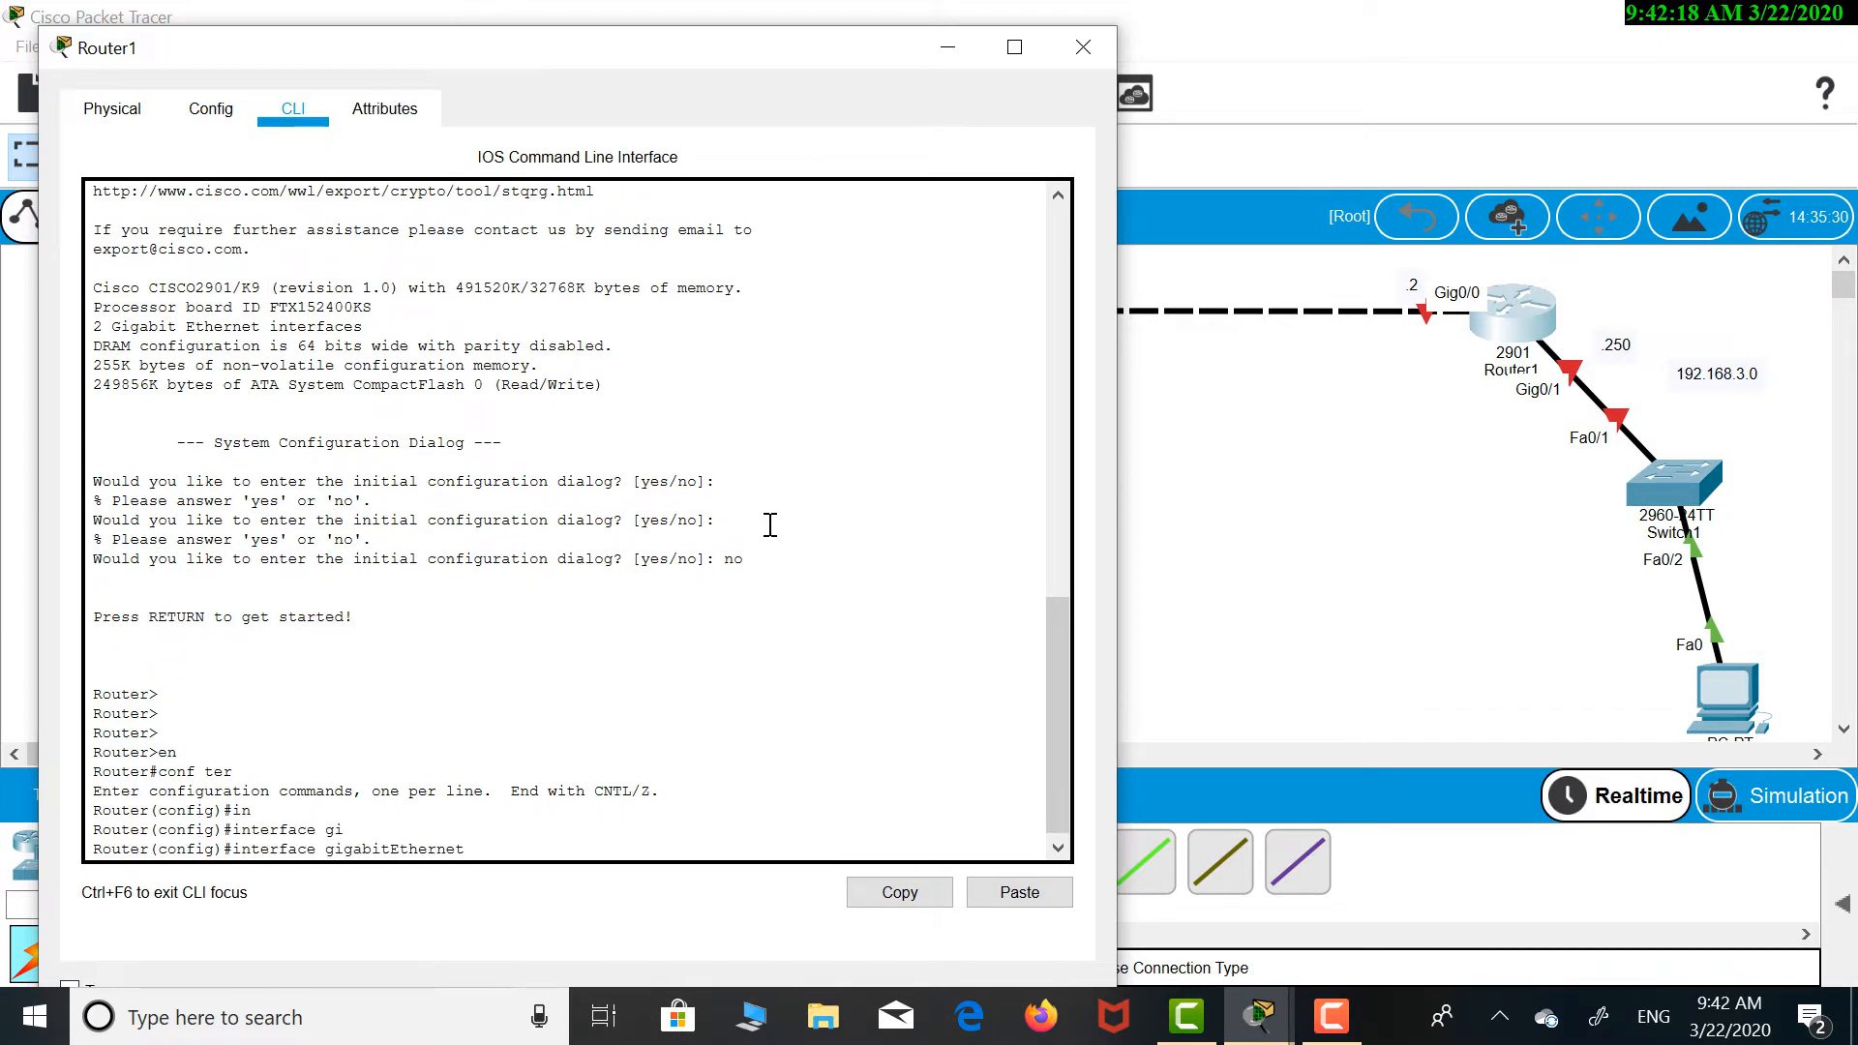
{"action": "type", "text": "0/0"}
{"action": "key", "text": "Return"}
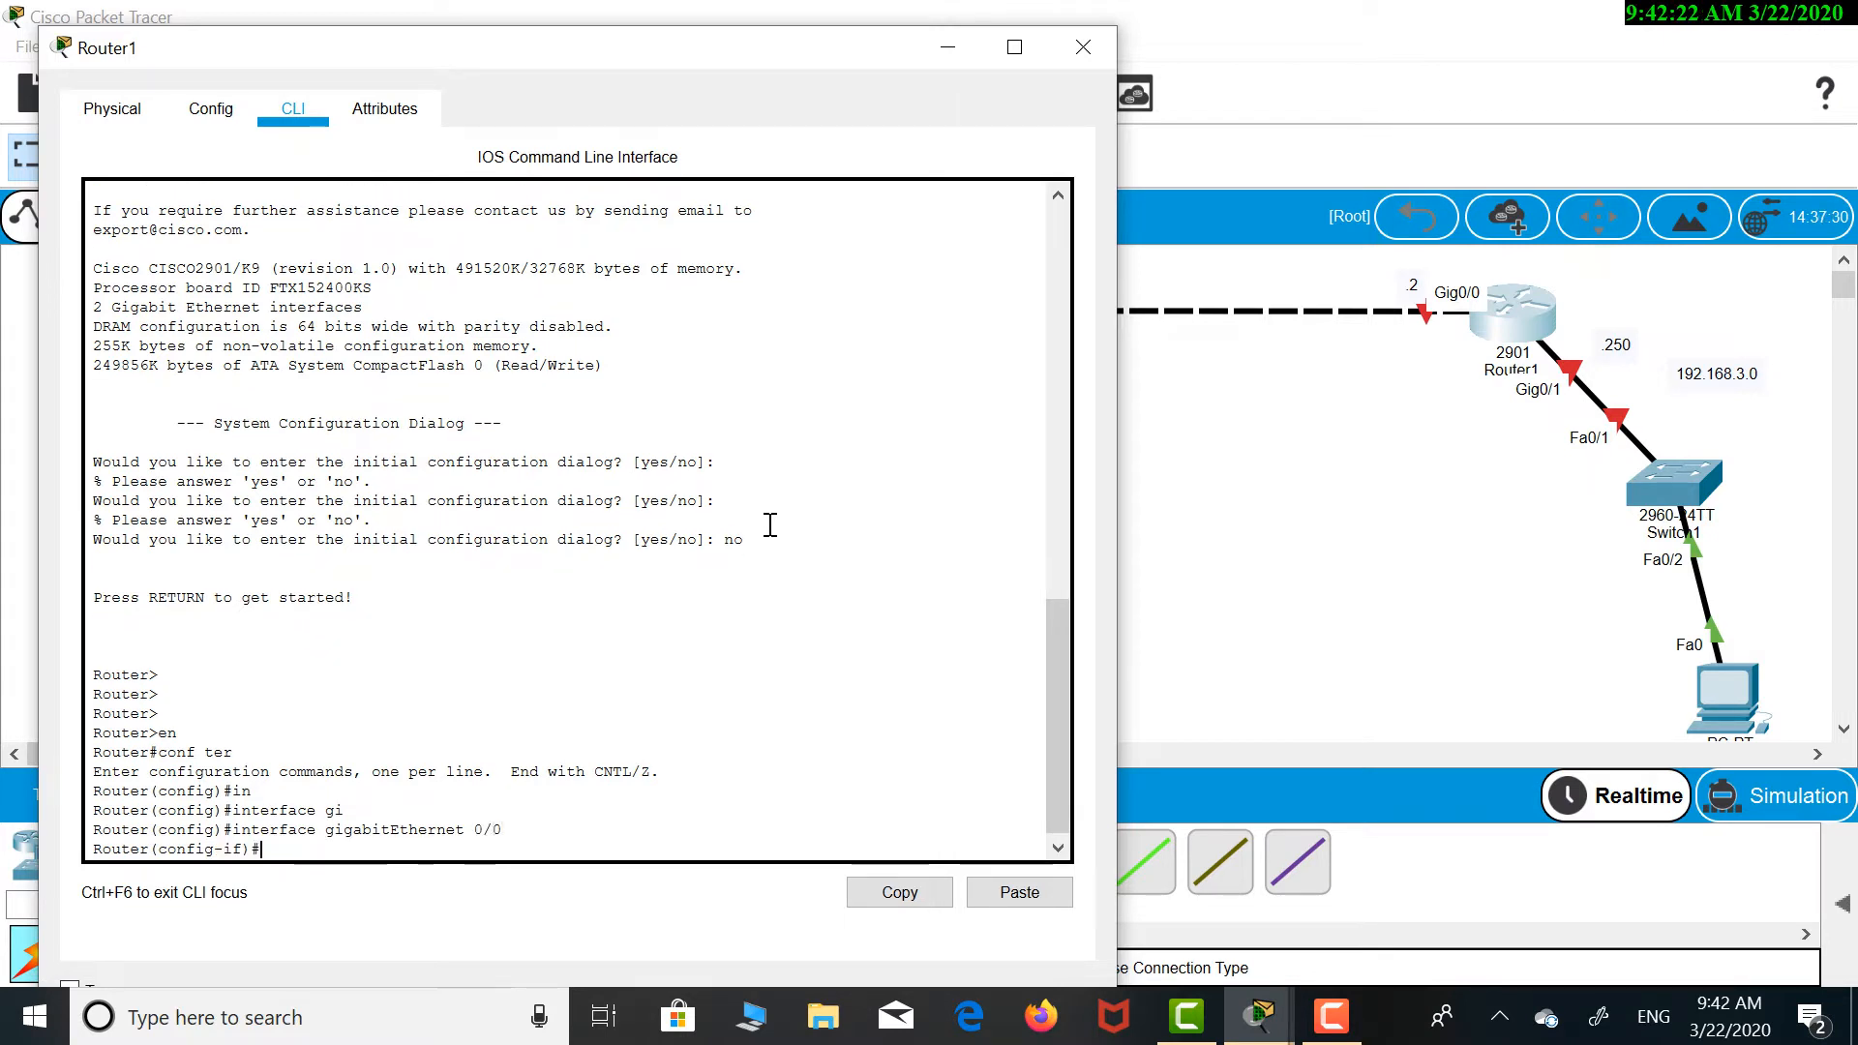
Assign IP address 192.168.2.2 with mask 255.255.255.0 to Router1's gigabitEthernet 0/0
{"action": "type", "text": "ip ad"}
{"action": "key", "text": "Tab"}
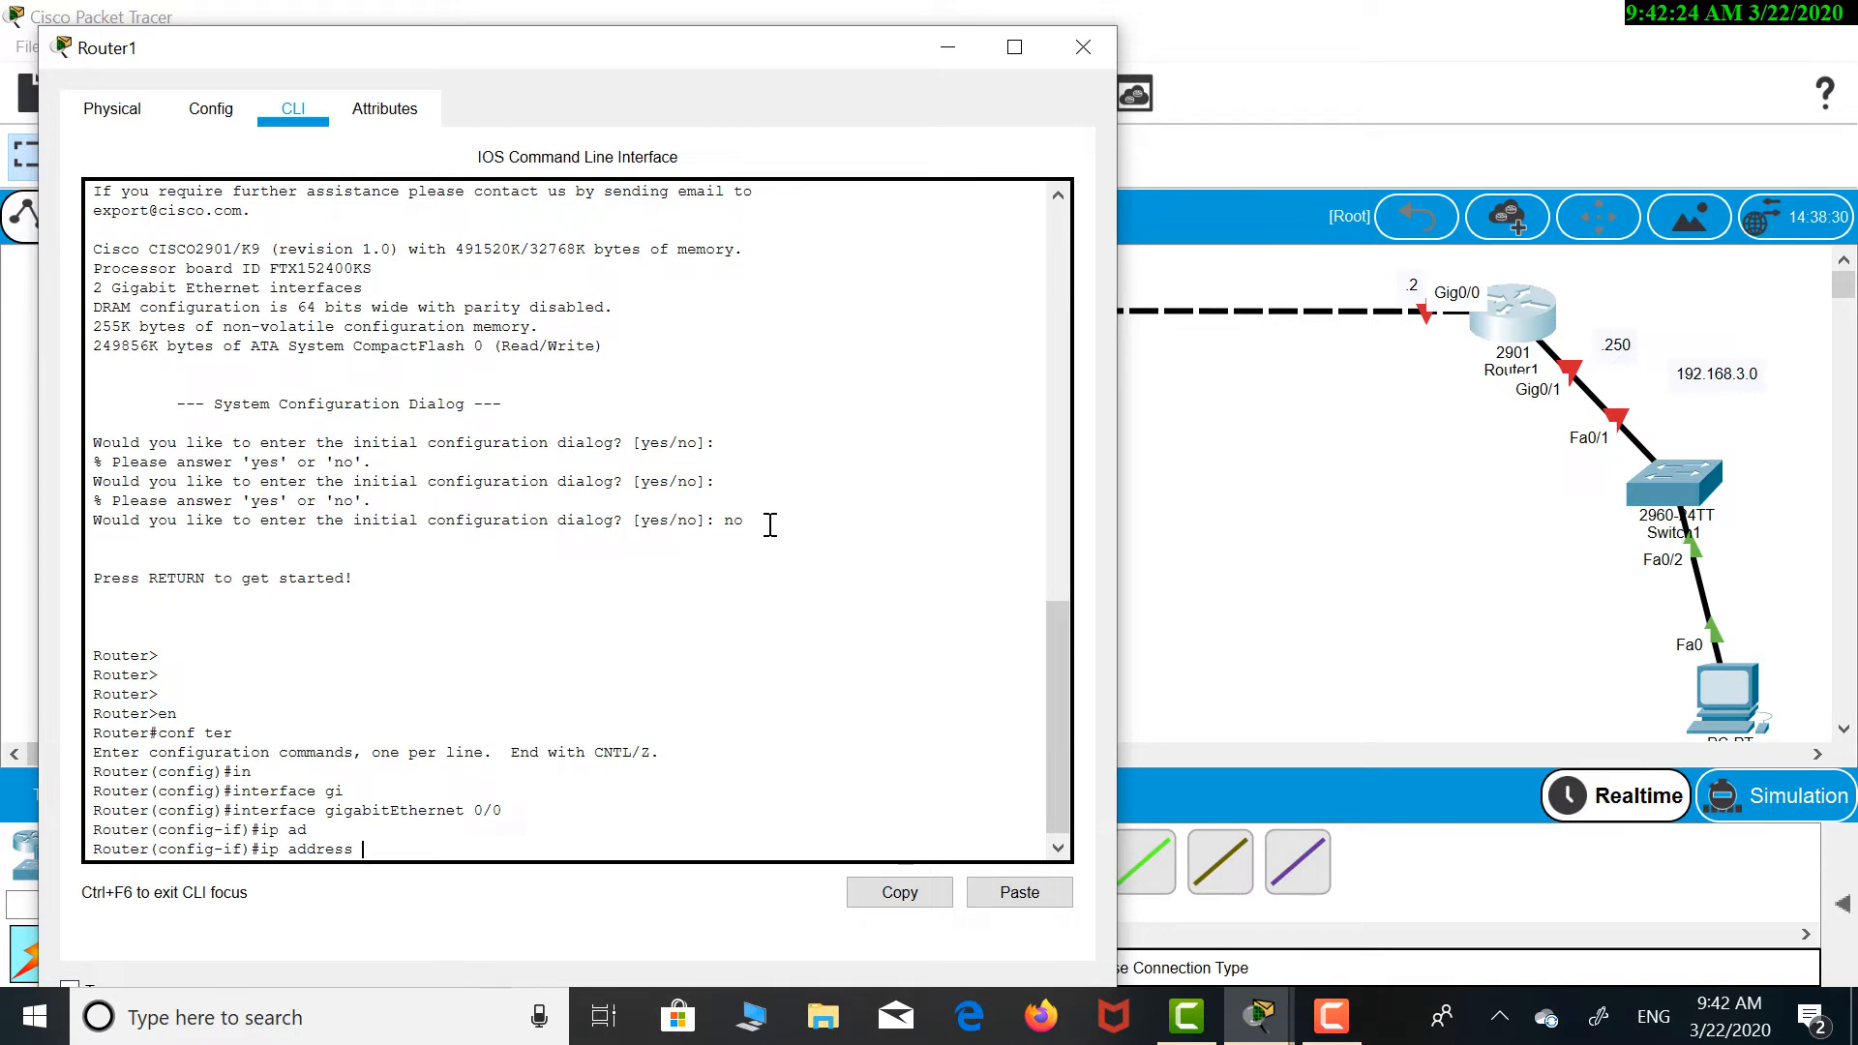
{"action": "type", "text": "192.1"}
{"action": "type", "text": "68.2.2 255.255.255.0"}
{"action": "key", "text": "Return"}
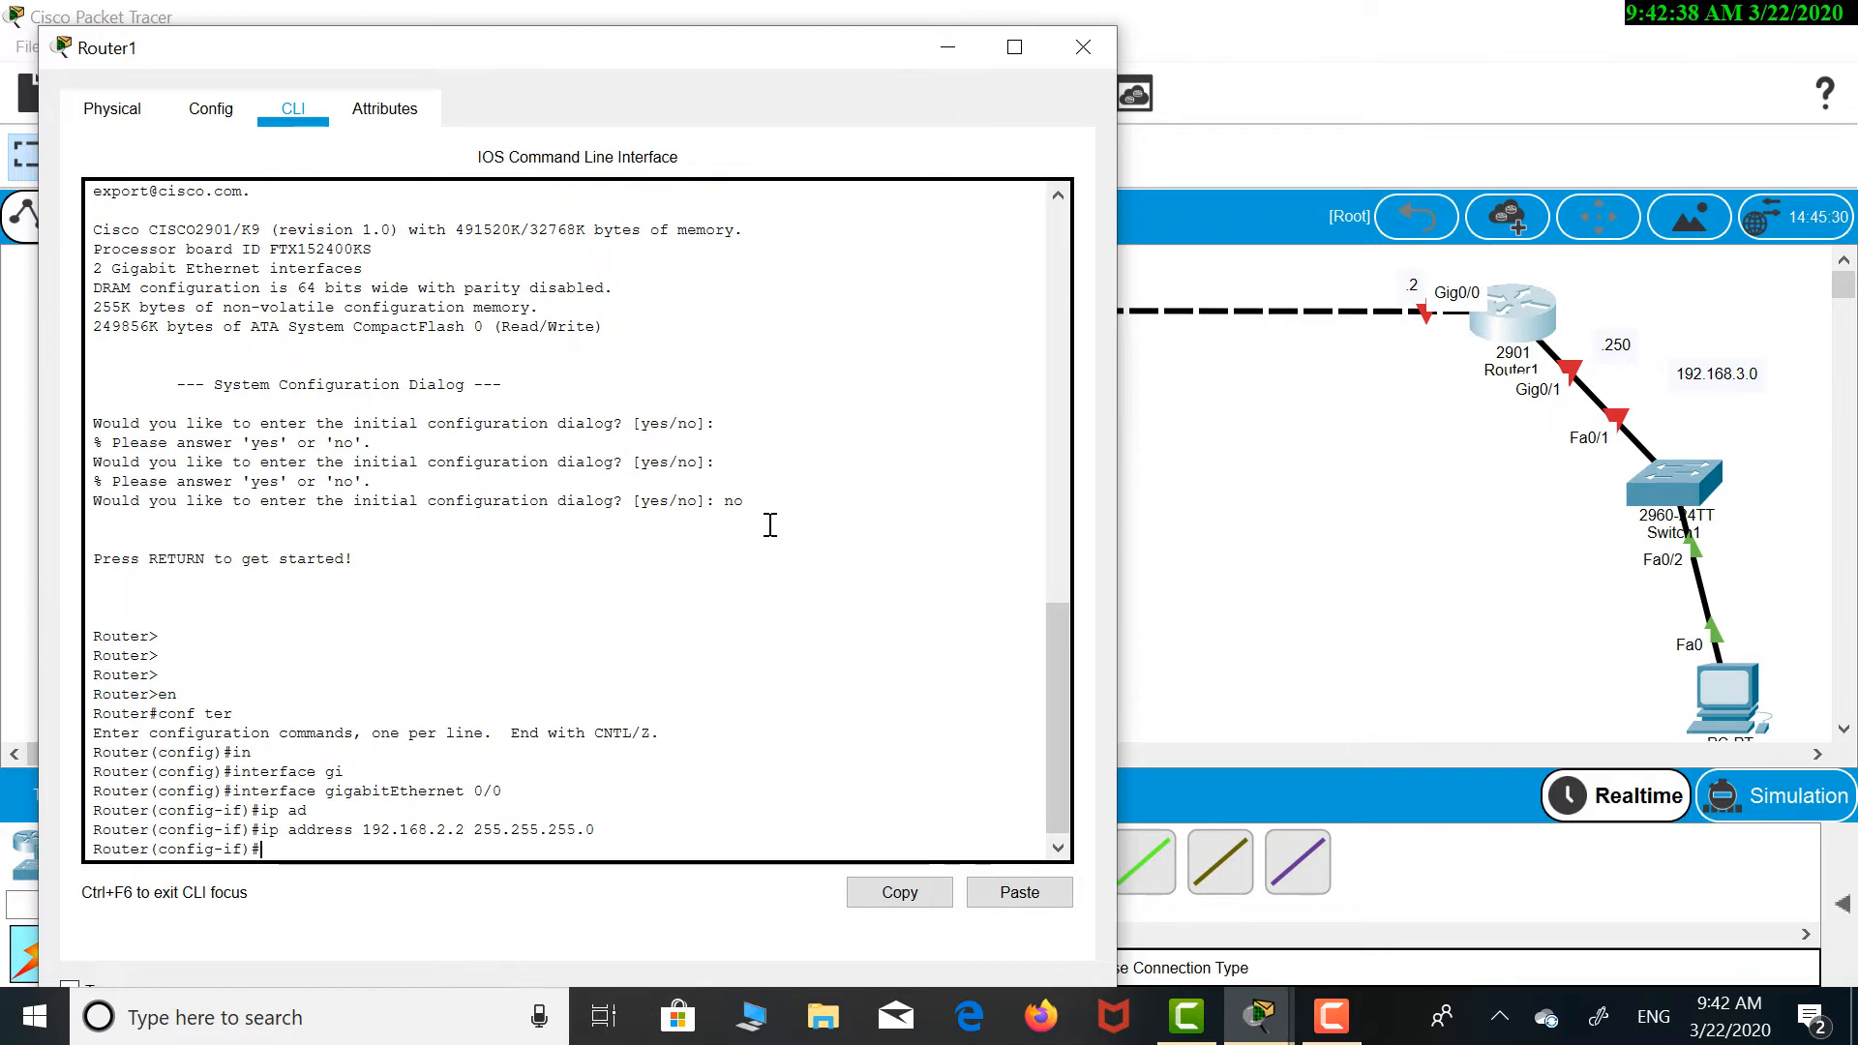
Enable Router1's gigabitEthernet 0/0 with no shutdown and exit back to global configuration mode
{"action": "type", "text": "no sh"}
{"action": "key", "text": "Tab"}
{"action": "key", "text": "Return"}
{"action": "key", "text": "Return"}
{"action": "key", "text": "Return"}
{"action": "key", "text": "Return"}
{"action": "key", "text": "Return"}
{"action": "key", "text": "Return"}
{"action": "key", "text": "Return"}
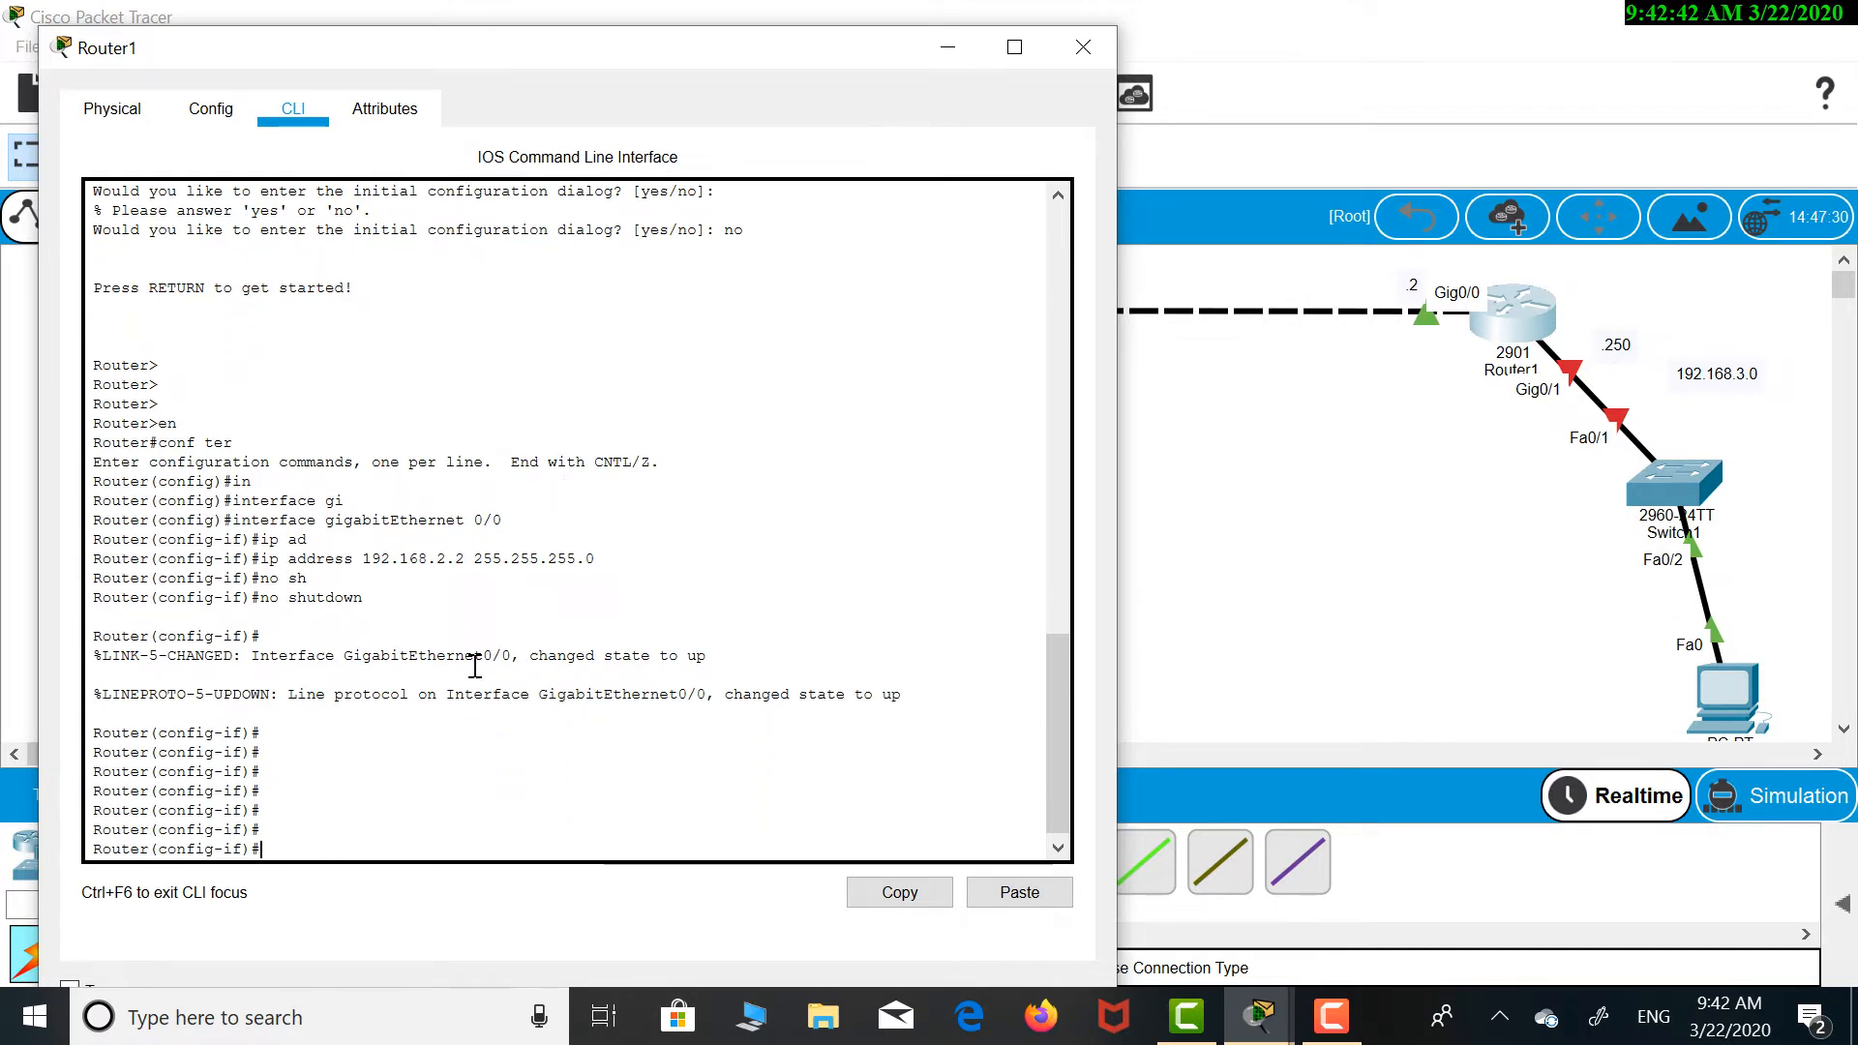
{"action": "type", "text": "exit"}
{"action": "key", "text": "Return"}
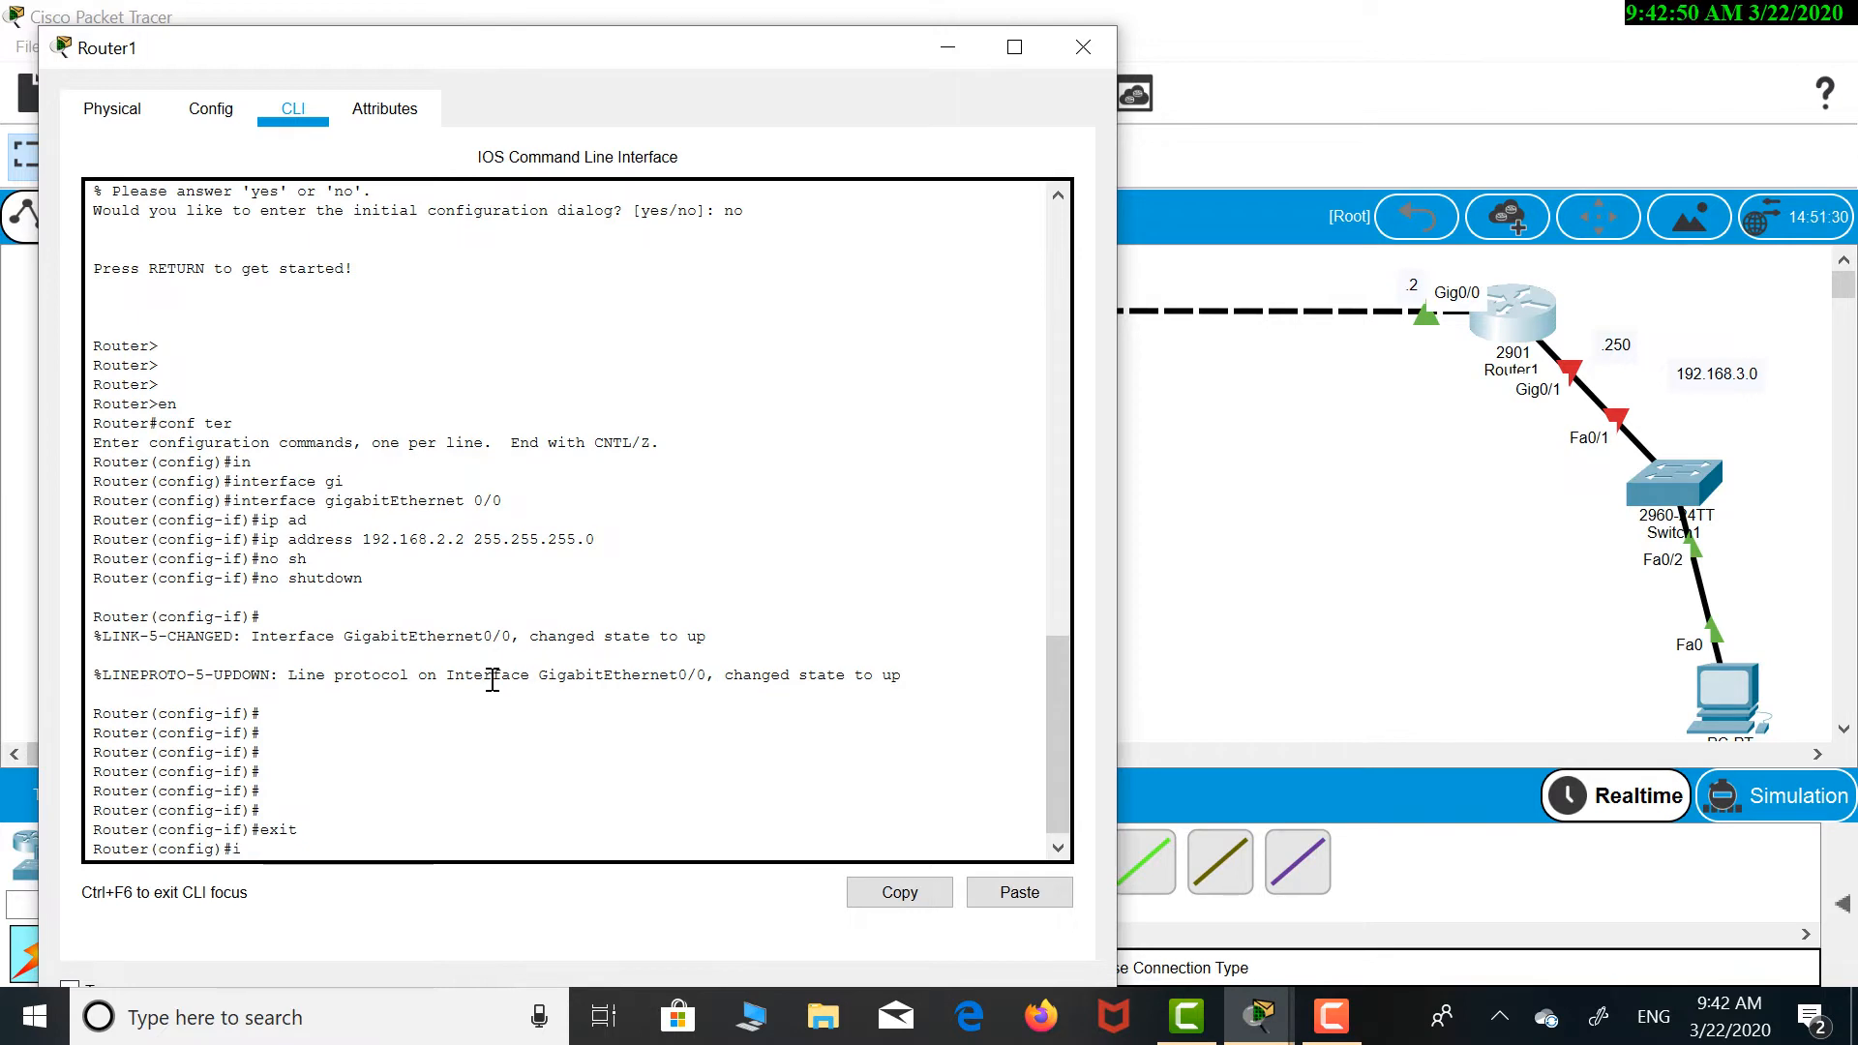
Select interface gigabitEthernet 0/1 in Router1's global configuration mode
{"action": "type", "text": "n"}
{"action": "key", "text": "Tab"}
{"action": "type", "text": "gi"}
{"action": "key", "text": "Tab"}
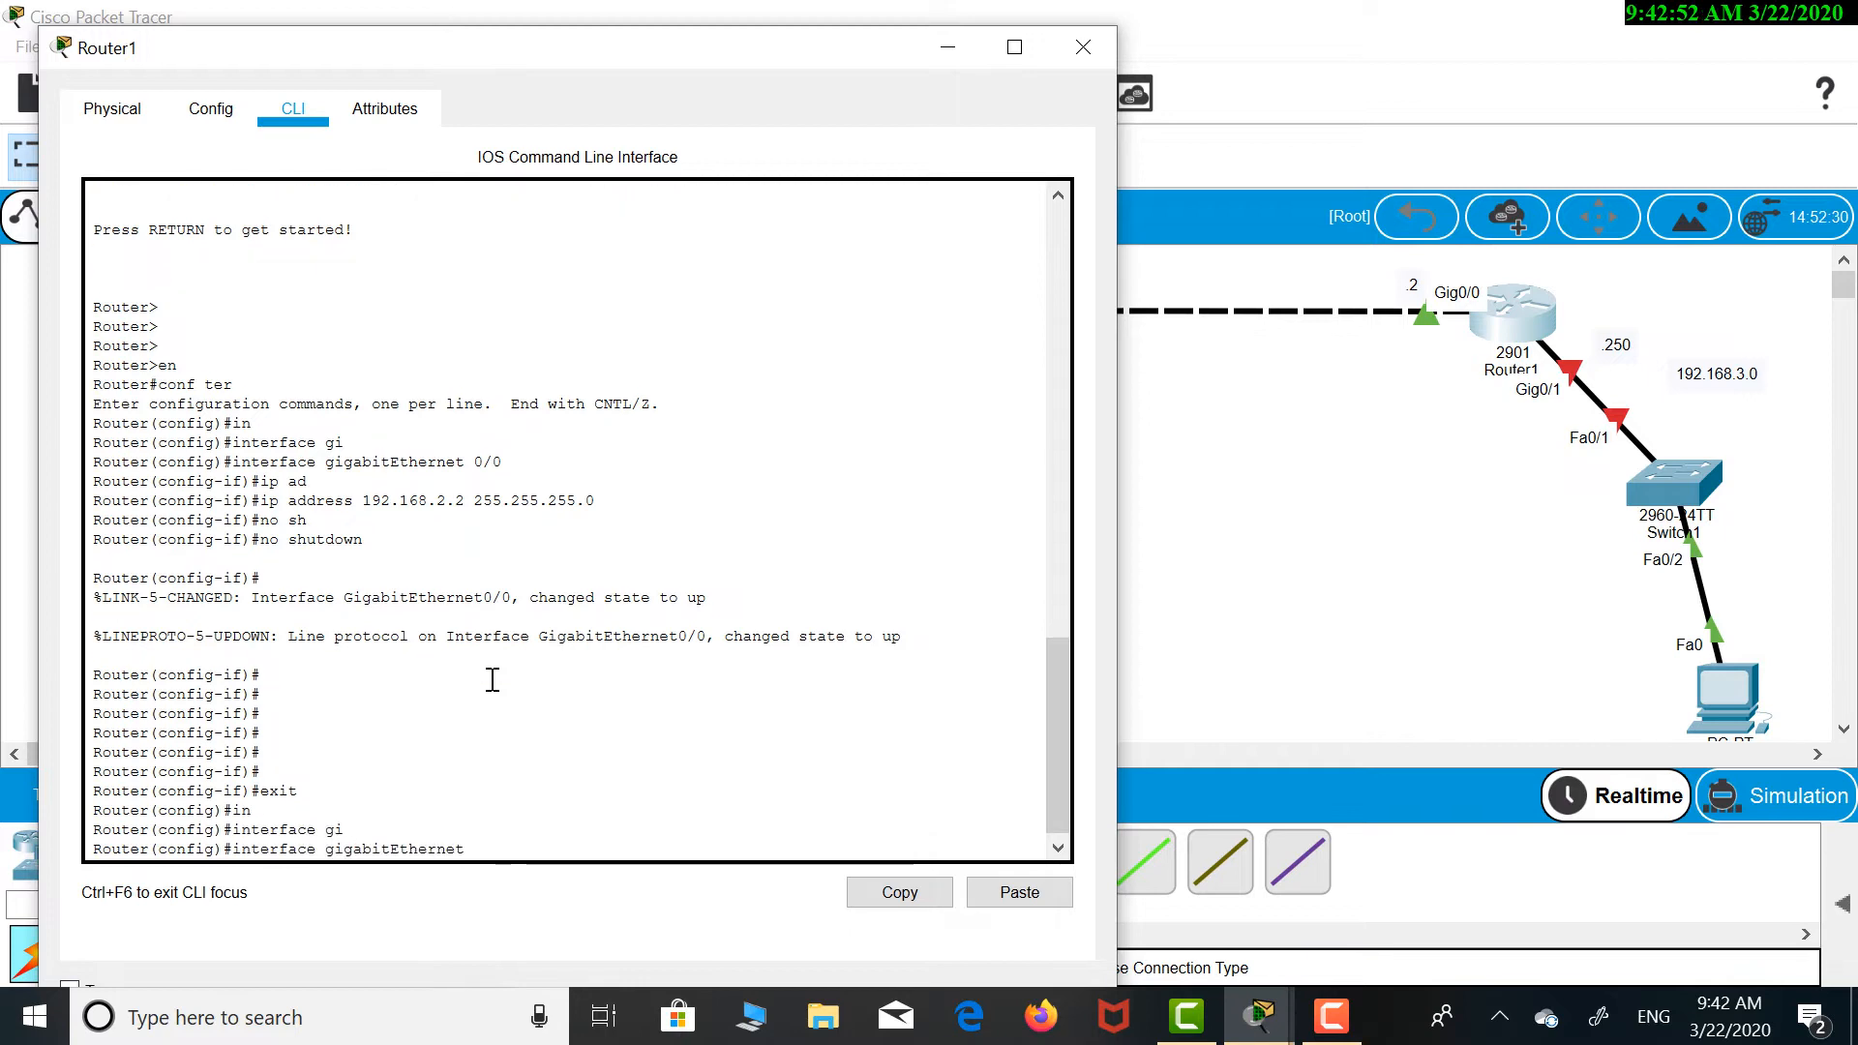
{"action": "type", "text": "0/1"}
{"action": "key", "text": "Return"}
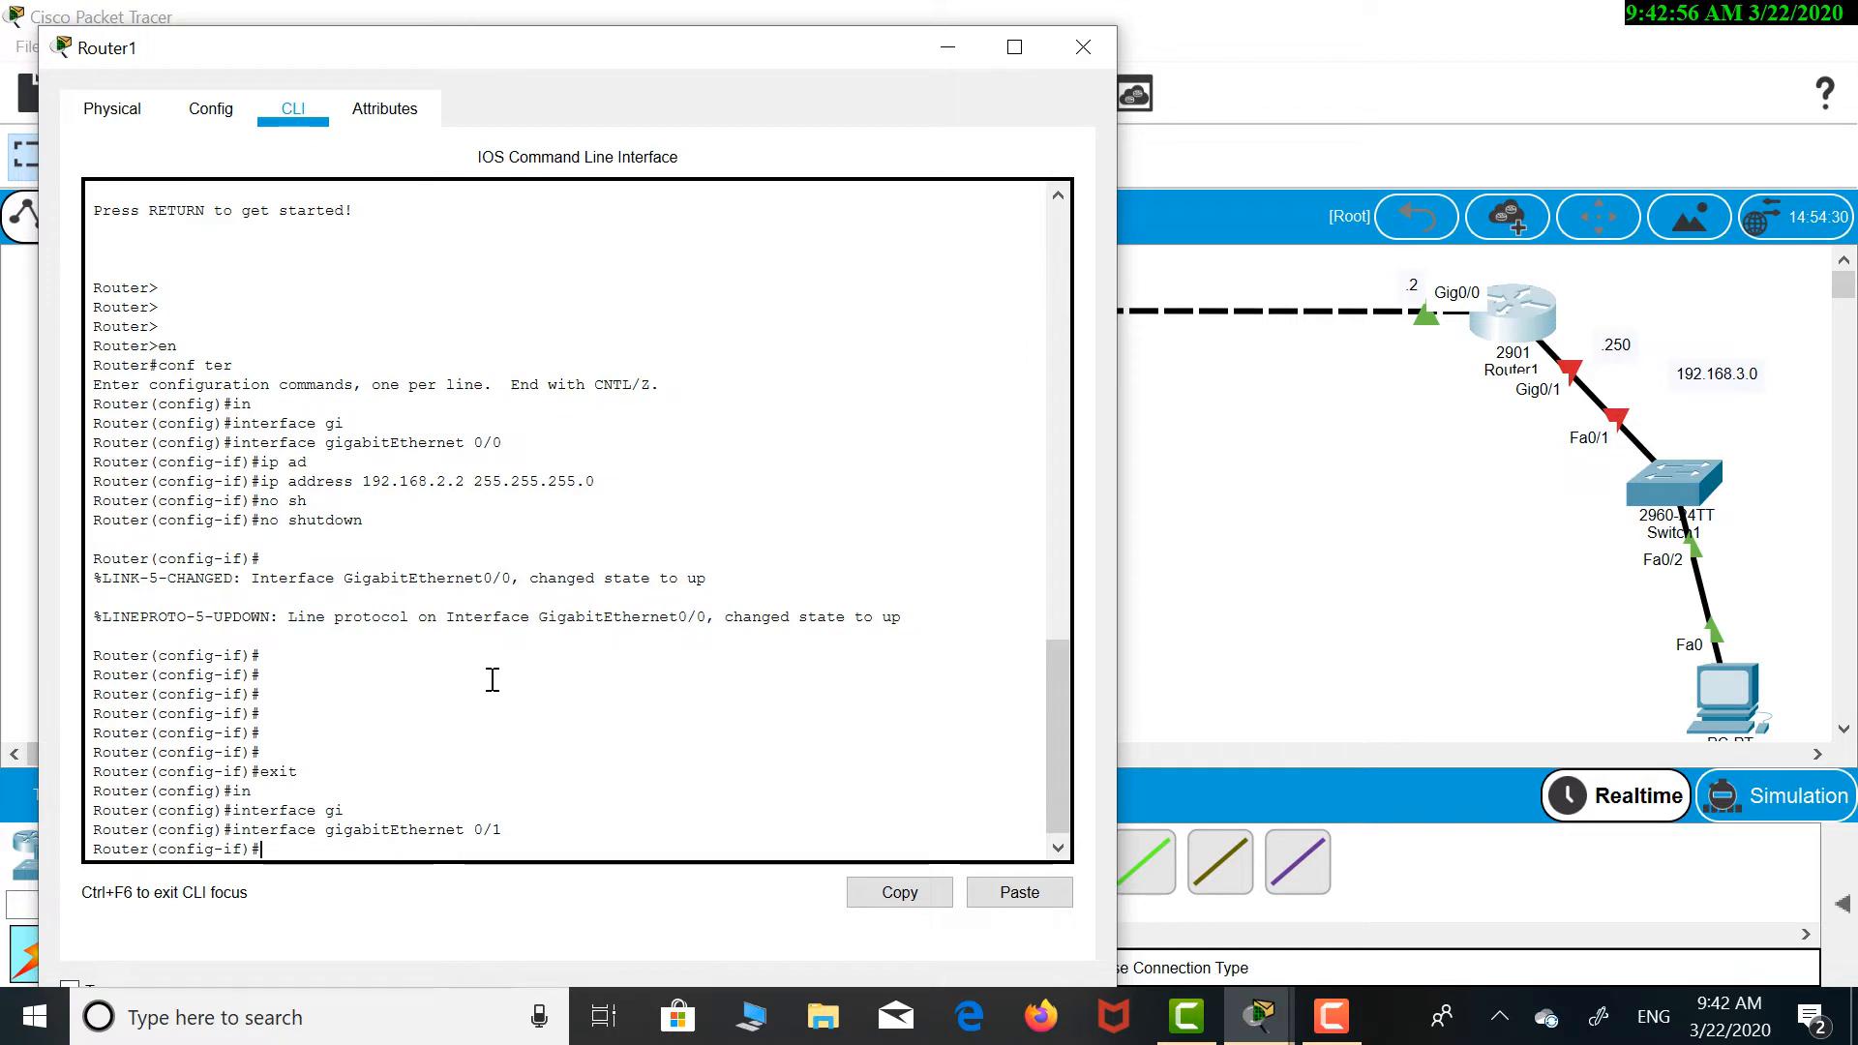
Assign IP address 192.168.3.250 with mask 255.255.255.0 to Router1's gigabitEthernet 0/1
{"action": "type", "text": "ip add"}
{"action": "key", "text": "Tab"}
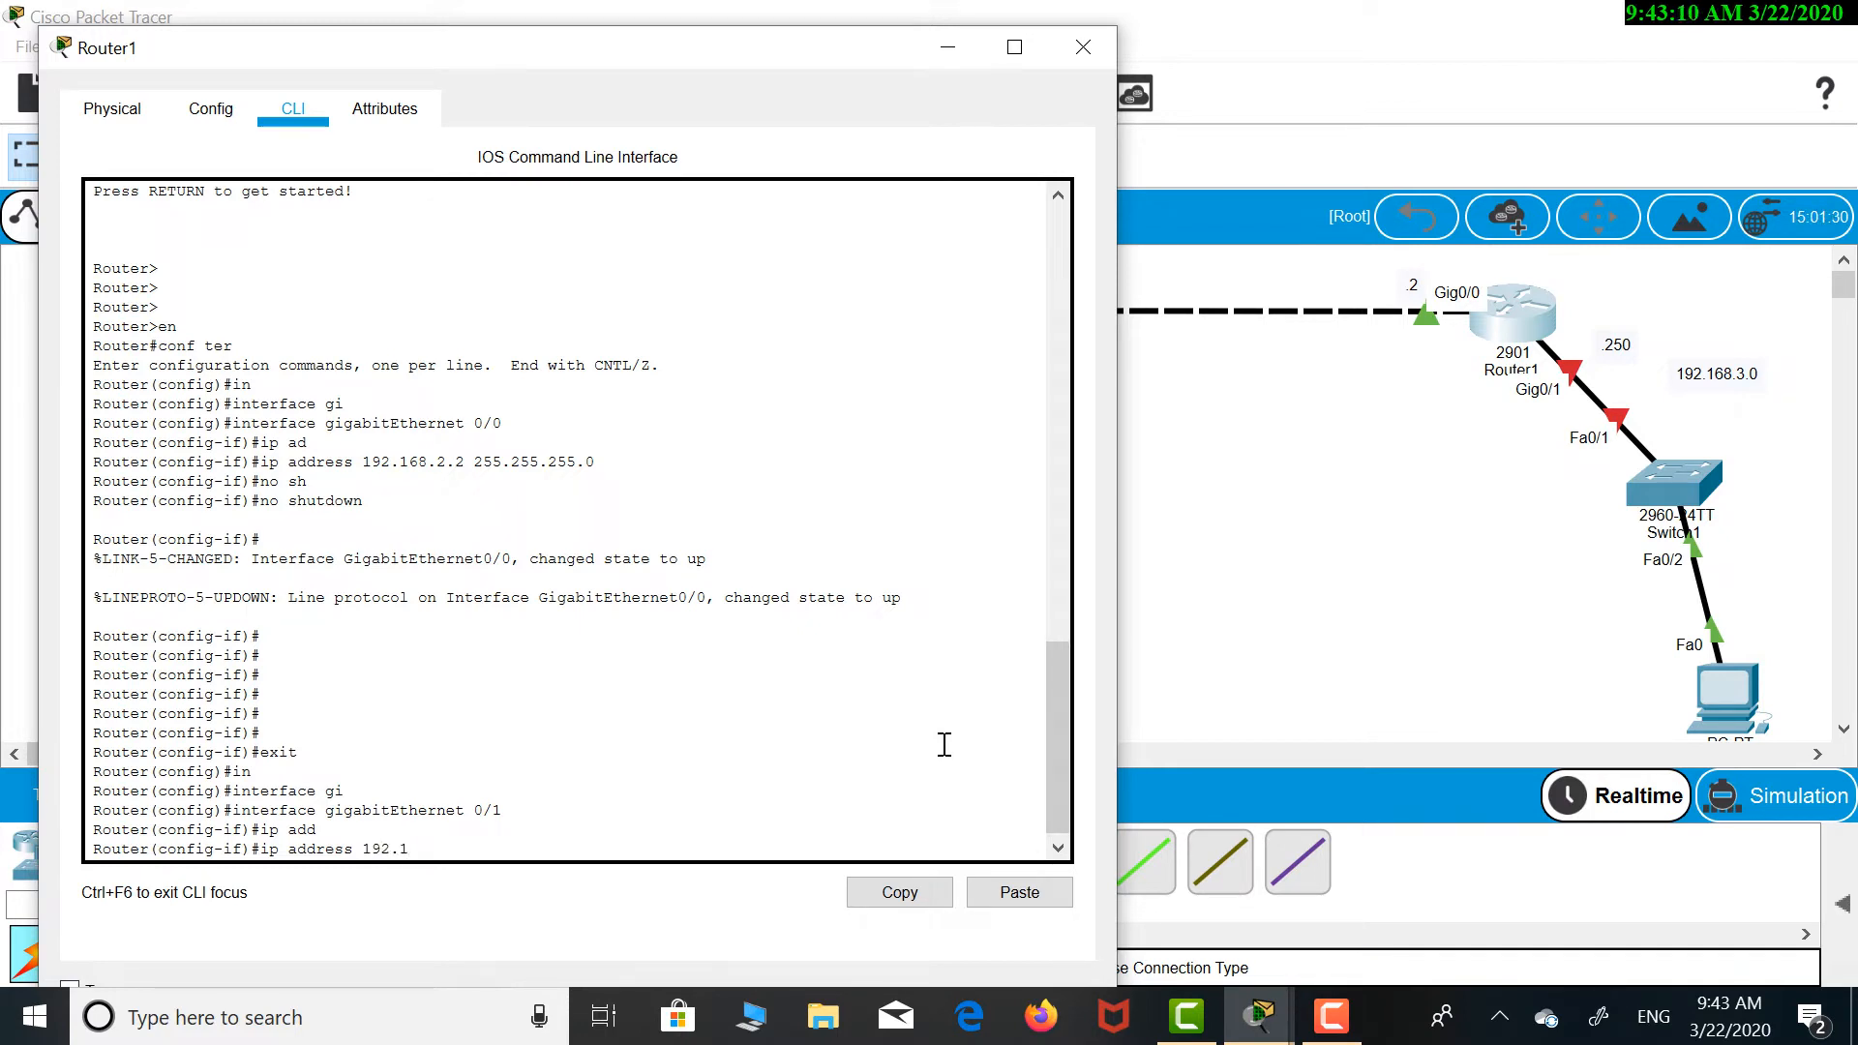
{"action": "type", "text": "68.3.250 255.255.255.0"}
{"action": "key", "text": "Return"}
Enable Router1's gigabitEthernet 0/1 with no shutdown
{"action": "type", "text": "h"}
{"action": "key", "text": "Tab"}
{"action": "key", "text": "Return"}
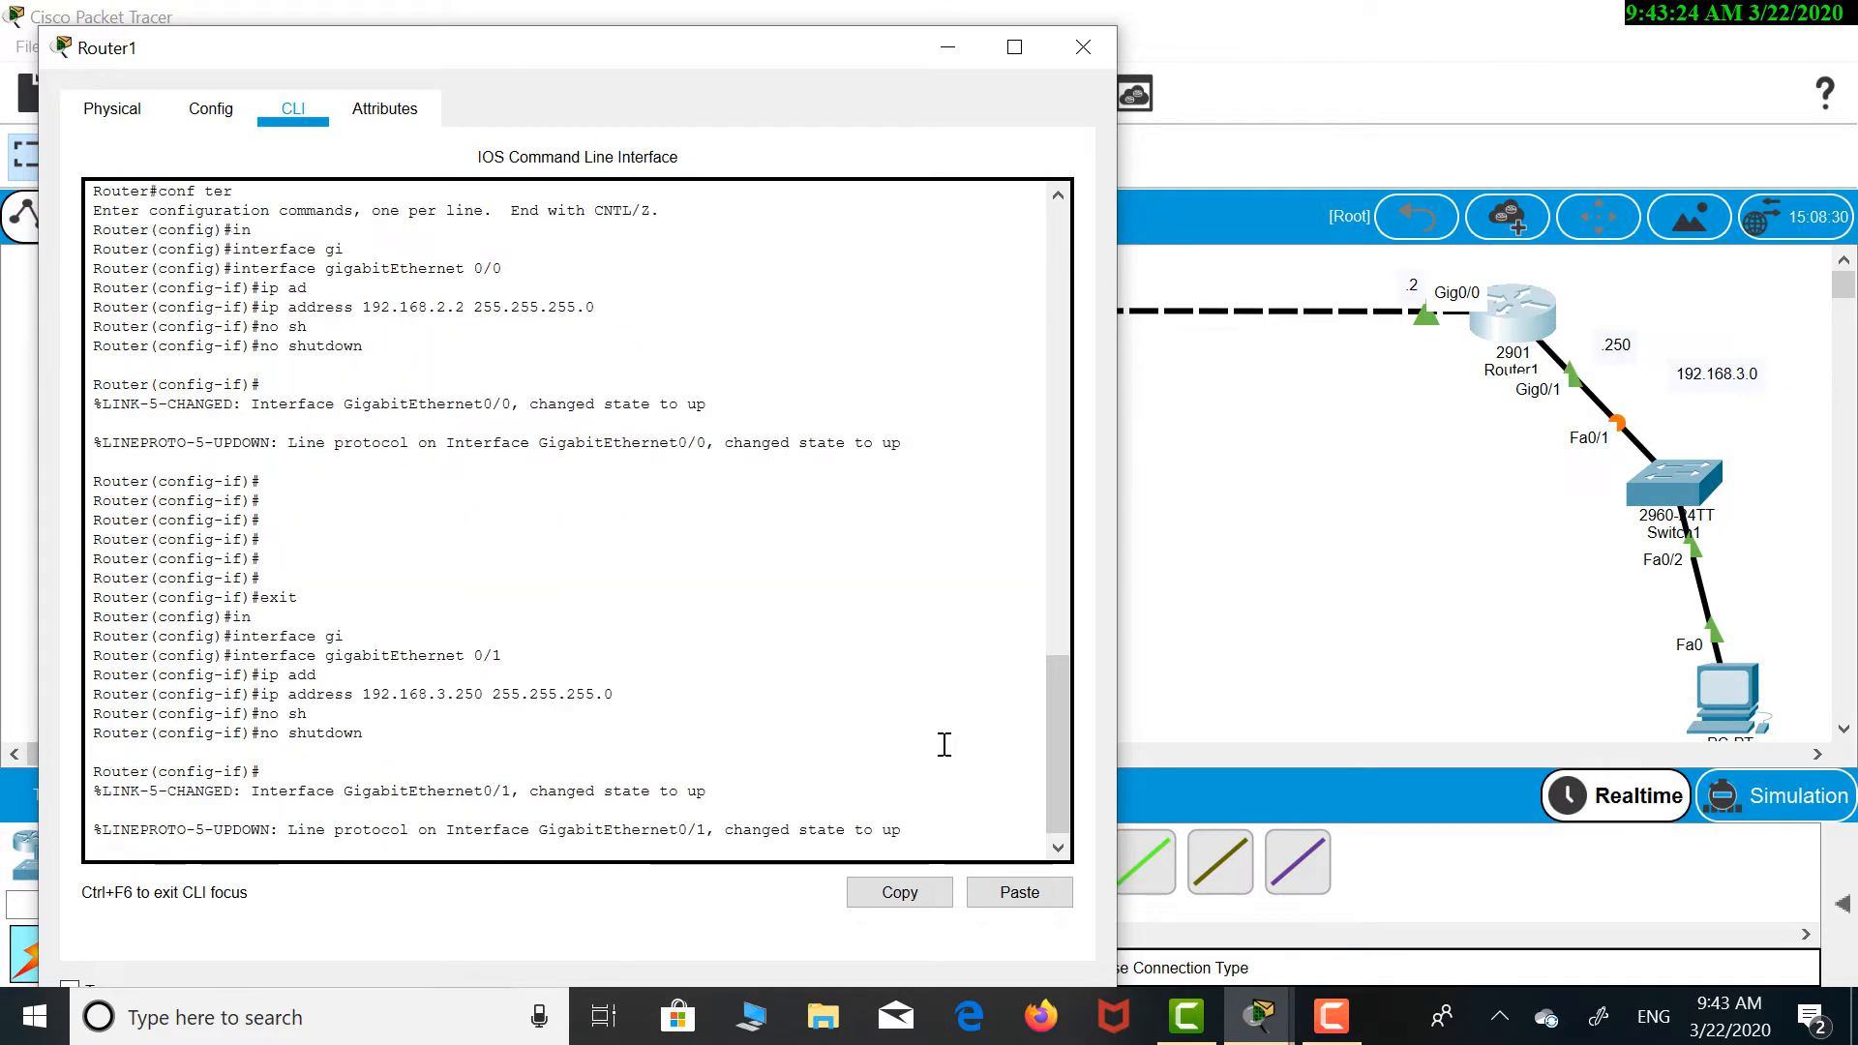
{"action": "key", "text": "Return"}
{"action": "key", "text": "Return"}
{"action": "key", "text": "Return"}
{"action": "key", "text": "Return"}
{"action": "key", "text": "Return"}
Exit Router1's configuration modes back to privileged mode and close the router's window
{"action": "type", "text": "exit"}
{"action": "key", "text": "Return"}
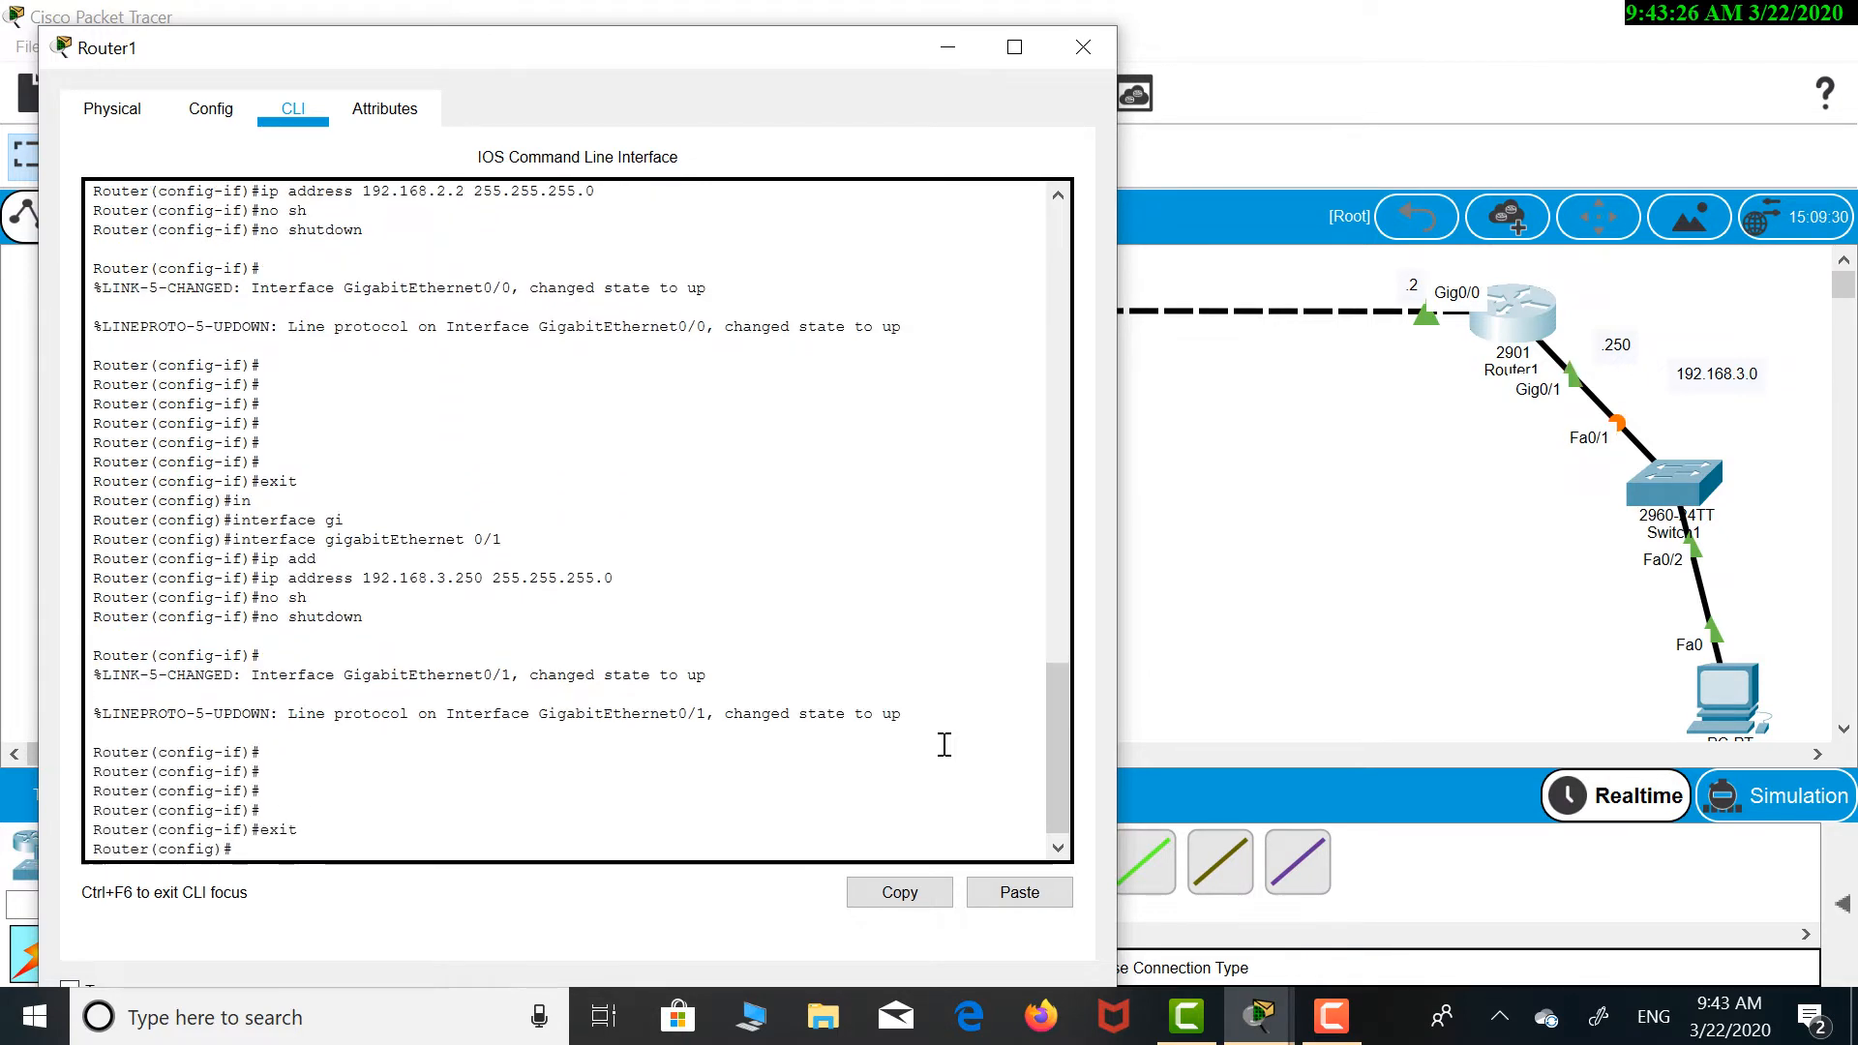
{"action": "key", "text": "Return"}
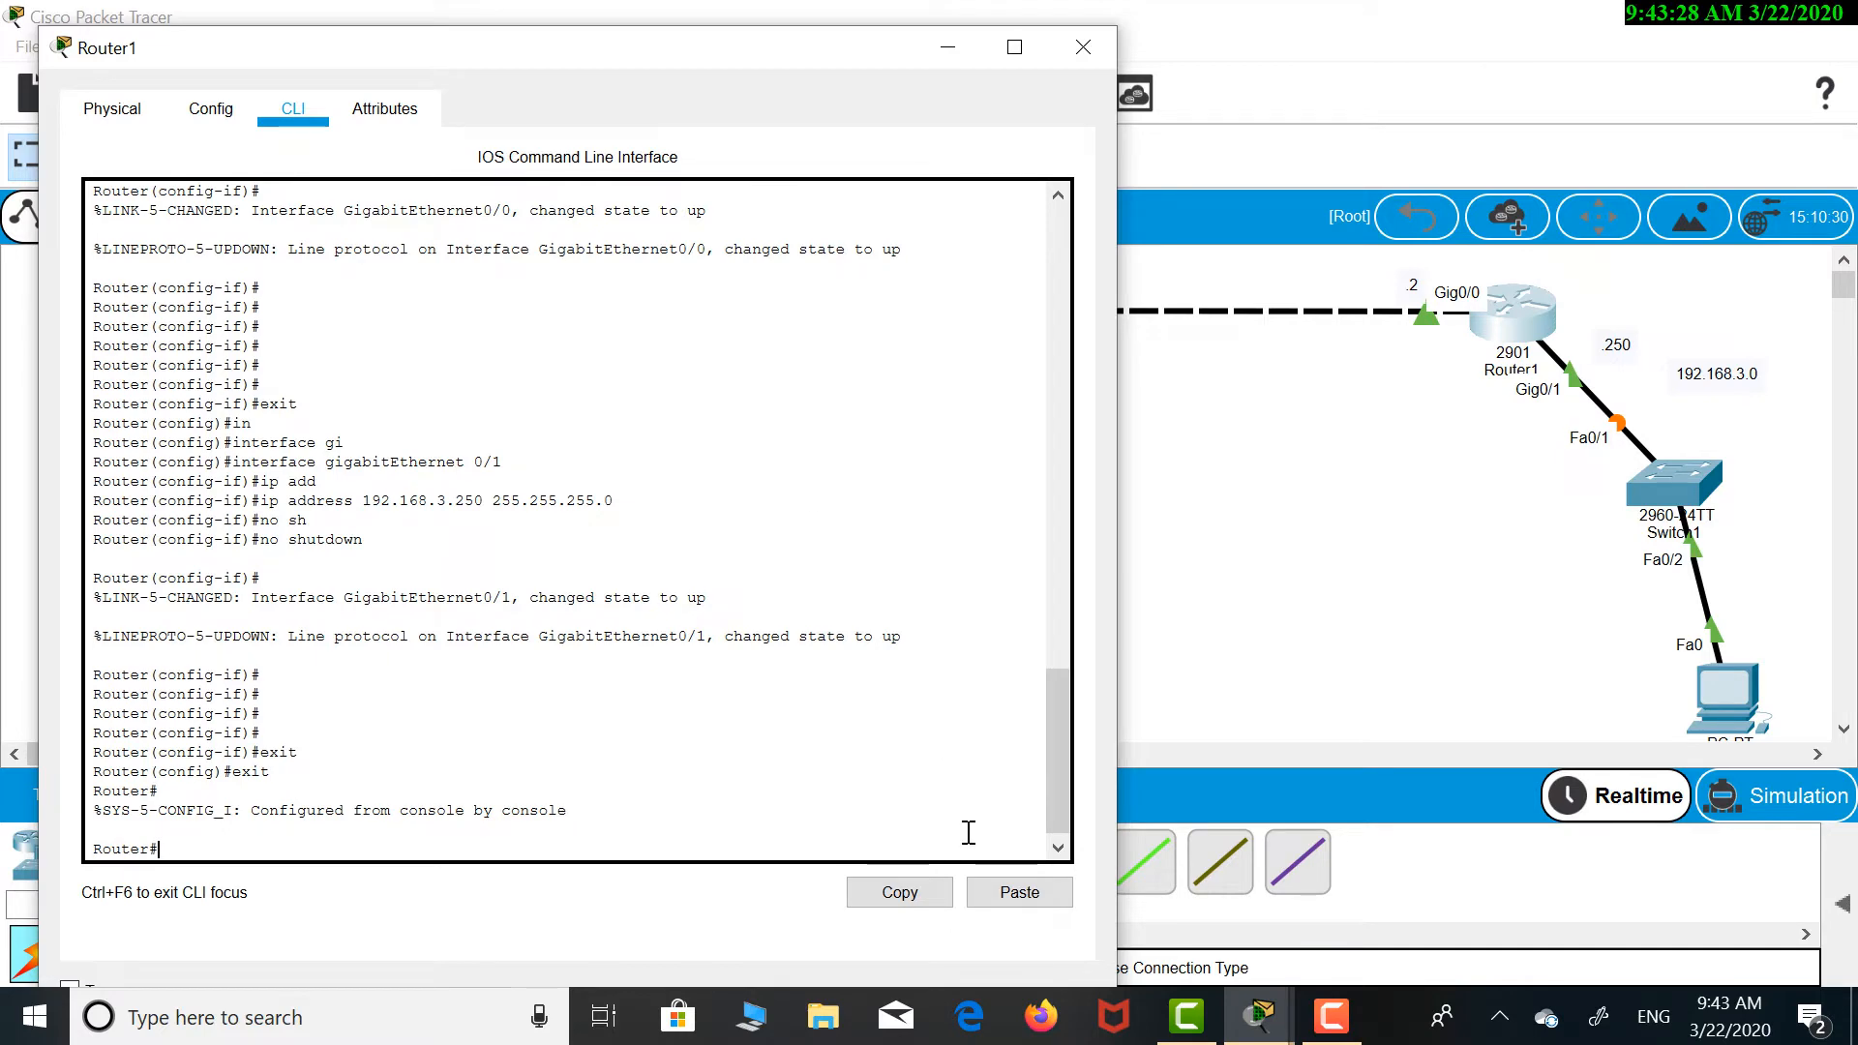
{"action": "left_click", "coordinate": [1083, 47]}
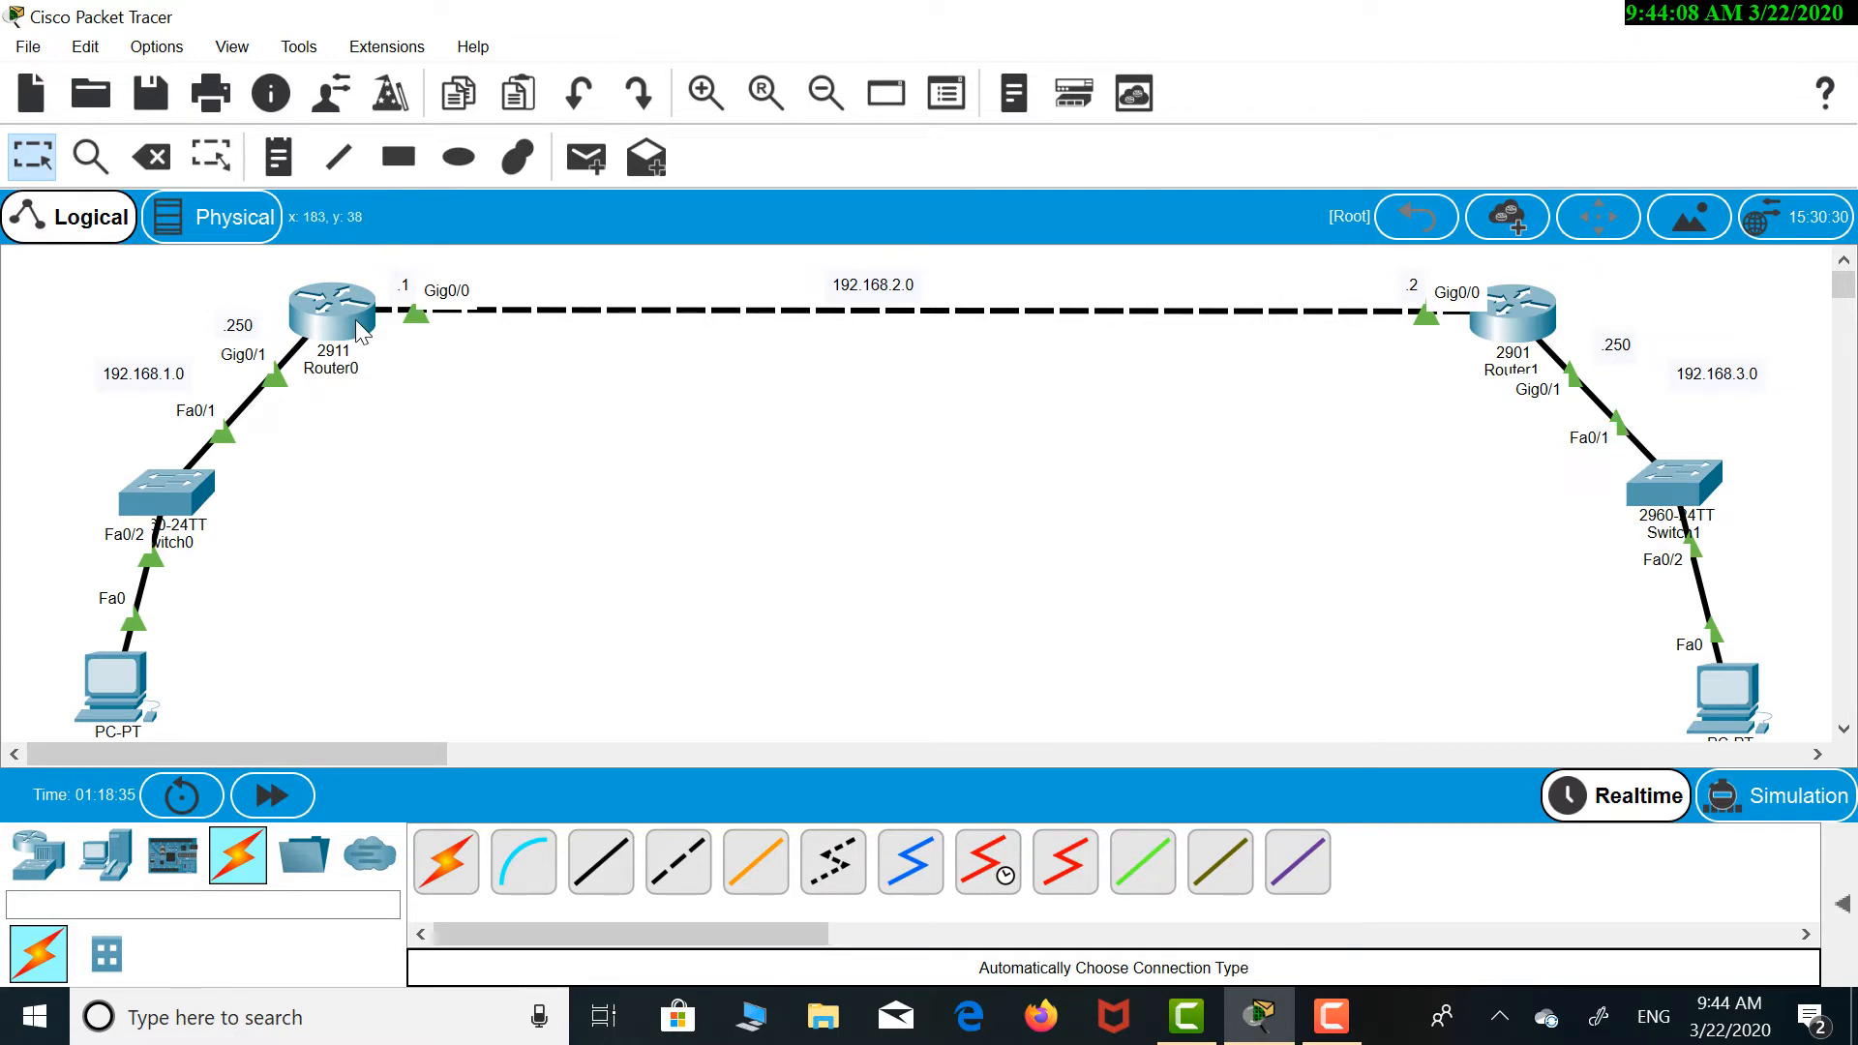
Reopen Router0's command line and exit interface and global configuration back to privileged mode
{"action": "left_click", "coordinate": [358, 329]}
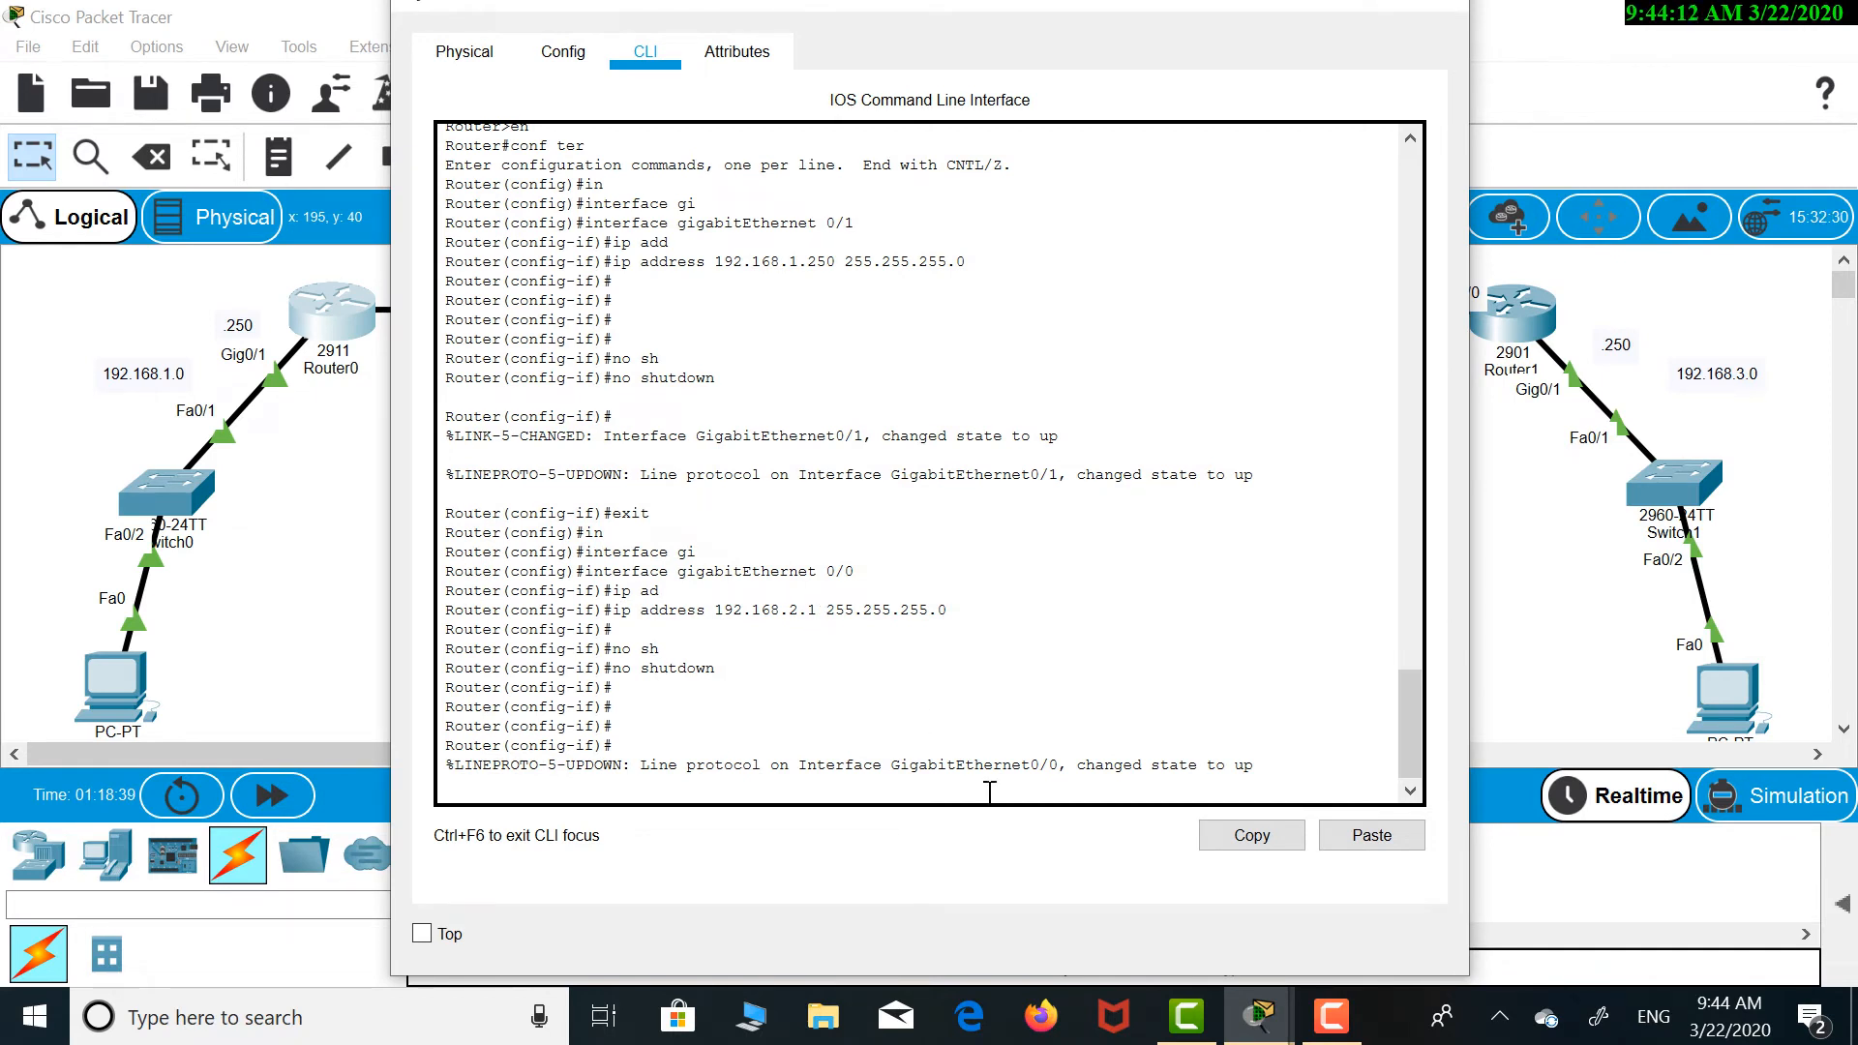
{"action": "key", "text": "Return"}
{"action": "key", "text": "Return"}
{"action": "key", "text": "Return"}
{"action": "type", "text": "er(config-if)#e"}
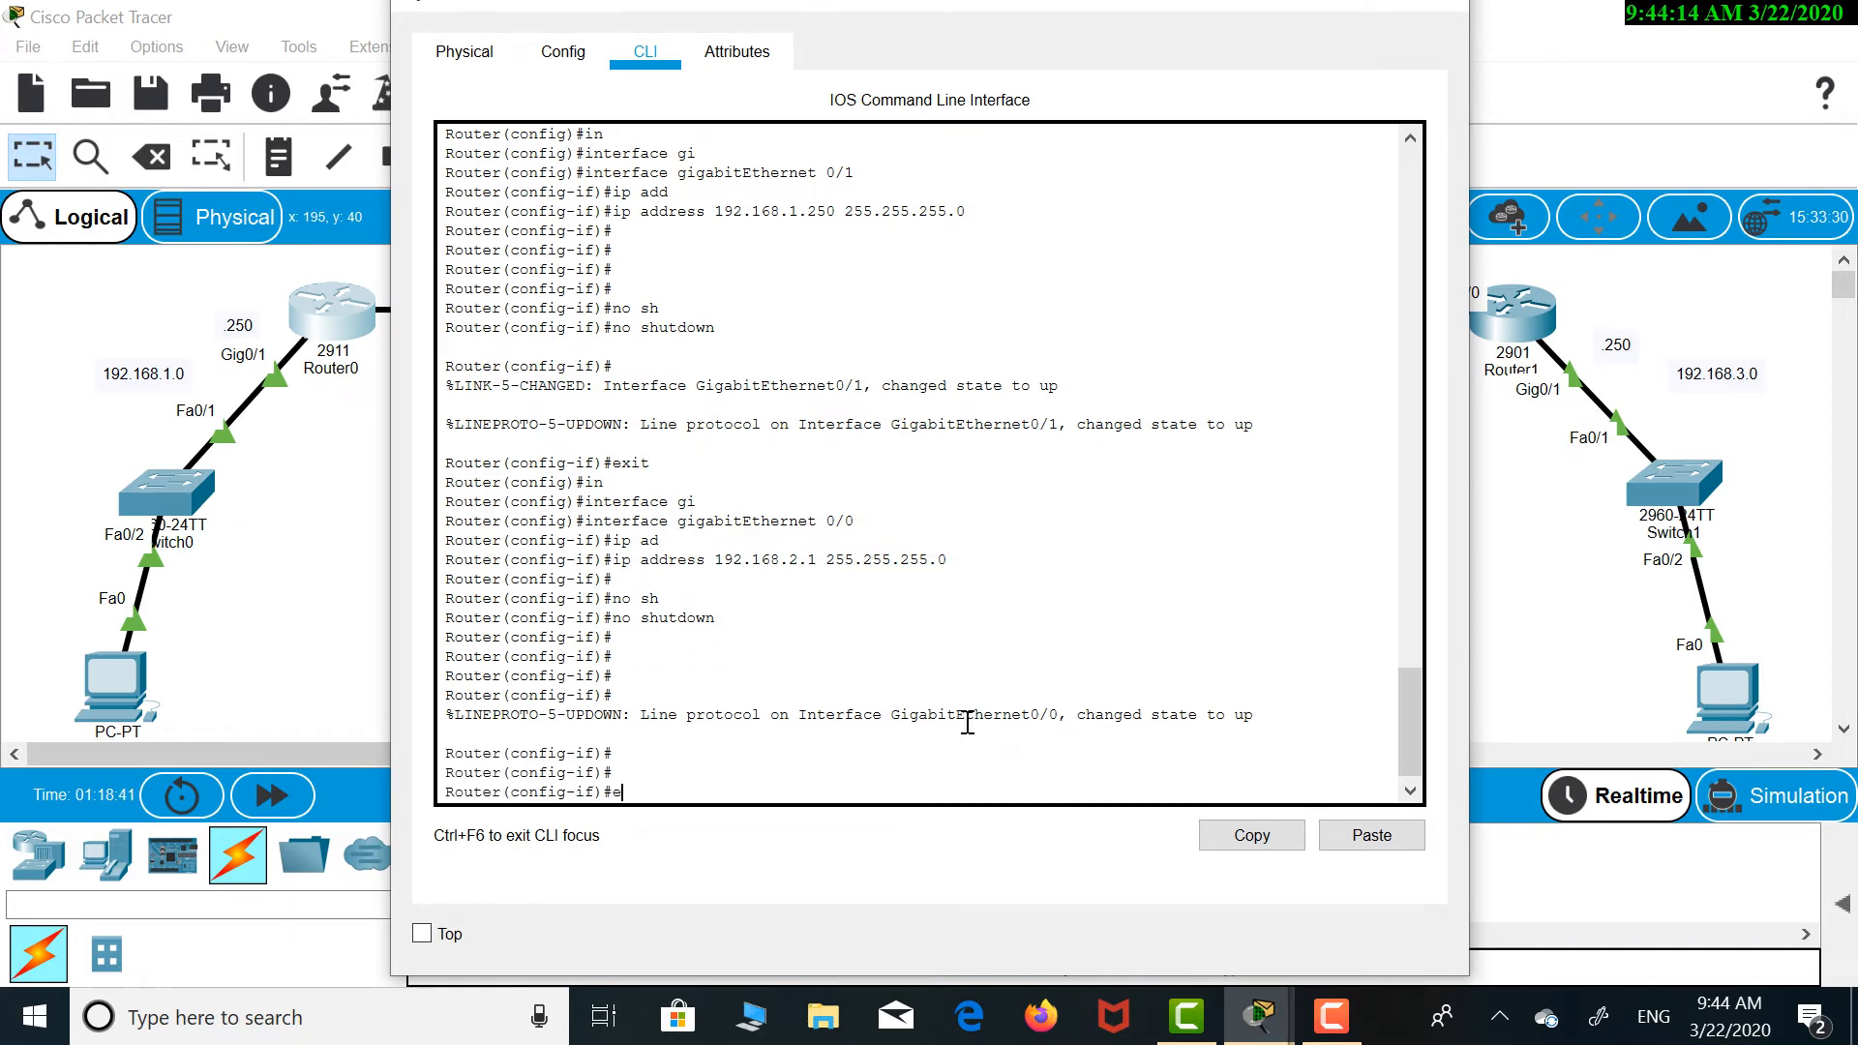
{"action": "type", "text": "xit"}
{"action": "key", "text": "Return"}
{"action": "type", "text": "exit"}
{"action": "key", "text": "Return"}
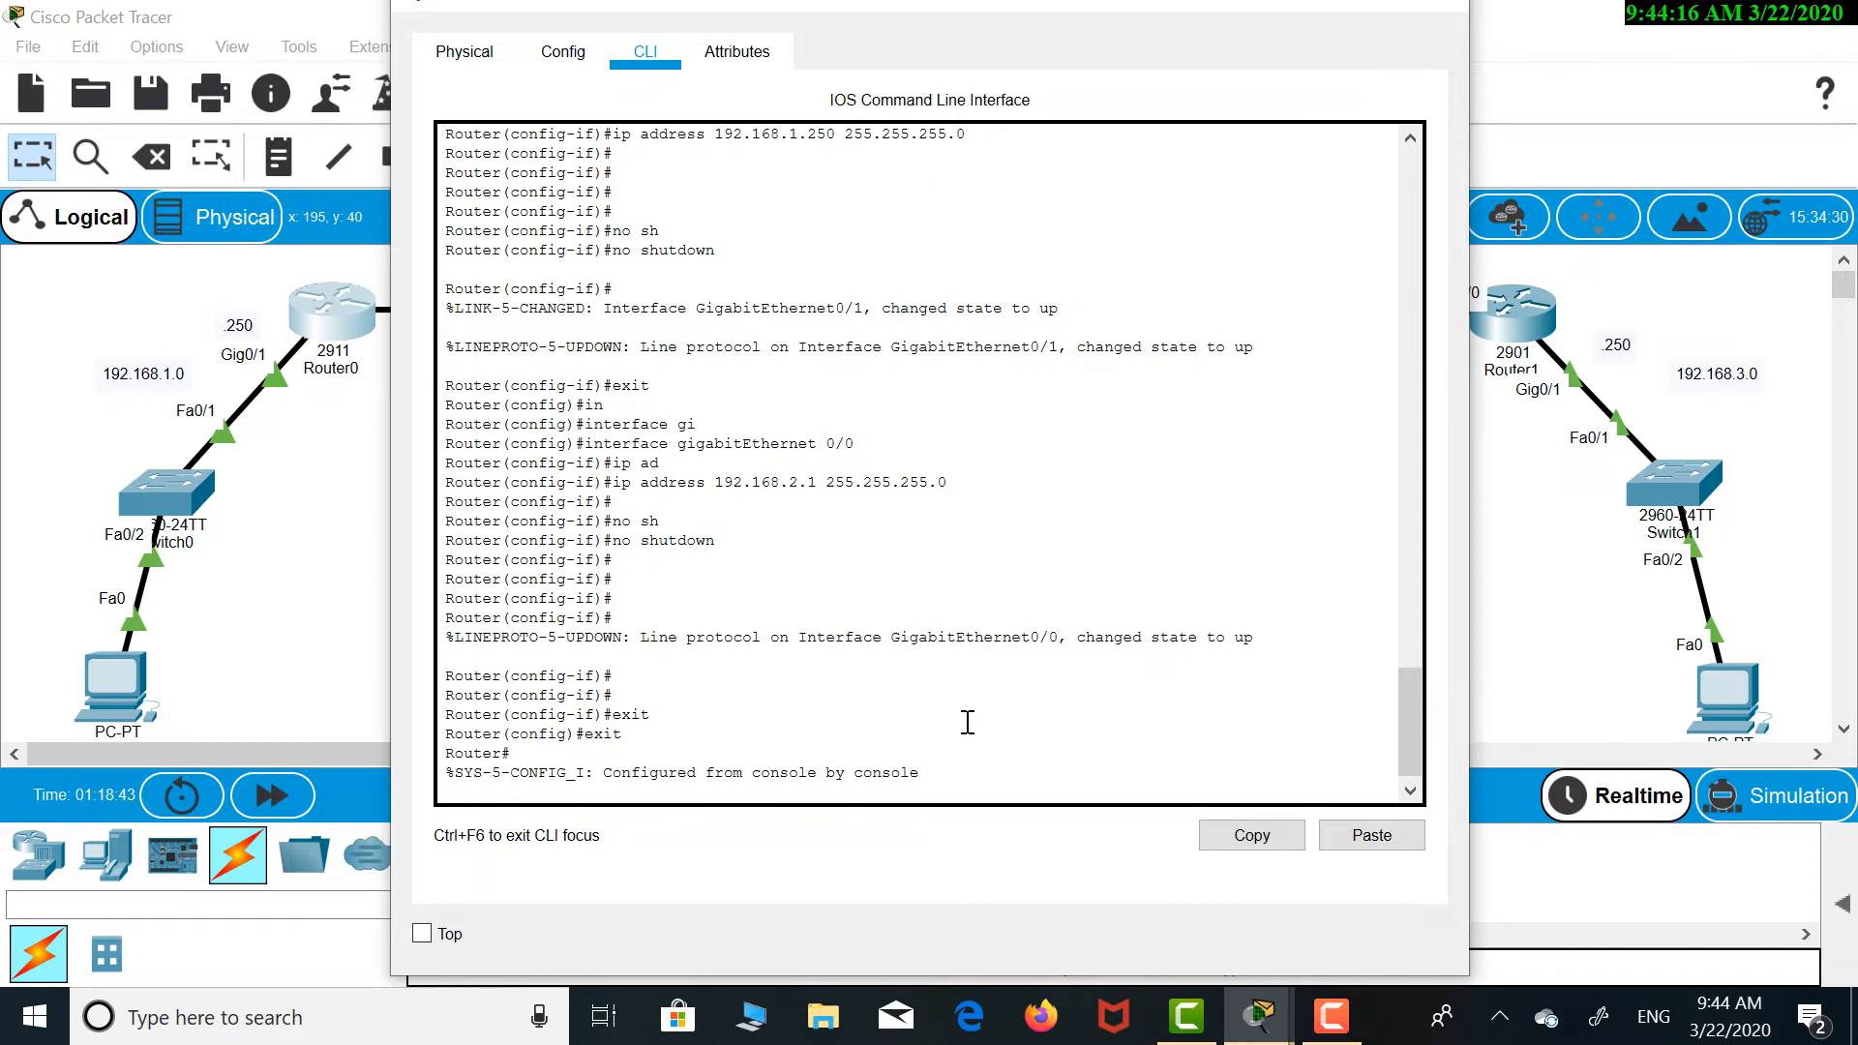
{"action": "key", "text": "Return"}
{"action": "key", "text": "Return"}
{"action": "key", "text": "Return"}
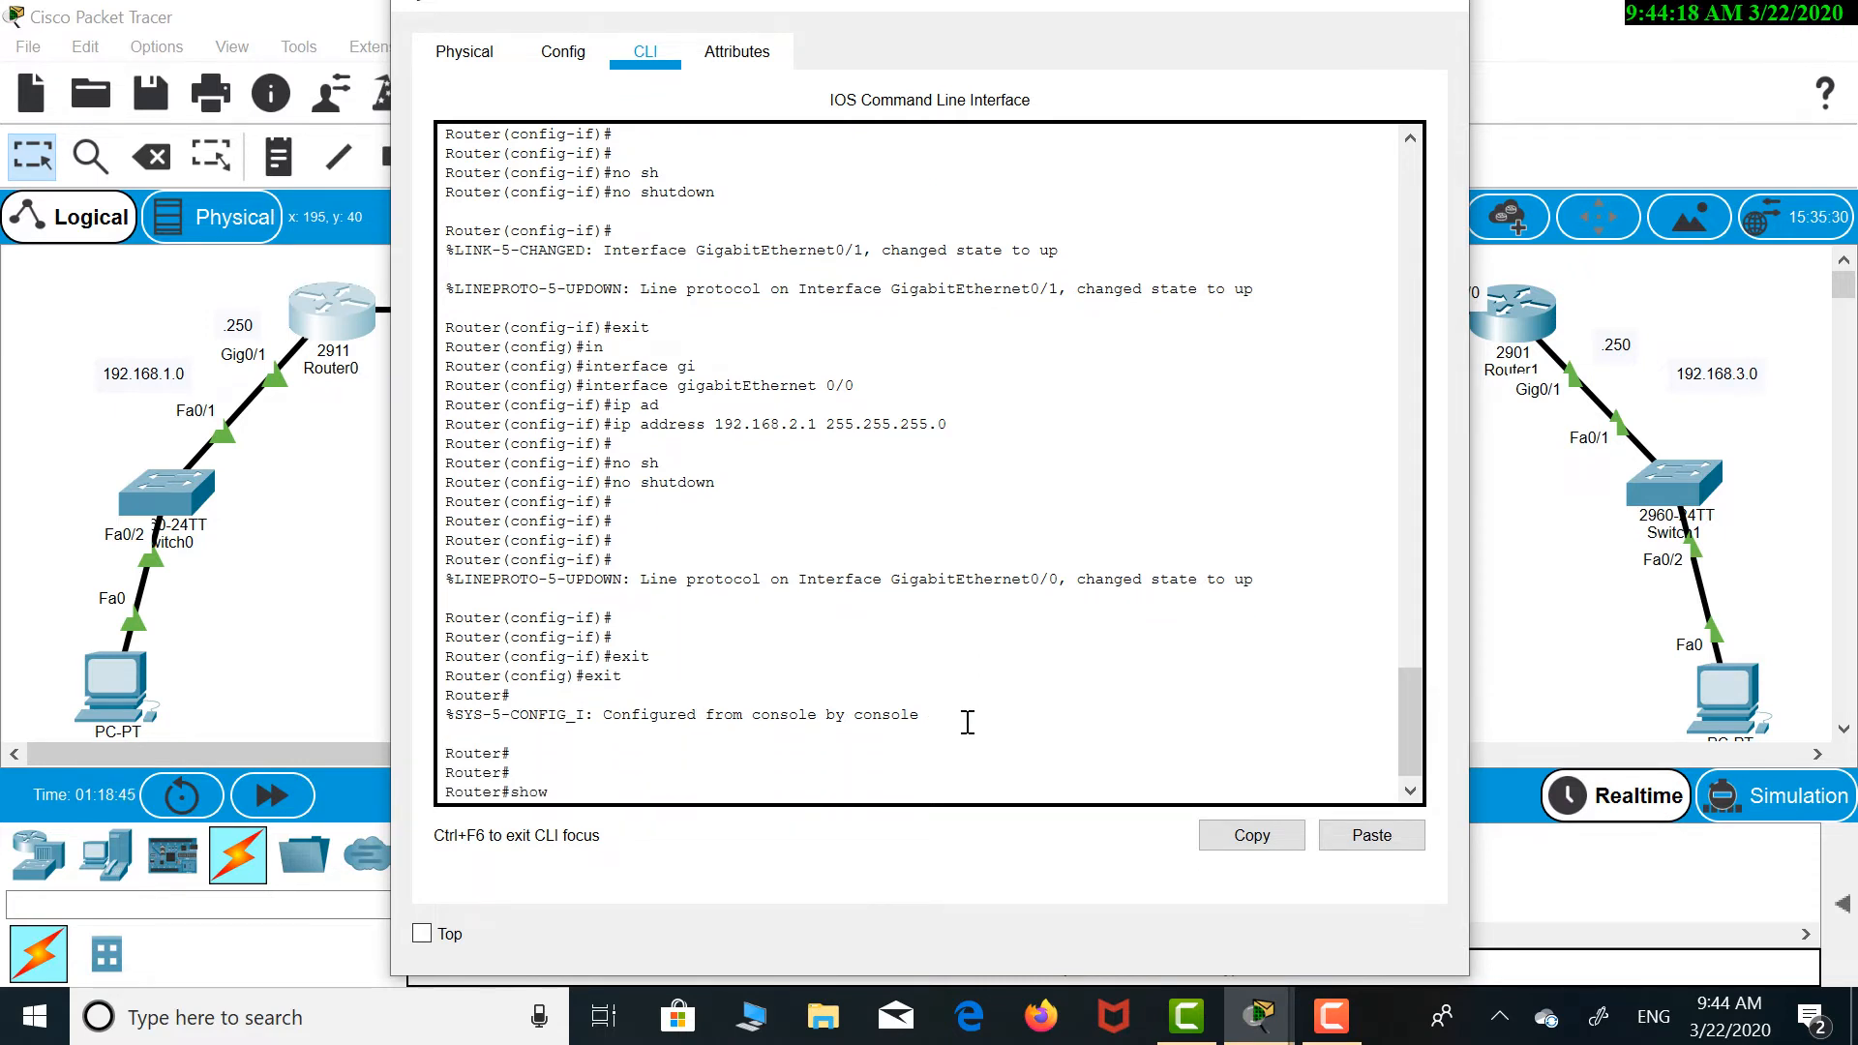
Run show ip i b on Router0, examine its interfaces' IP addresses and protocol status, and close the window
{"action": "type", "text": "show ip i b"}
{"action": "key", "text": "Return"}
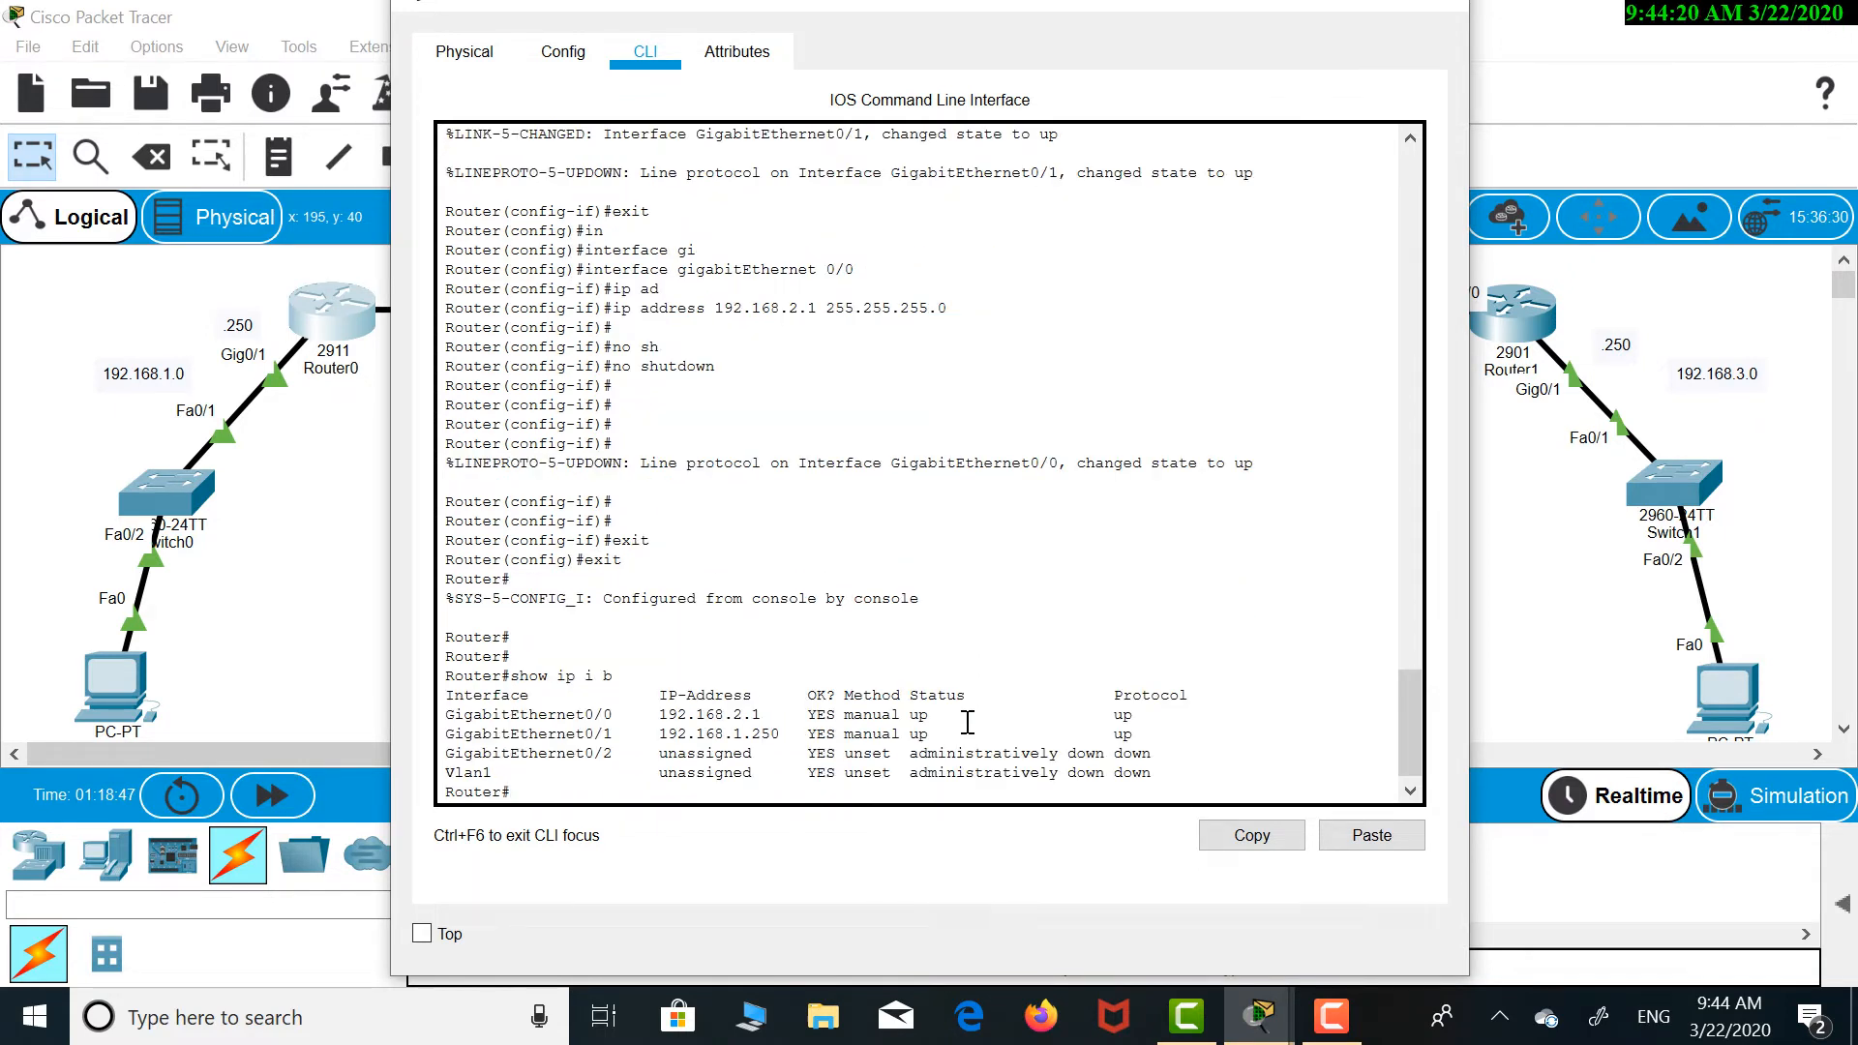
{"action": "scroll", "coordinate": [924, 705], "scroll_direction": "down", "scroll_amount": 1}
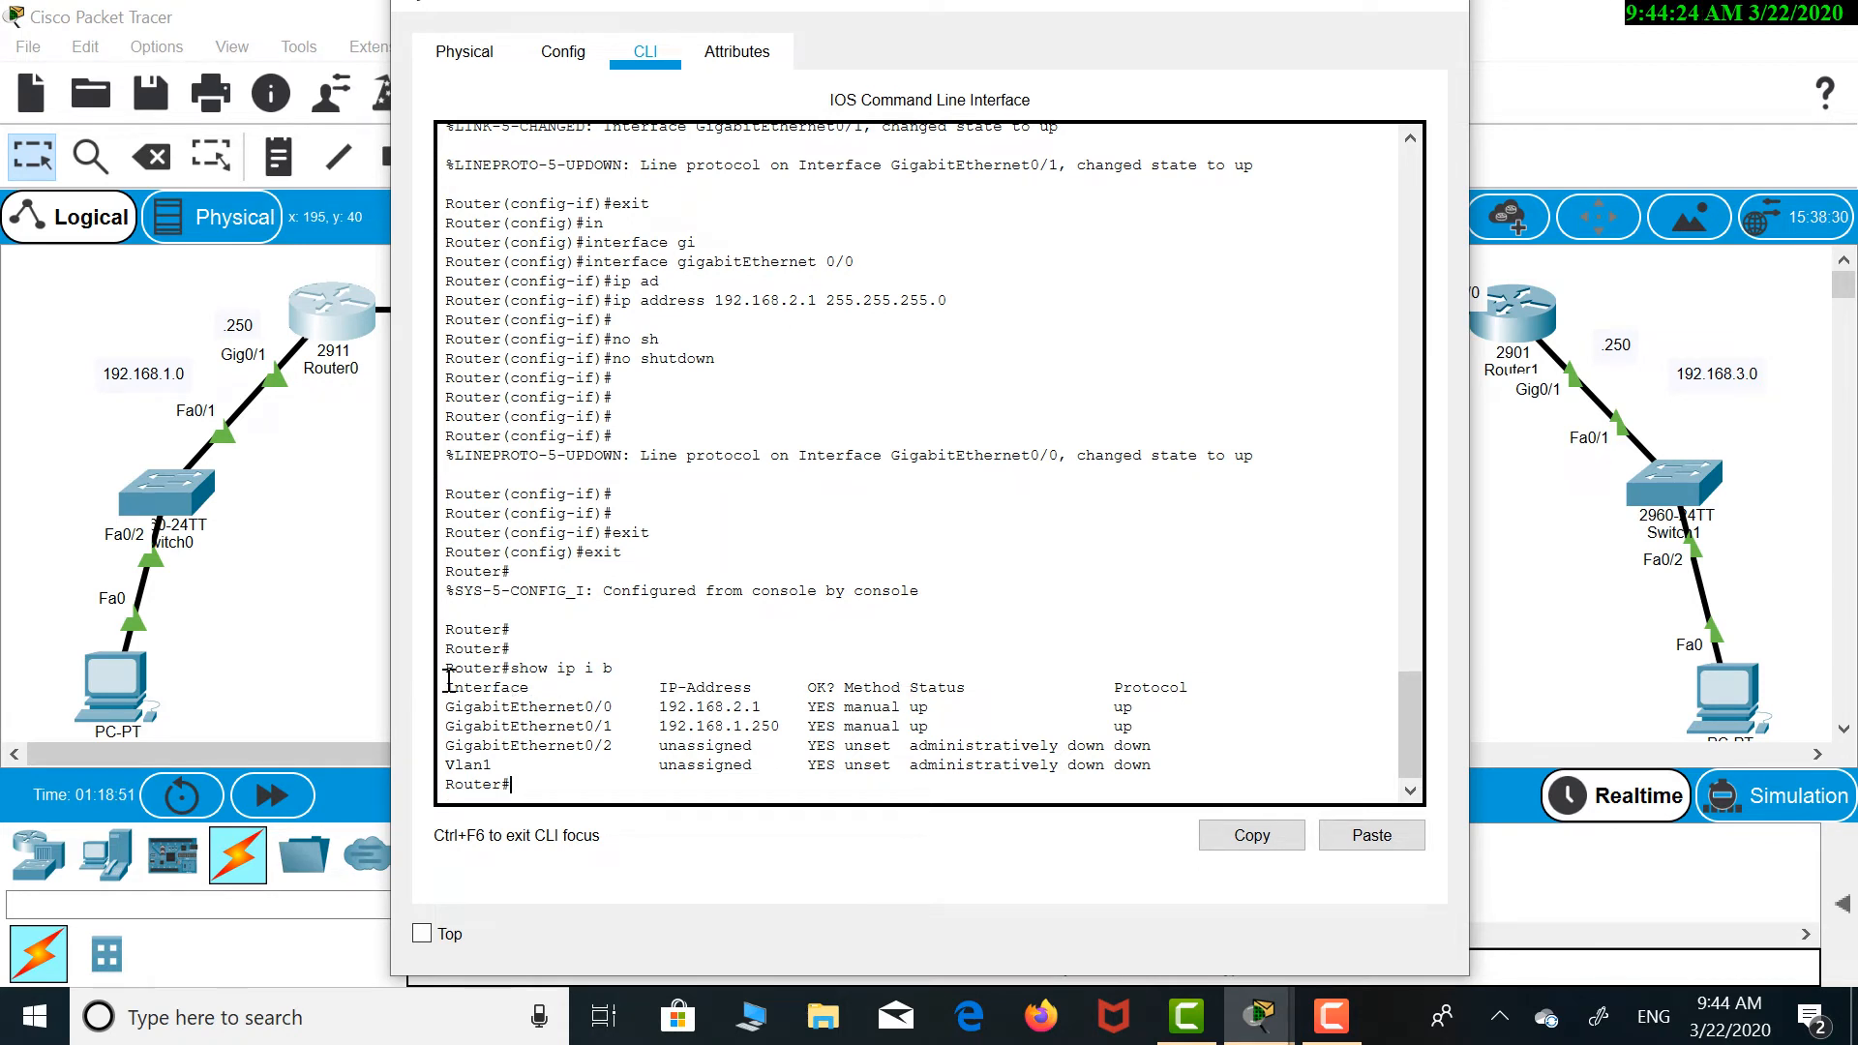
{"action": "left_click_drag", "start_coordinate": [446, 685], "coordinate": [1043, 774]}
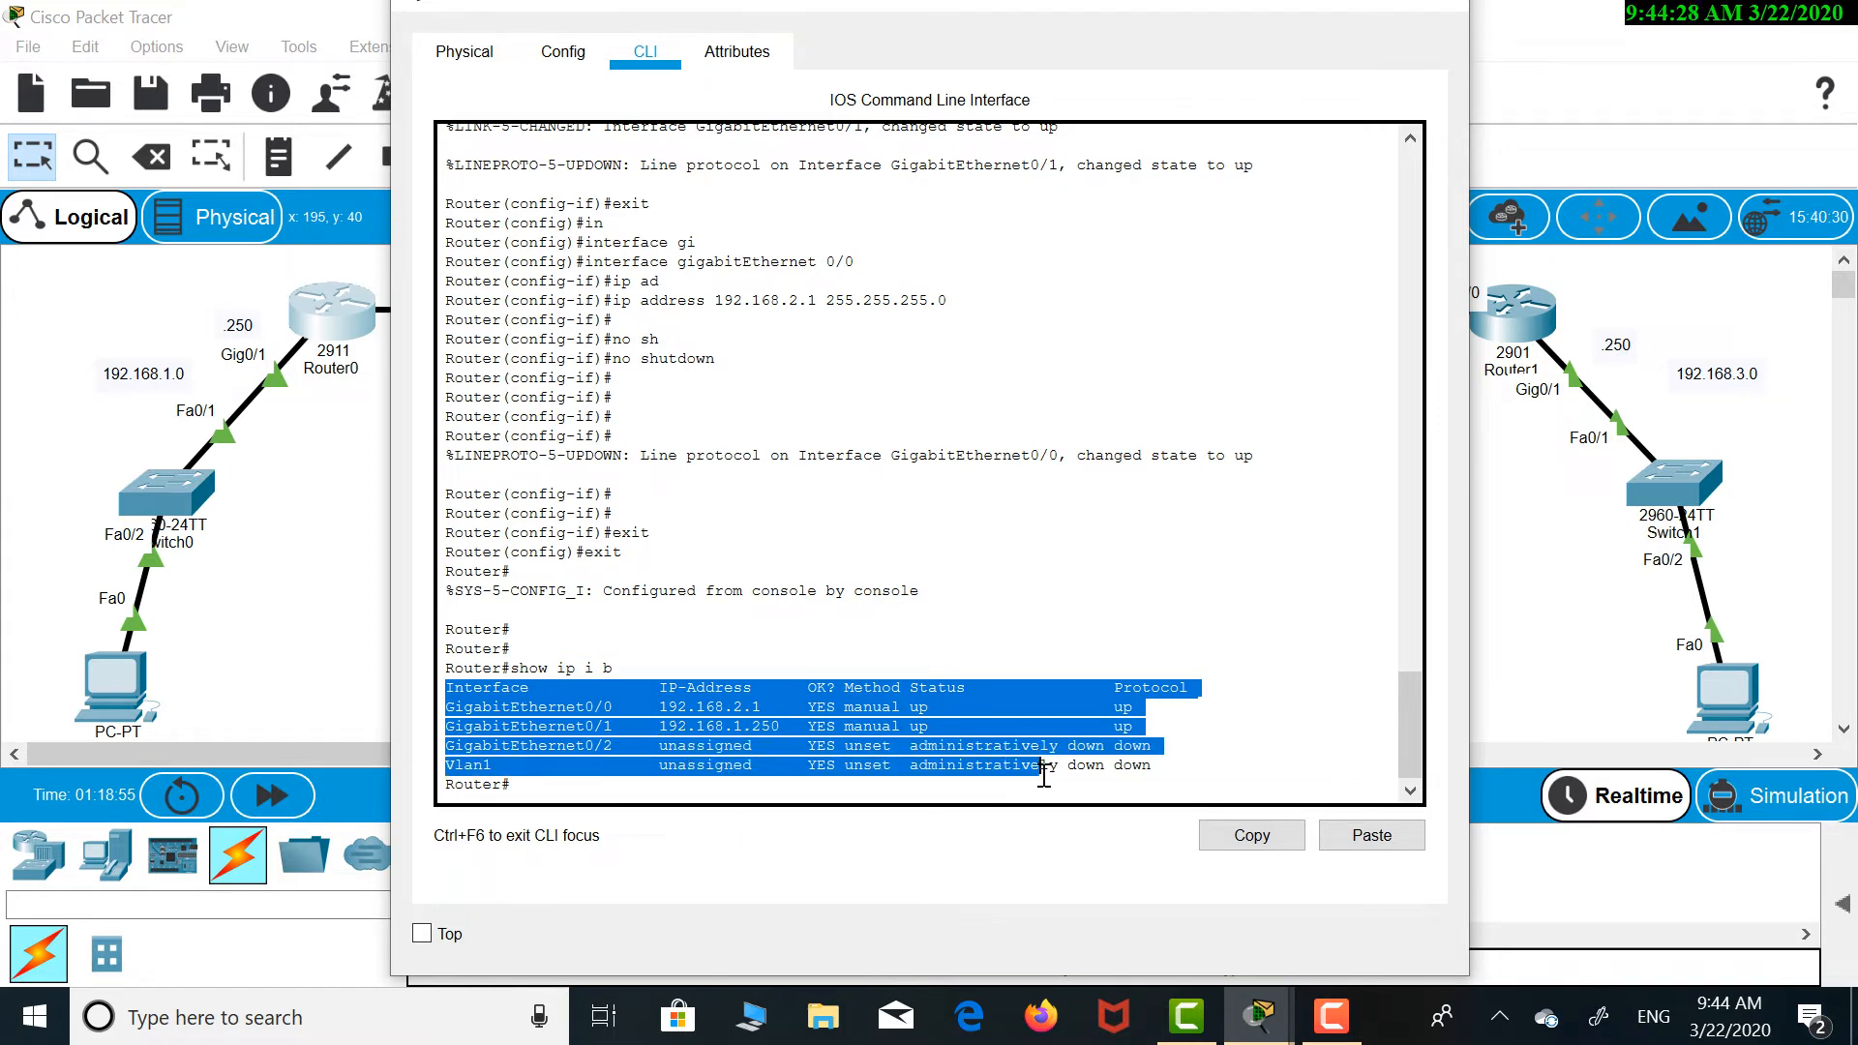
{"action": "left_click", "coordinate": [892, 705]}
{"action": "left_click_drag", "start_coordinate": [665, 684], "coordinate": [765, 757]}
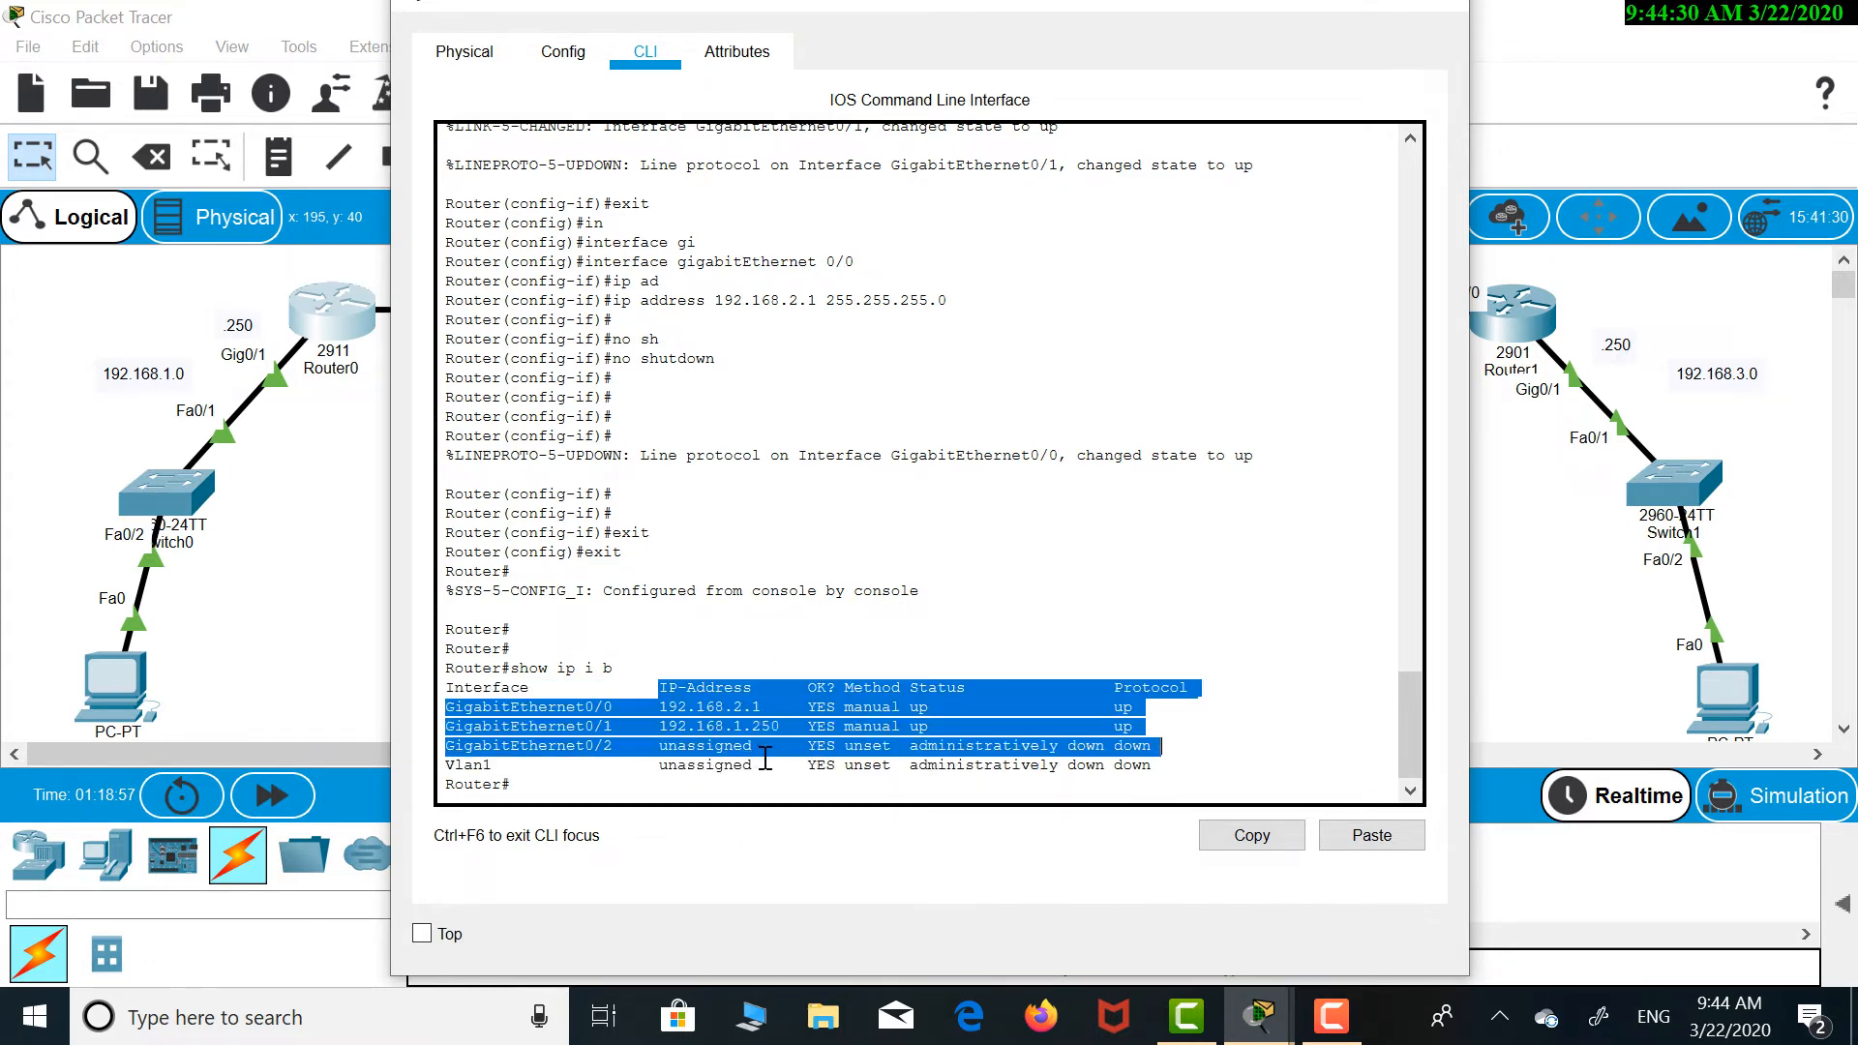
{"action": "left_click", "coordinate": [1122, 684]}
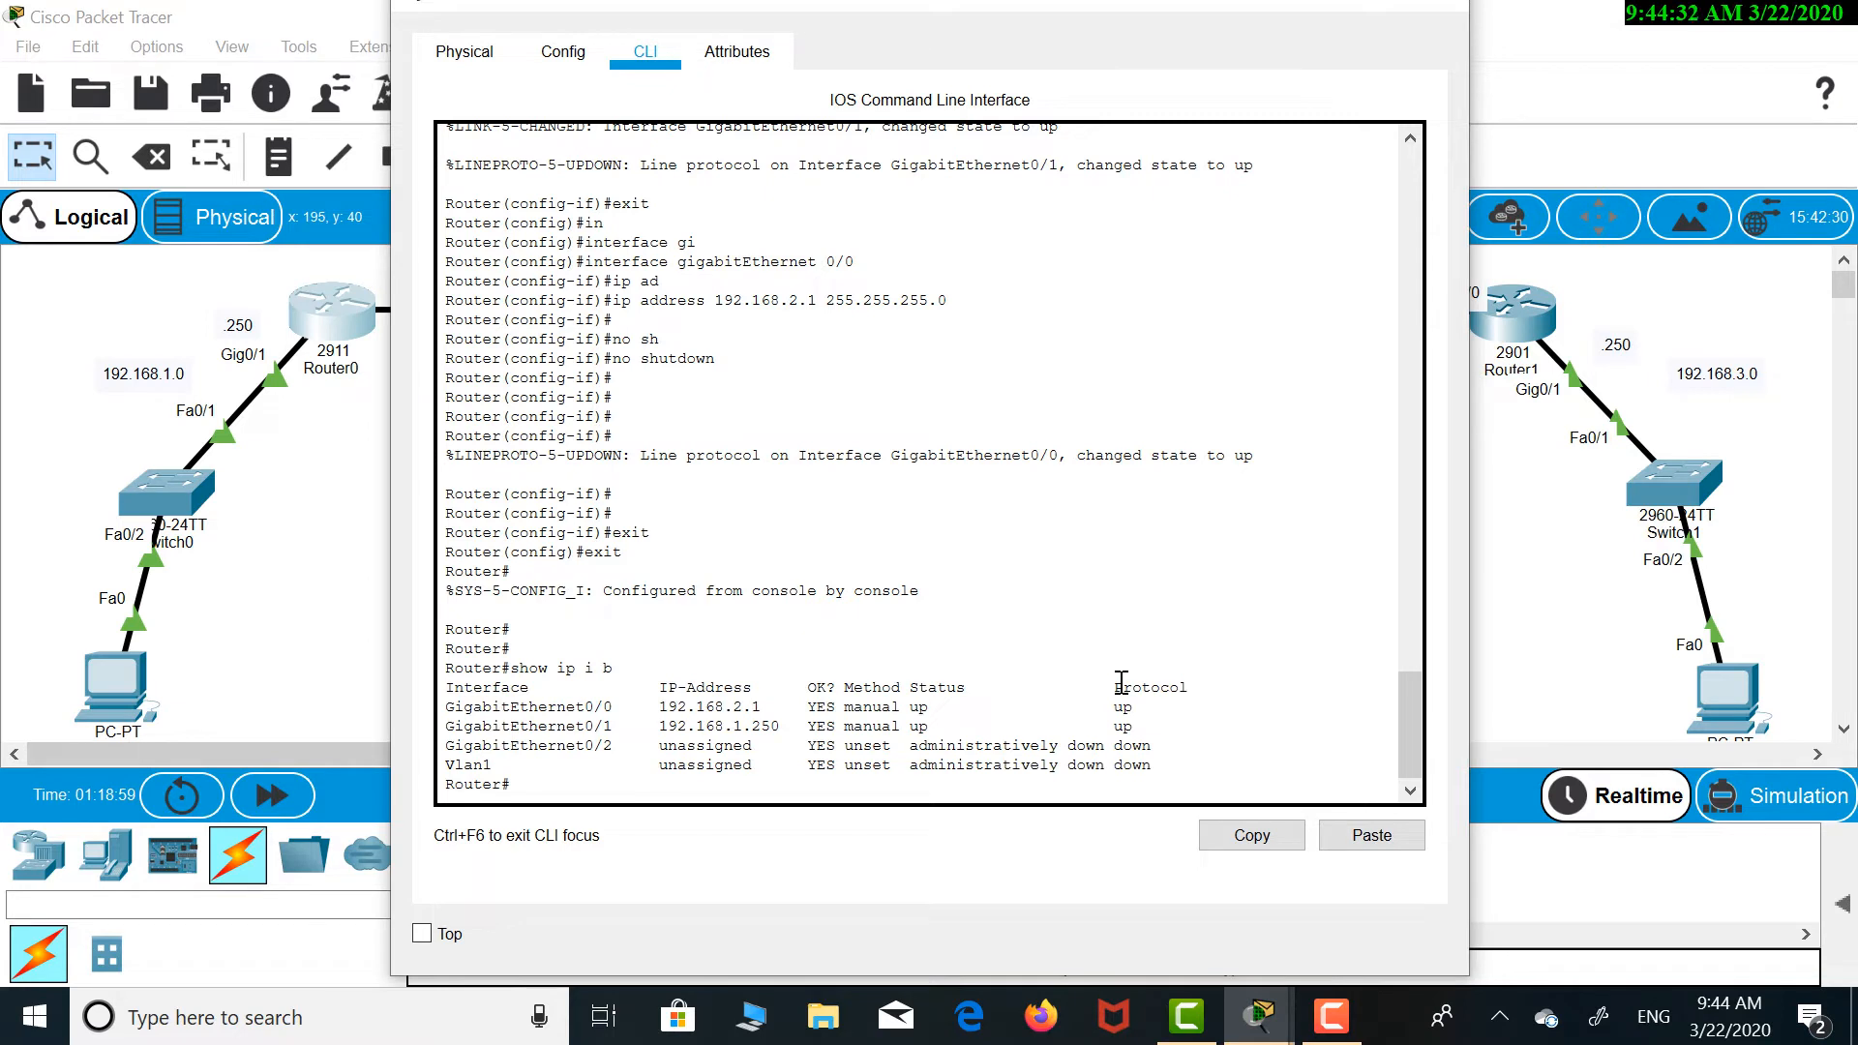
{"action": "left_click_drag", "start_coordinate": [1115, 685], "coordinate": [1153, 767]}
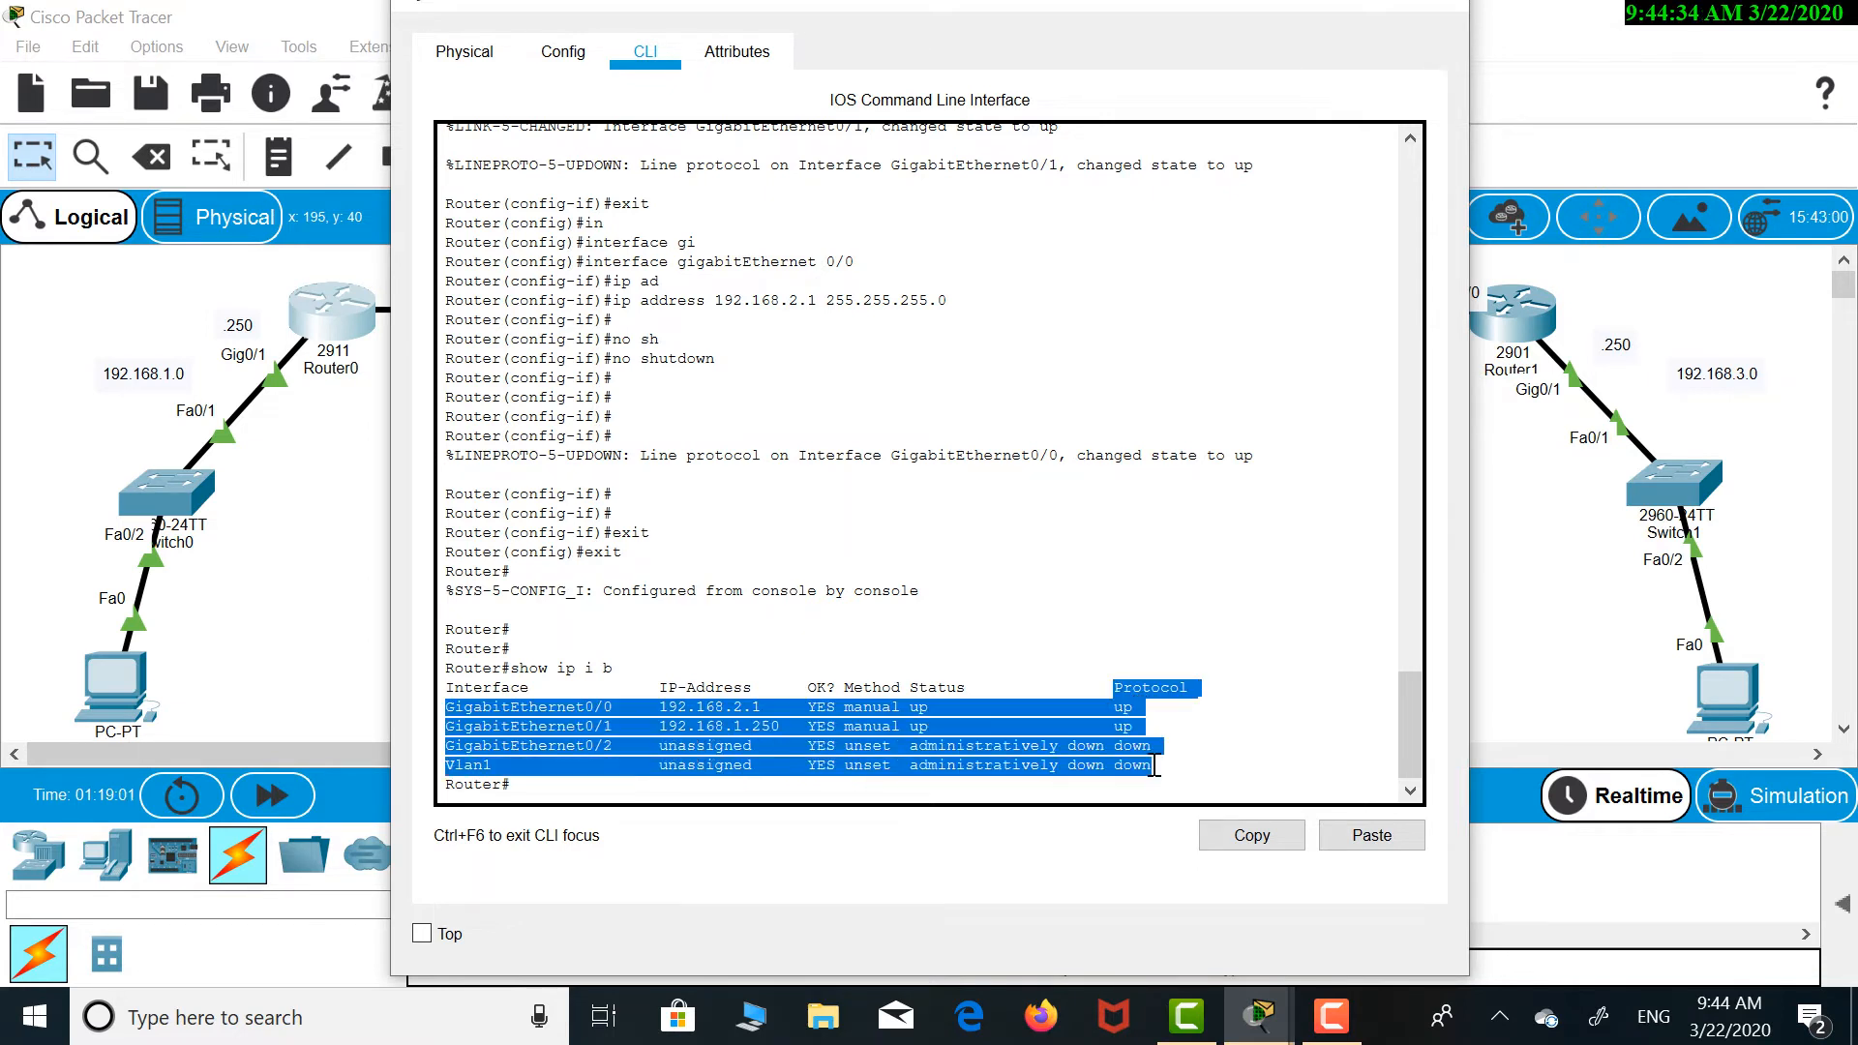
{"action": "left_click", "coordinate": [1264, 722]}
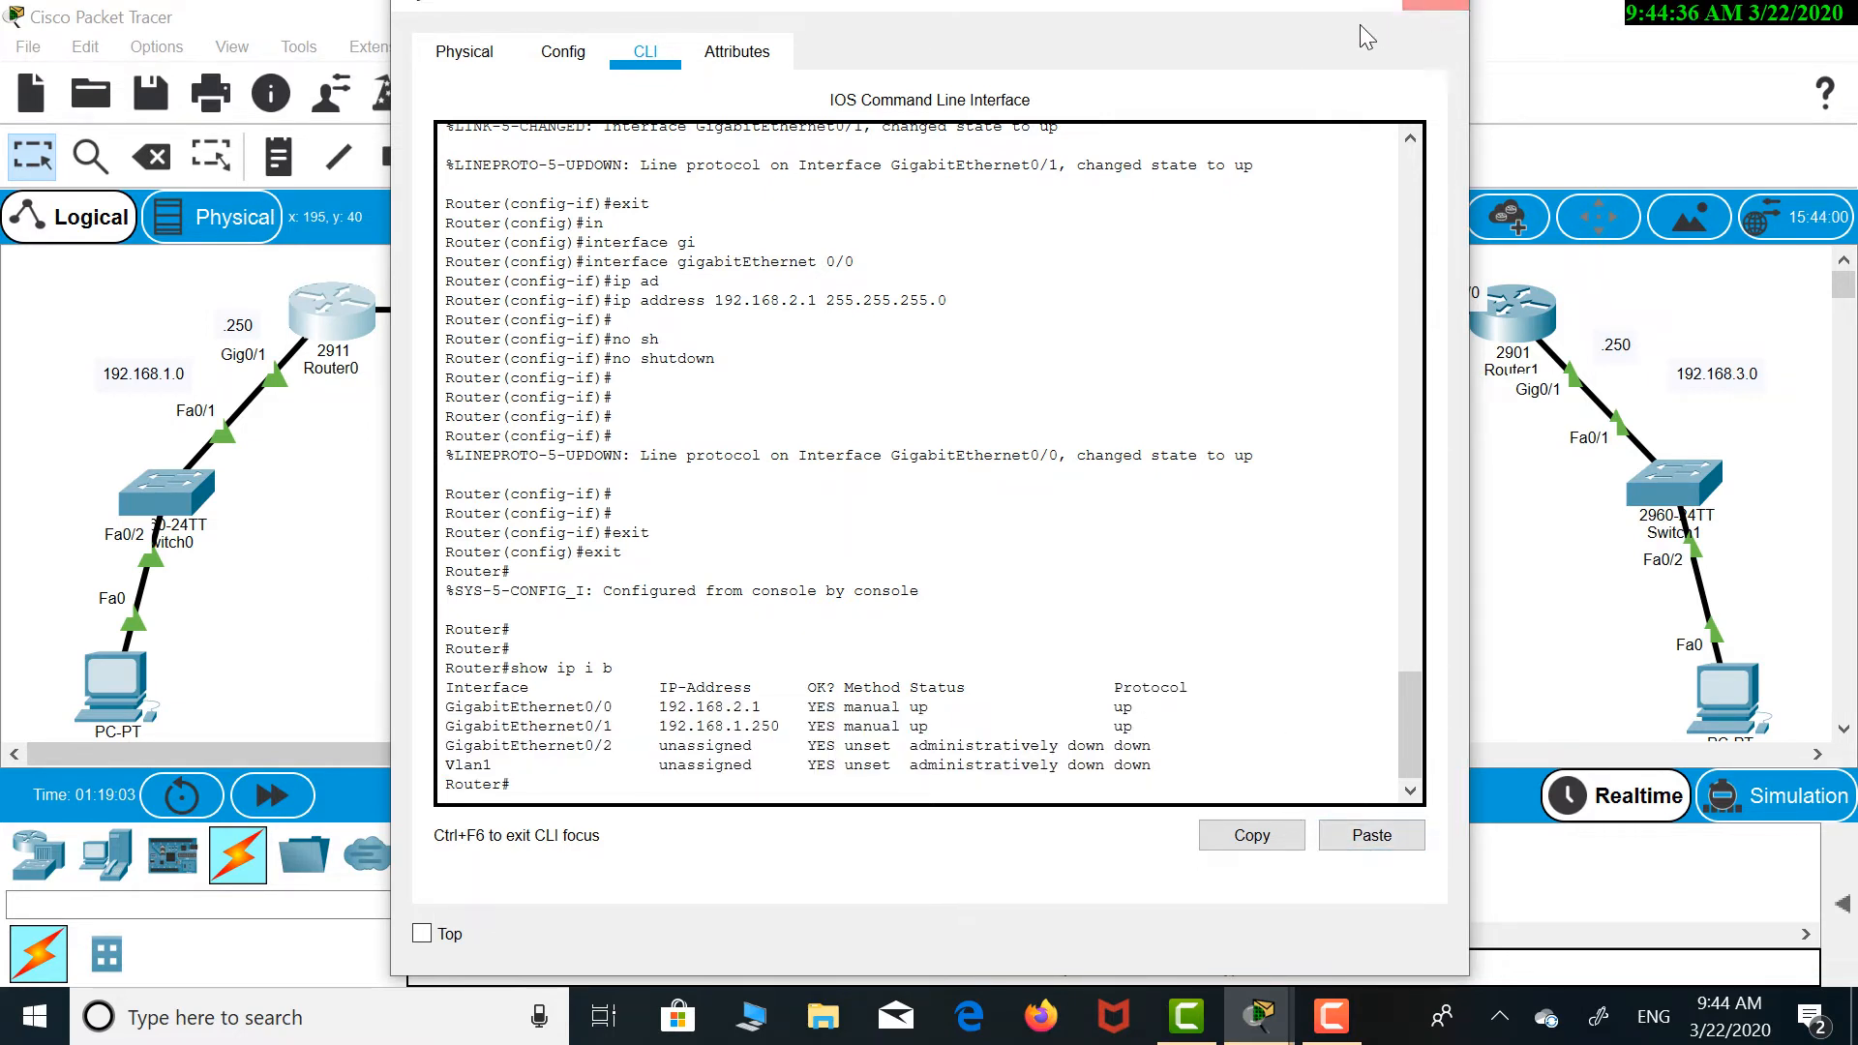
{"action": "left_click_drag", "start_coordinate": [1212, 4], "coordinate": [1254, 96]}
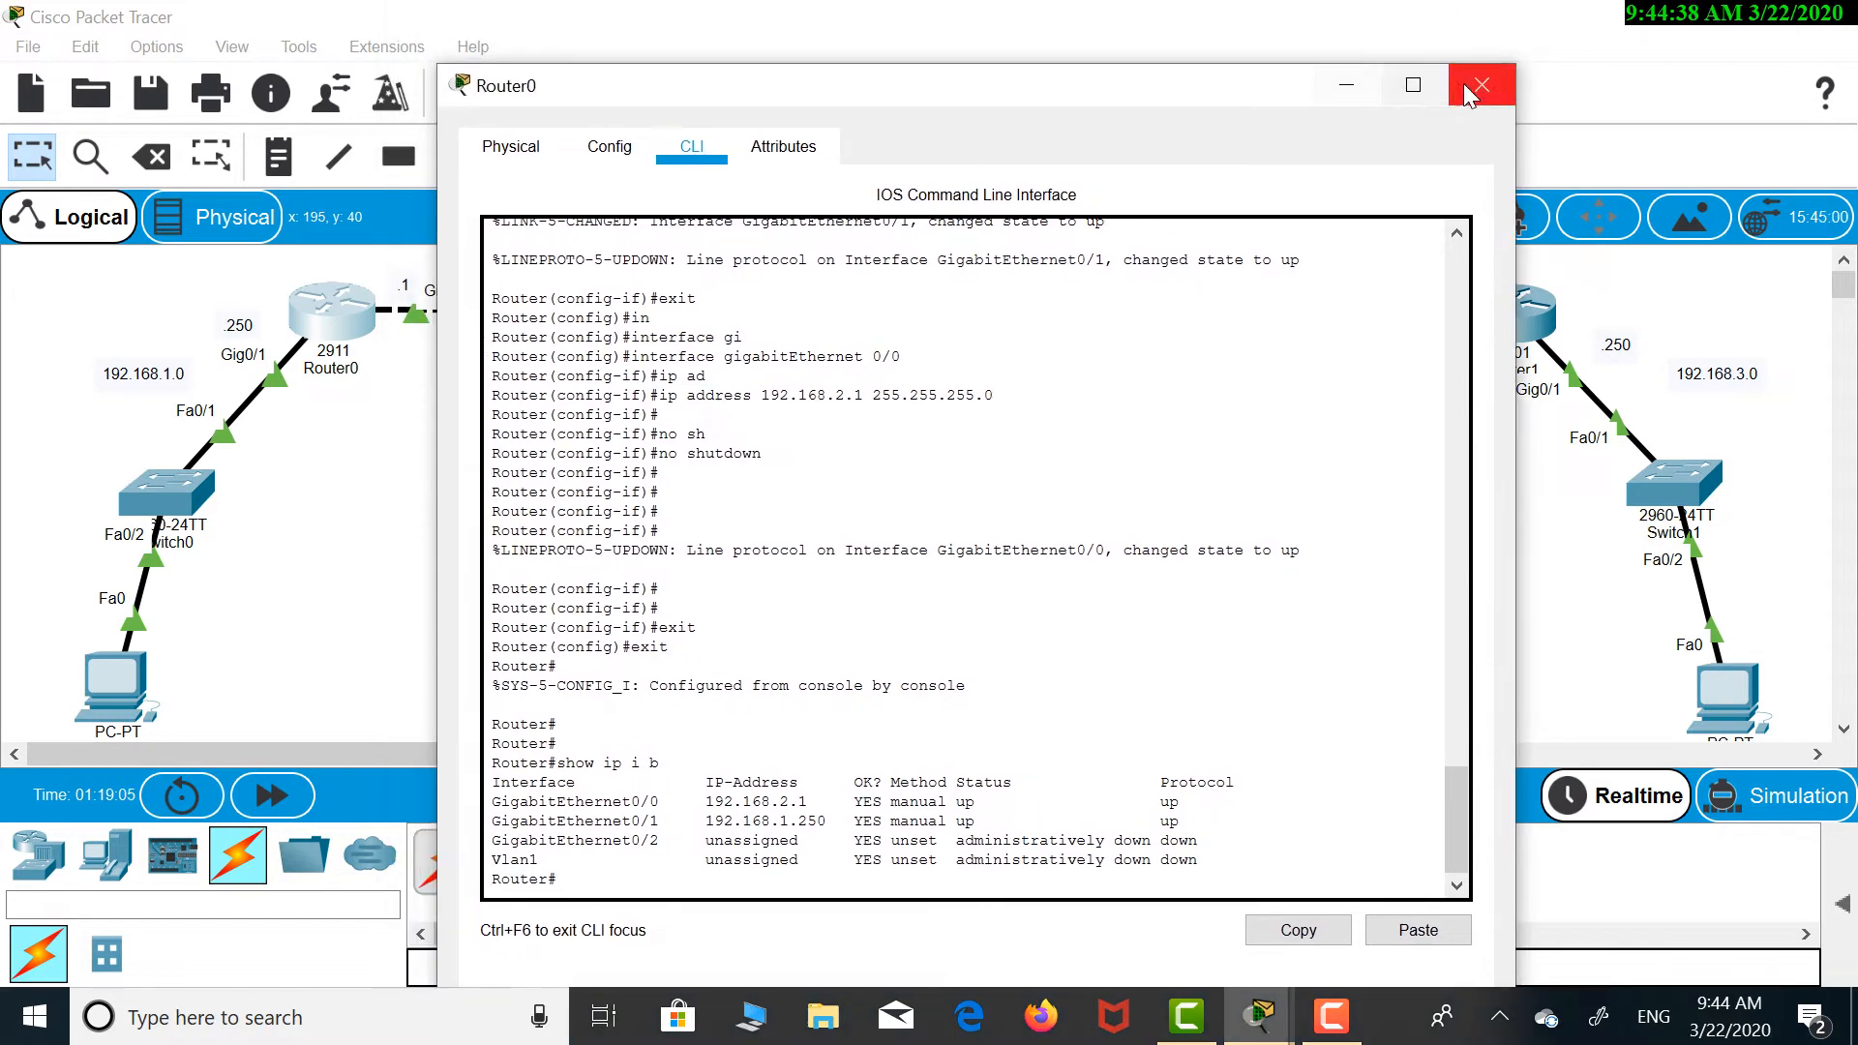
{"action": "left_click", "coordinate": [1472, 81]}
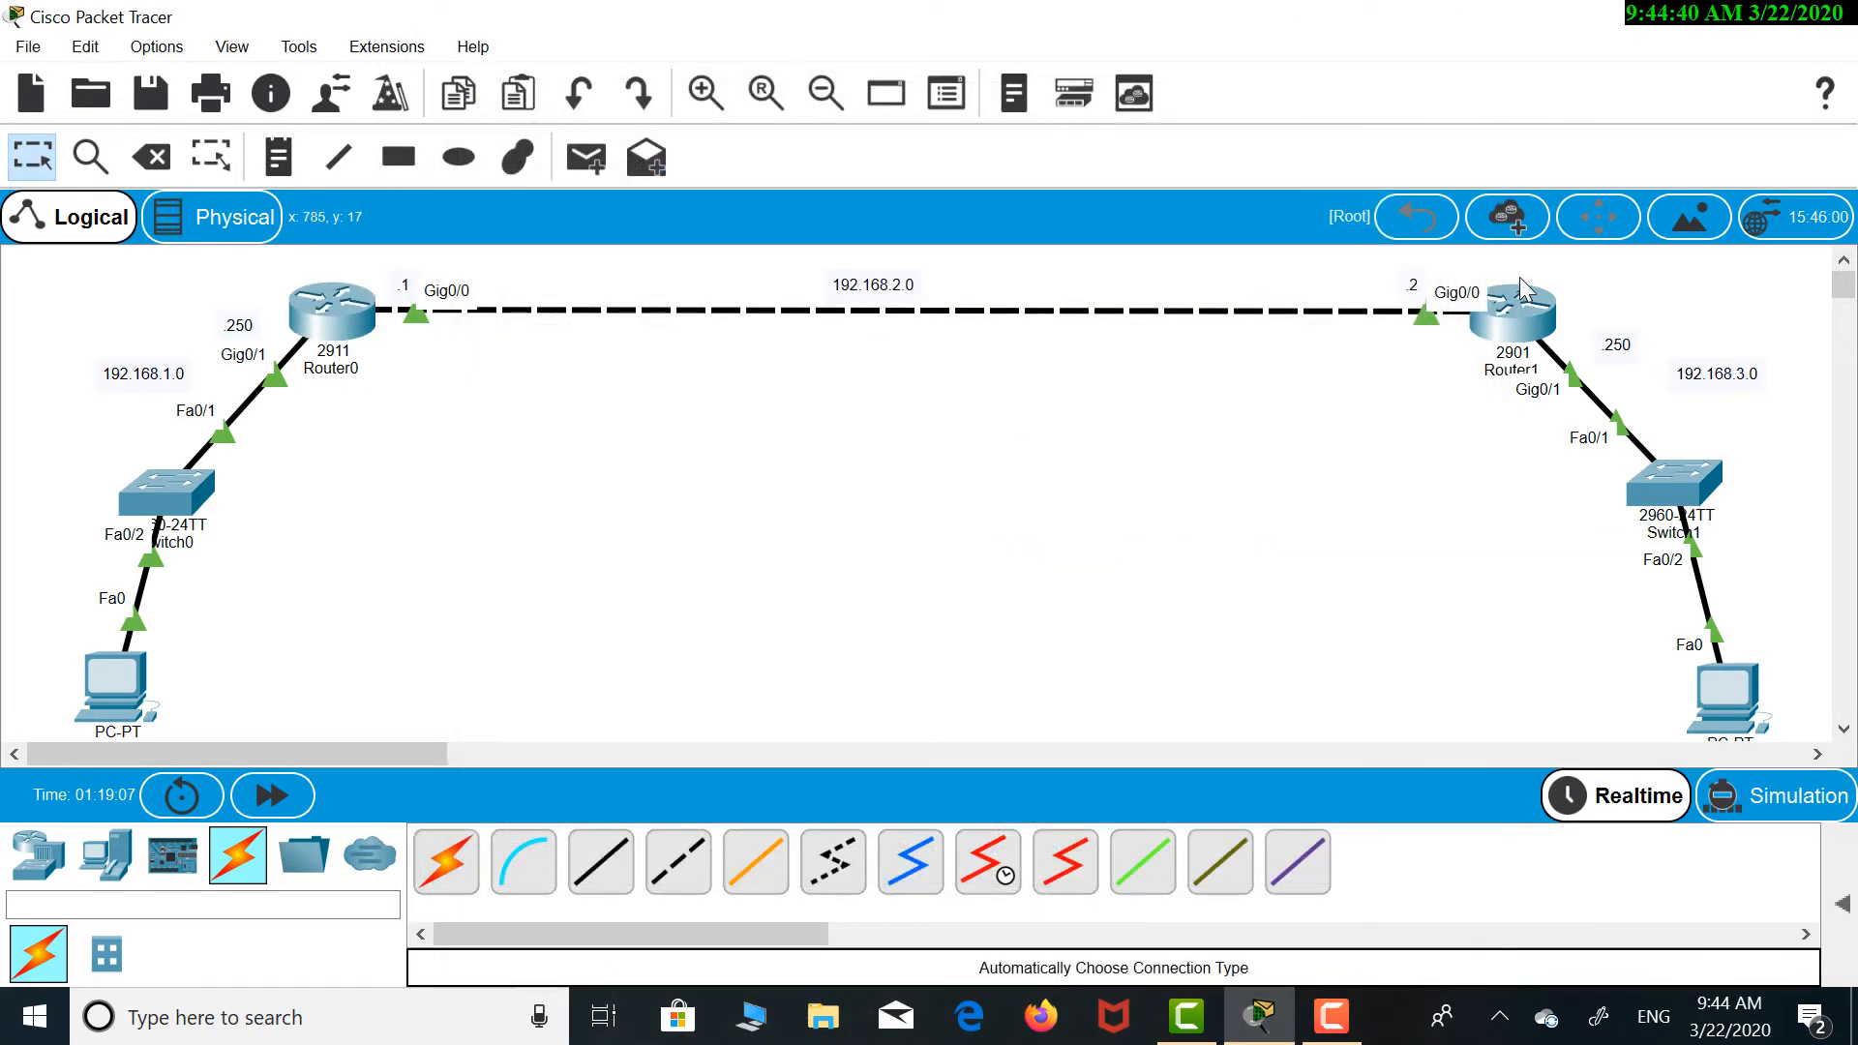
Open Router1's command line and run show ip interface brief in privileged mode
{"action": "left_click", "coordinate": [1523, 319]}
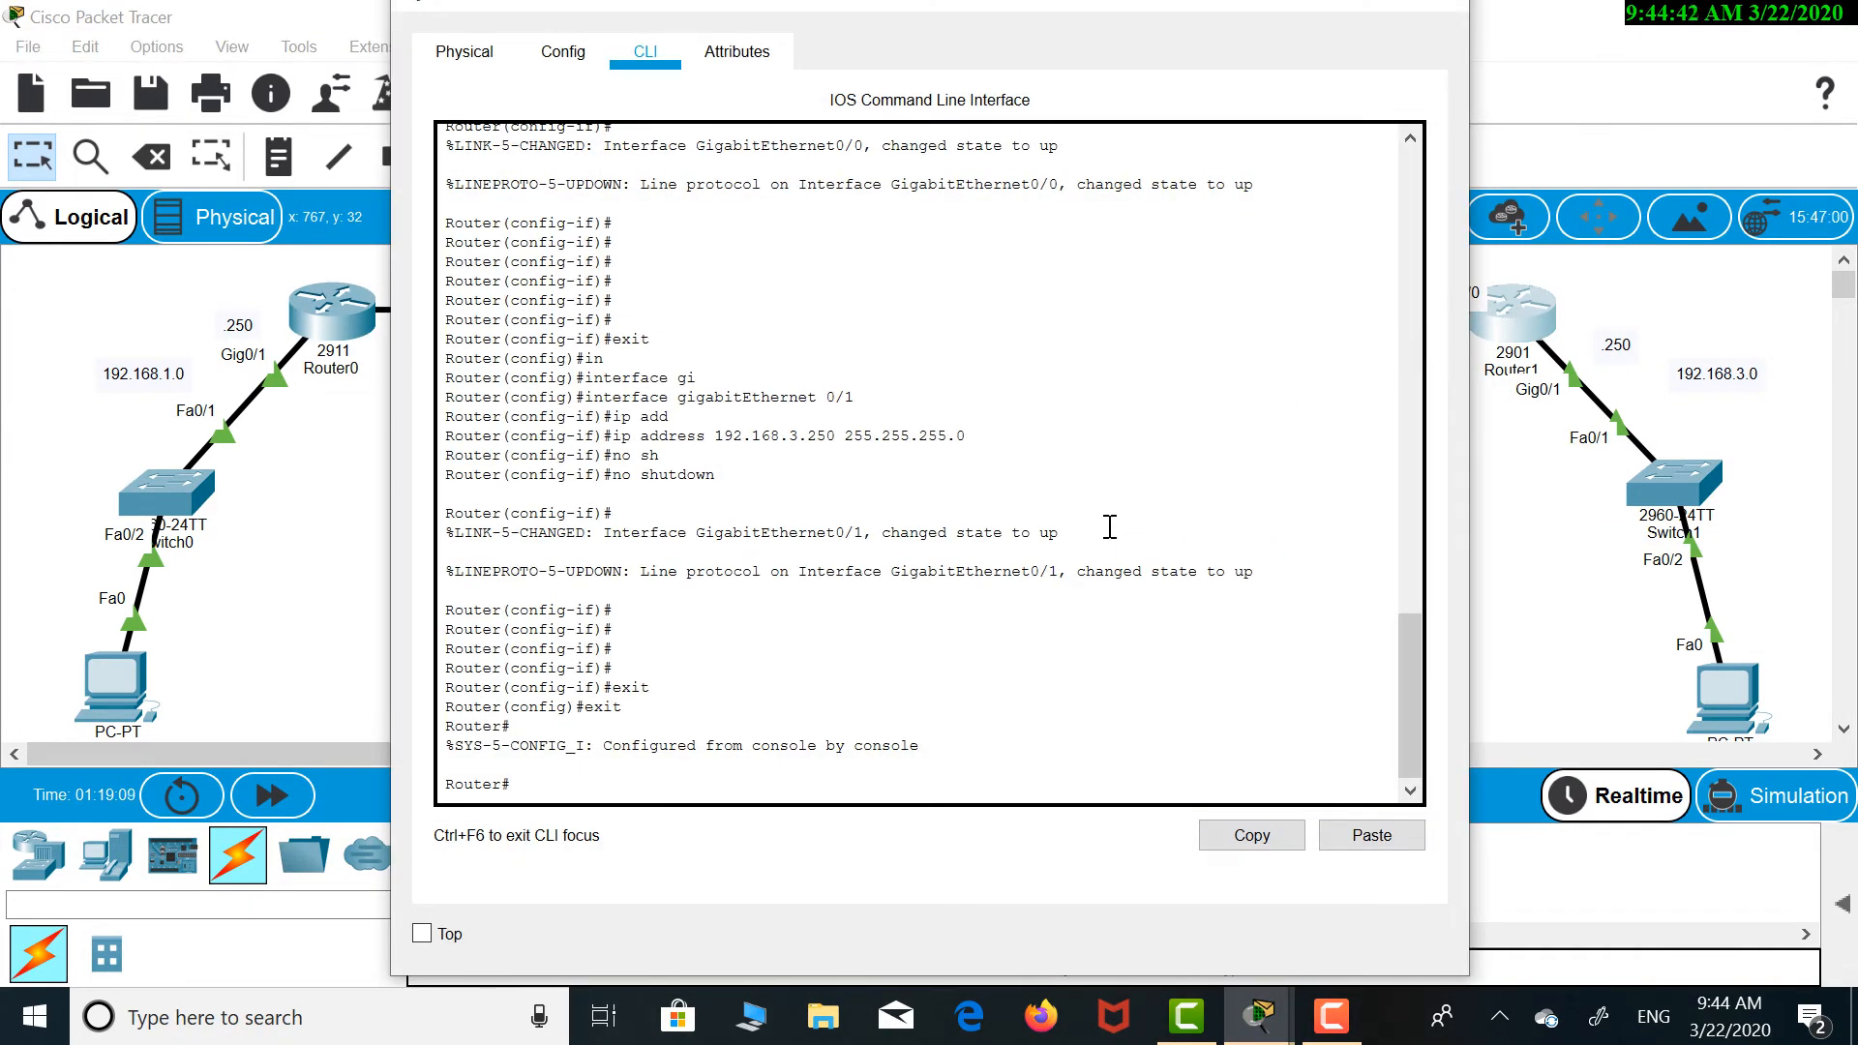
{"action": "key", "text": "Return"}
{"action": "key", "text": "Return"}
{"action": "key", "text": "Return"}
{"action": "key", "text": "Return"}
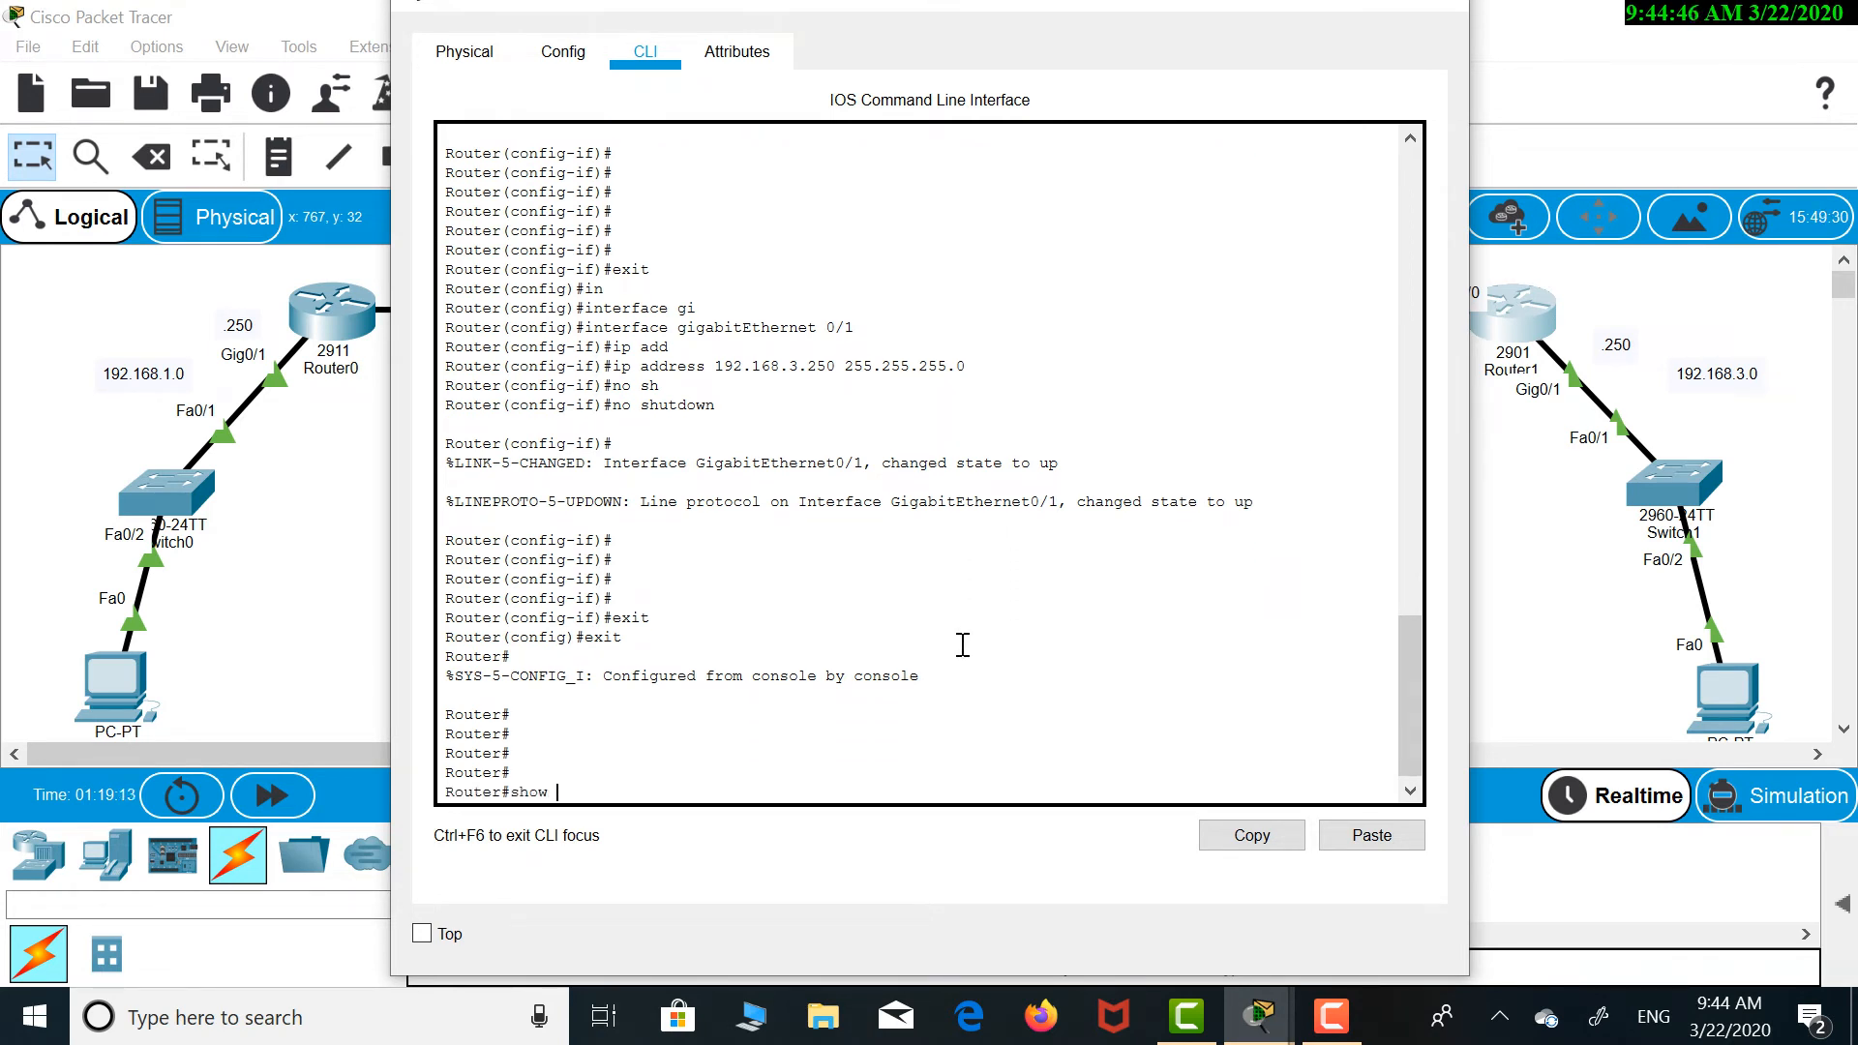
{"action": "type", "text": "show ip i"}
{"action": "key", "text": "Tab"}
{"action": "type", "text": "br"}
{"action": "key", "text": "Tab"}
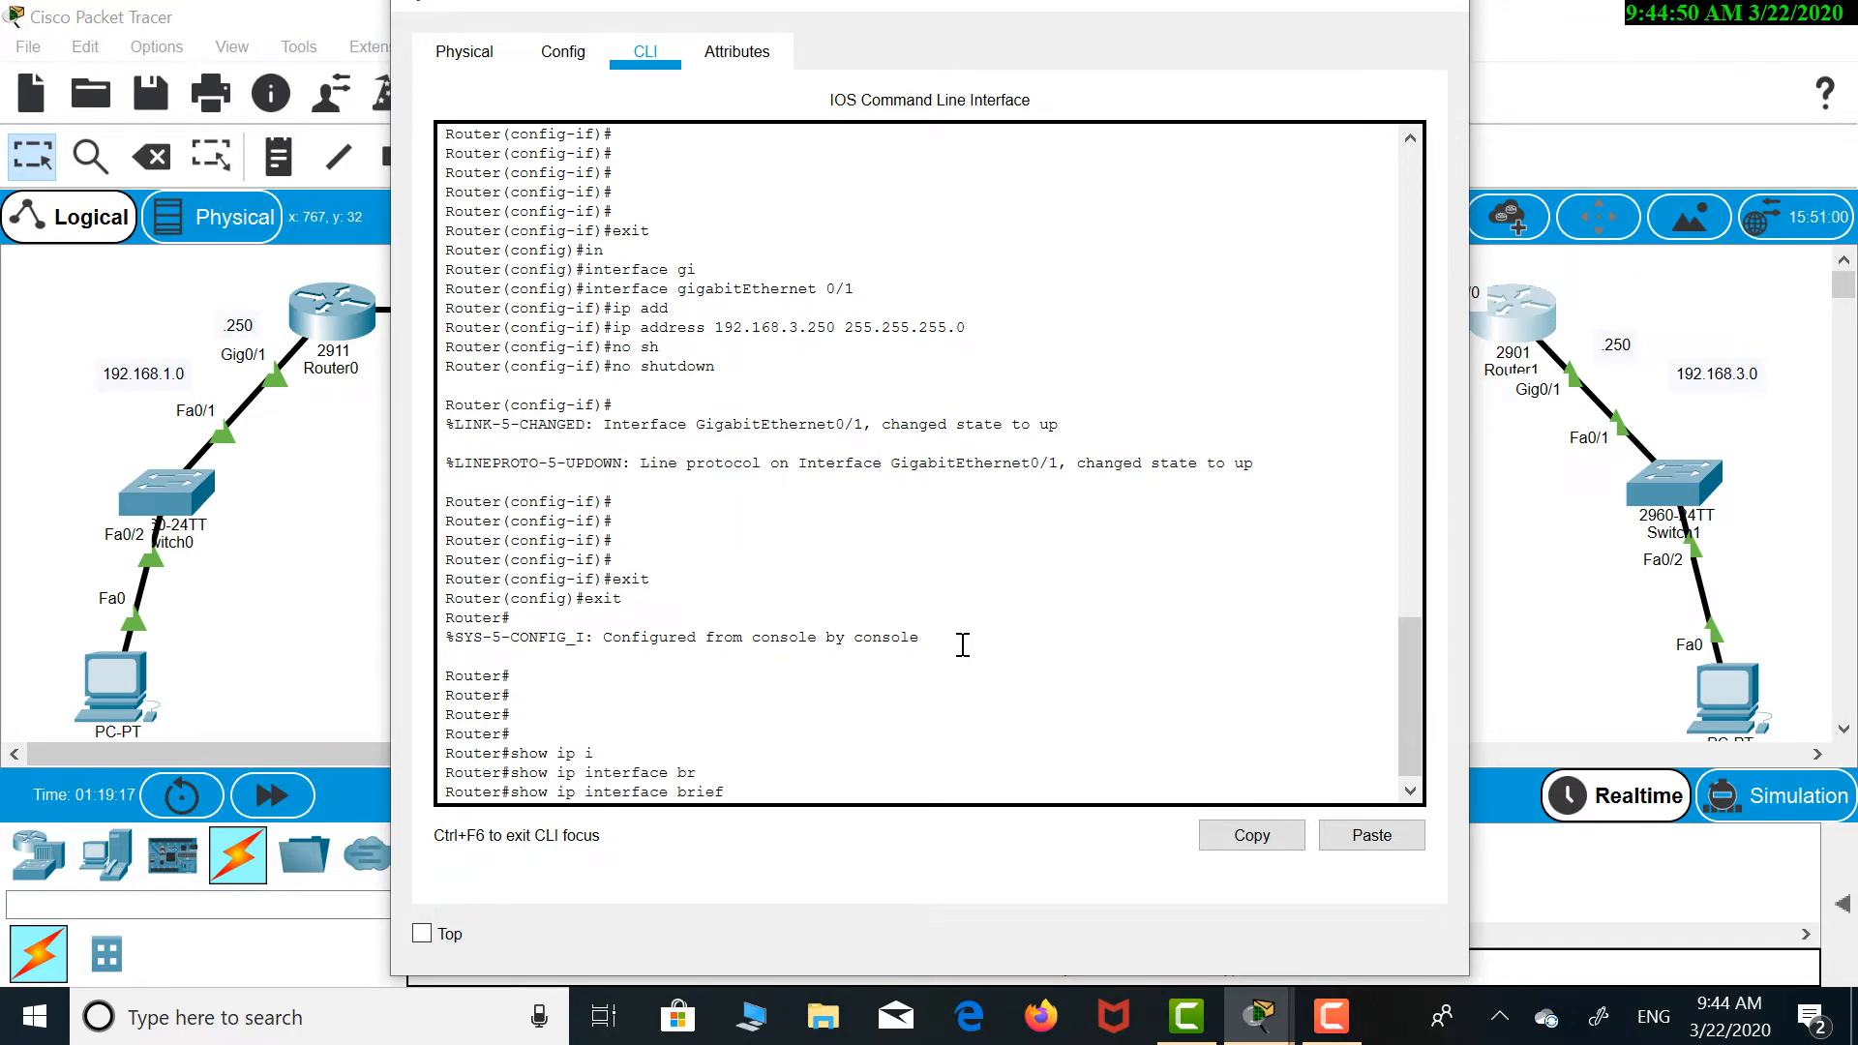
{"action": "key", "text": "Return"}
{"action": "key", "text": "Return"}
{"action": "key", "text": "Return"}
{"action": "key", "text": "Return"}
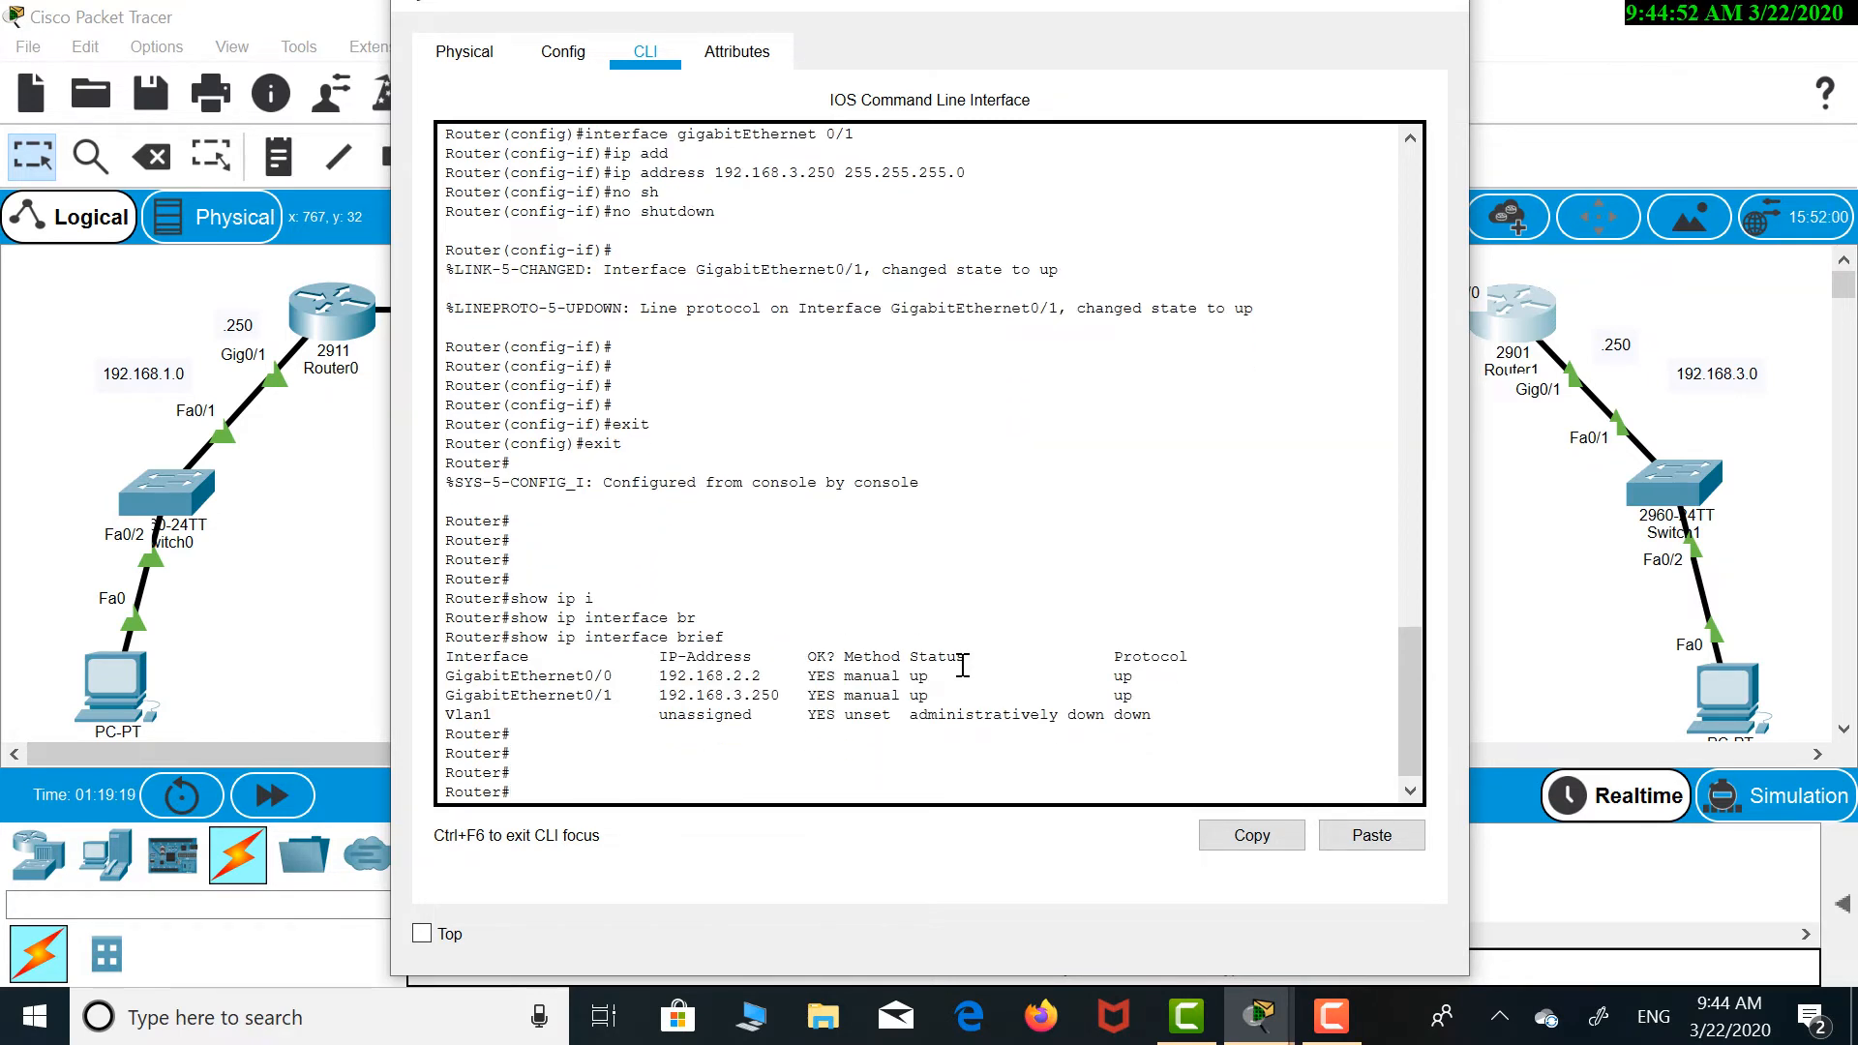
Examine the IP addresses and protocol status of Router1's interfaces, then close the router's window
{"action": "left_click_drag", "start_coordinate": [455, 674], "coordinate": [1198, 738]}
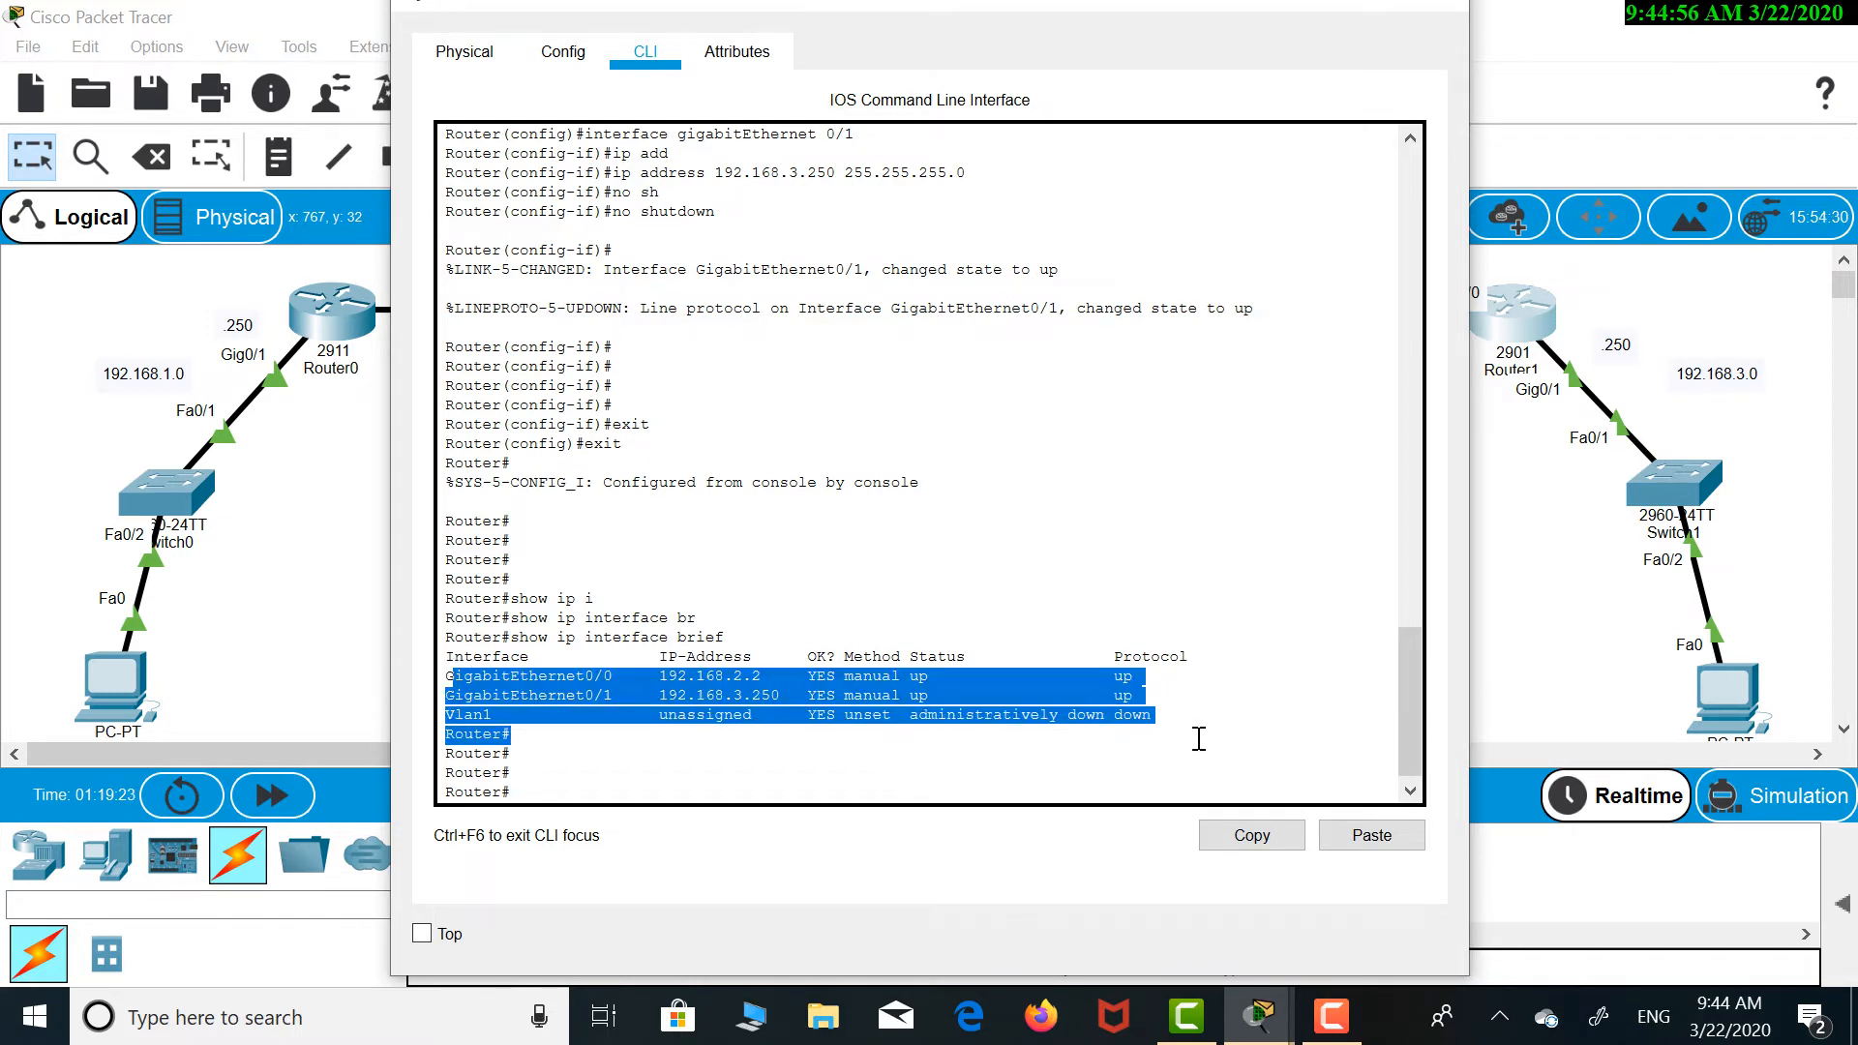
{"action": "left_click_drag", "start_coordinate": [651, 689], "coordinate": [1235, 622]}
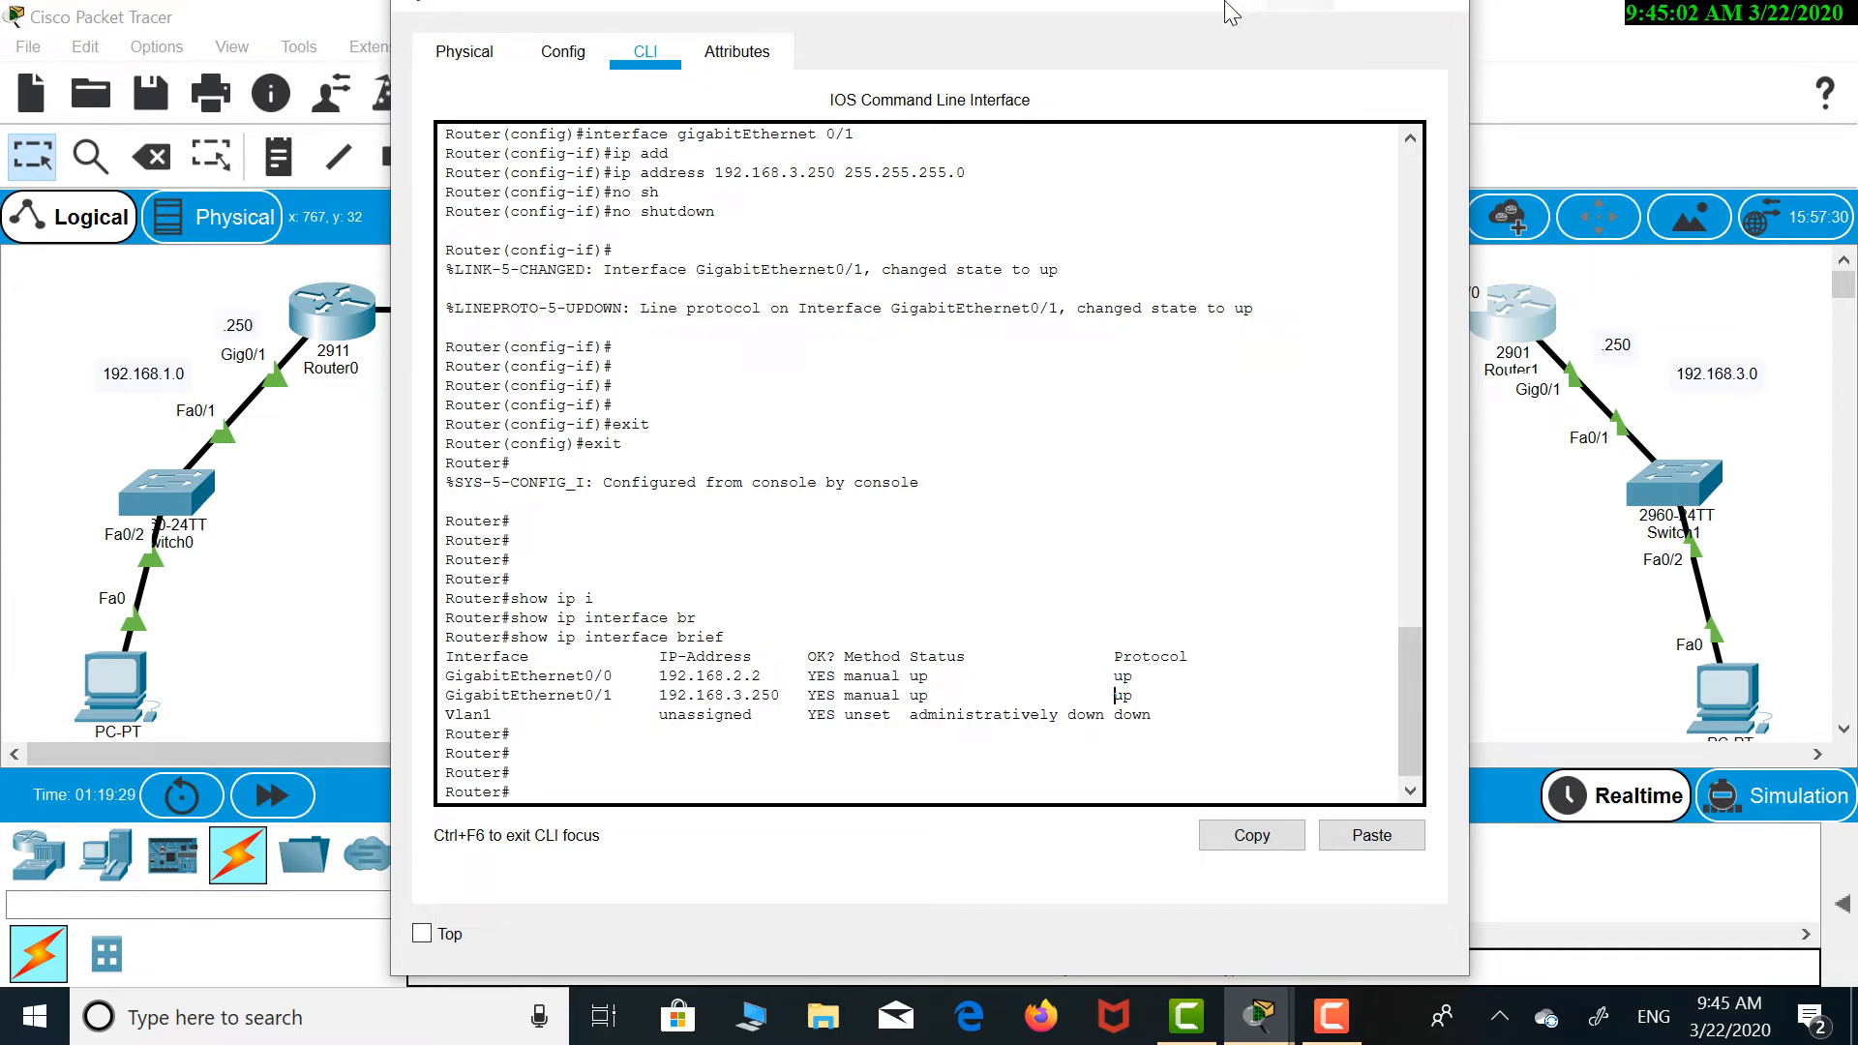
{"action": "left_click_drag", "start_coordinate": [1223, 6], "coordinate": [1244, 47]}
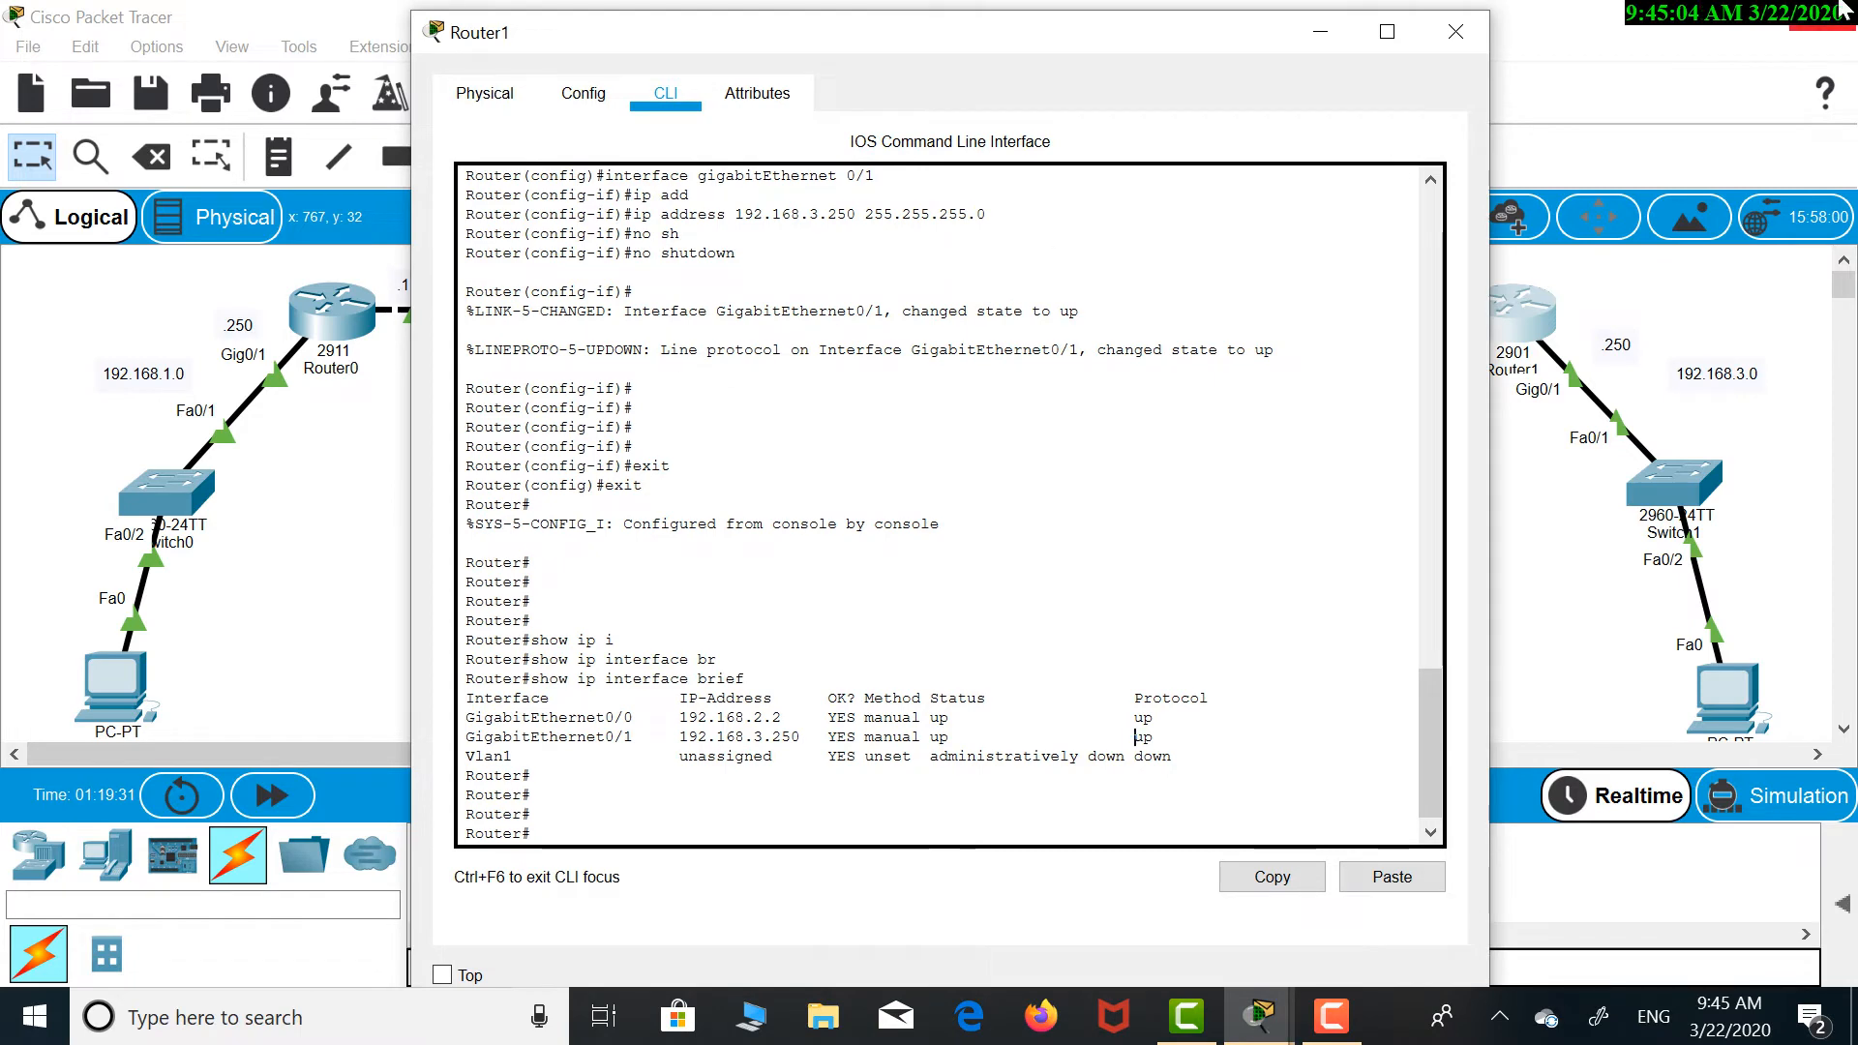
{"action": "left_click", "coordinate": [1456, 31]}
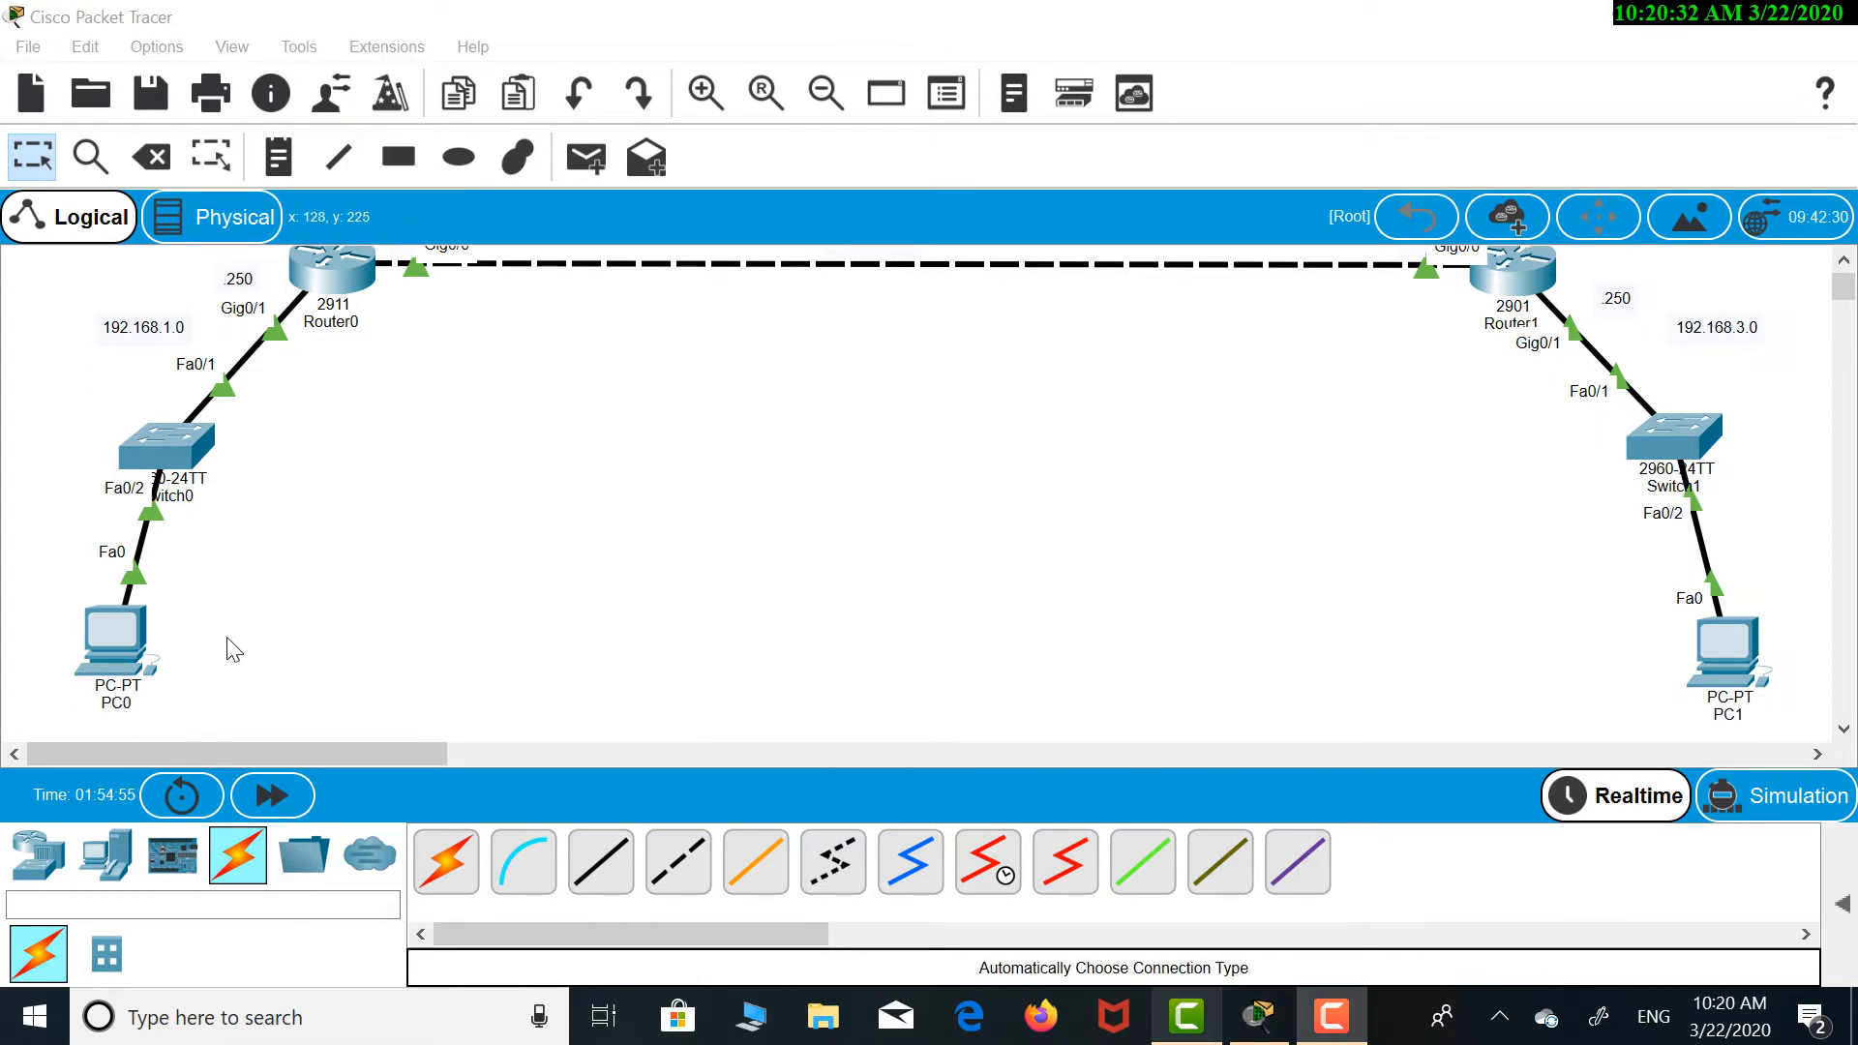
Open PC0's IP configuration and assign static address 192.168.1.1 with subnet mask 255.255.255.0
{"action": "left_click", "coordinate": [126, 661]}
{"action": "left_click", "coordinate": [578, 235]}
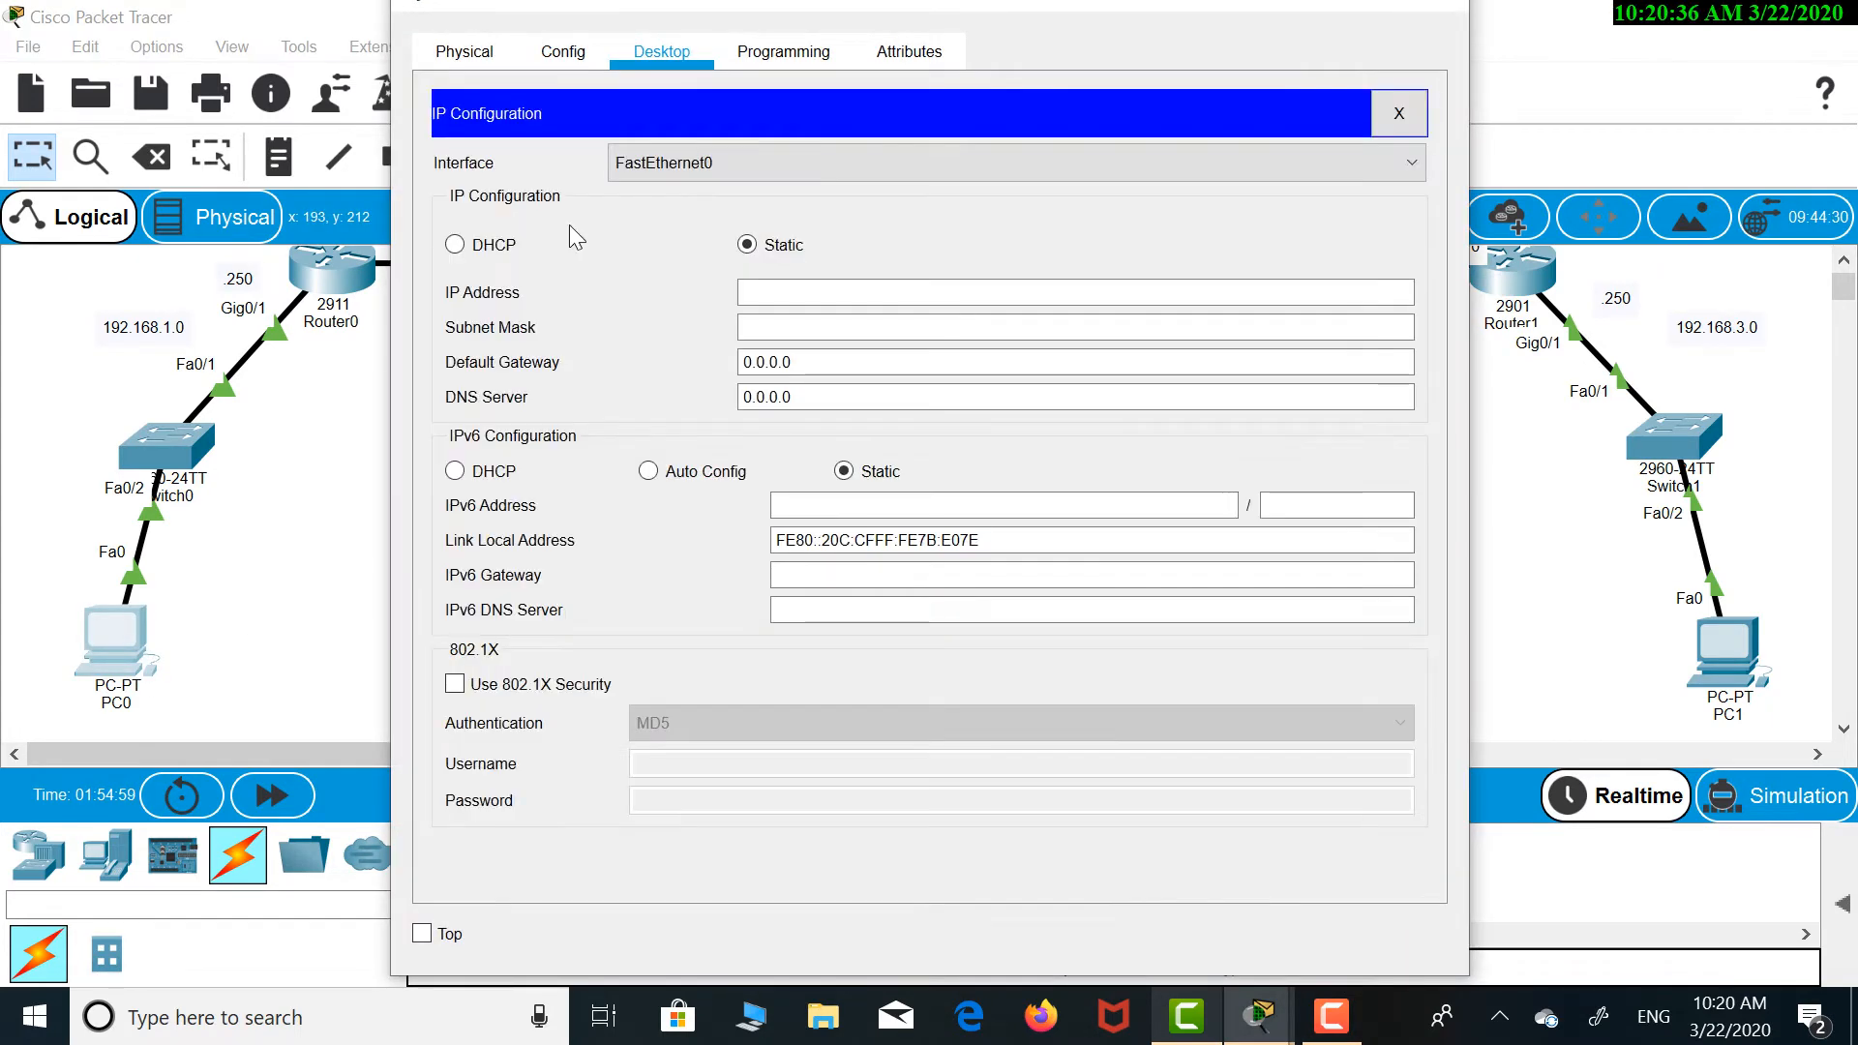
{"action": "left_click", "coordinate": [809, 292]}
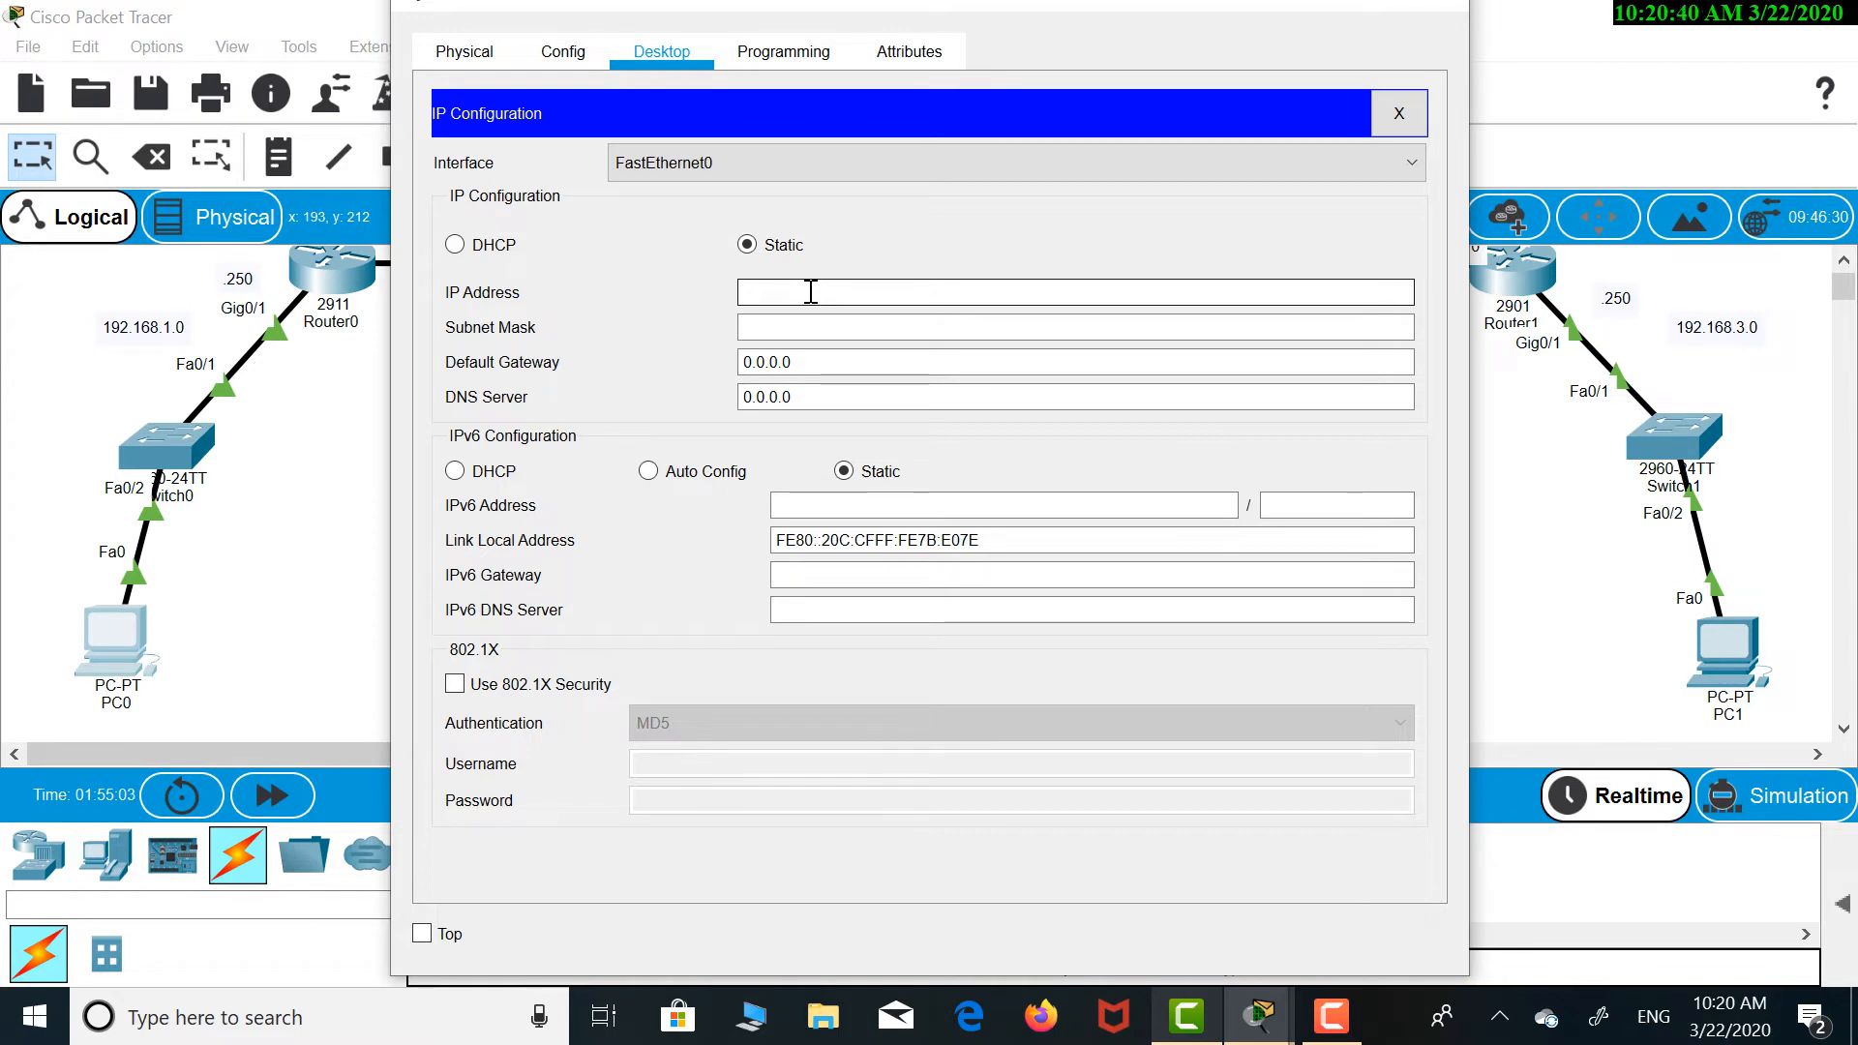
{"action": "type", "text": "192.168.1"}
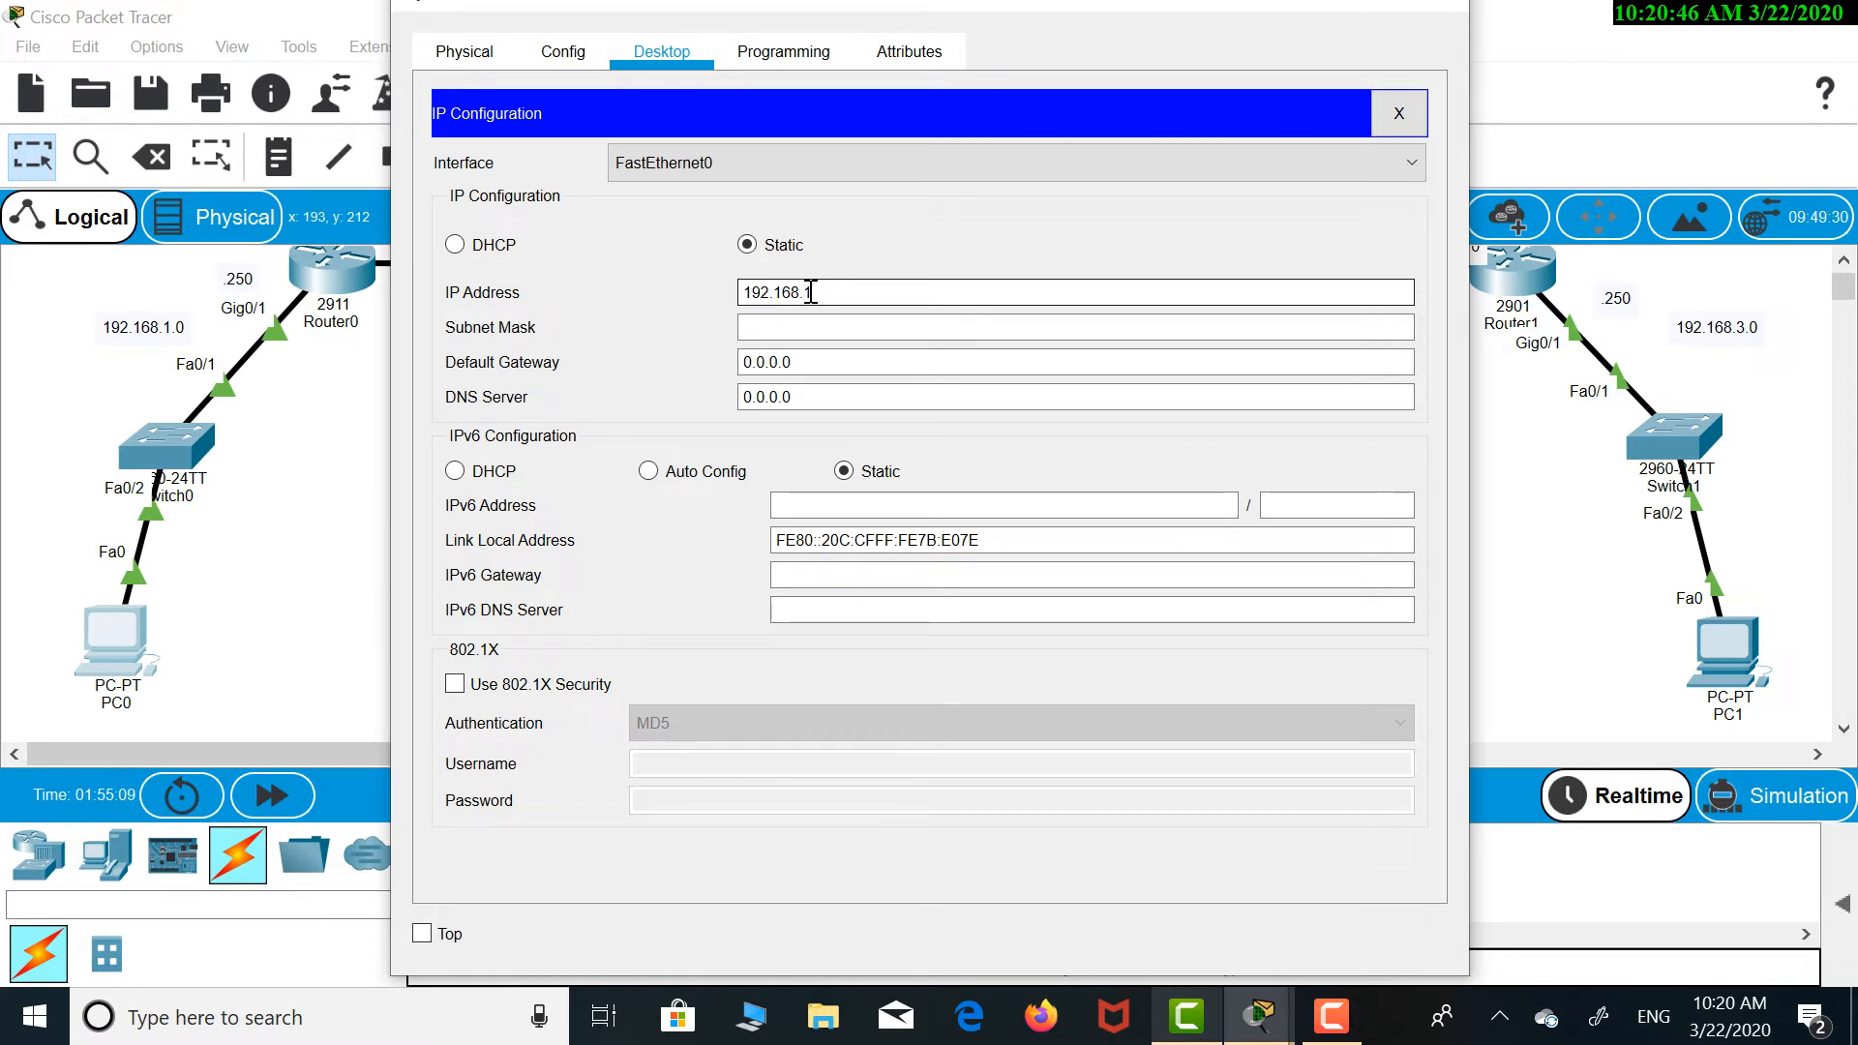
{"action": "type", "text": ".1"}
{"action": "key", "text": "Tab"}
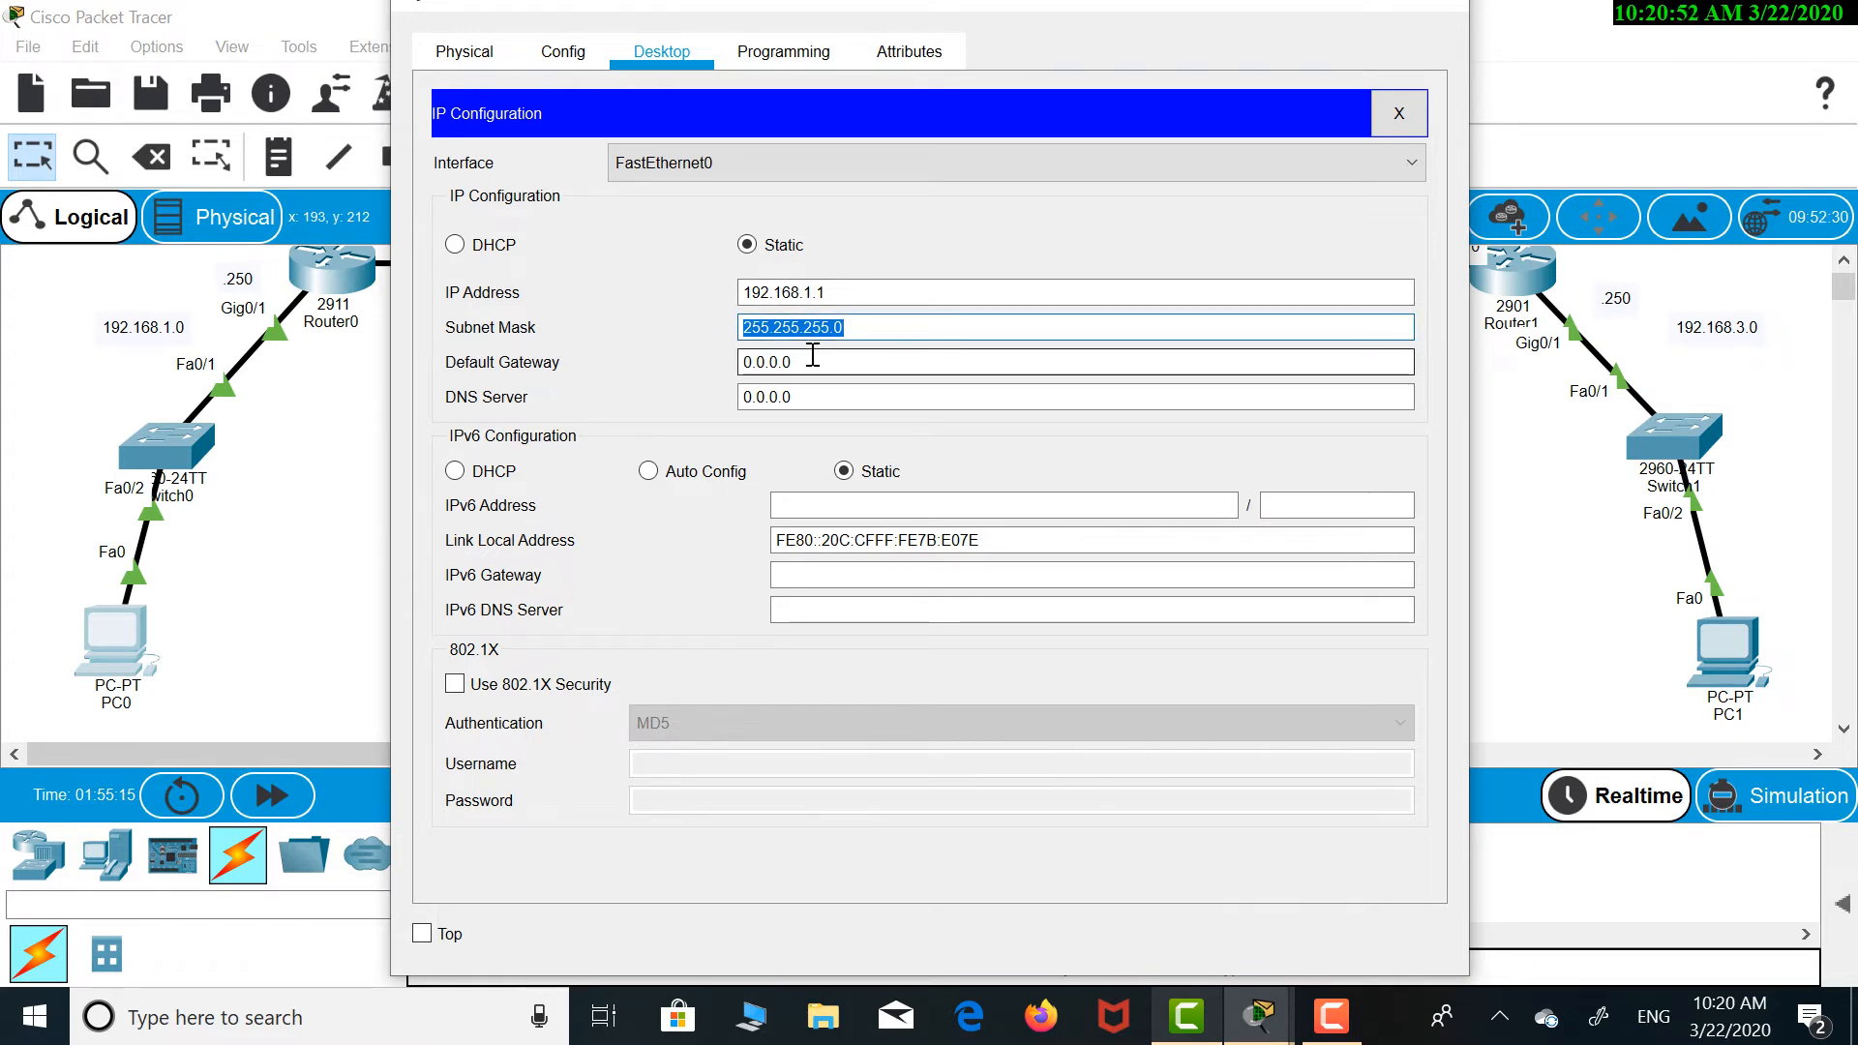
Set PC0's default gateway to 192.168.1.250 and close its window
{"action": "key", "text": "Tab"}
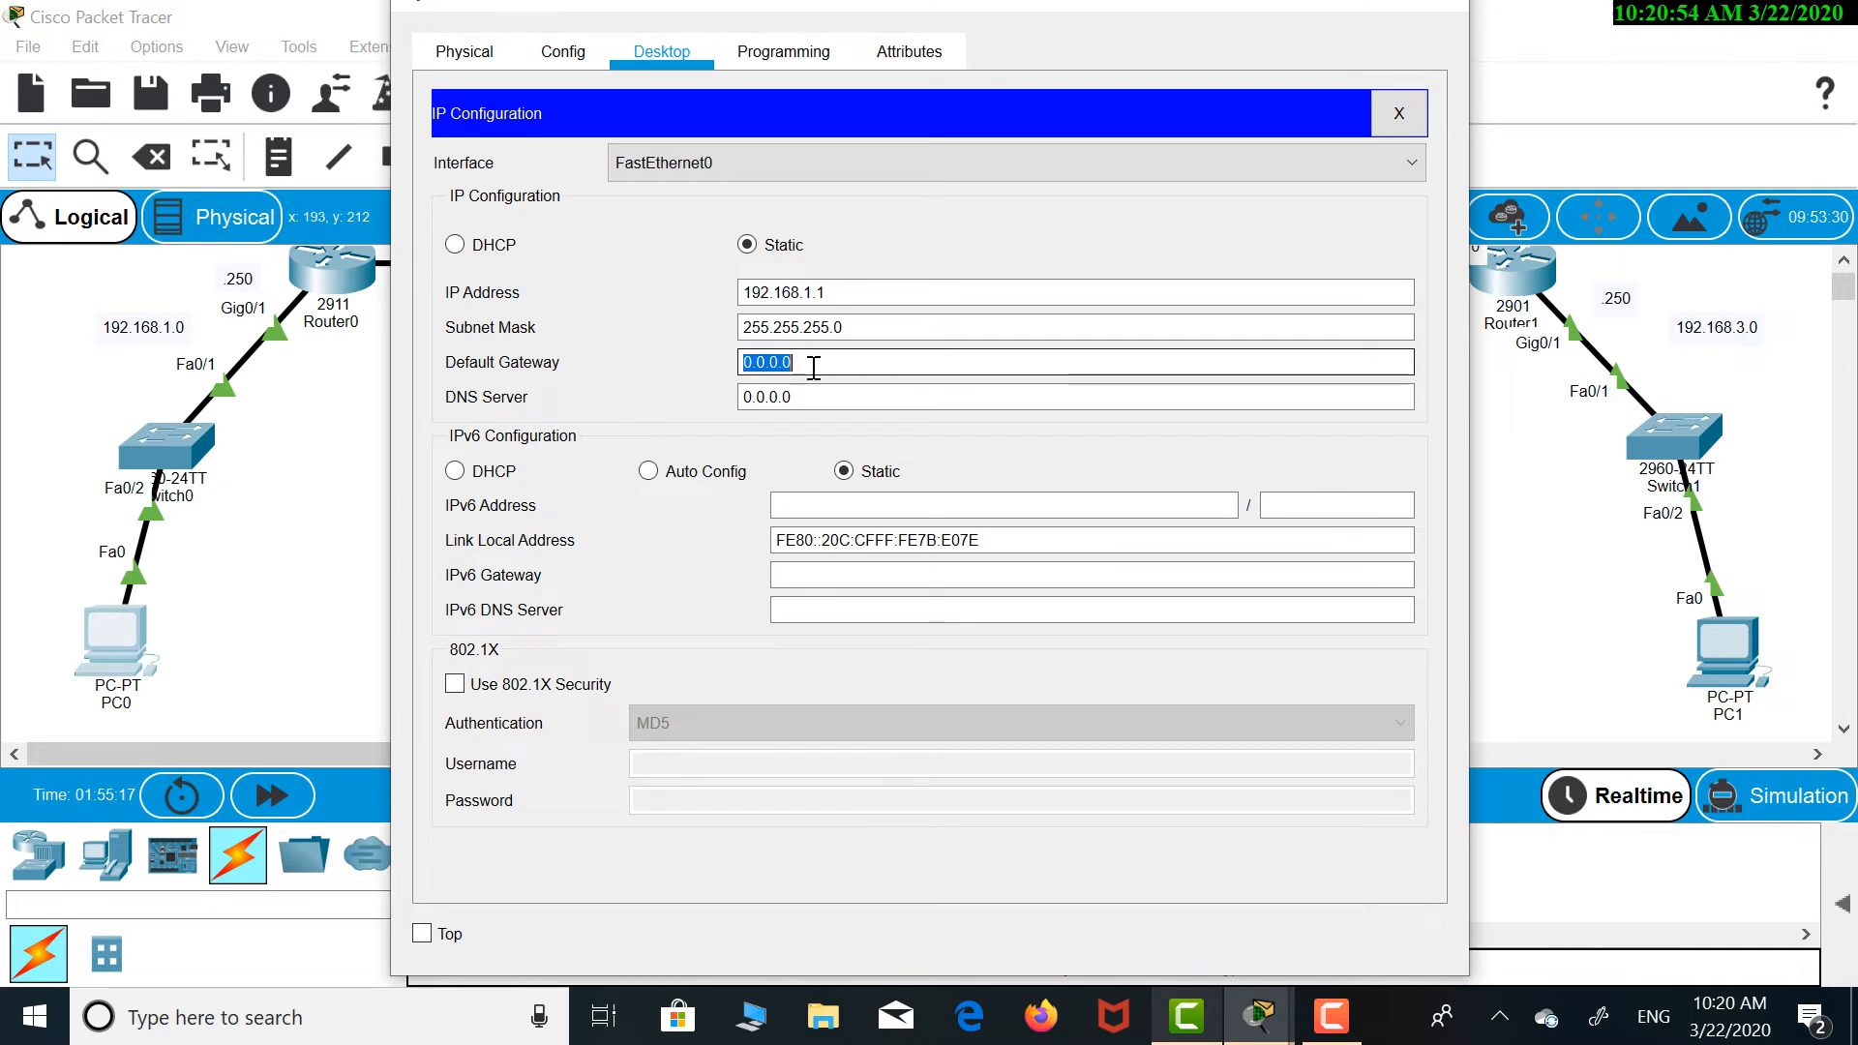
{"action": "type", "text": "192"}
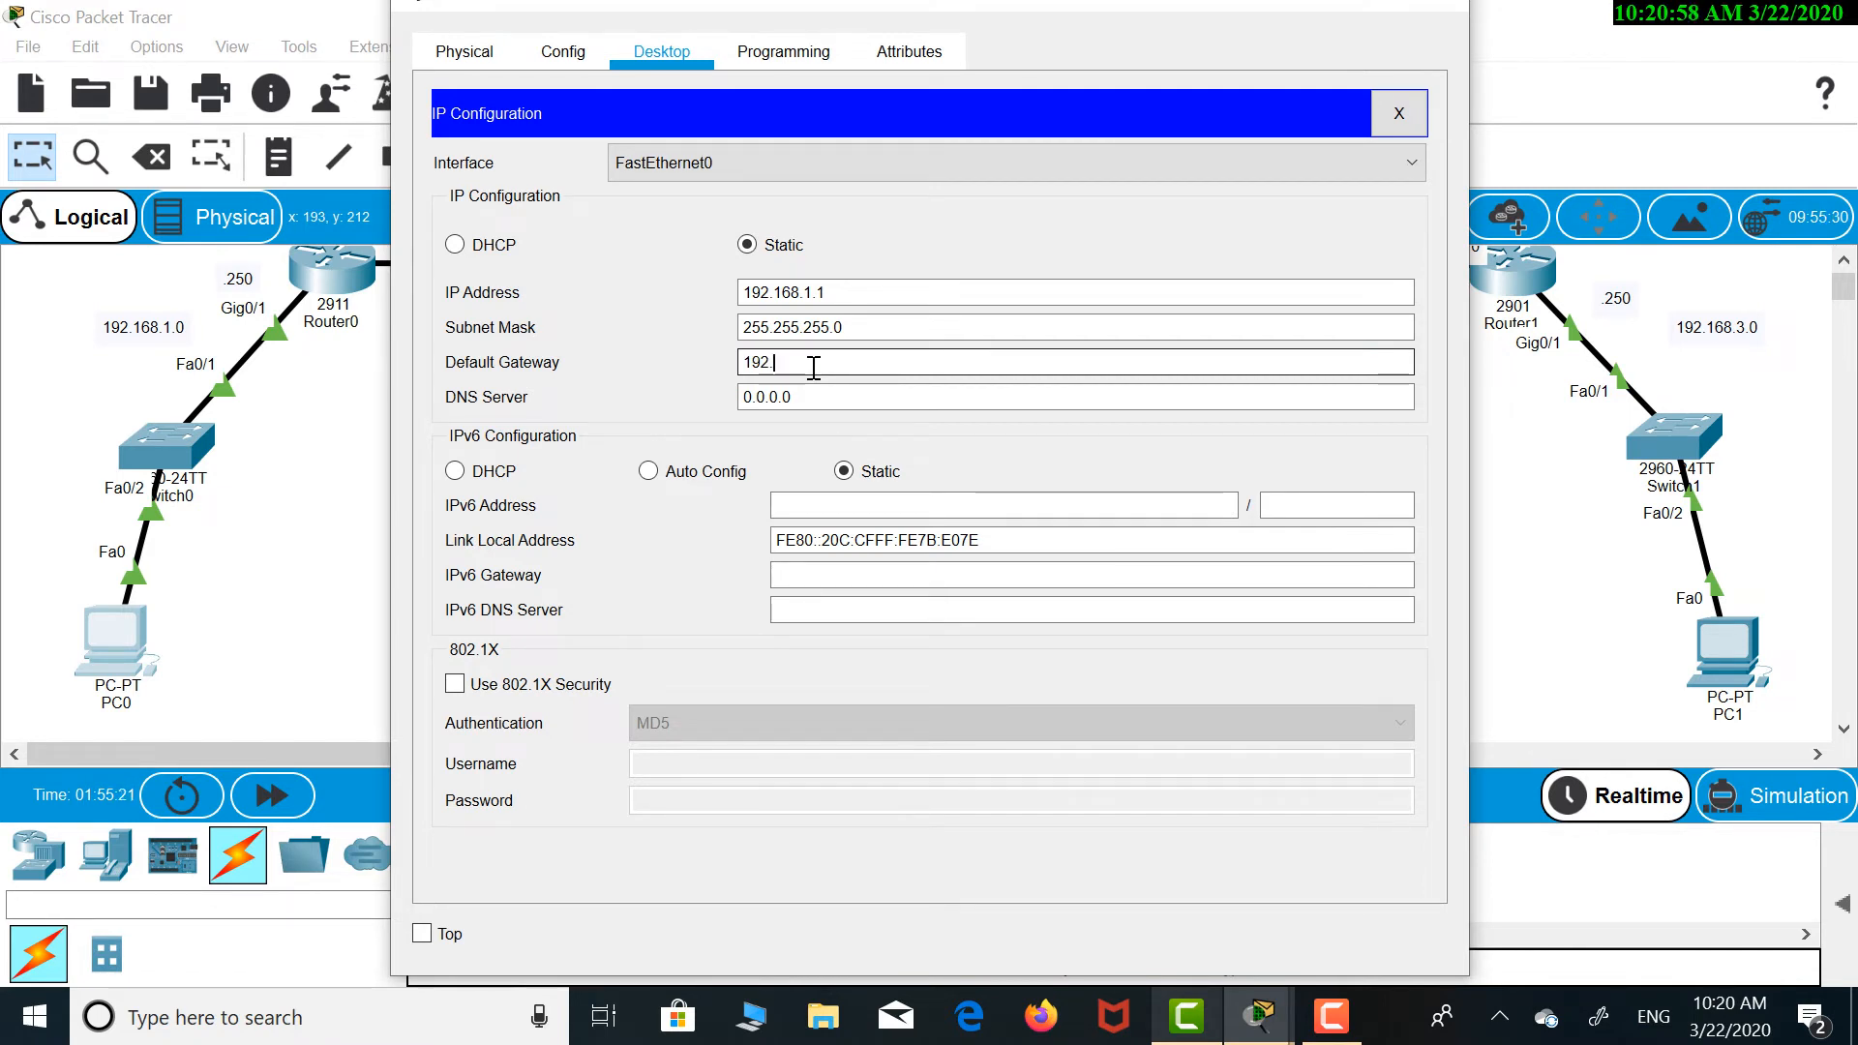
{"action": "type", "text": ".1"}
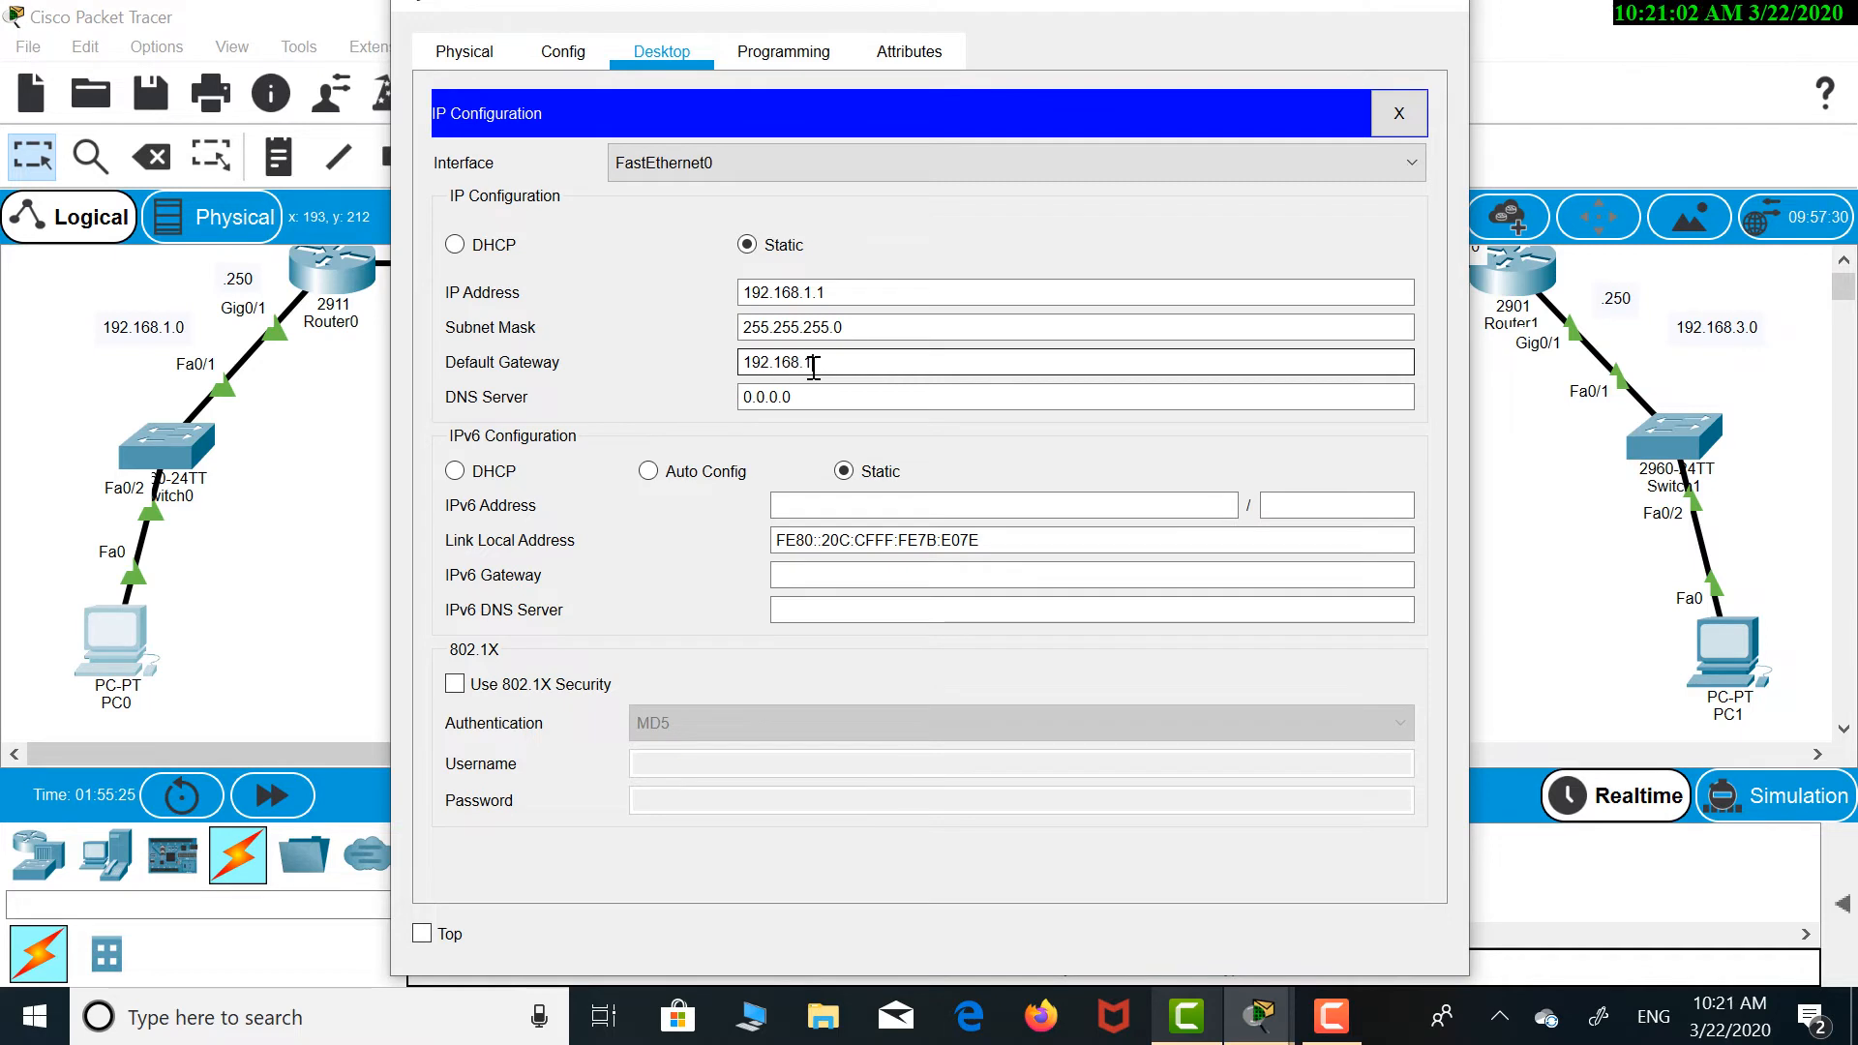
{"action": "type", "text": "68.1.25"}
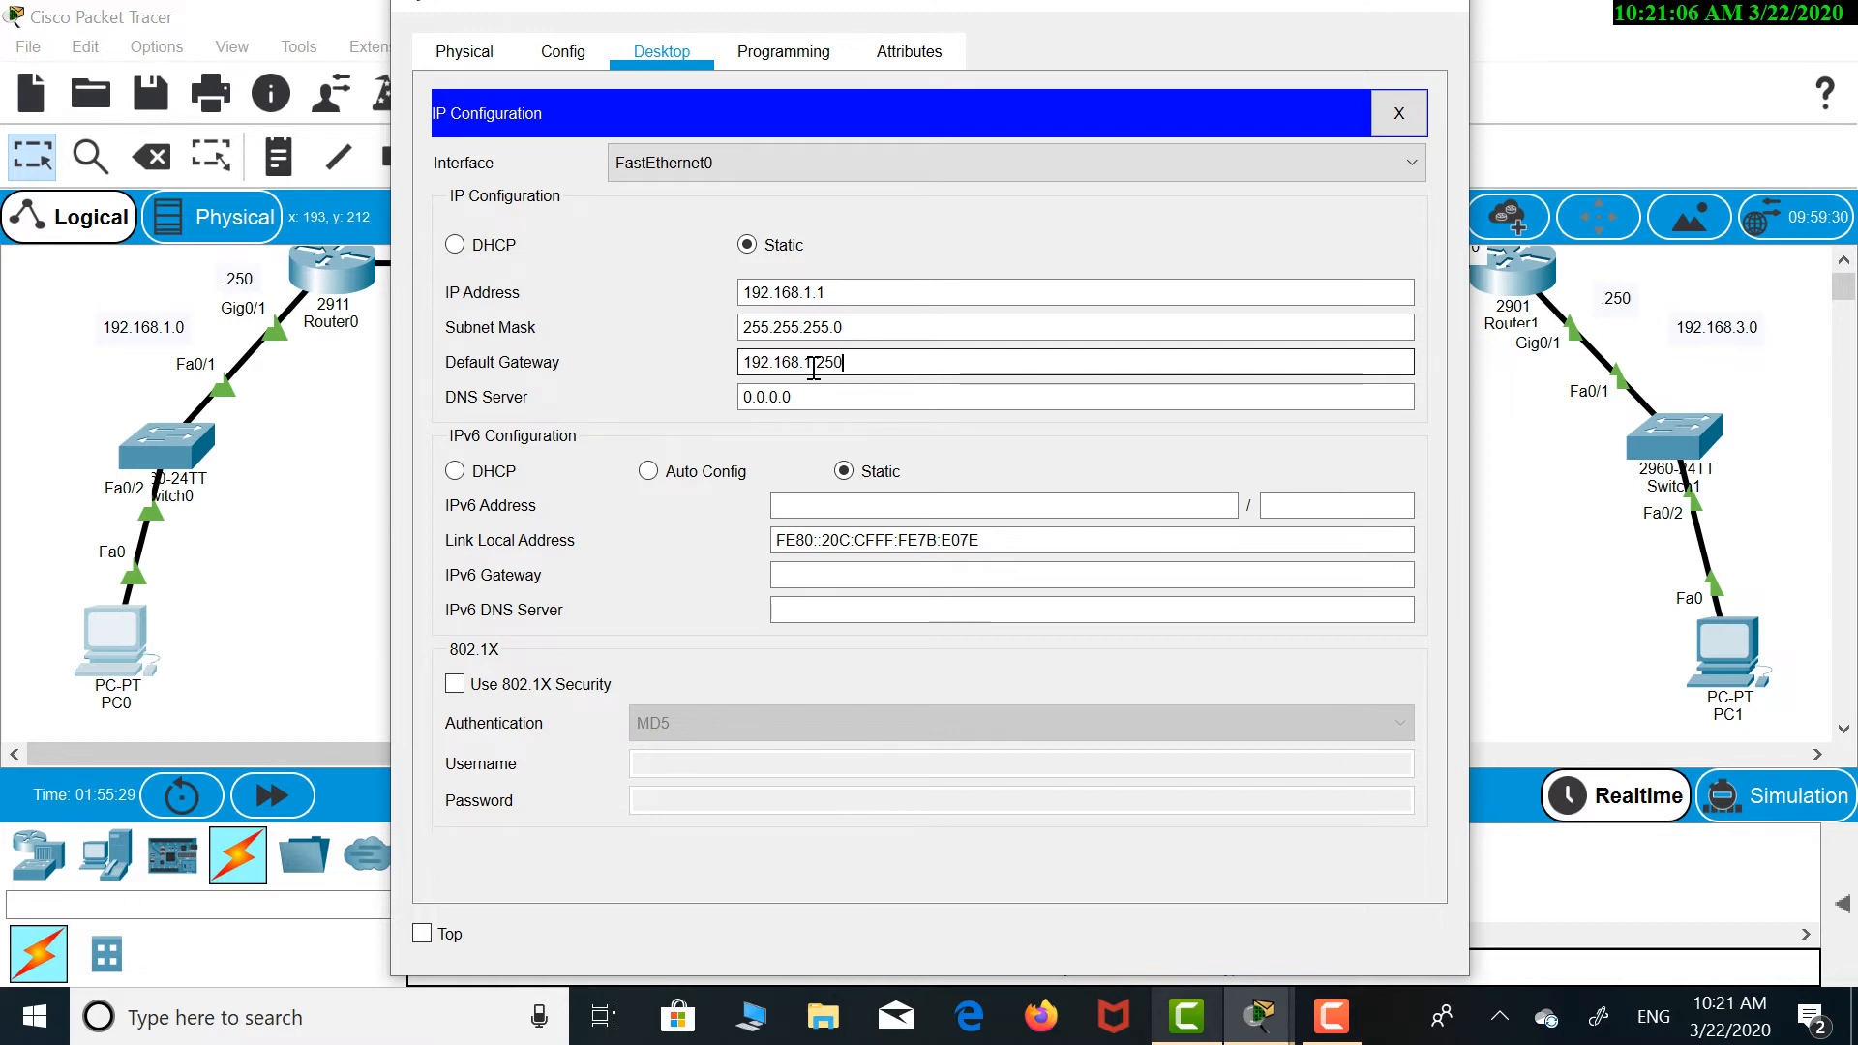
{"action": "type", "text": "0"}
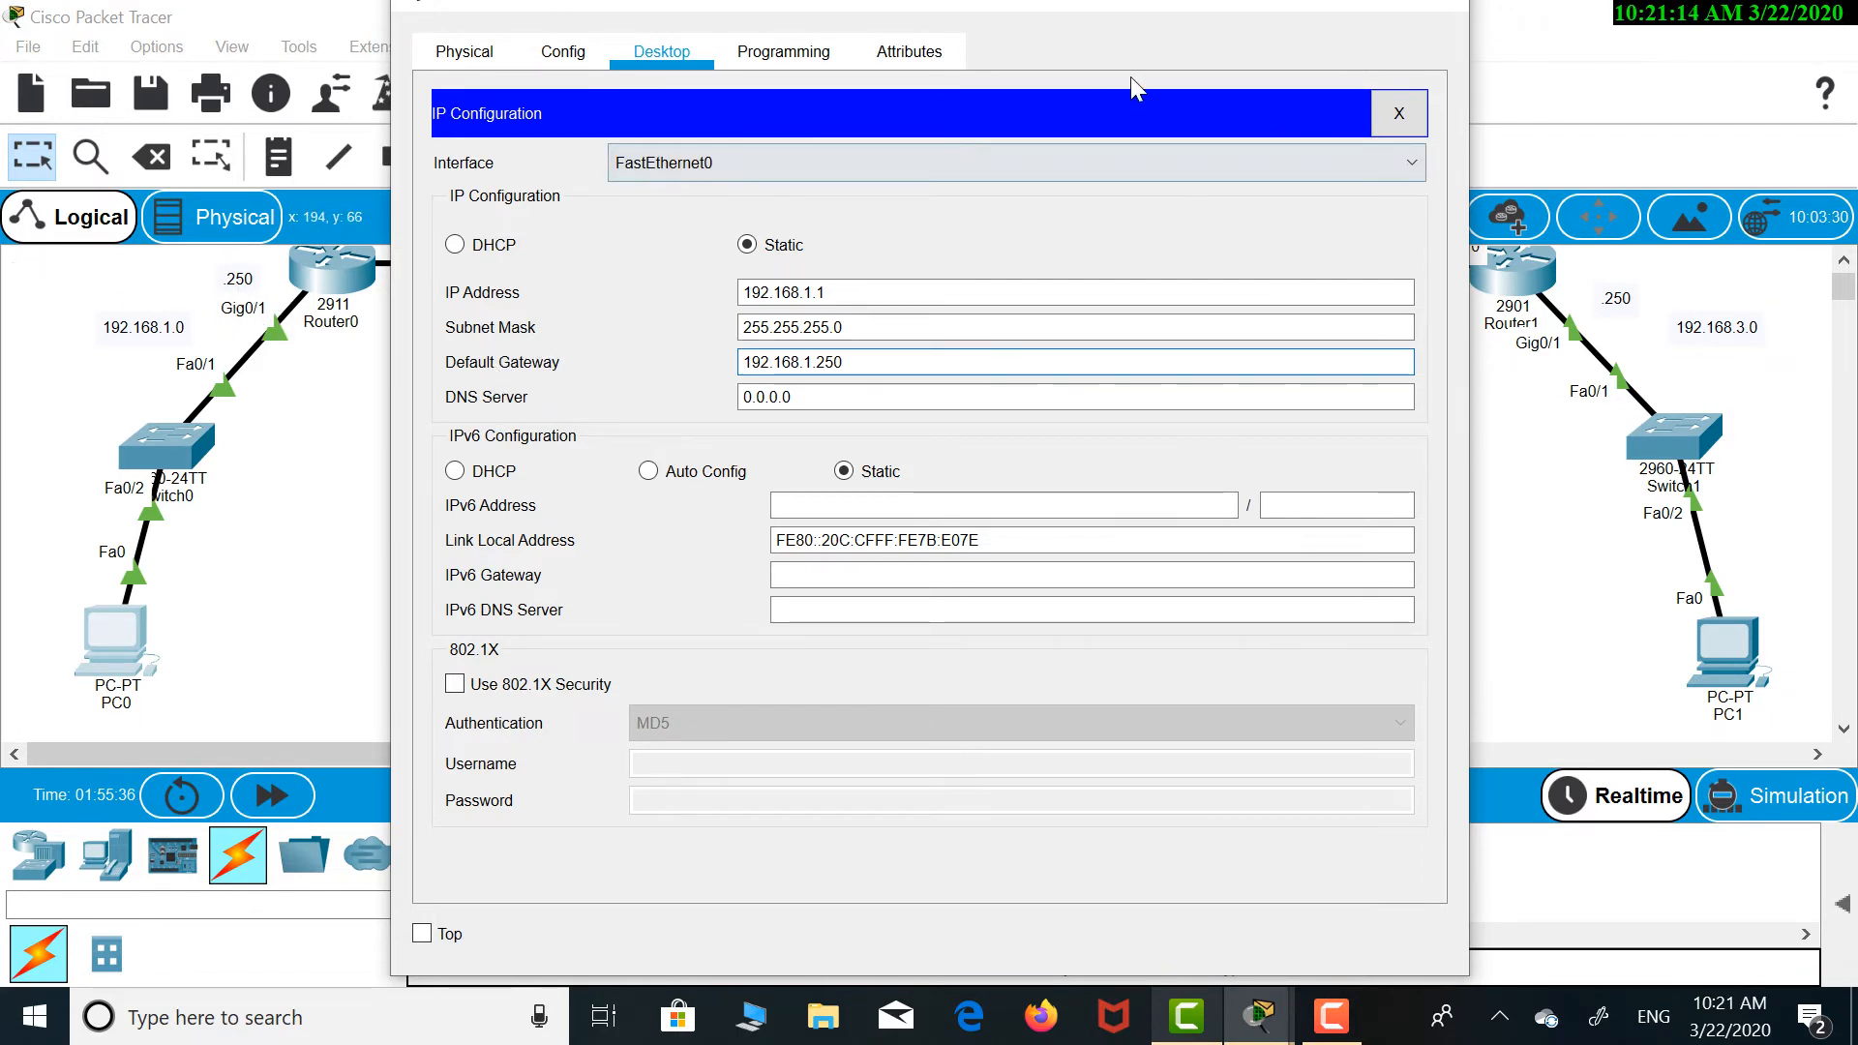
{"action": "left_click_drag", "start_coordinate": [1193, 14], "coordinate": [1237, 66]}
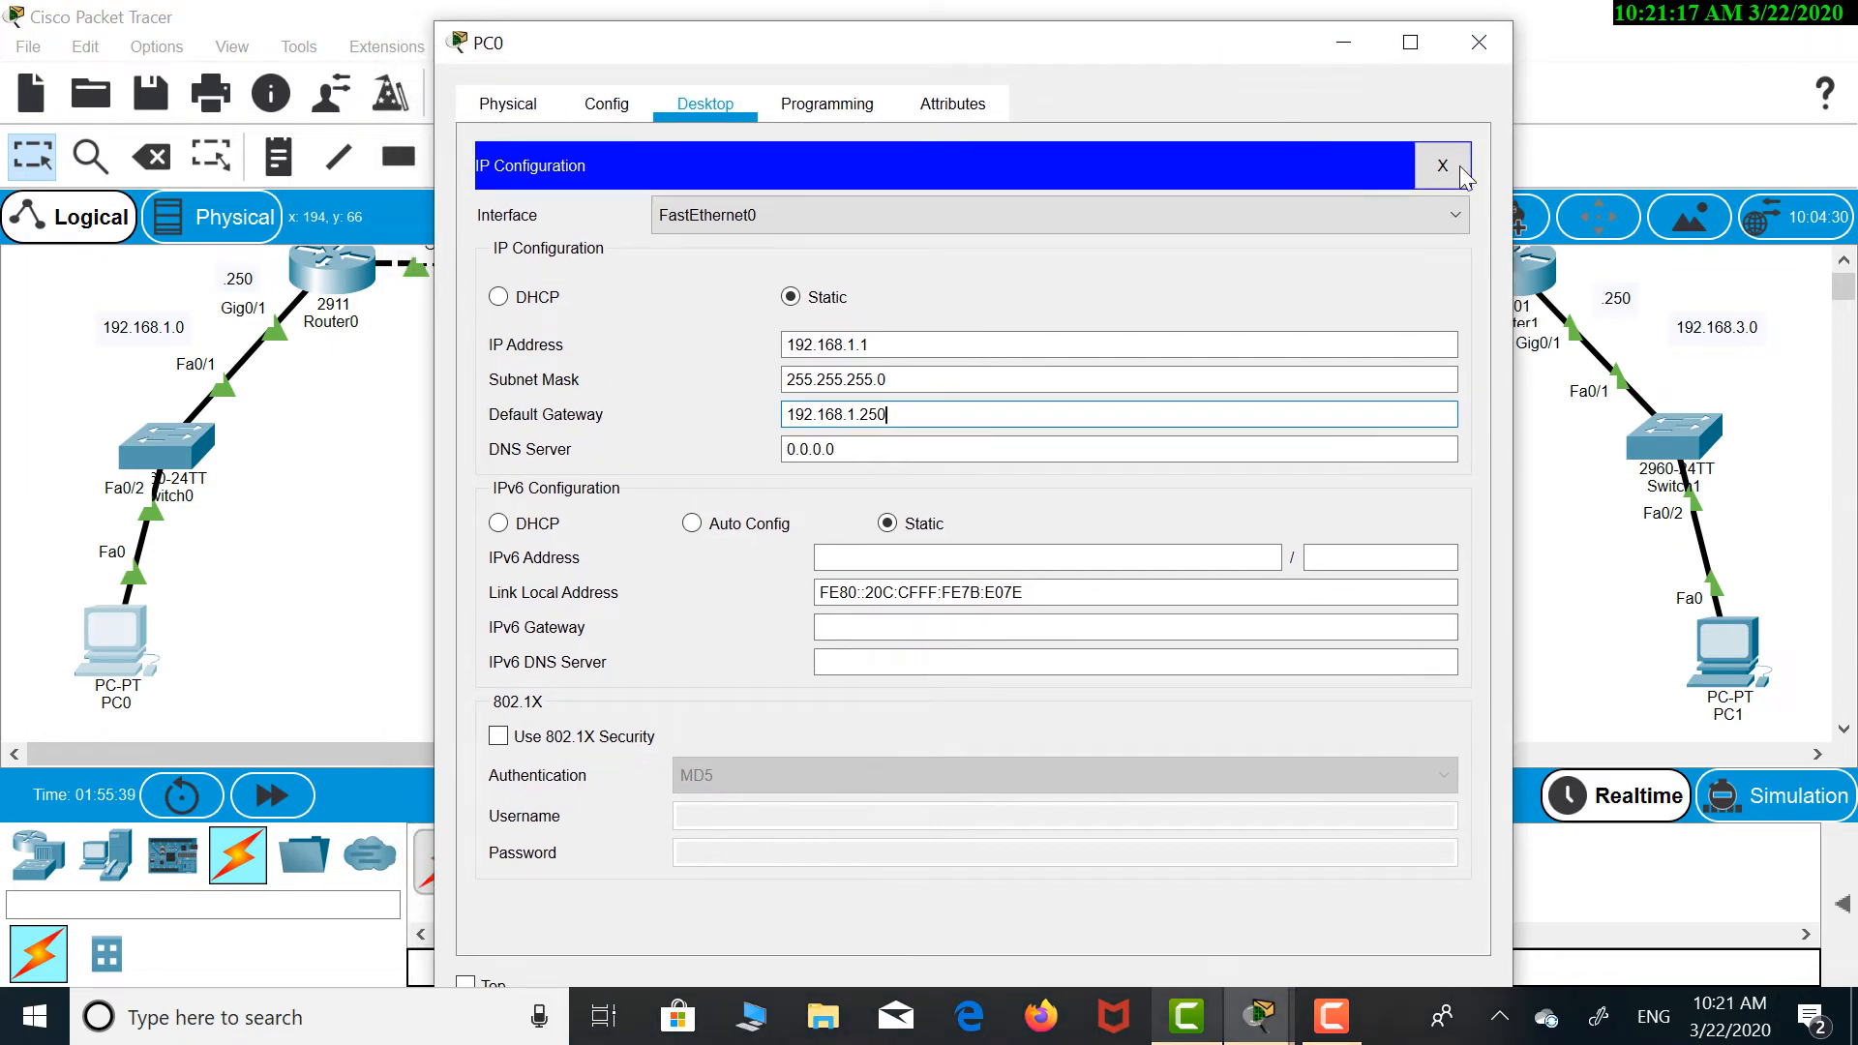
{"action": "left_click", "coordinate": [1476, 42]}
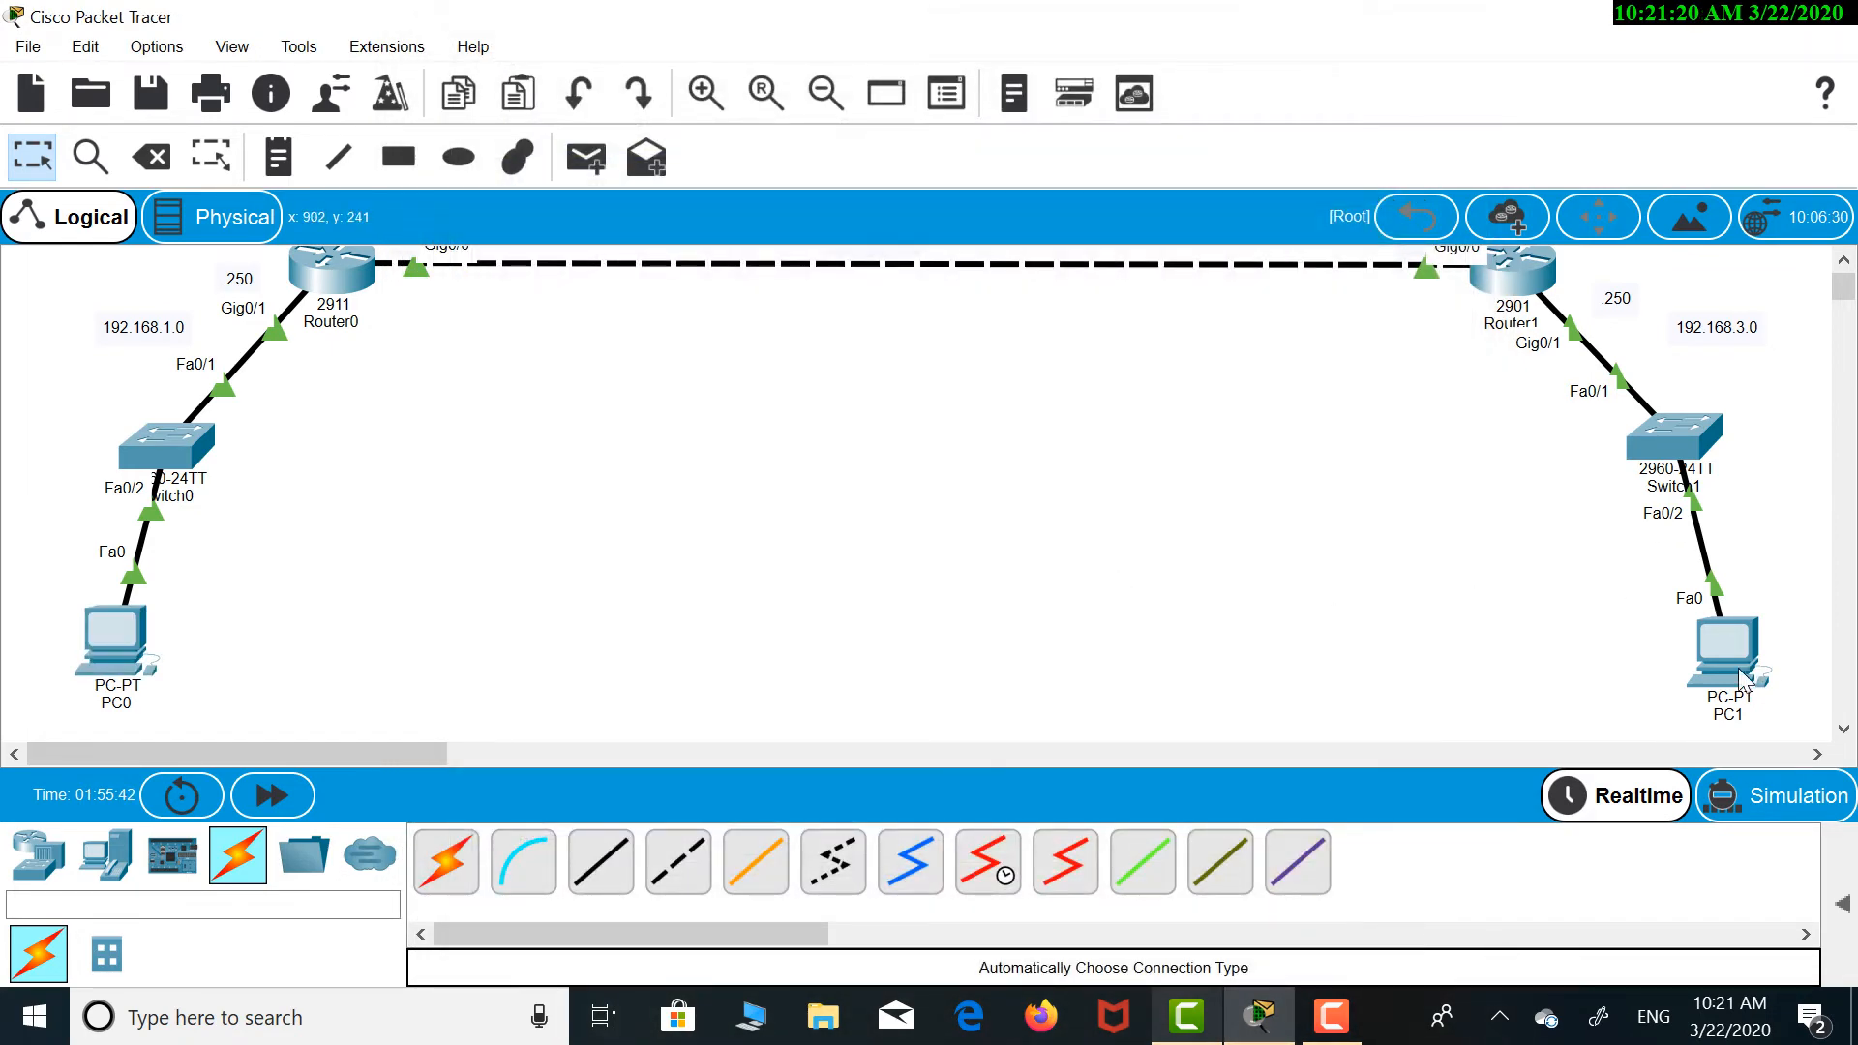
Open PC1's IP configuration and assign static address 192.168.3.2 with subnet mask 255.255.255.0
{"action": "left_click", "coordinate": [1715, 649]}
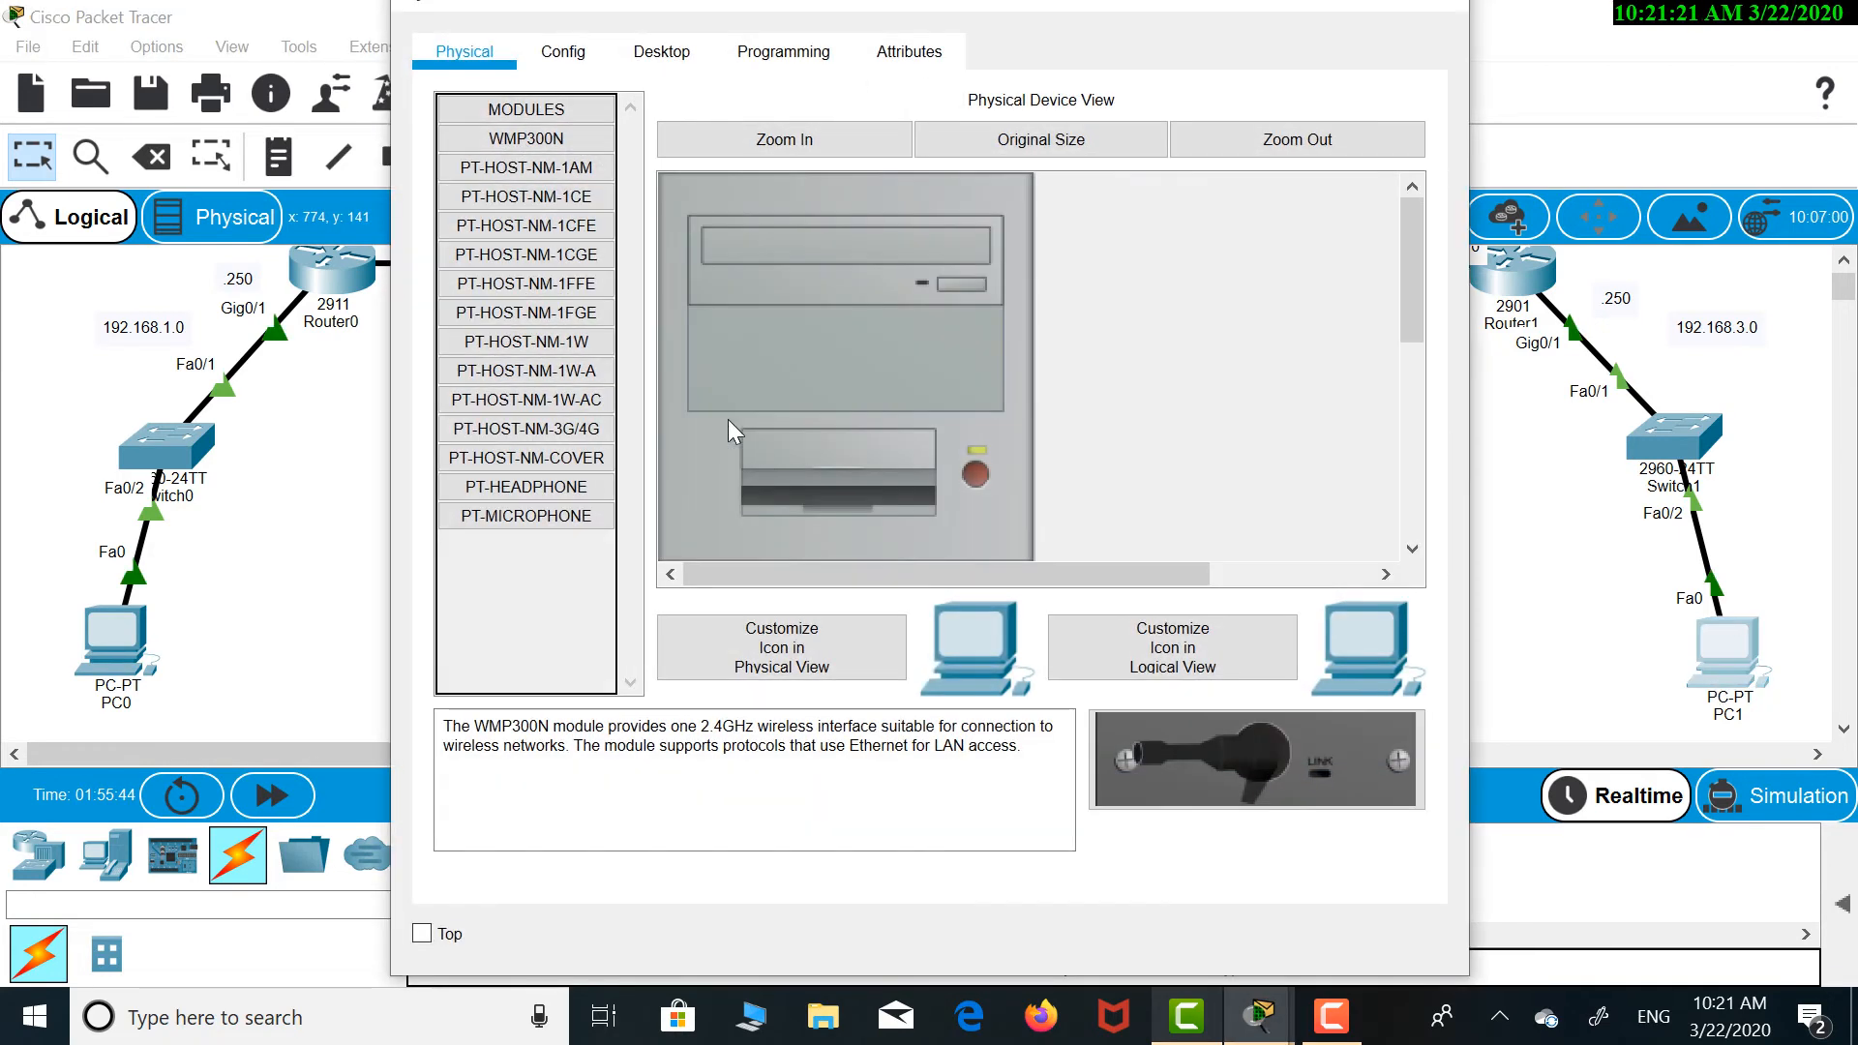
{"action": "left_click", "coordinate": [595, 60]}
{"action": "left_click", "coordinate": [662, 53]}
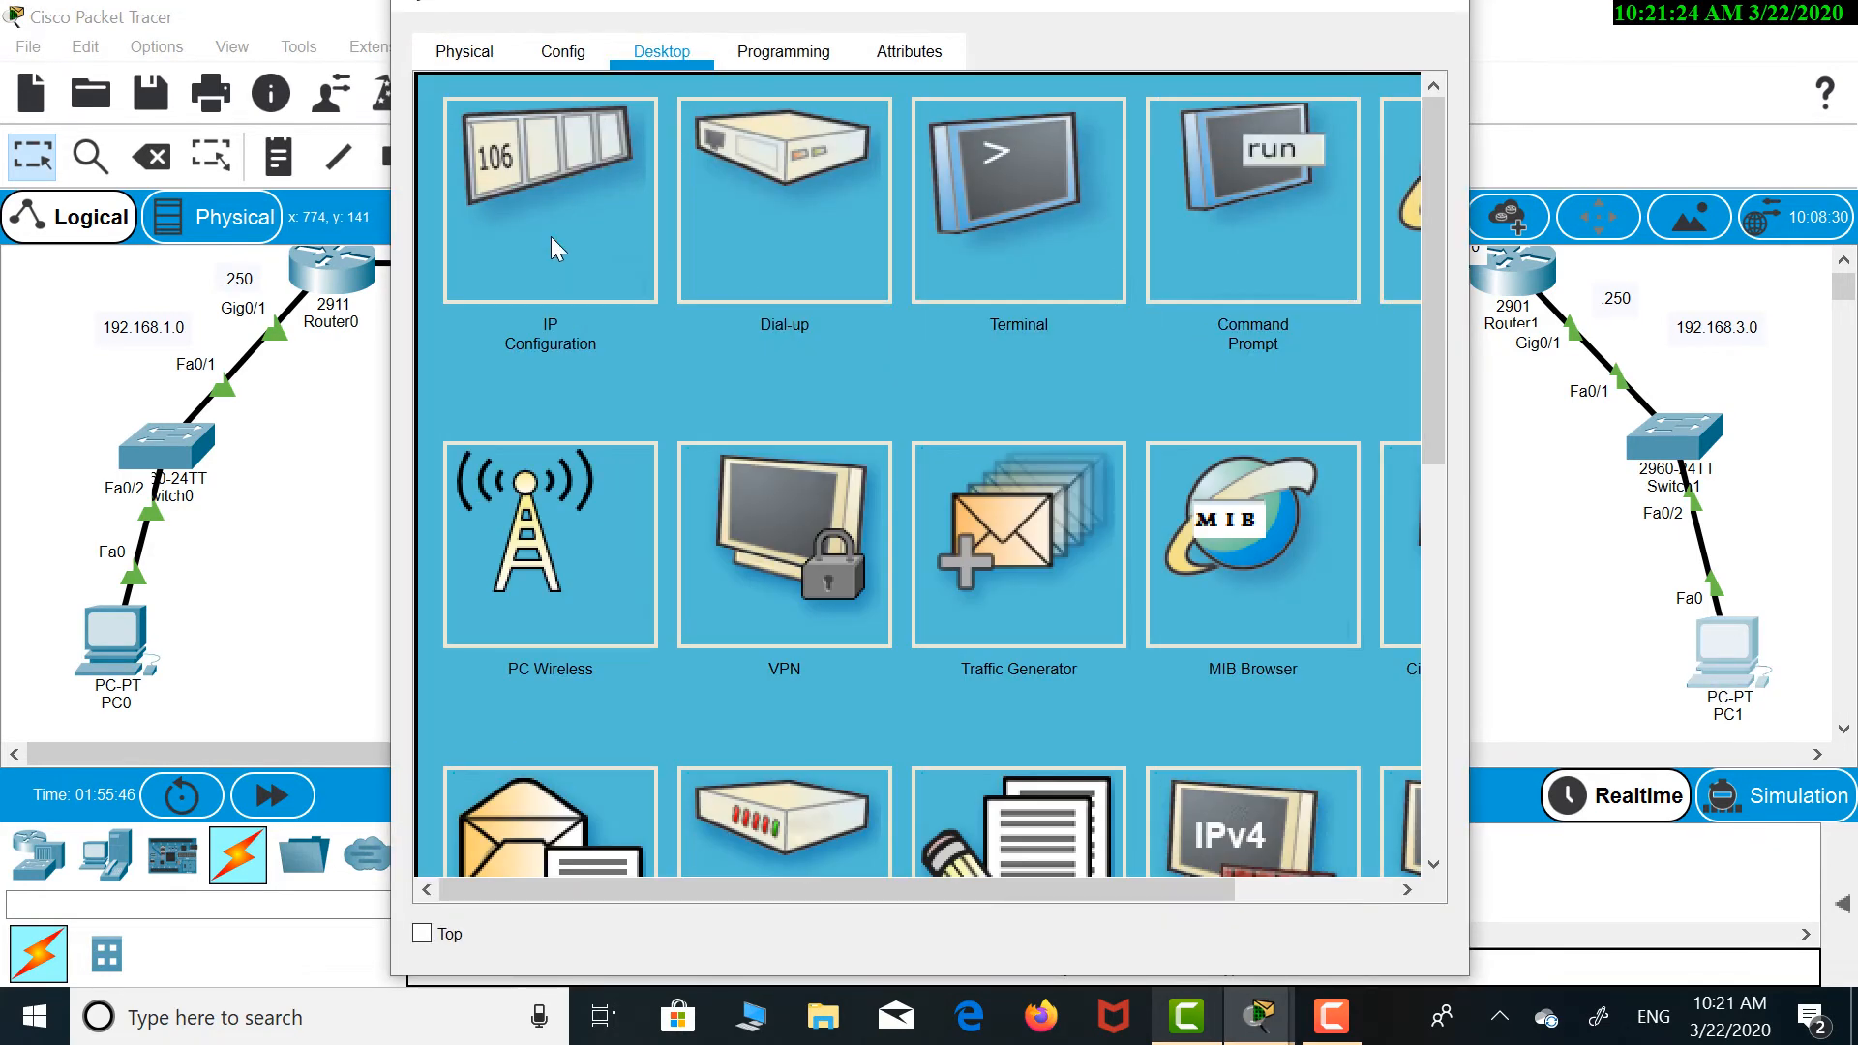
{"action": "left_click", "coordinate": [554, 250]}
{"action": "left_click", "coordinate": [768, 293]}
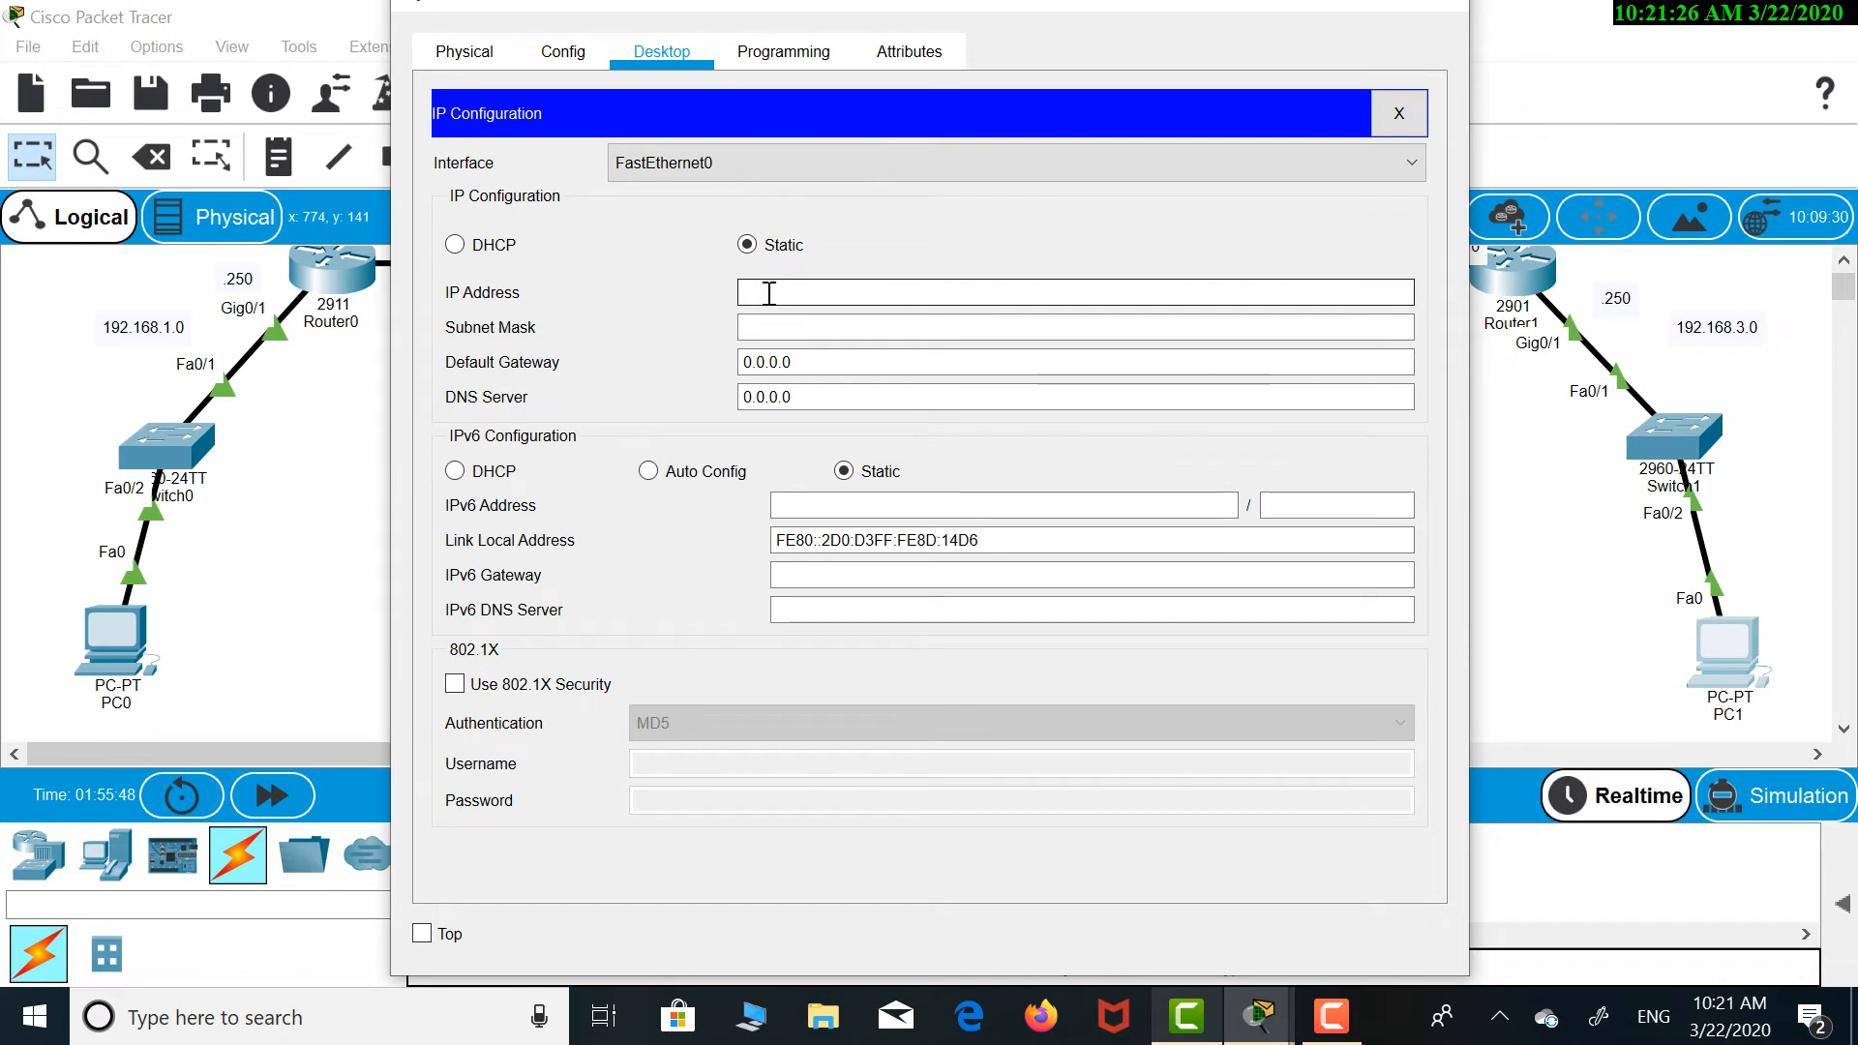
{"action": "type", "text": "192.168"}
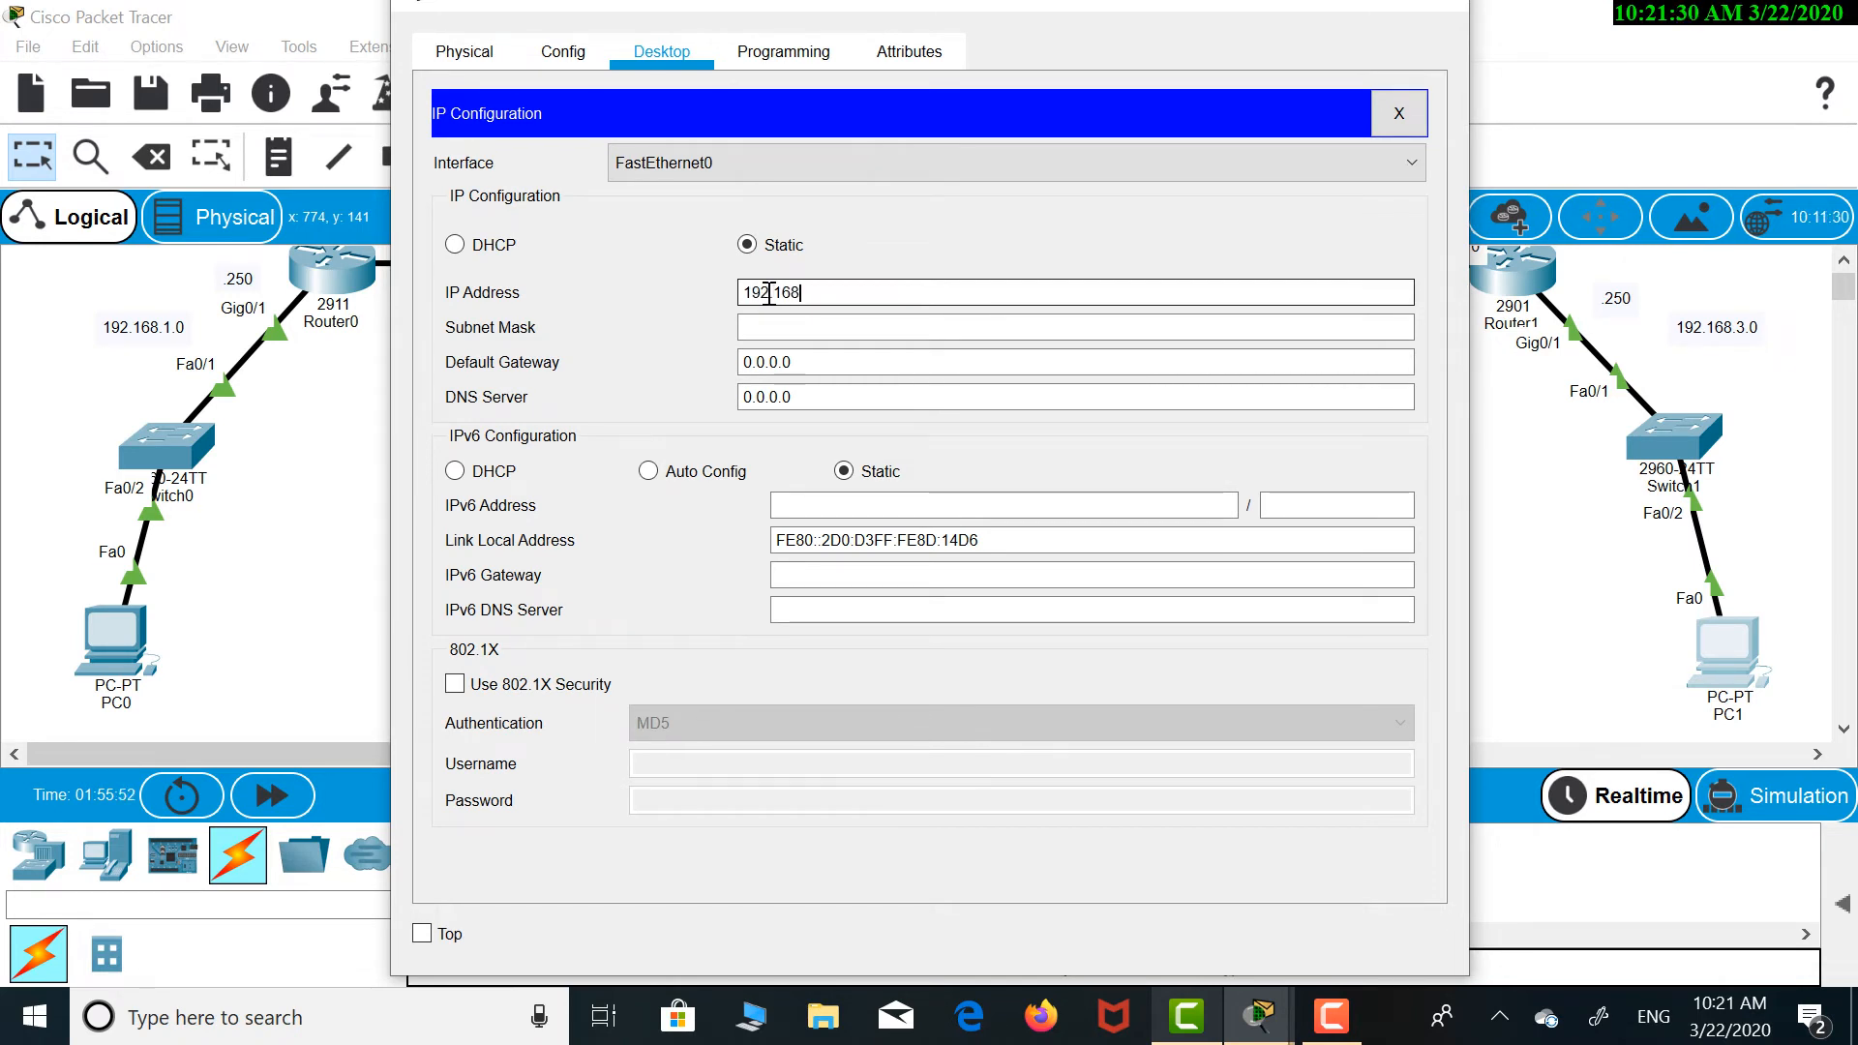
{"action": "type", "text": "."}
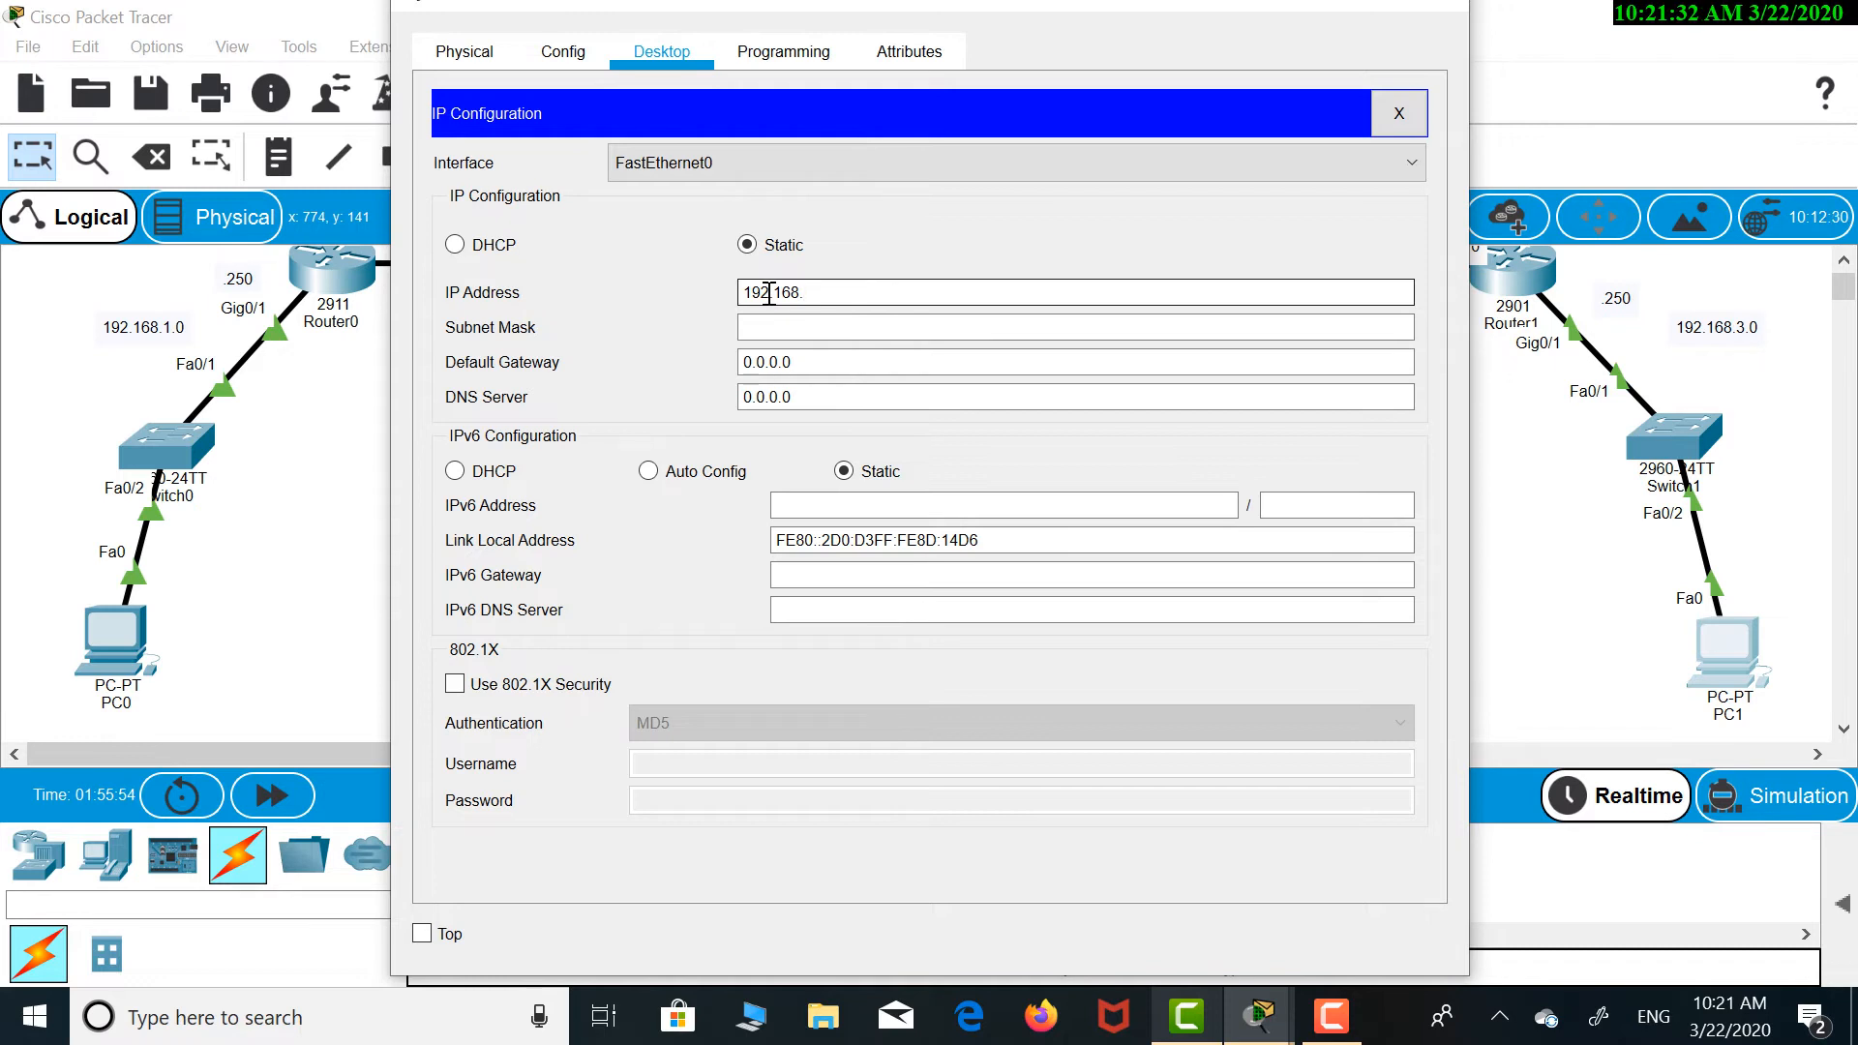
{"action": "type", "text": "3.2"}
{"action": "key", "text": "Tab"}
Set PC1's default gateway to 192.168.3.250 and close its window
{"action": "key", "text": "Tab"}
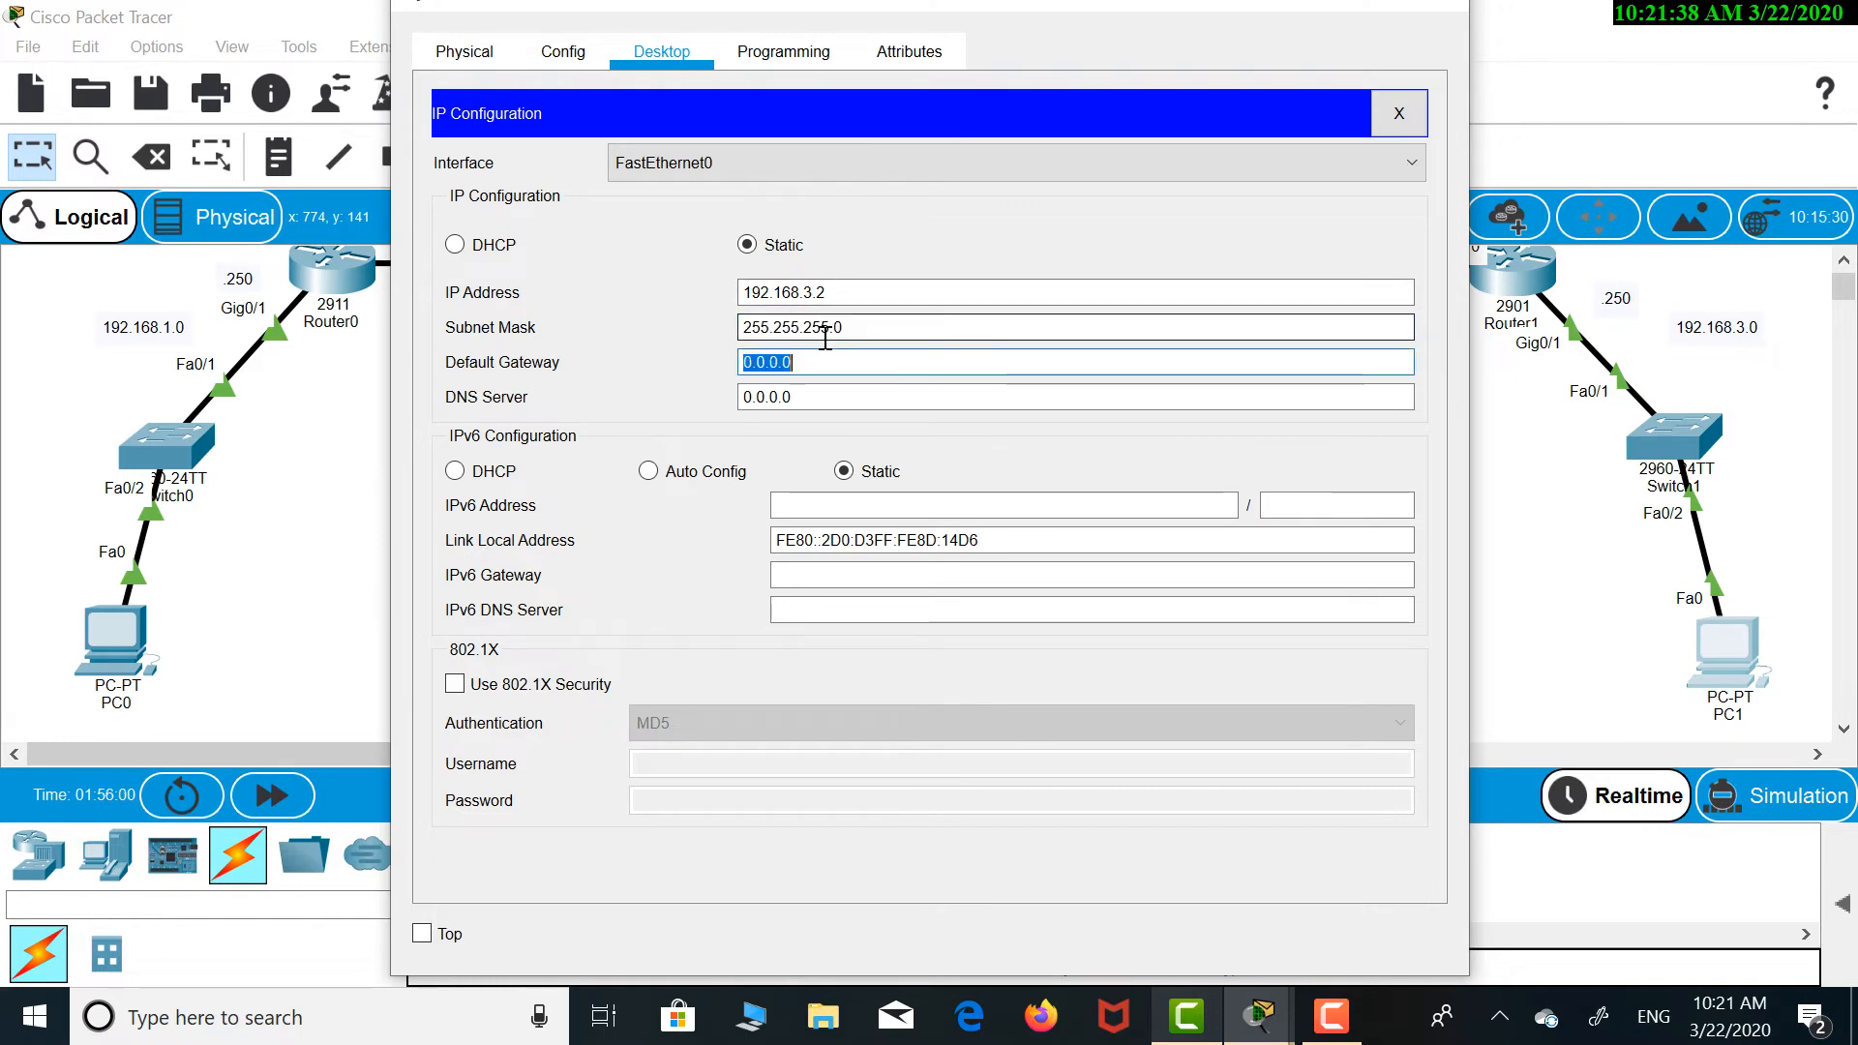
{"action": "type", "text": "192"}
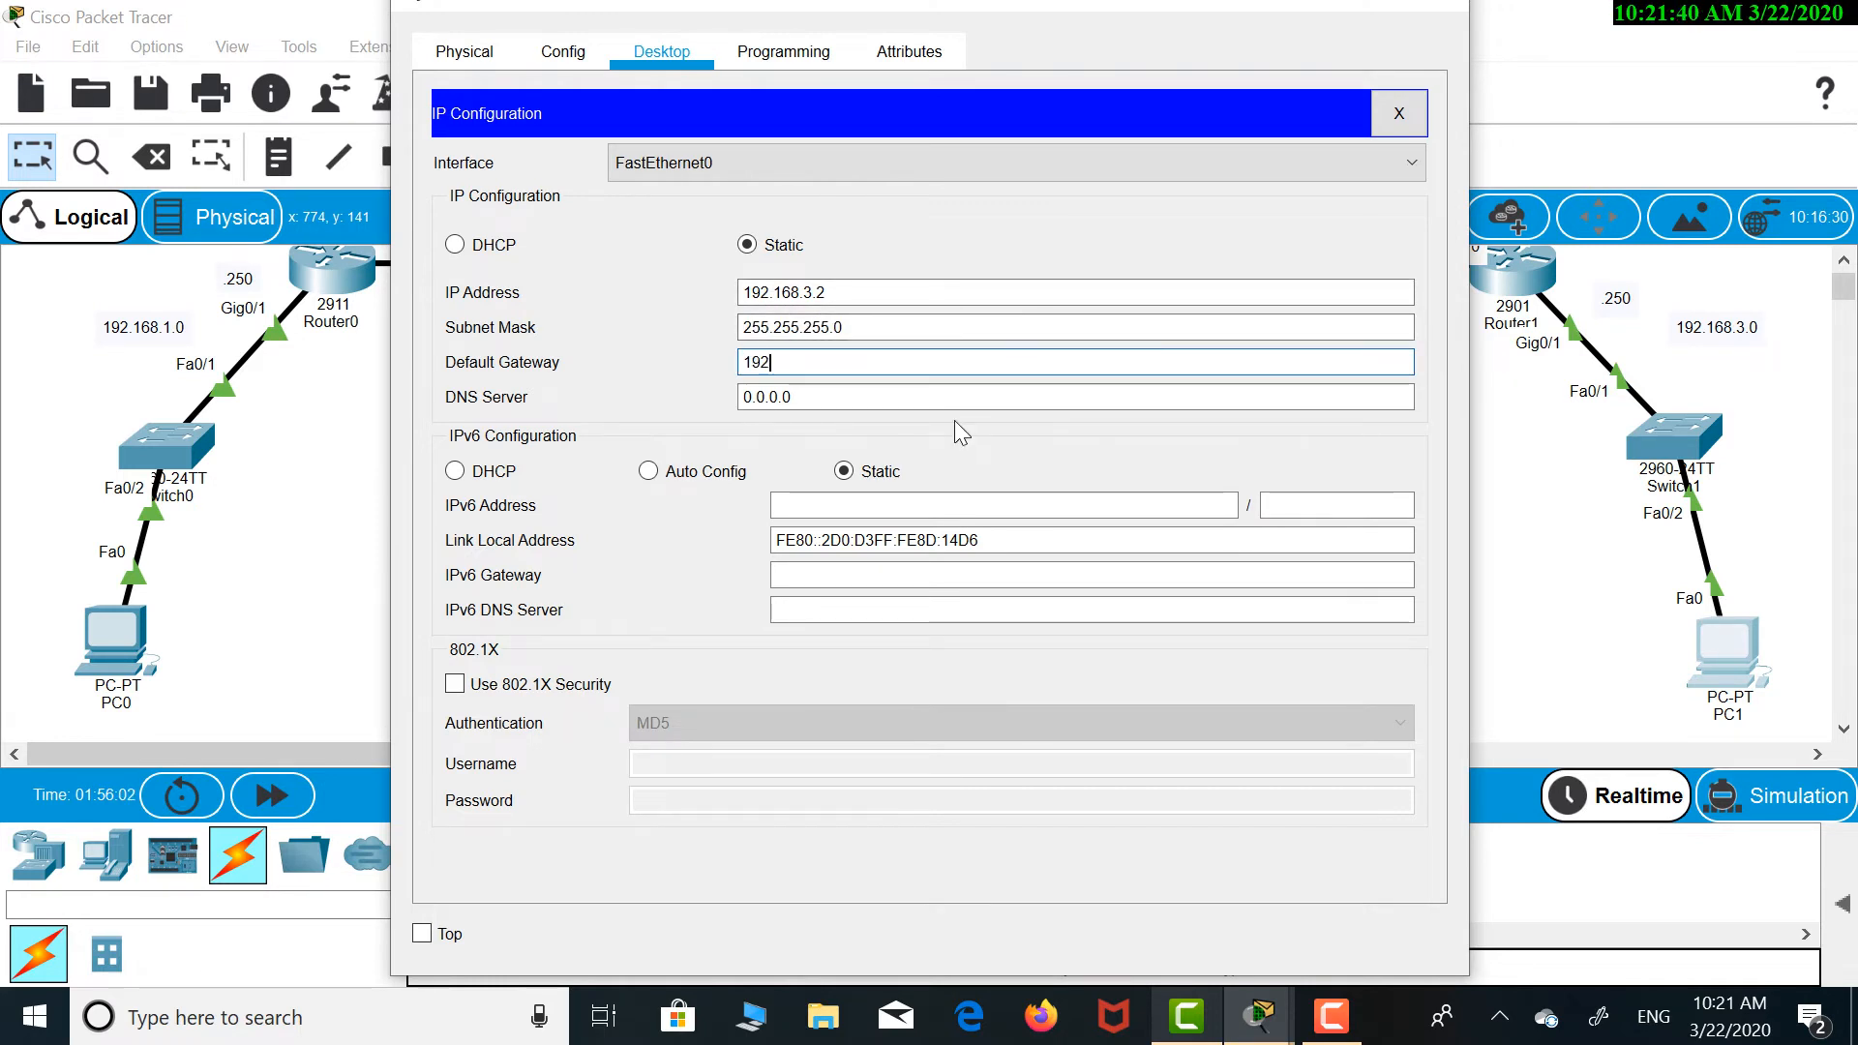
{"action": "type", "text": ".168."}
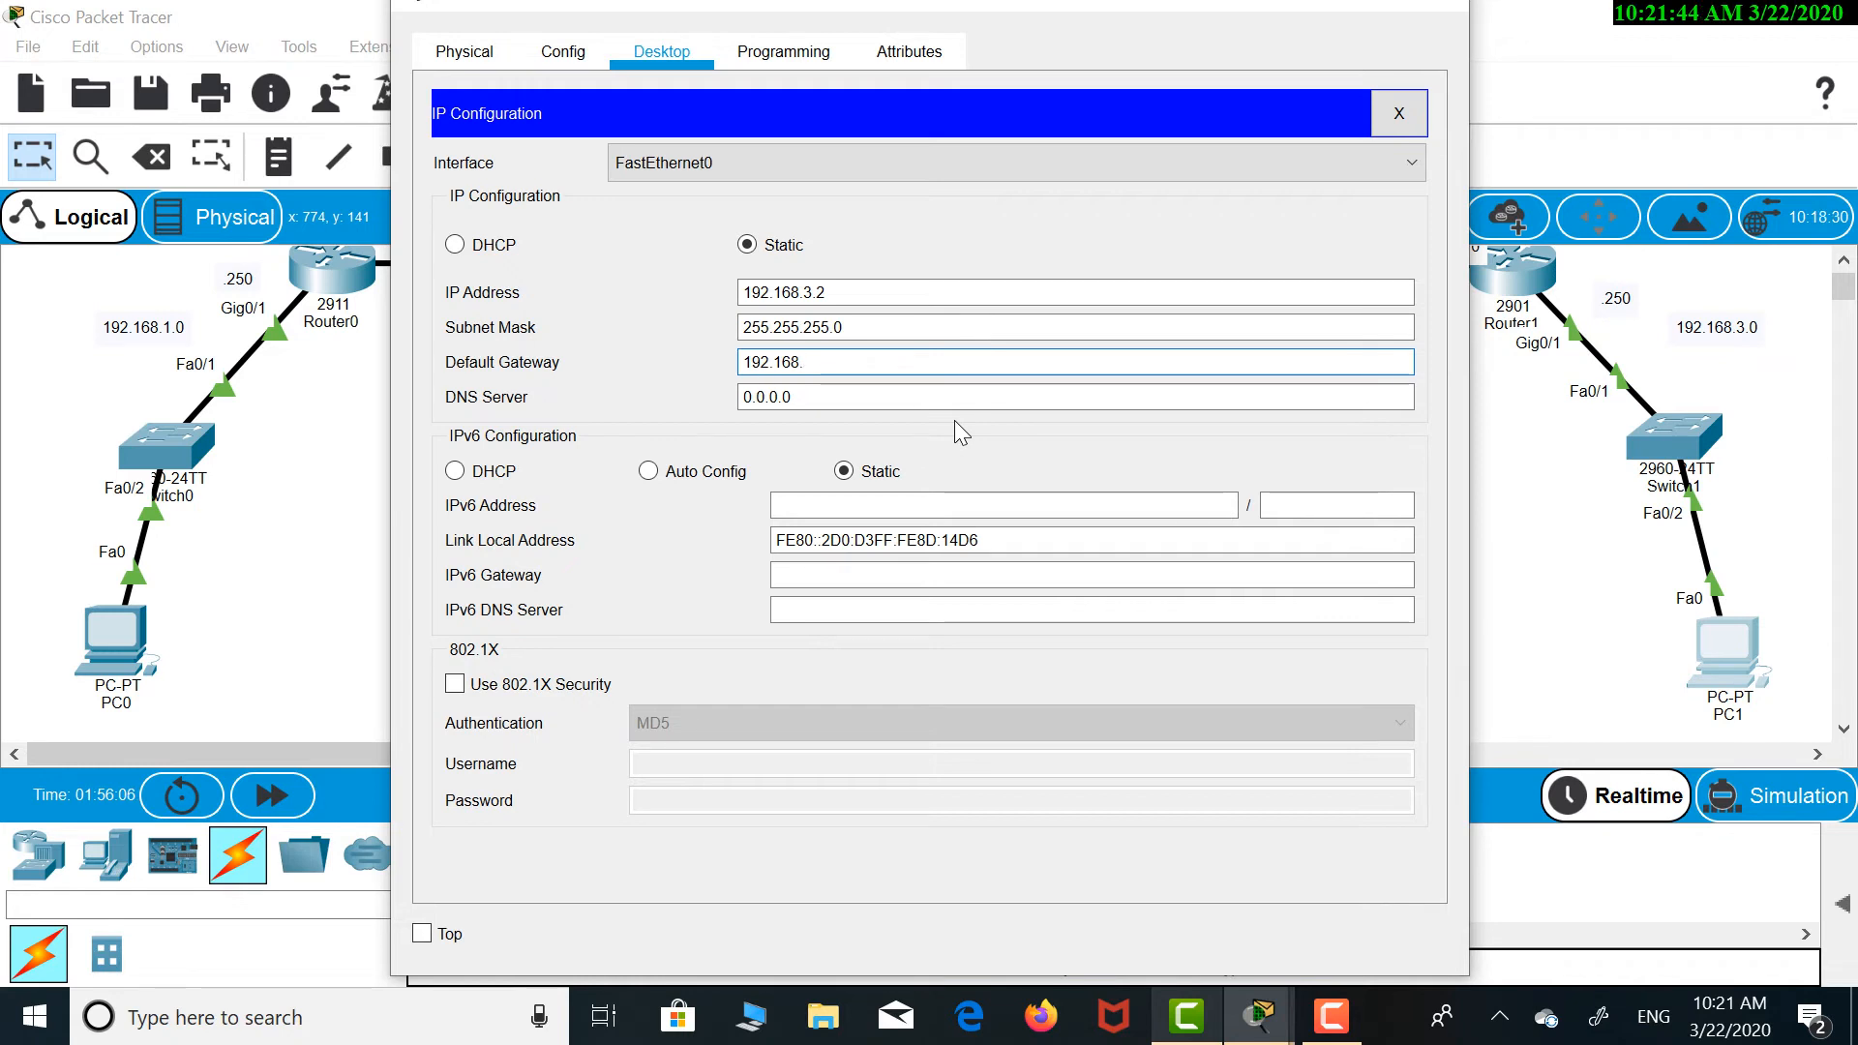
{"action": "type", "text": "3"}
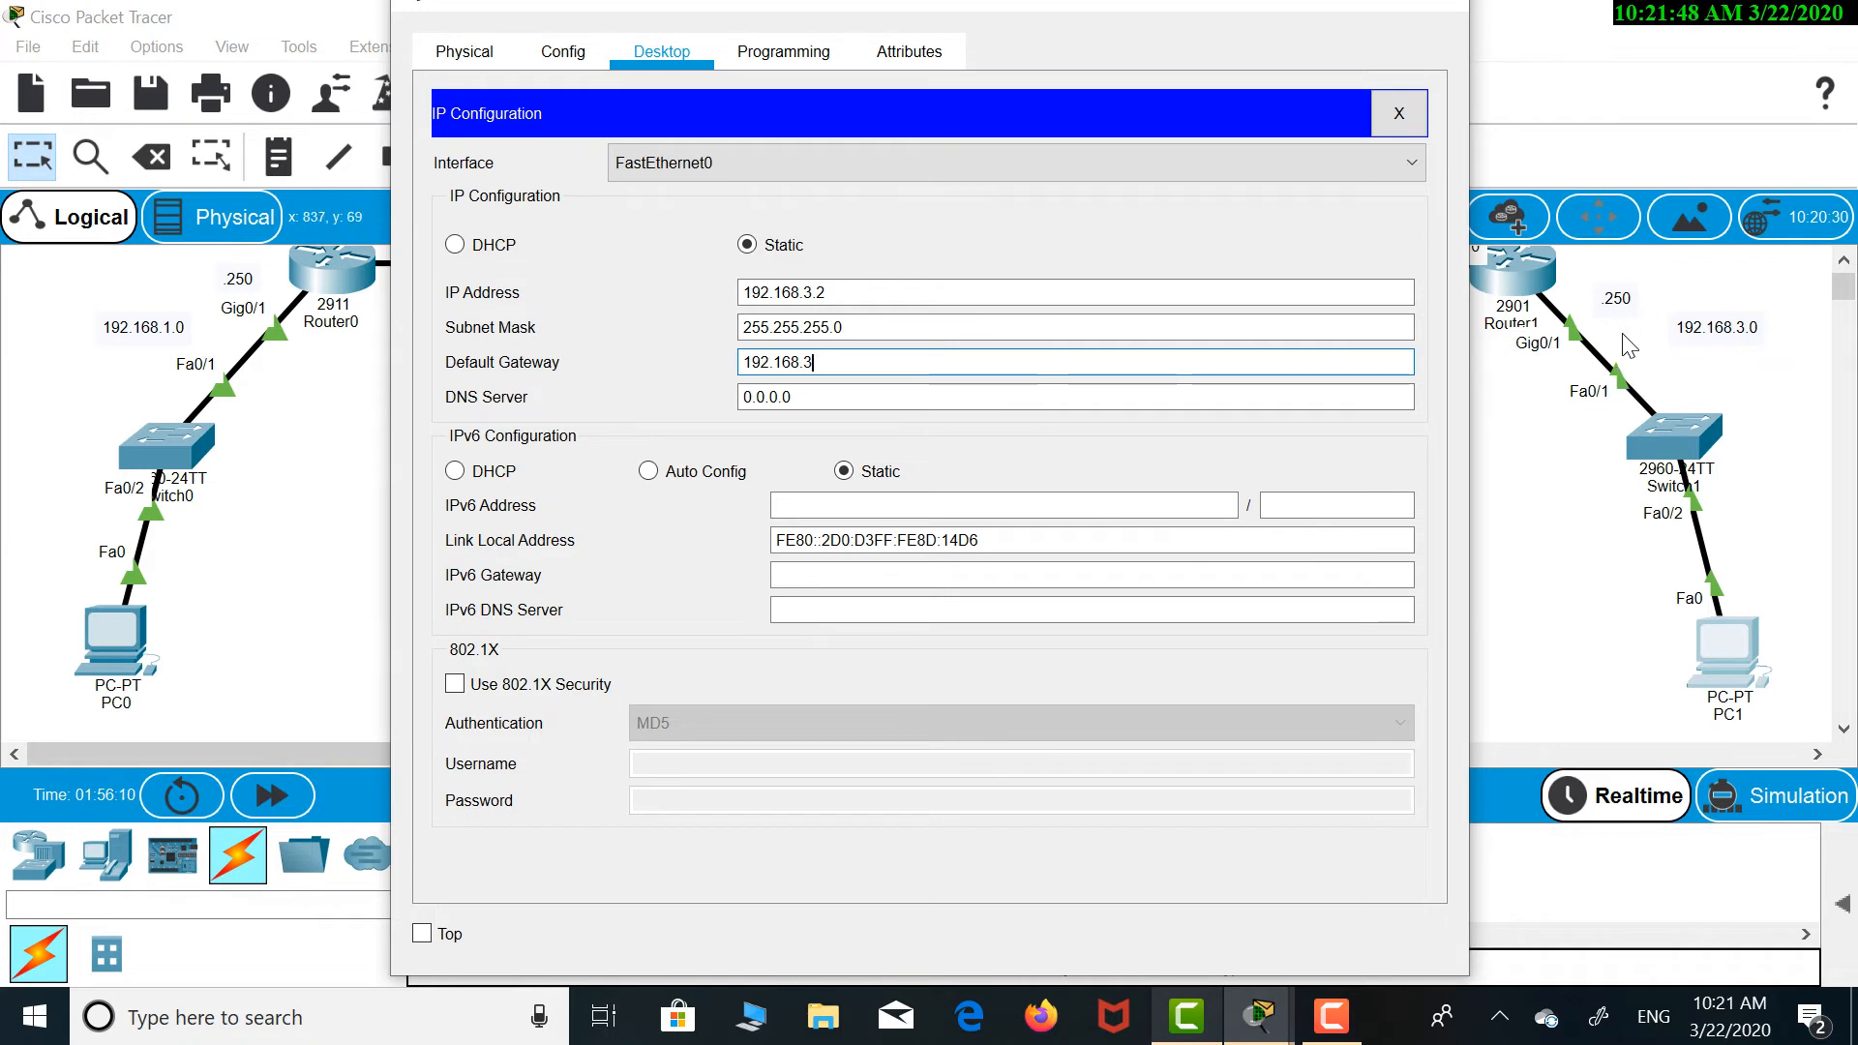
{"action": "type", "text": "250"}
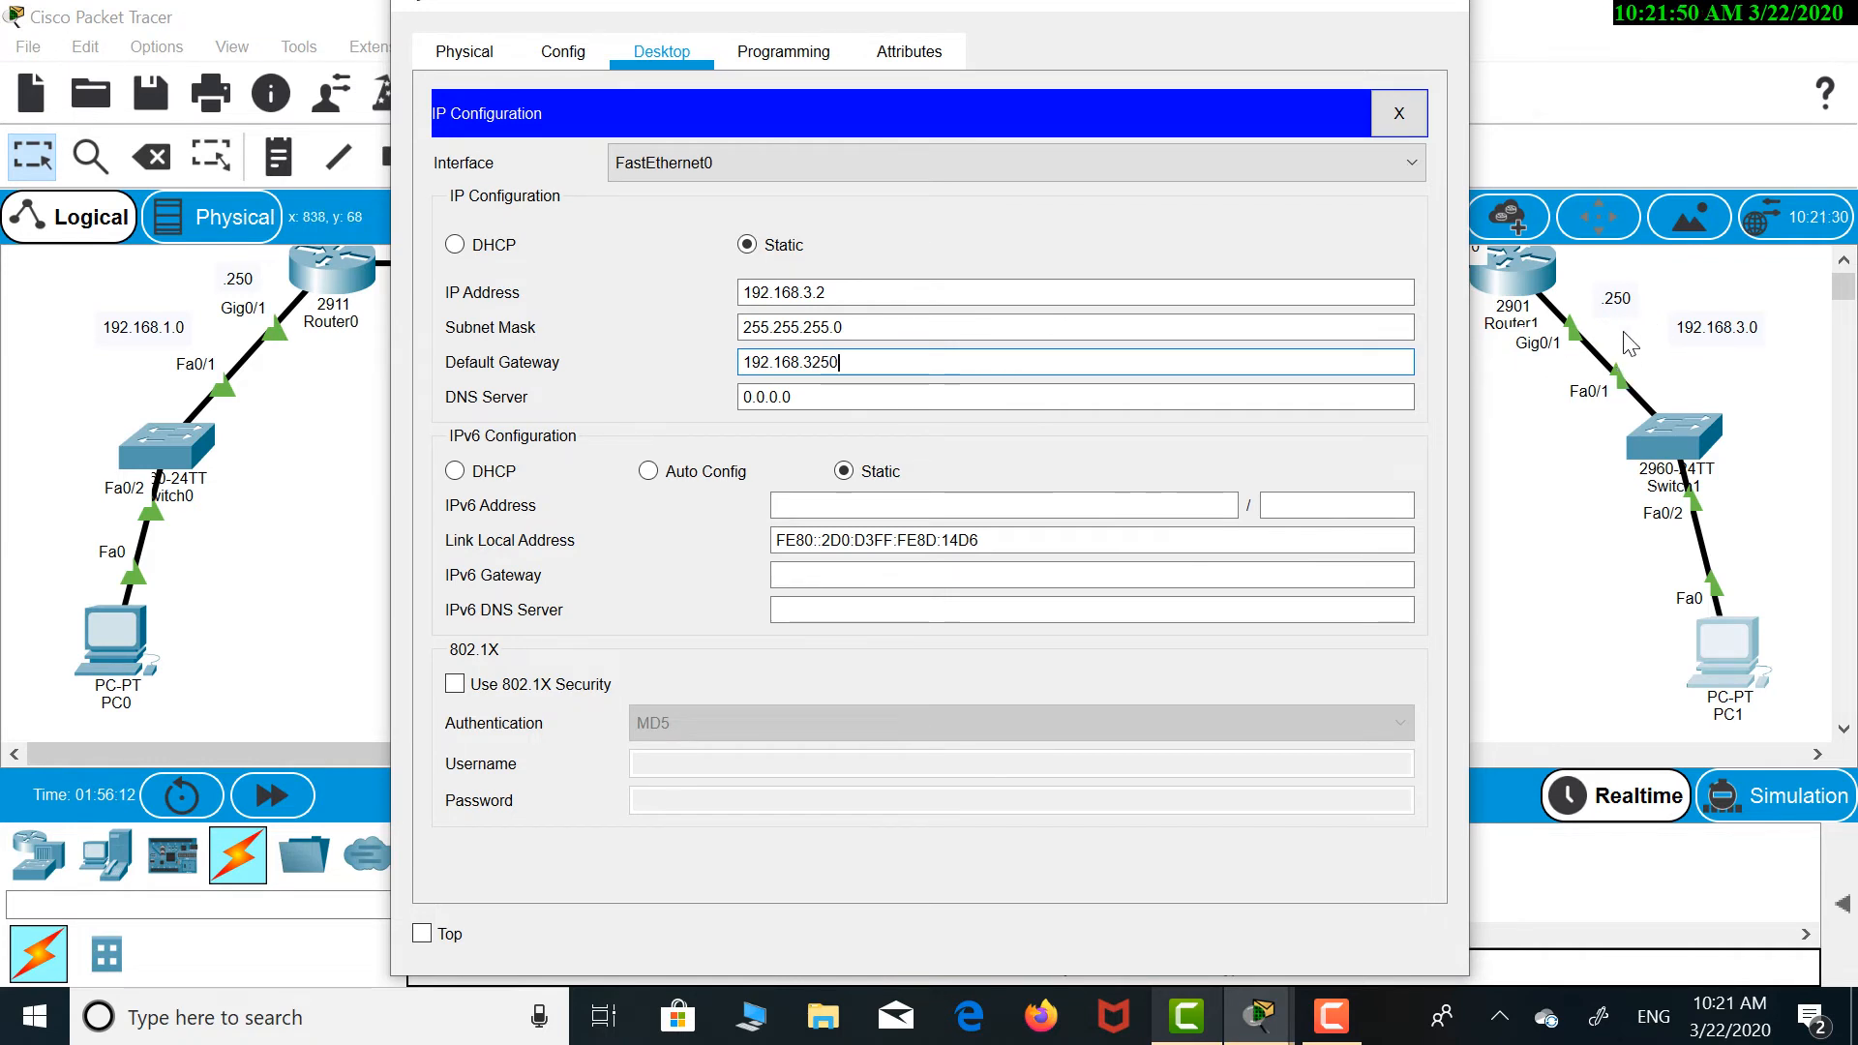
{"action": "key", "text": "BackSpace"}
{"action": "key", "text": "BackSpace"}
{"action": "key", "text": "BackSpace"}
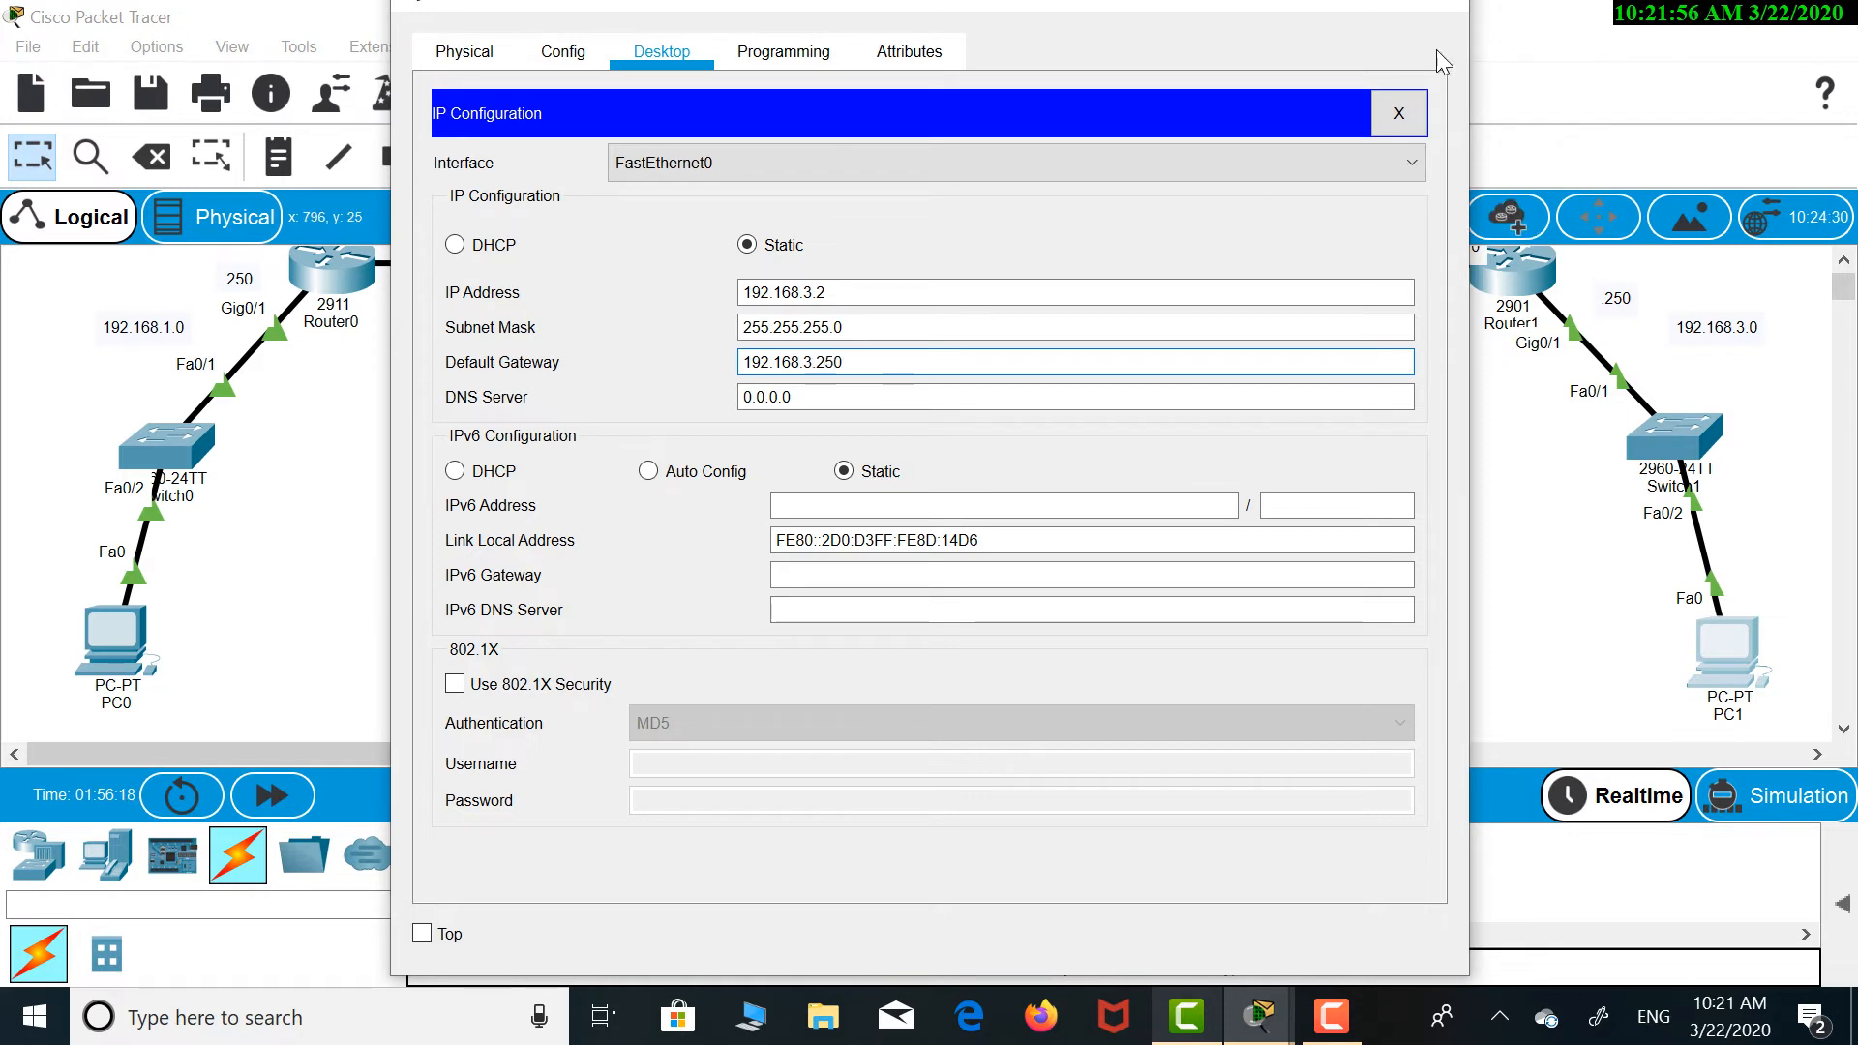
{"action": "left_click_drag", "start_coordinate": [1257, 7], "coordinate": [1360, 75]}
{"action": "left_click", "coordinate": [1538, 57]}
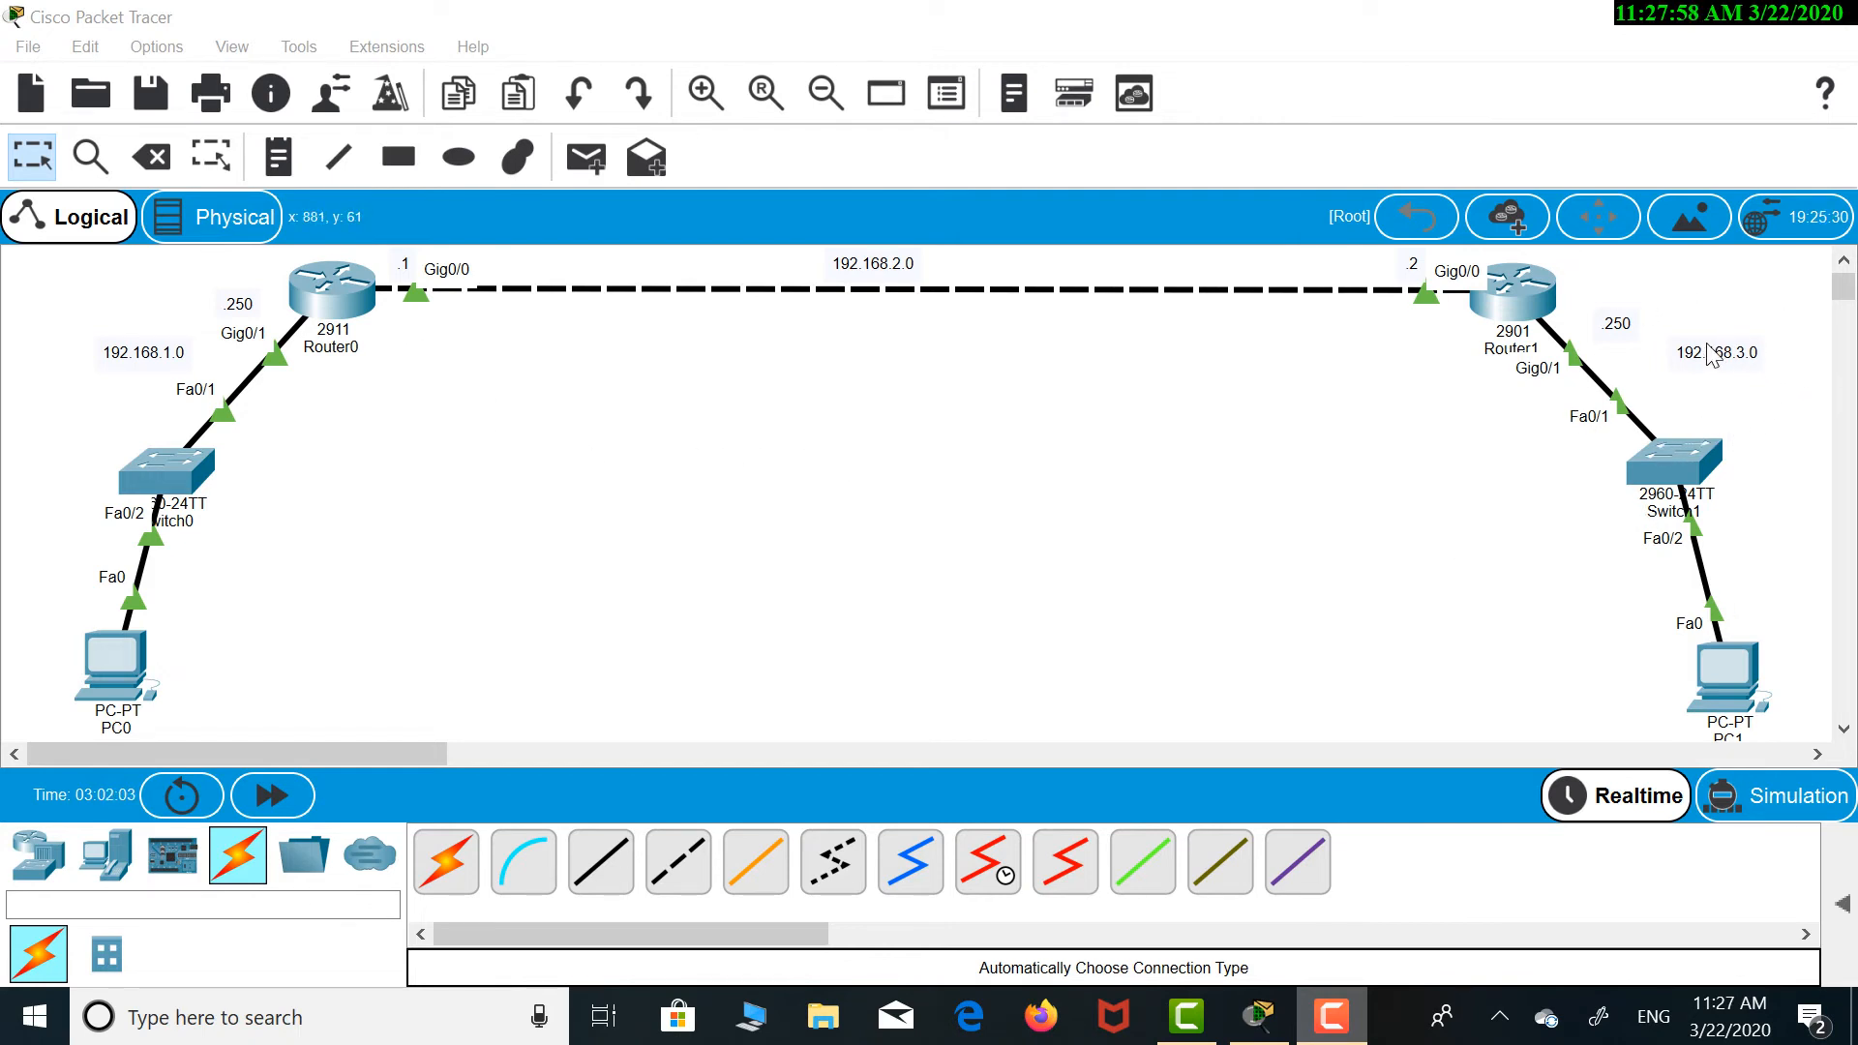
Open Router0's command line and enter privileged mode, followed by global configuration mode with conf ter
{"action": "left_click", "coordinate": [334, 290]}
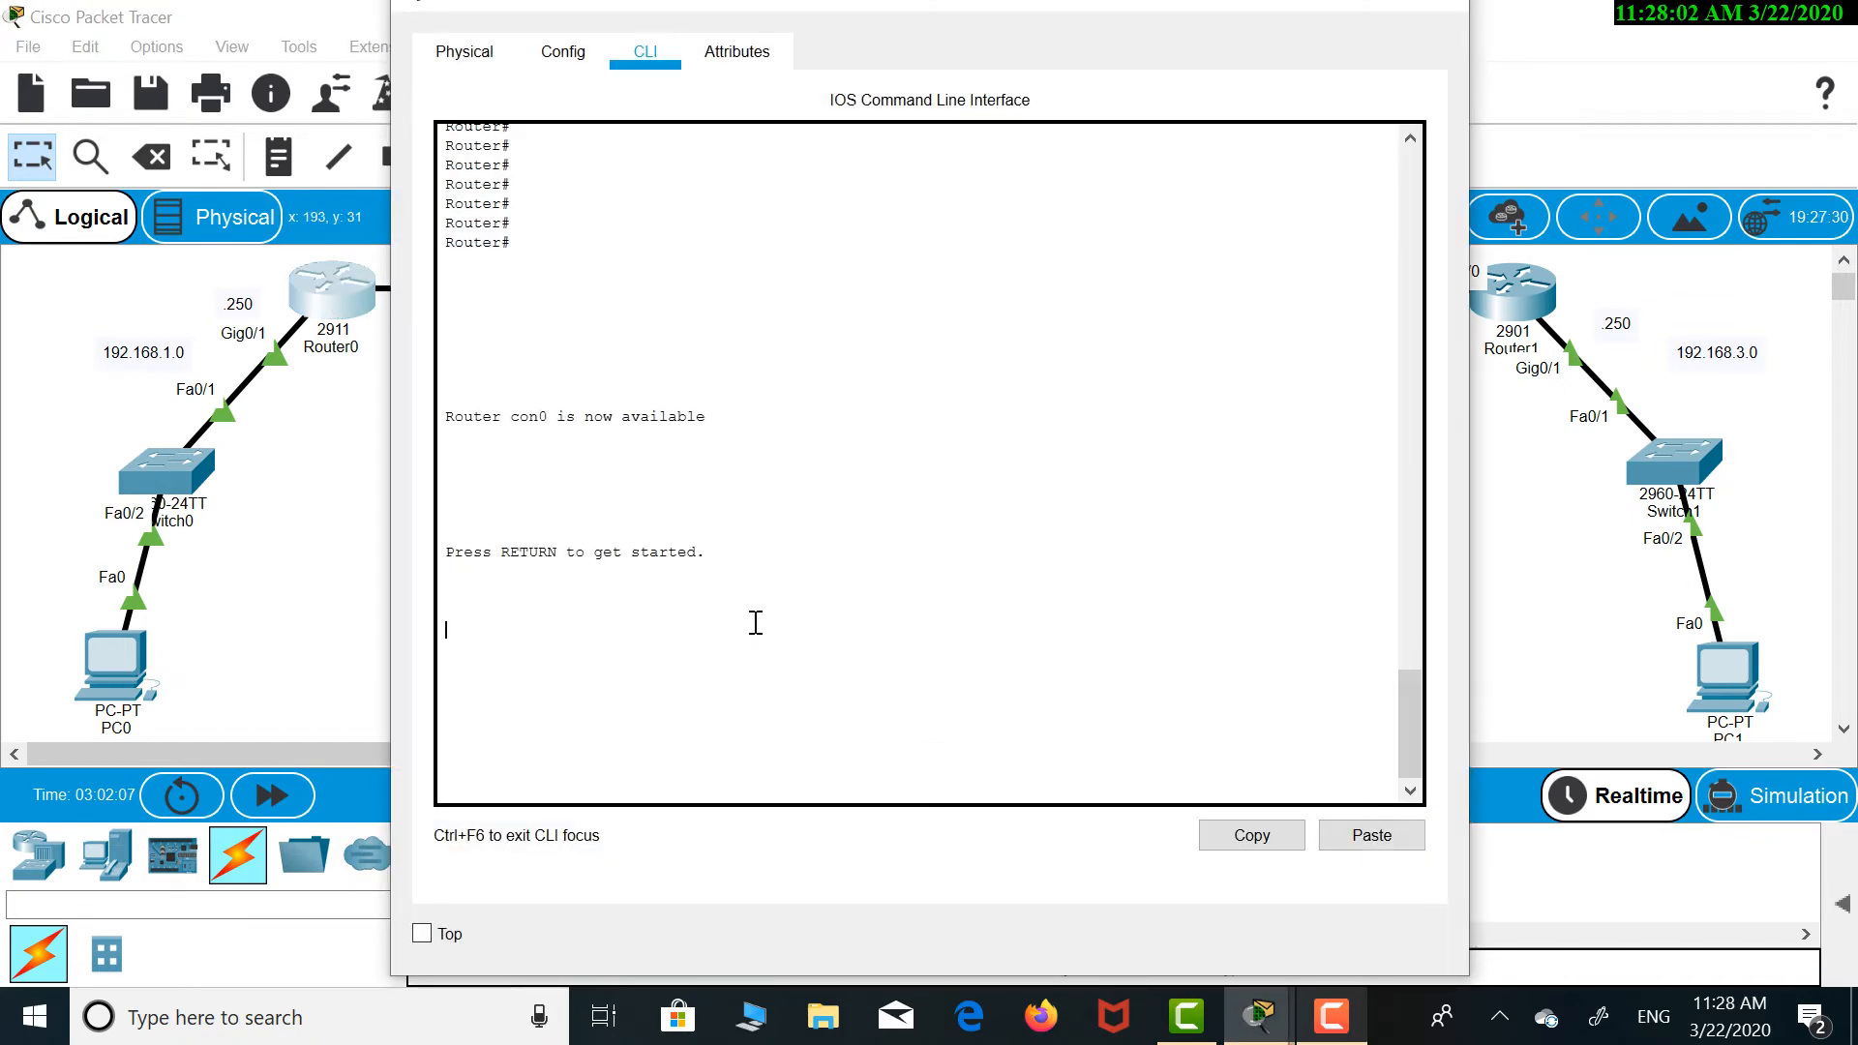
{"action": "key", "text": "Return"}
{"action": "key", "text": "Return"}
{"action": "key", "text": "Return"}
{"action": "key", "text": "Return"}
{"action": "key", "text": "Return"}
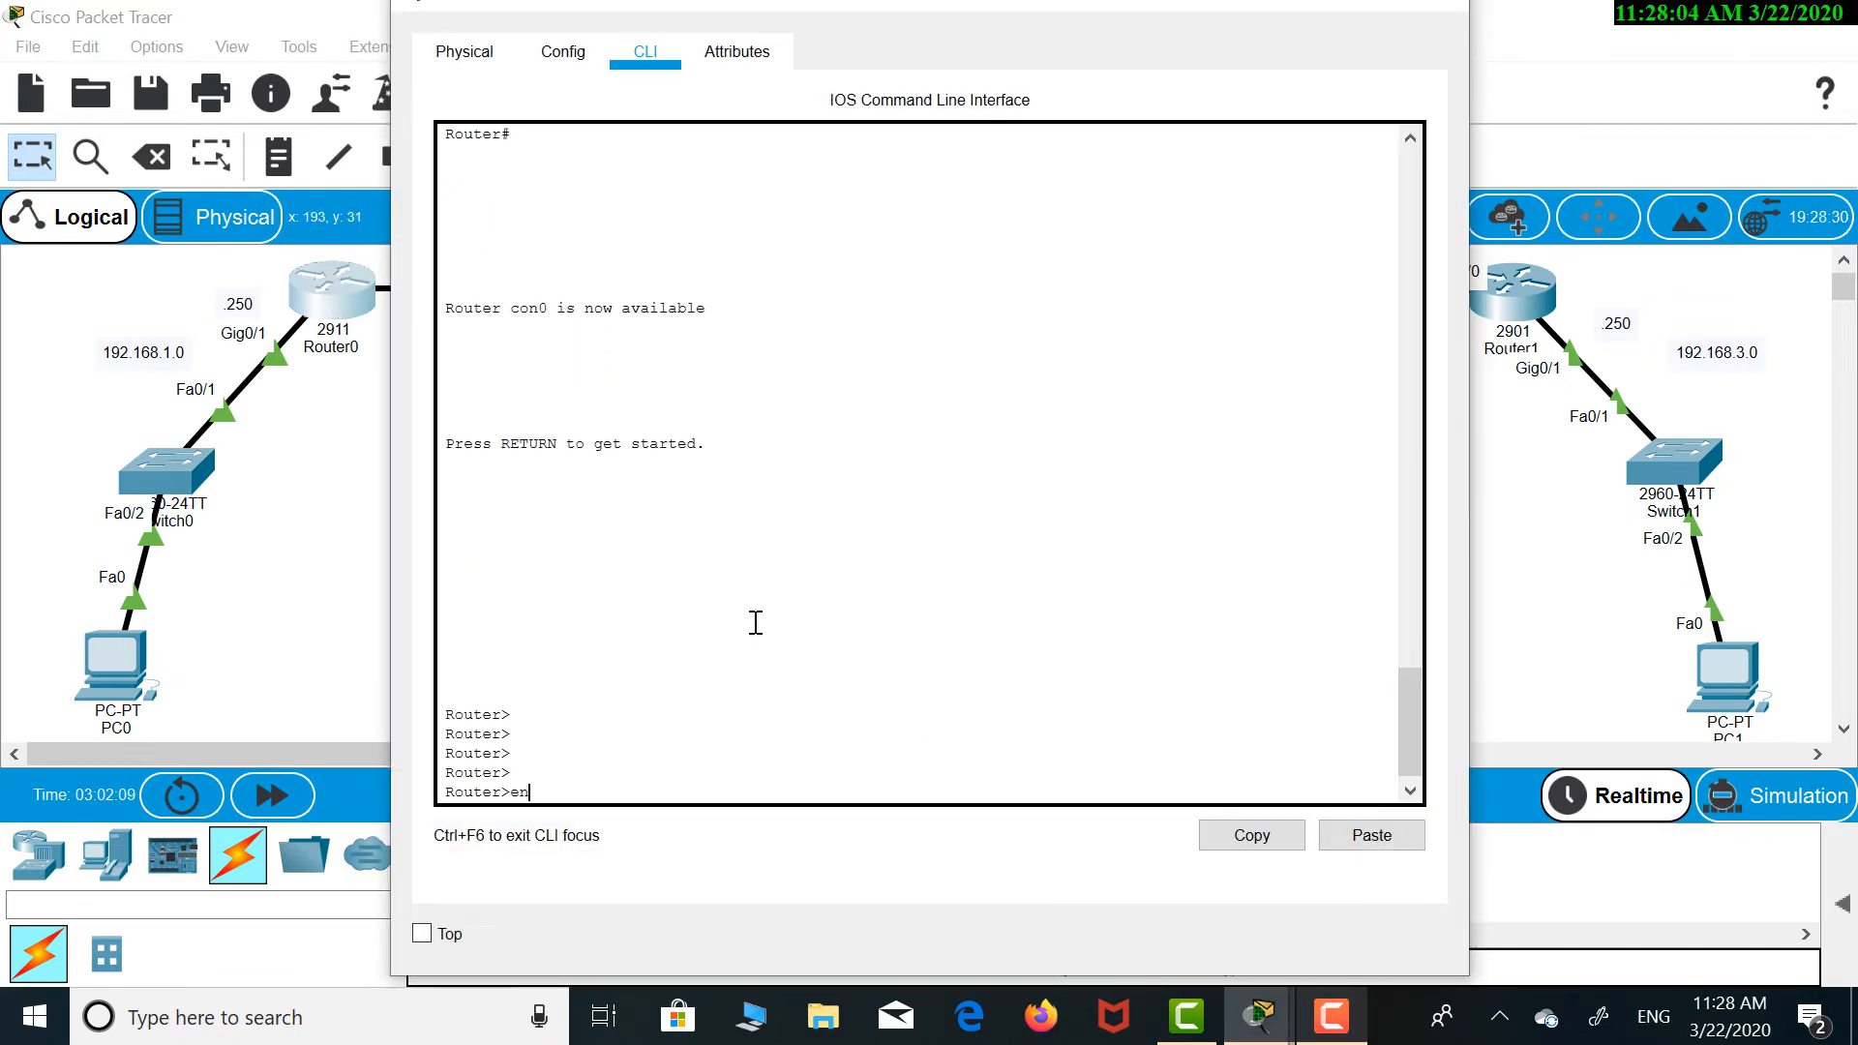
{"action": "key", "text": "Return"}
{"action": "type", "text": "conf ter"}
{"action": "key", "text": "Return"}
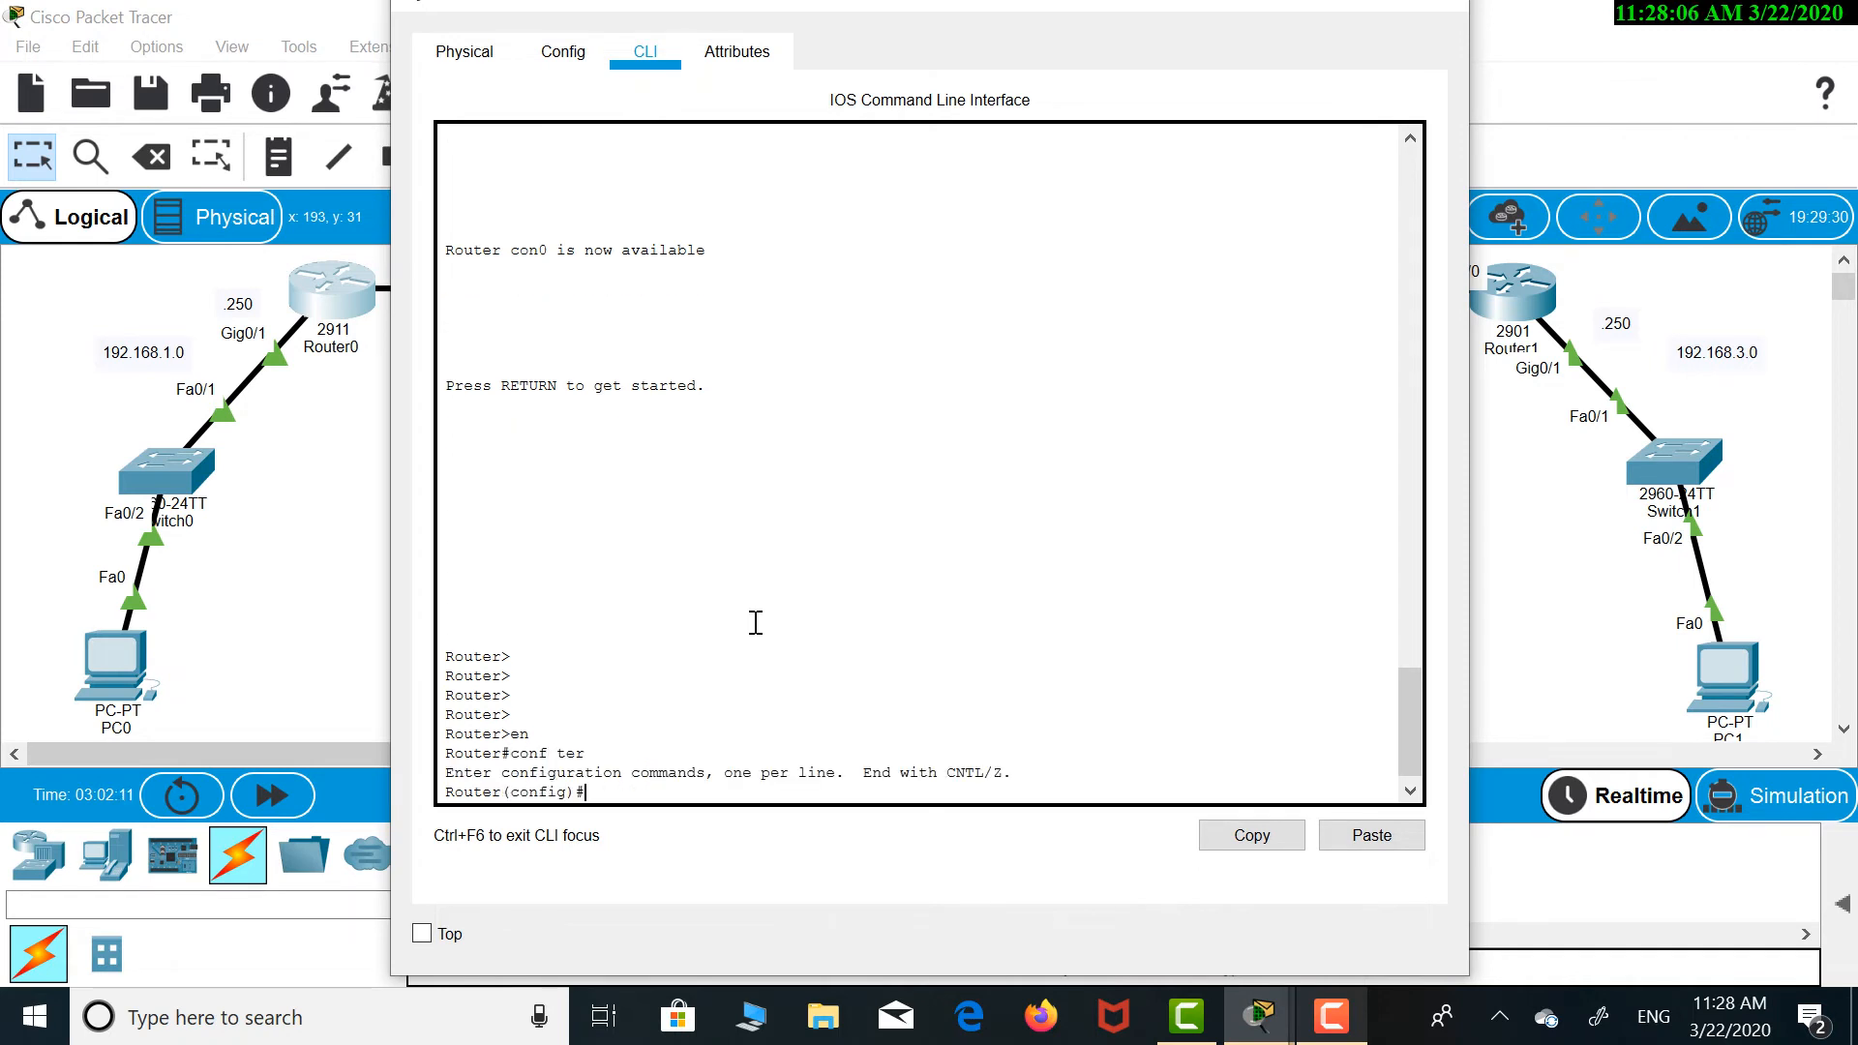
Add a static route on Router0 with ip route 192.168.3.0 255.255.255.0 192.168.2.2
{"action": "type", "text": "i"}
{"action": "key", "text": "BackSpace"}
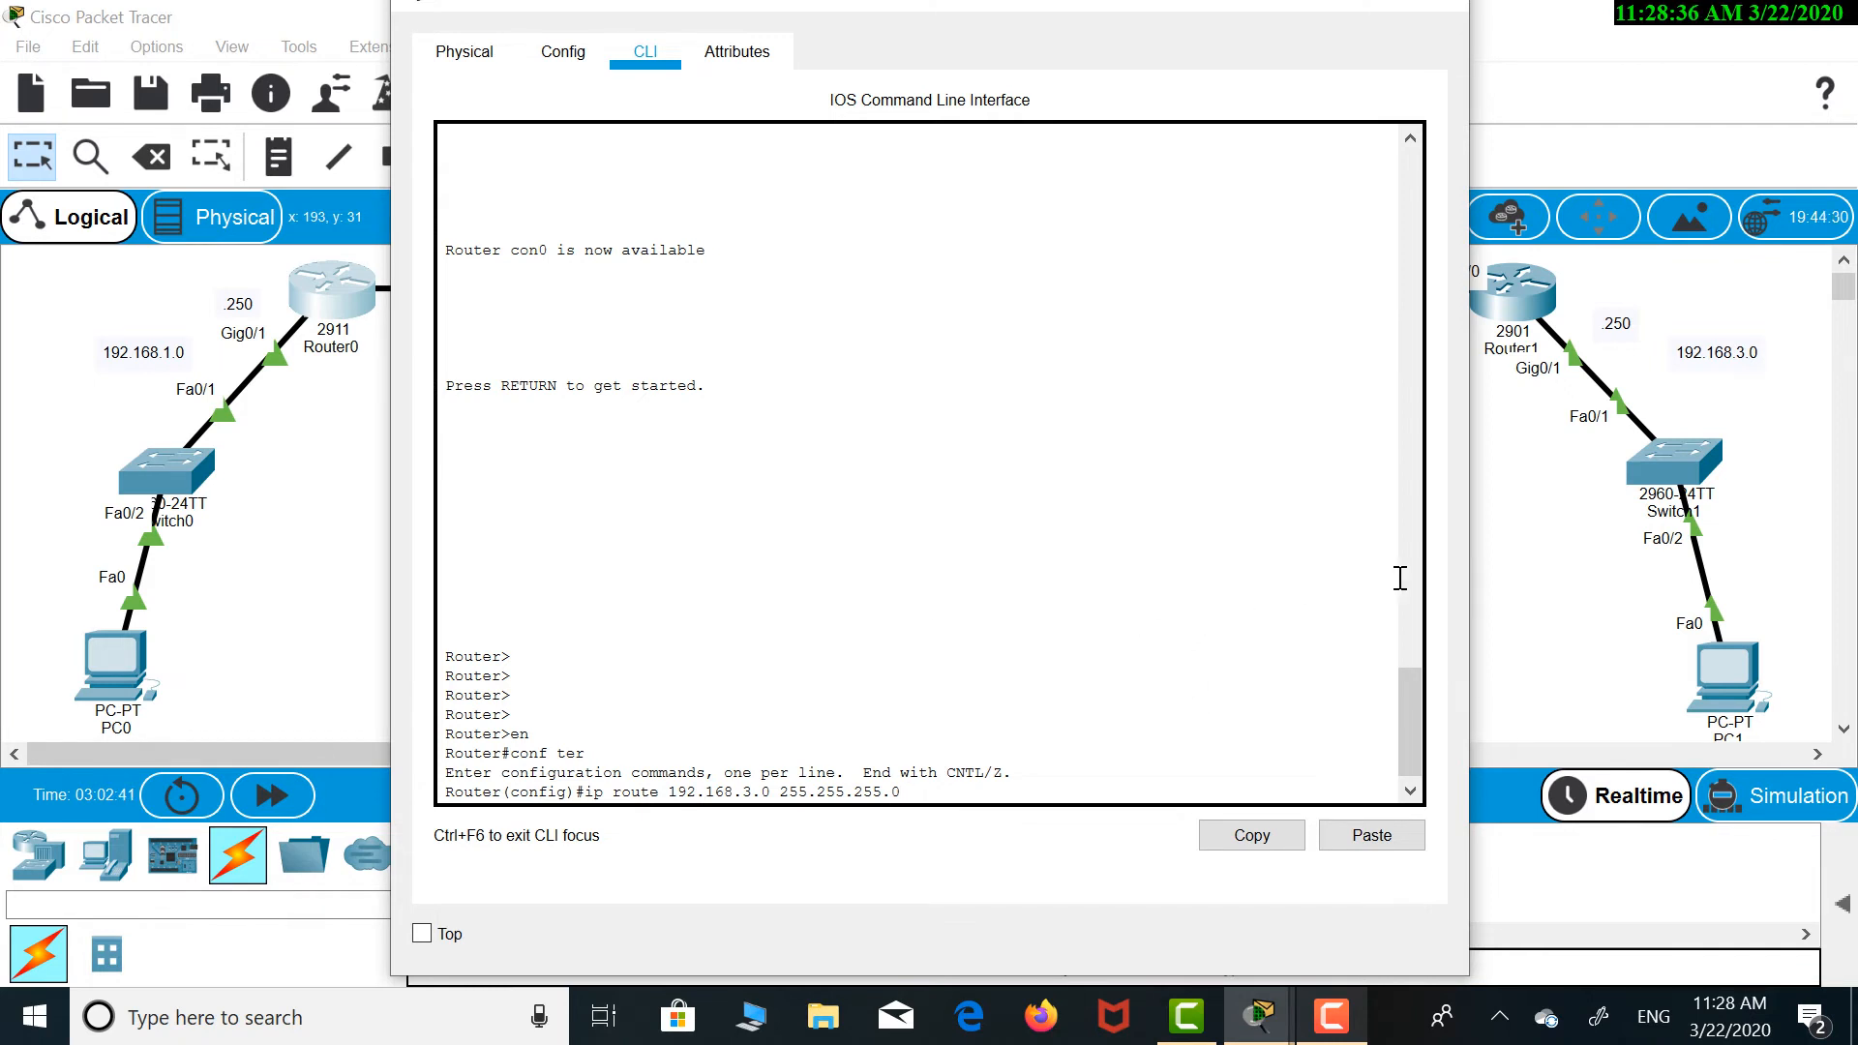
{"action": "left_click", "coordinate": [1562, 625]}
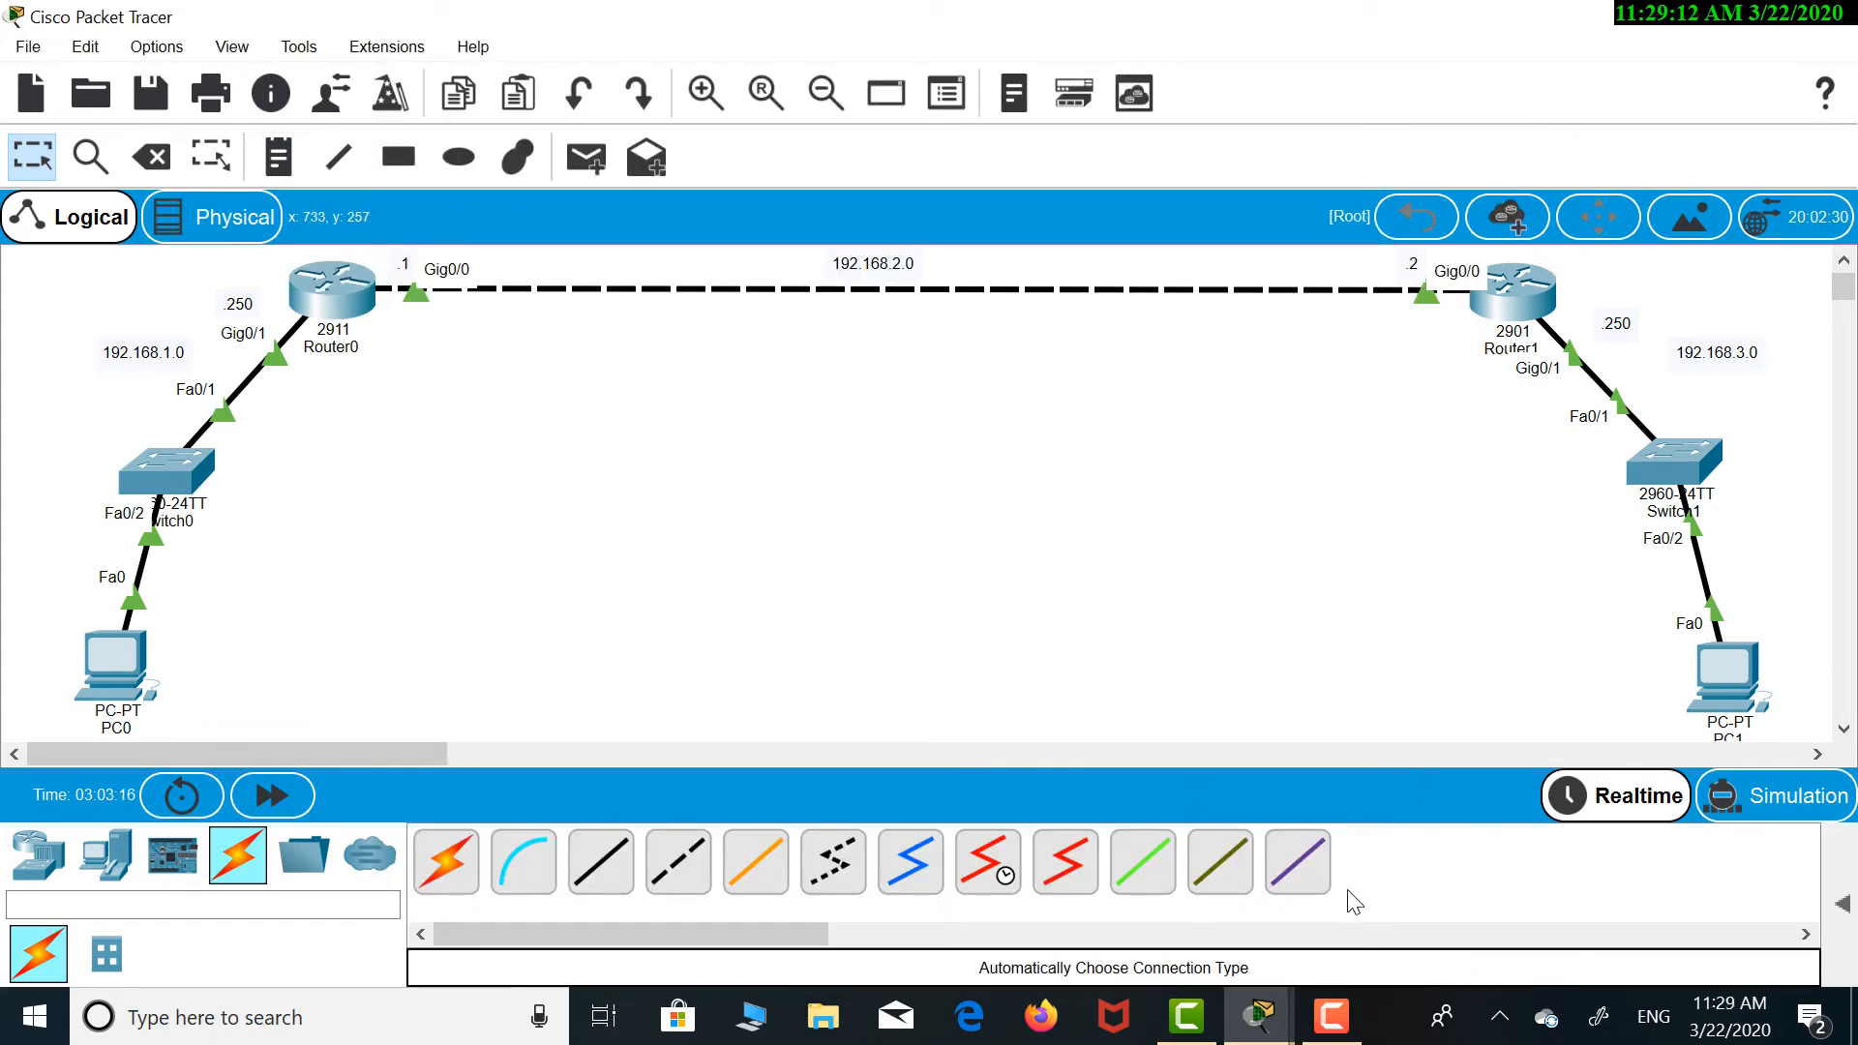
{"action": "mouse_move", "coordinate": [1258, 1016]}
{"action": "left_click", "coordinate": [1389, 878]}
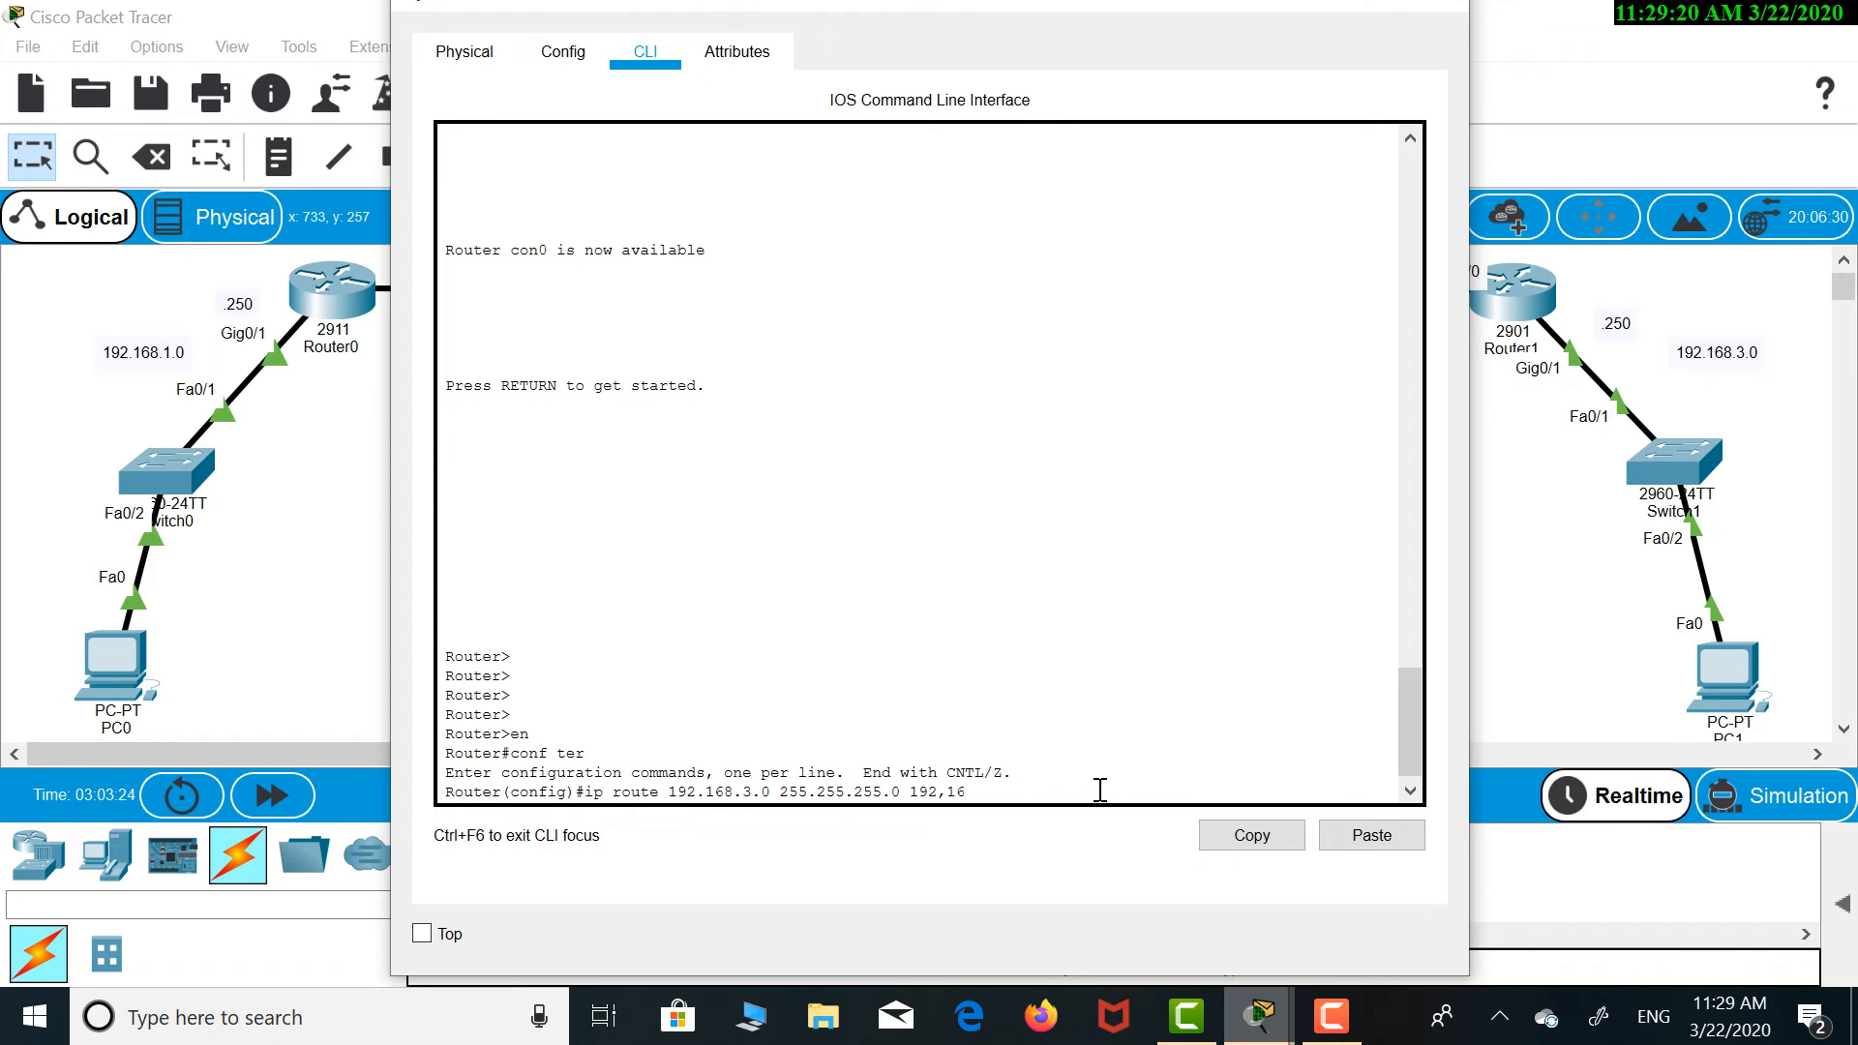
{"action": "key", "text": "BackSpace"}
{"action": "key", "text": "BackSpace"}
{"action": "key", "text": "BackSpace"}
{"action": "type", "text": ".2.2"}
{"action": "key", "text": "Return"}
{"action": "key", "text": "Return"}
{"action": "key", "text": "Return"}
{"action": "key", "text": "Return"}
{"action": "key", "text": "Return"}
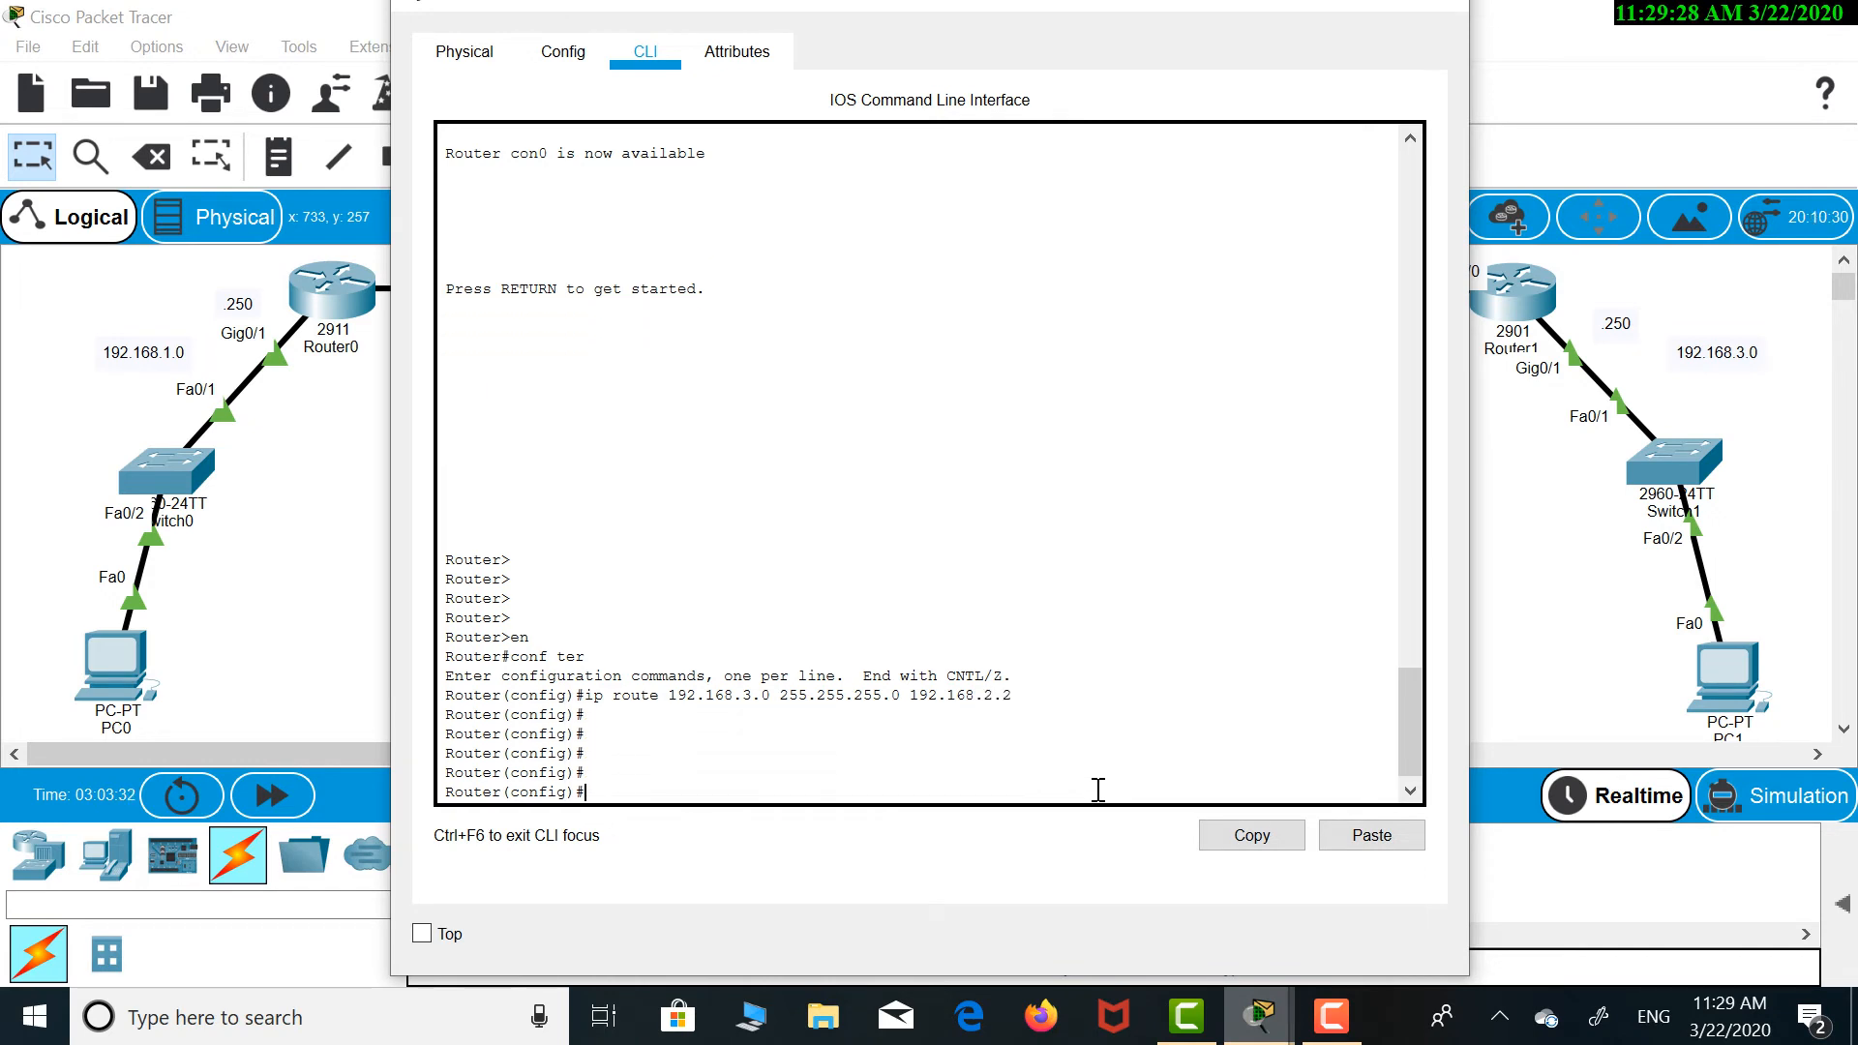
Exit global configuration mode on Router0 and close its window
{"action": "type", "text": "exit"}
{"action": "key", "text": "Return"}
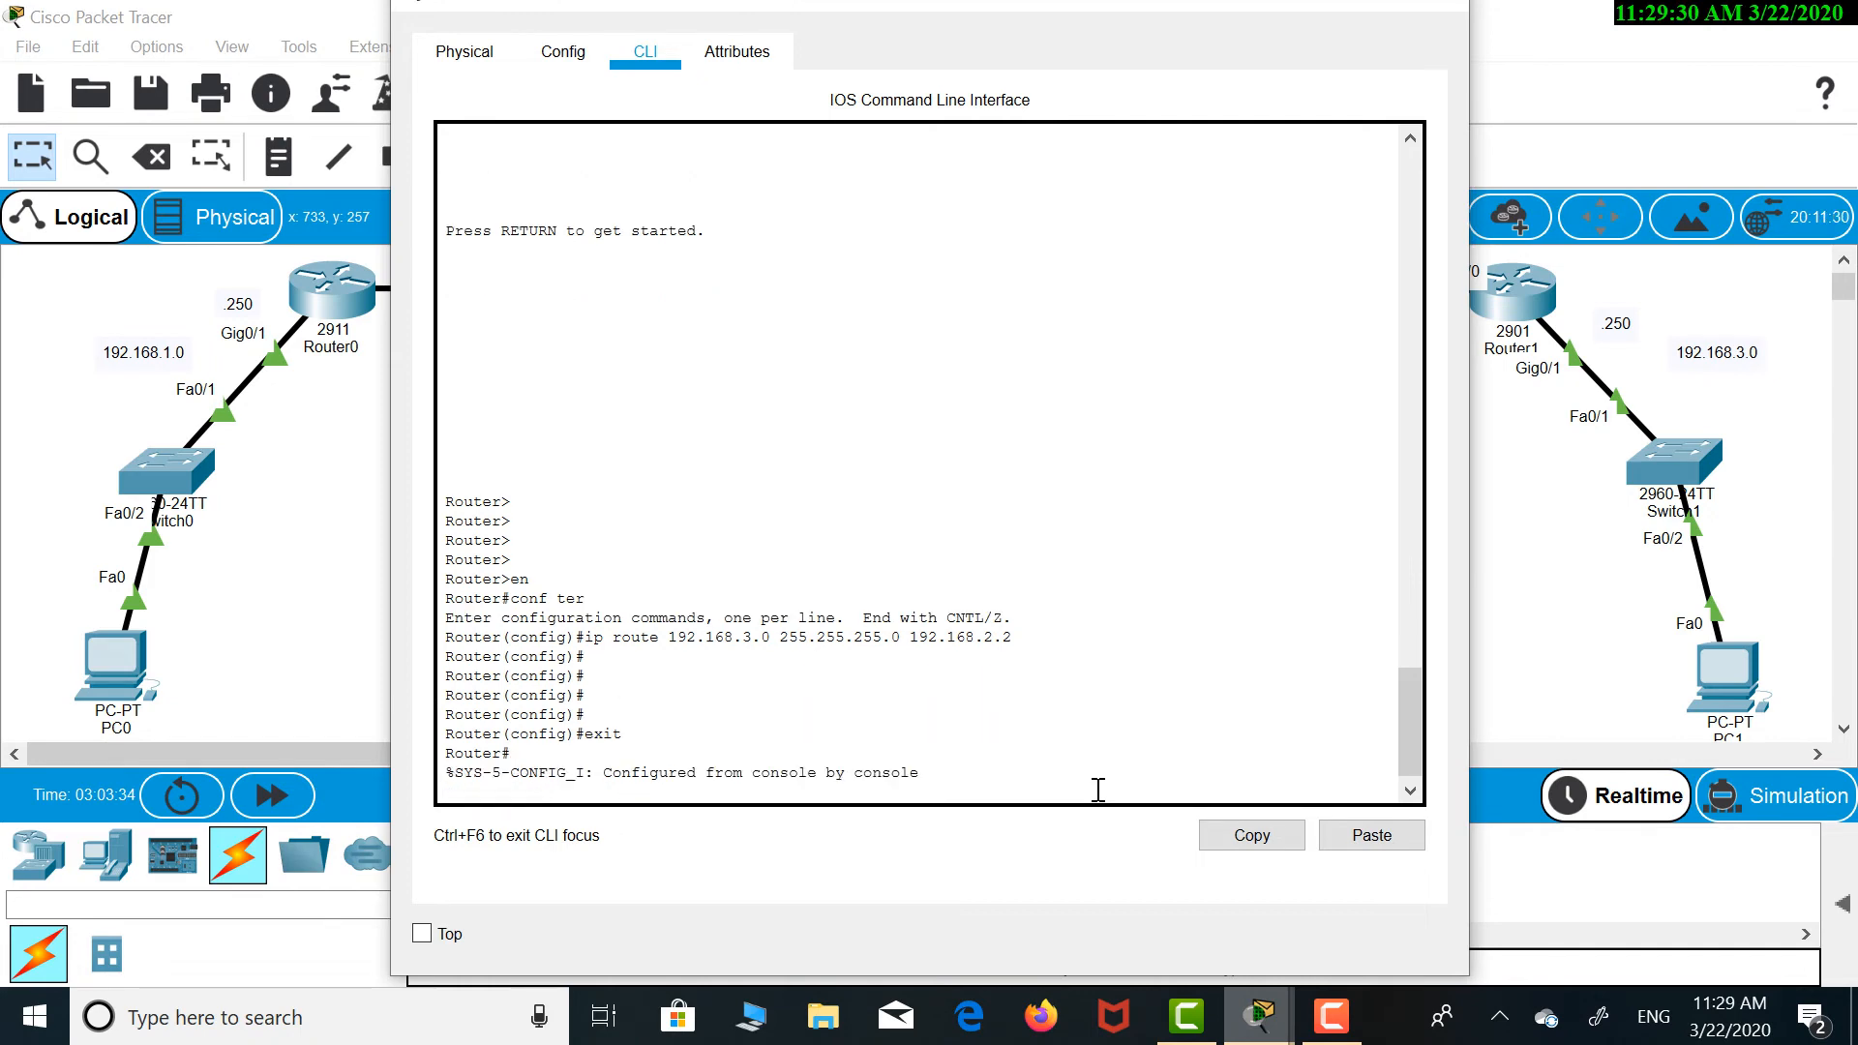
{"action": "left_click_drag", "start_coordinate": [1021, 11], "coordinate": [1029, 66]}
{"action": "left_click", "coordinate": [1448, 56]}
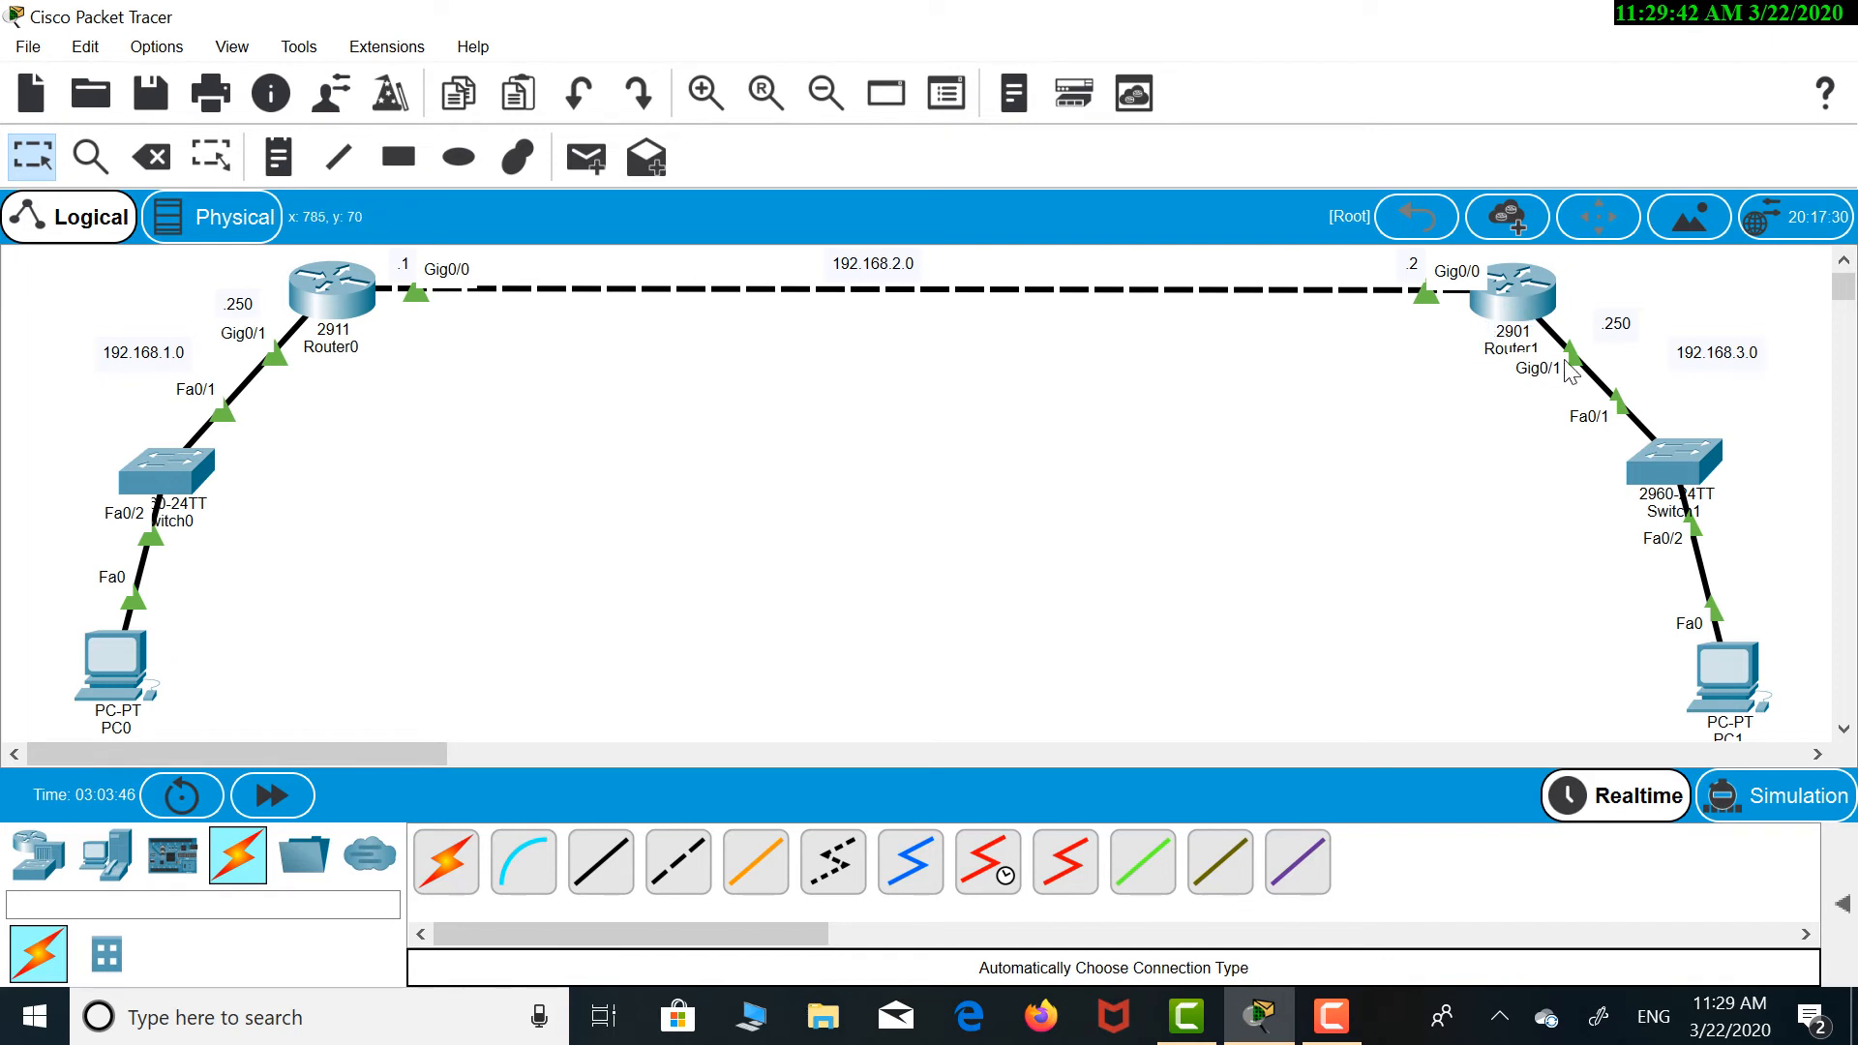
Open Router1's command line and enter privileged mode with en, followed by global configuration mode with conf ter
{"action": "left_click", "coordinate": [1546, 308]}
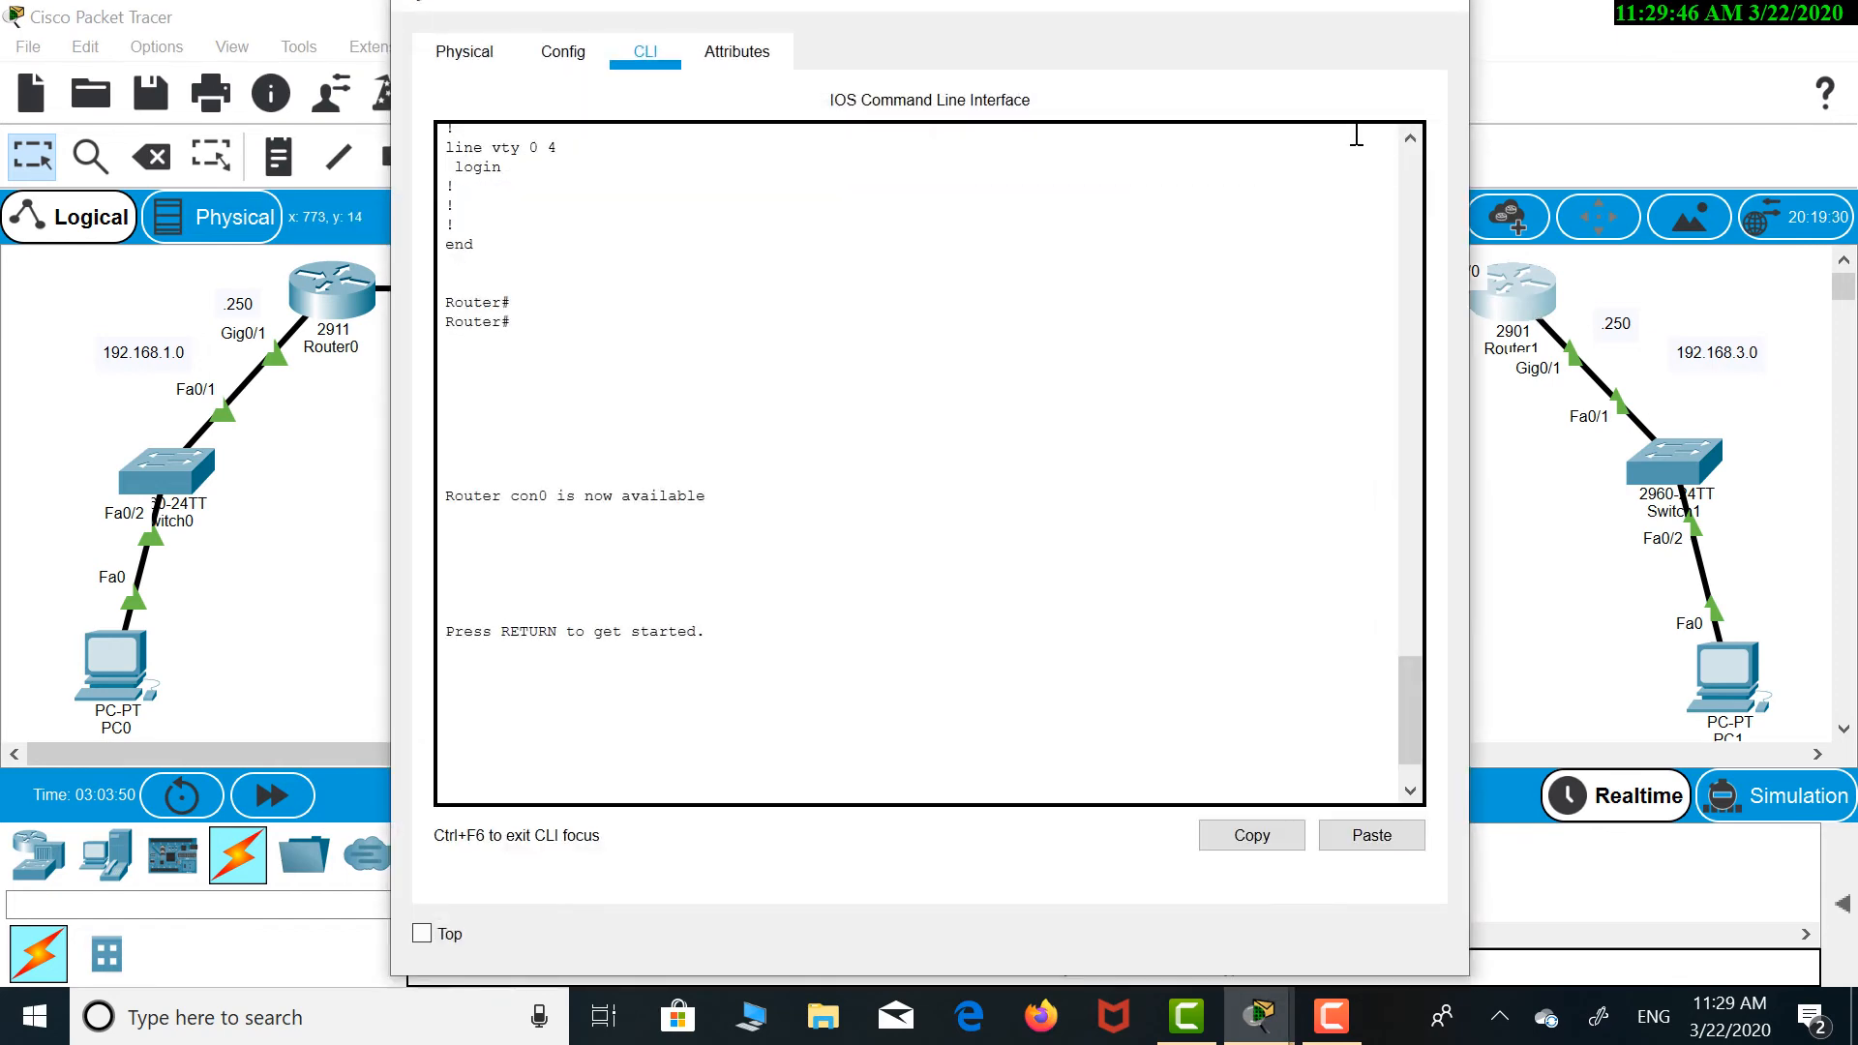
{"action": "left_click", "coordinate": [1288, 3]}
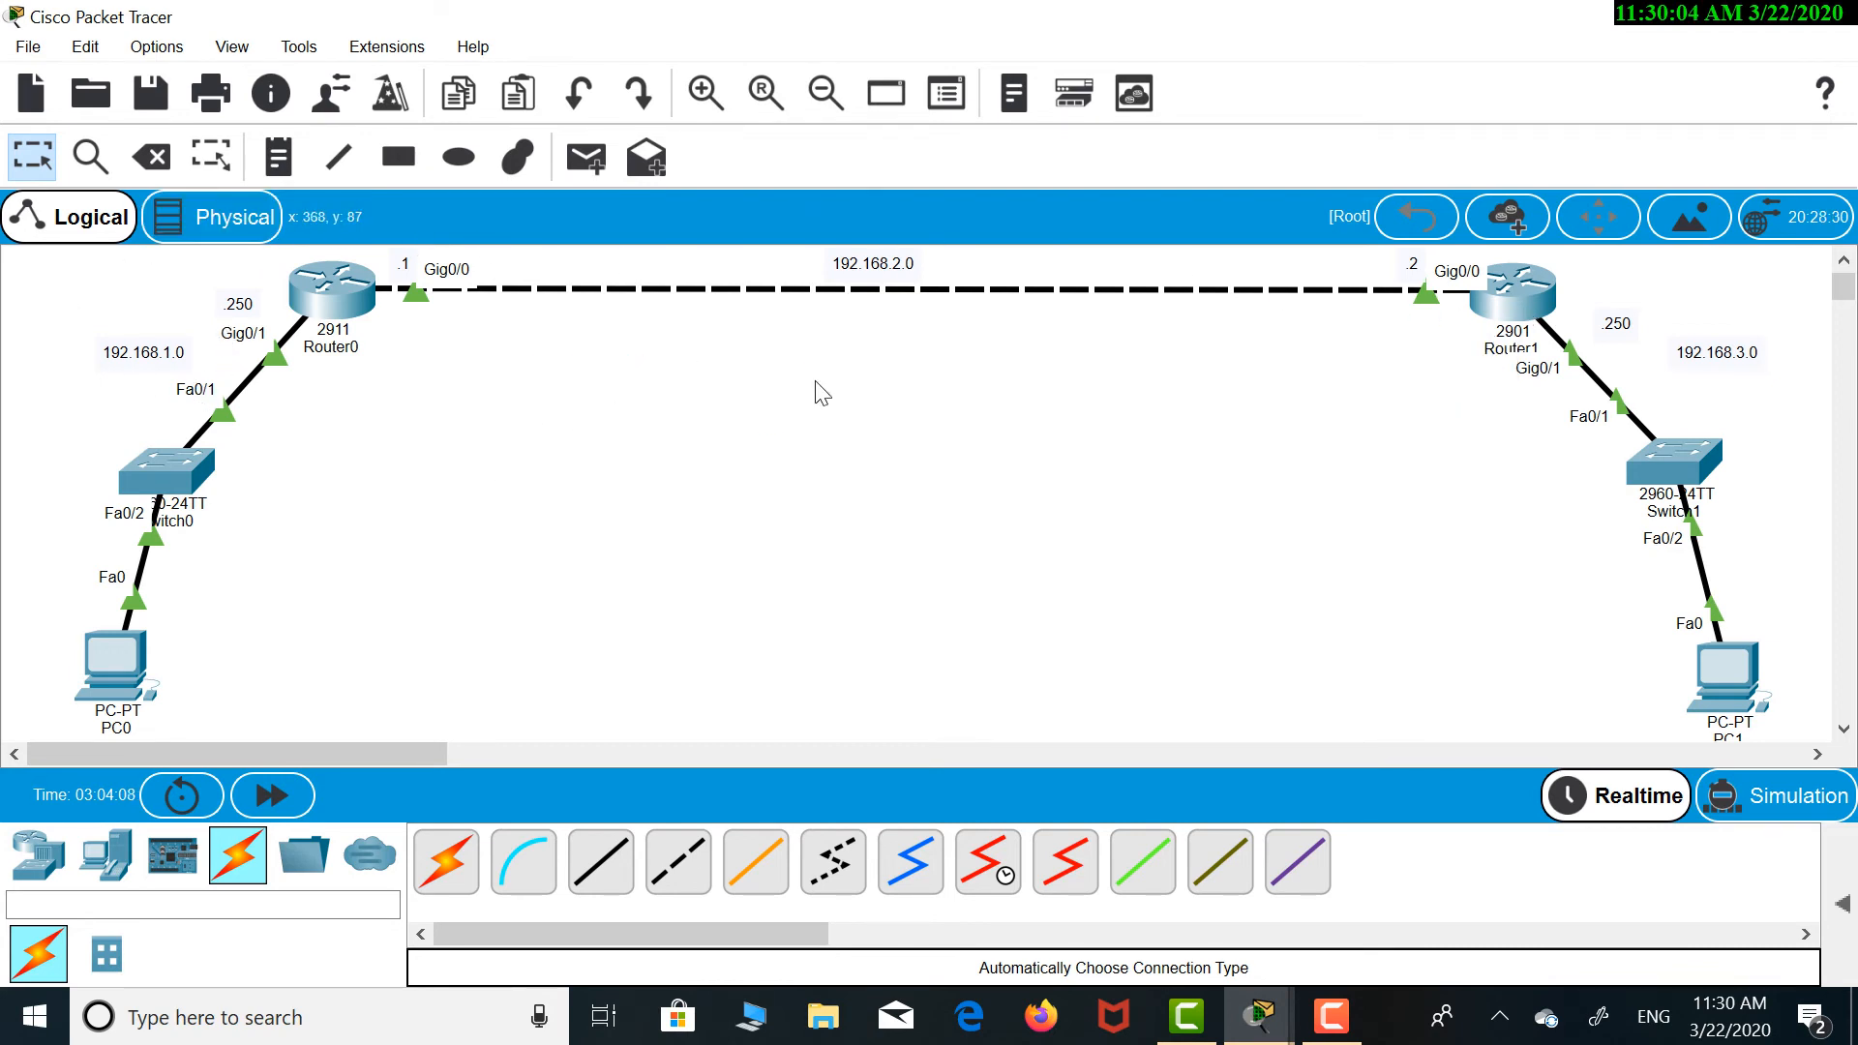
{"action": "left_click", "coordinate": [1540, 302]}
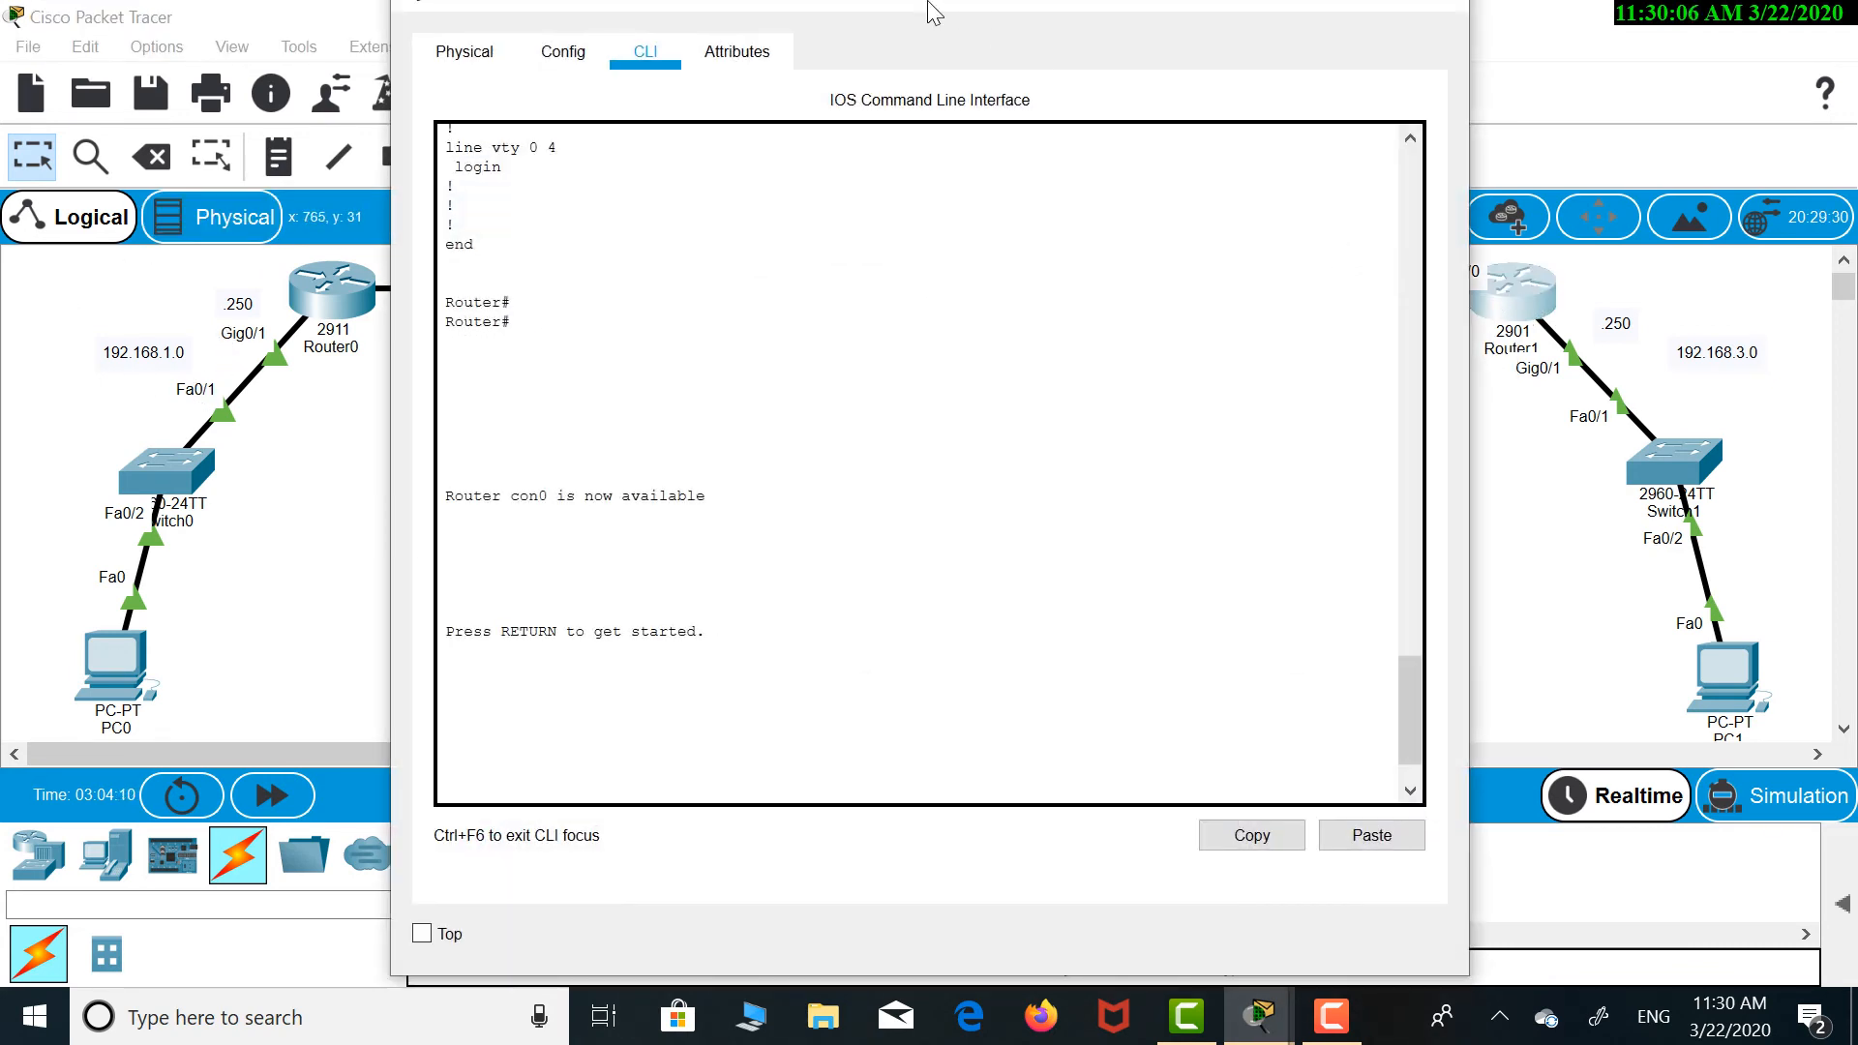
{"action": "key", "text": "Return"}
{"action": "key", "text": "Return"}
{"action": "key", "text": "Return"}
{"action": "key", "text": "Return"}
{"action": "key", "text": "Return"}
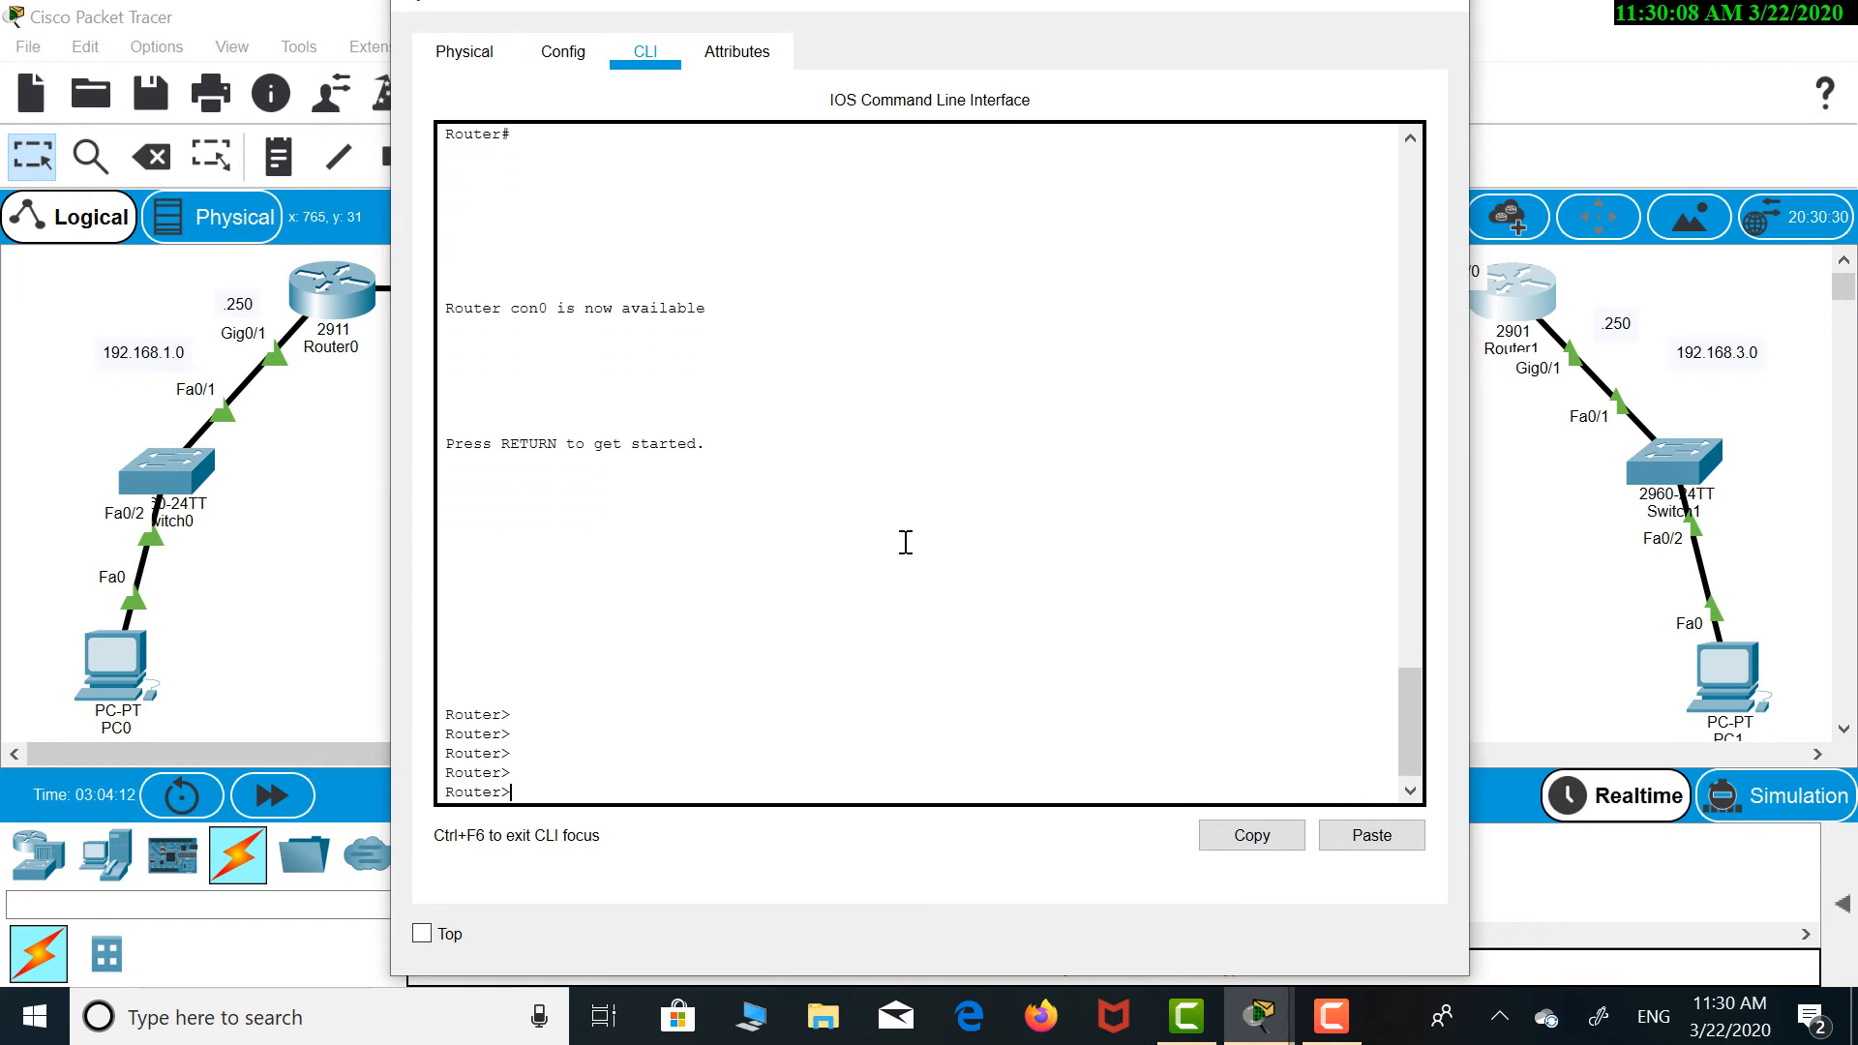
{"action": "type", "text": "en"}
{"action": "key", "text": "Return"}
{"action": "type", "text": "c"}
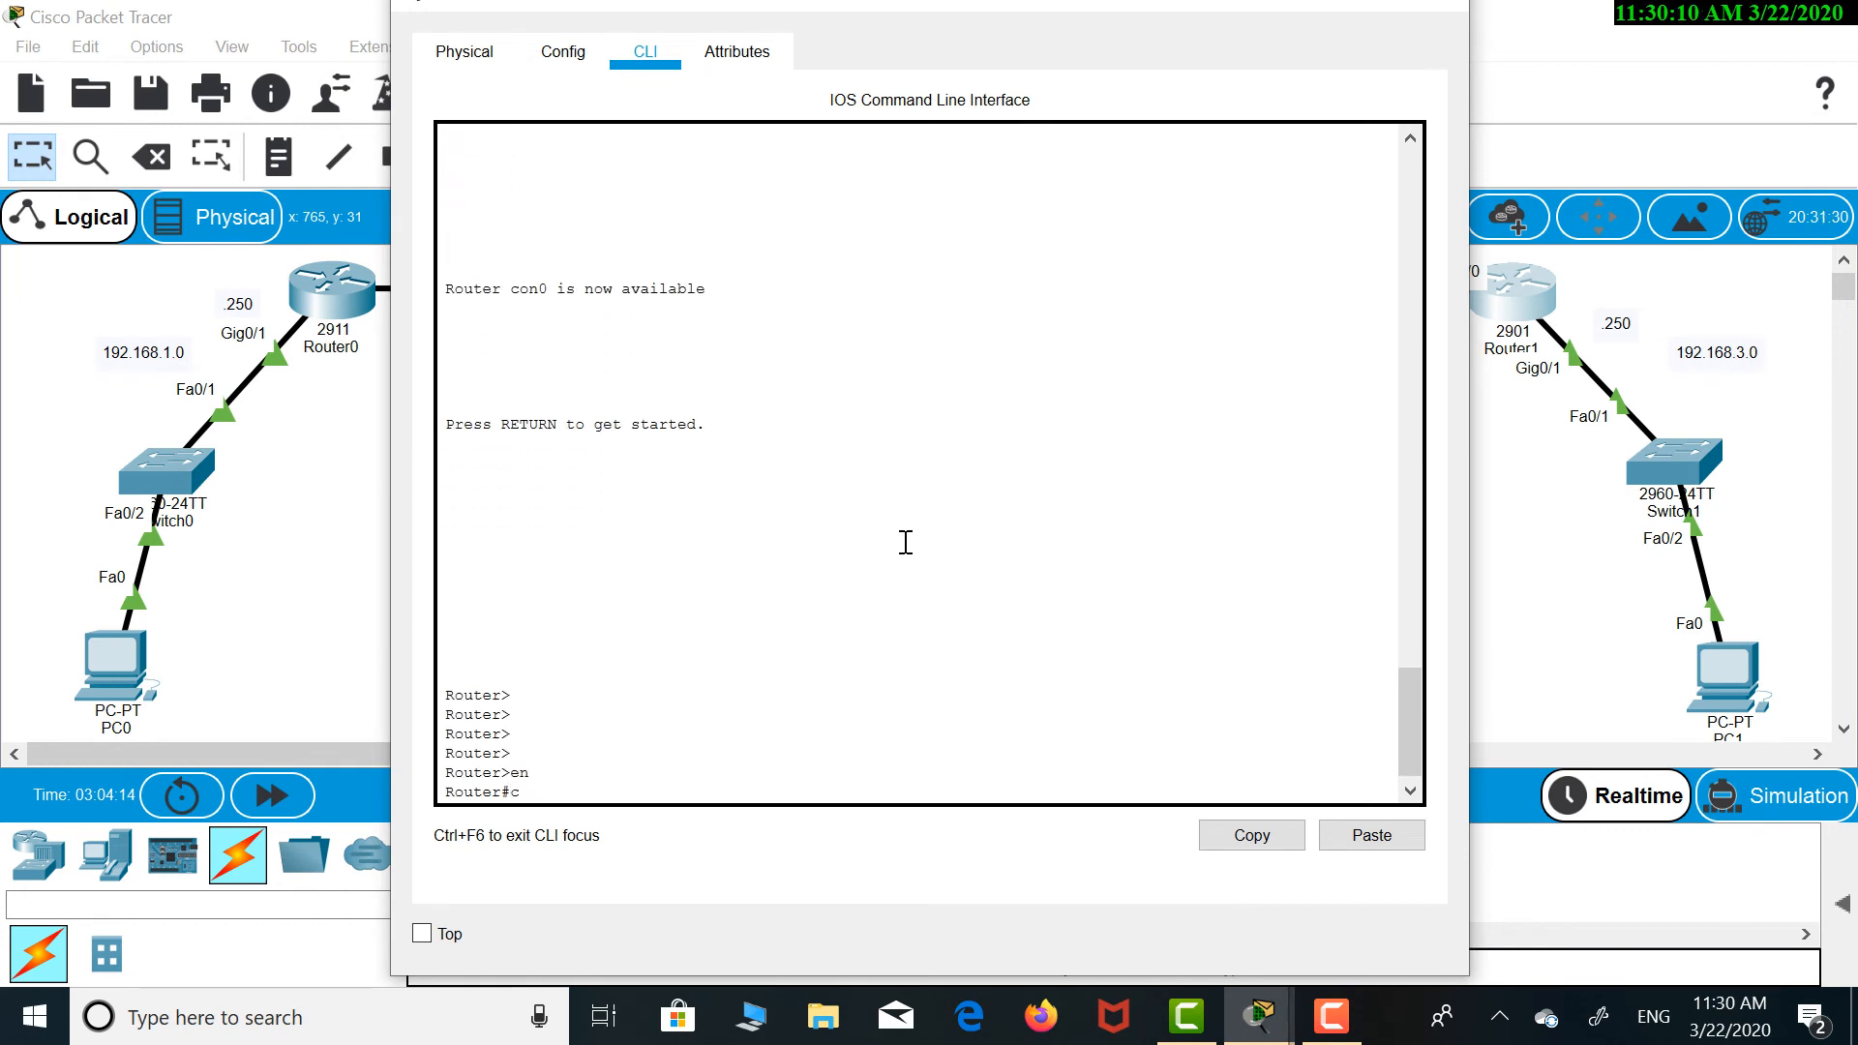
{"action": "type", "text": "onf ter"}
{"action": "key", "text": "Return"}
Add a static route on Router1 with ip route 192.168.1.0 255.255.255.0 192.168.2.1
{"action": "type", "text": "ip"}
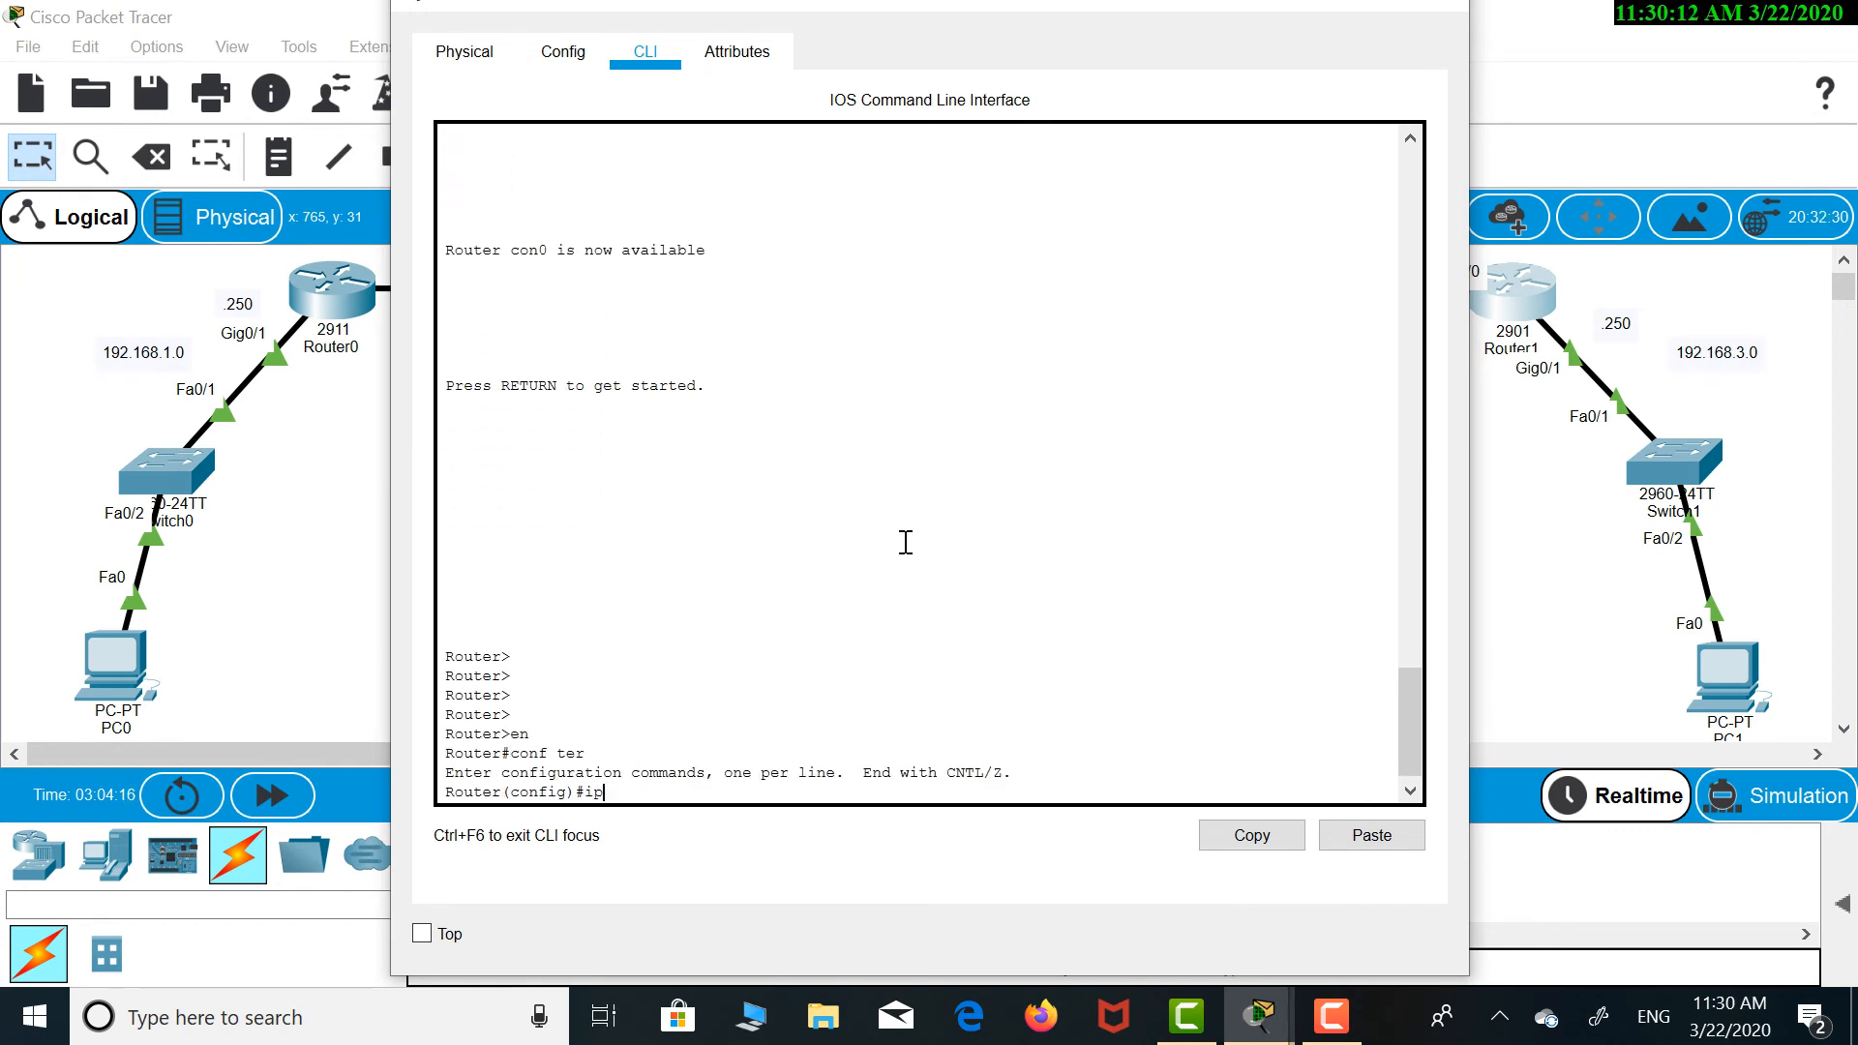
{"action": "type", "text": " route"}
{"action": "type", "text": "55.255.255.0"}
{"action": "left_click", "coordinate": [304, 467]}
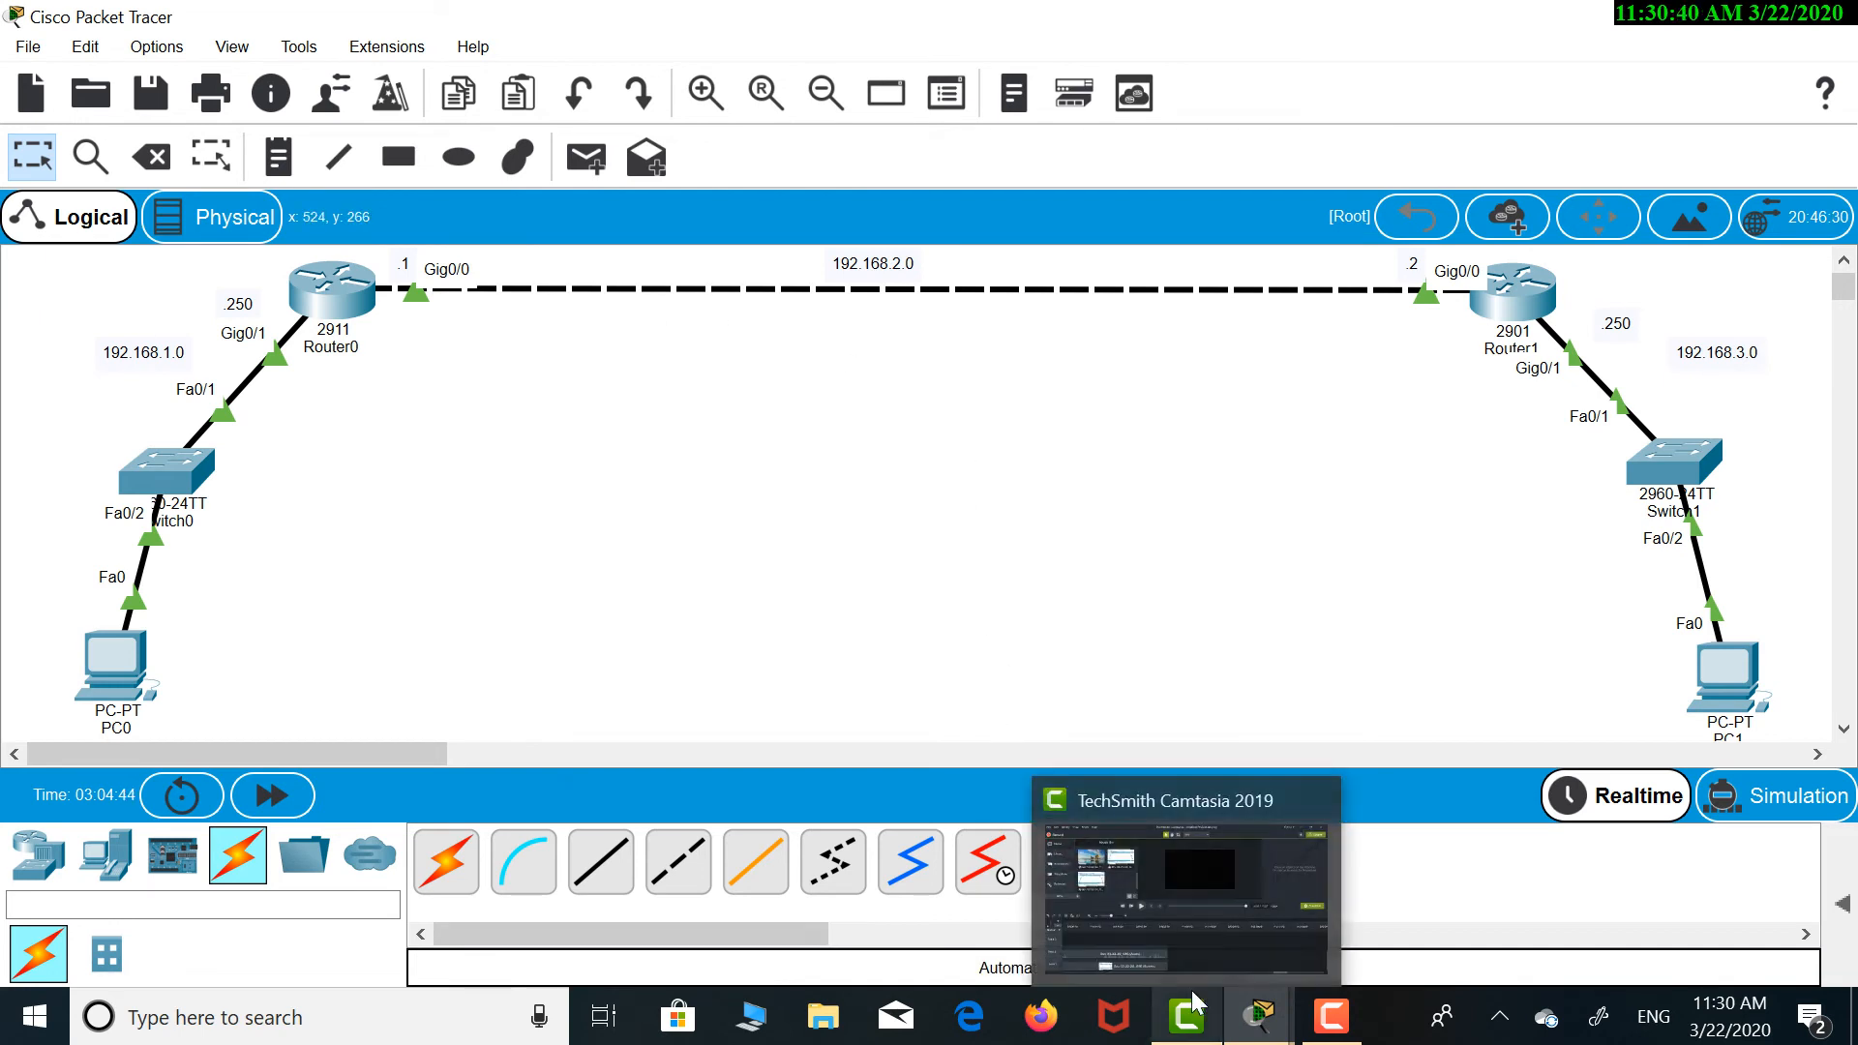
{"action": "mouse_move", "coordinate": [1258, 1016]}
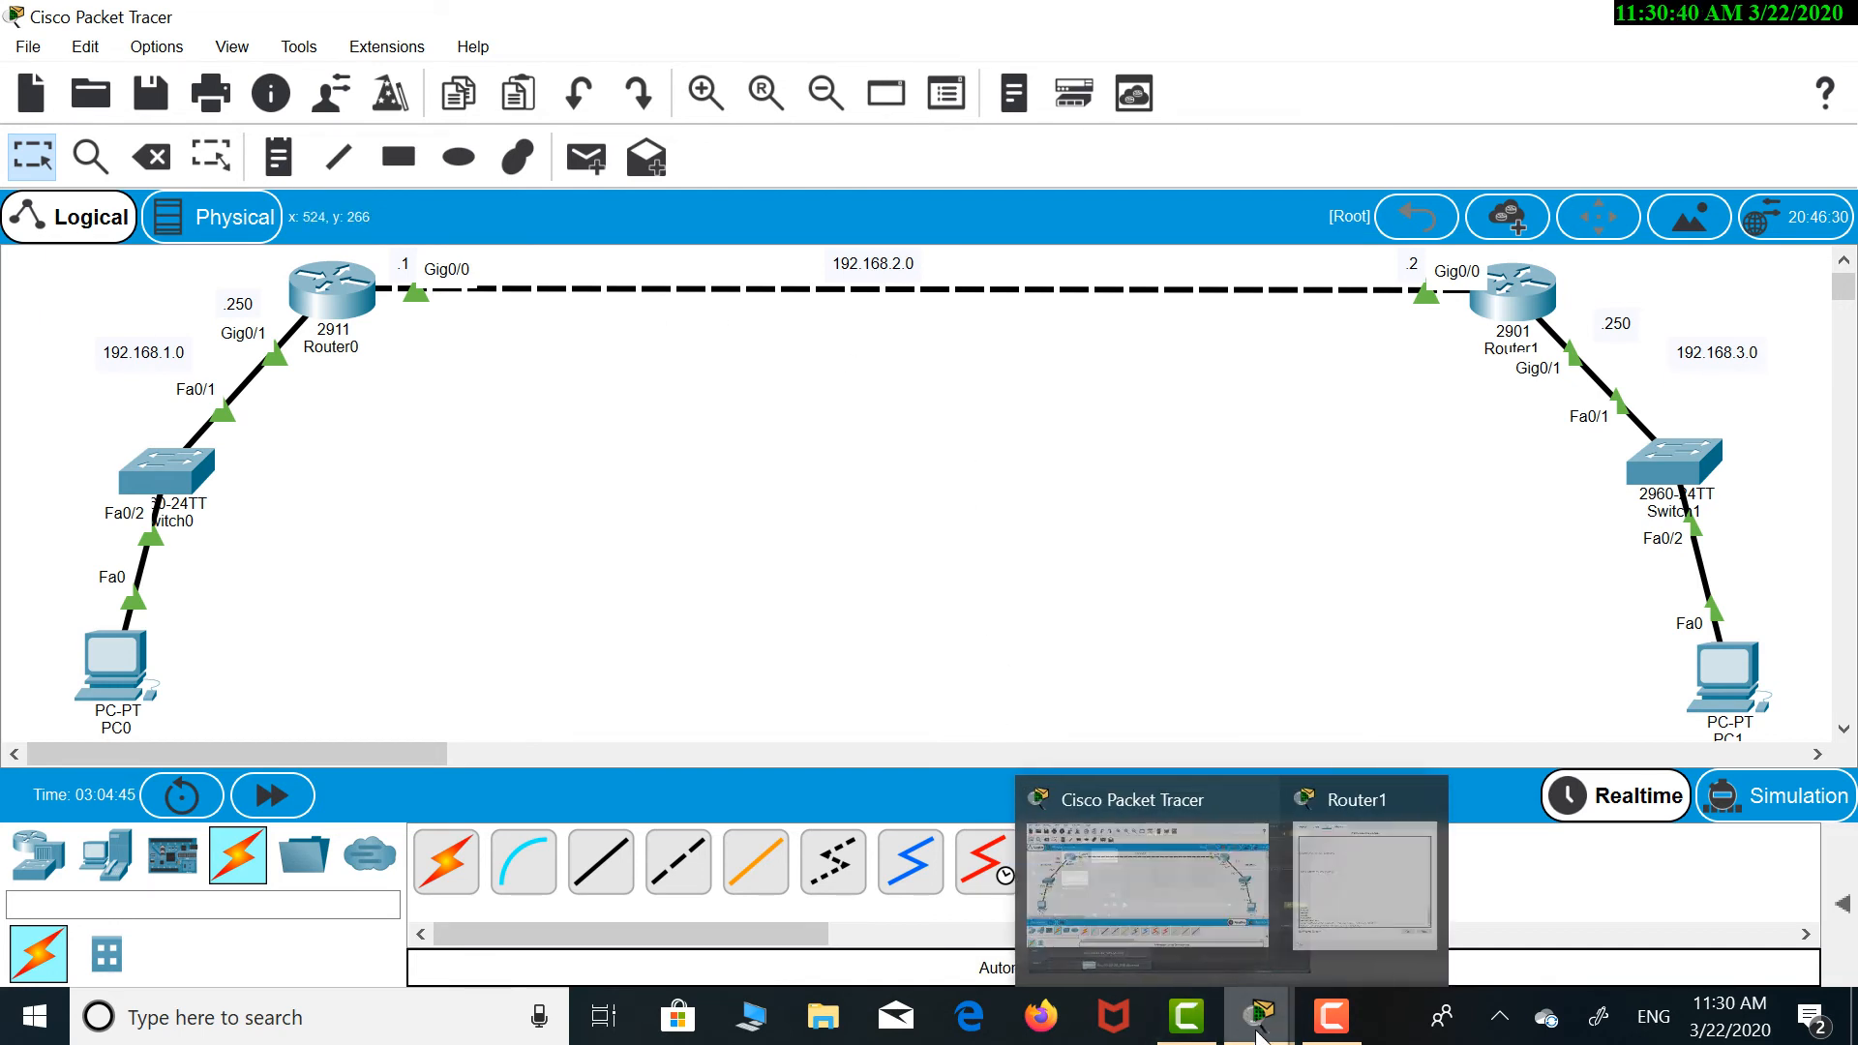
{"action": "left_click", "coordinate": [1386, 813]}
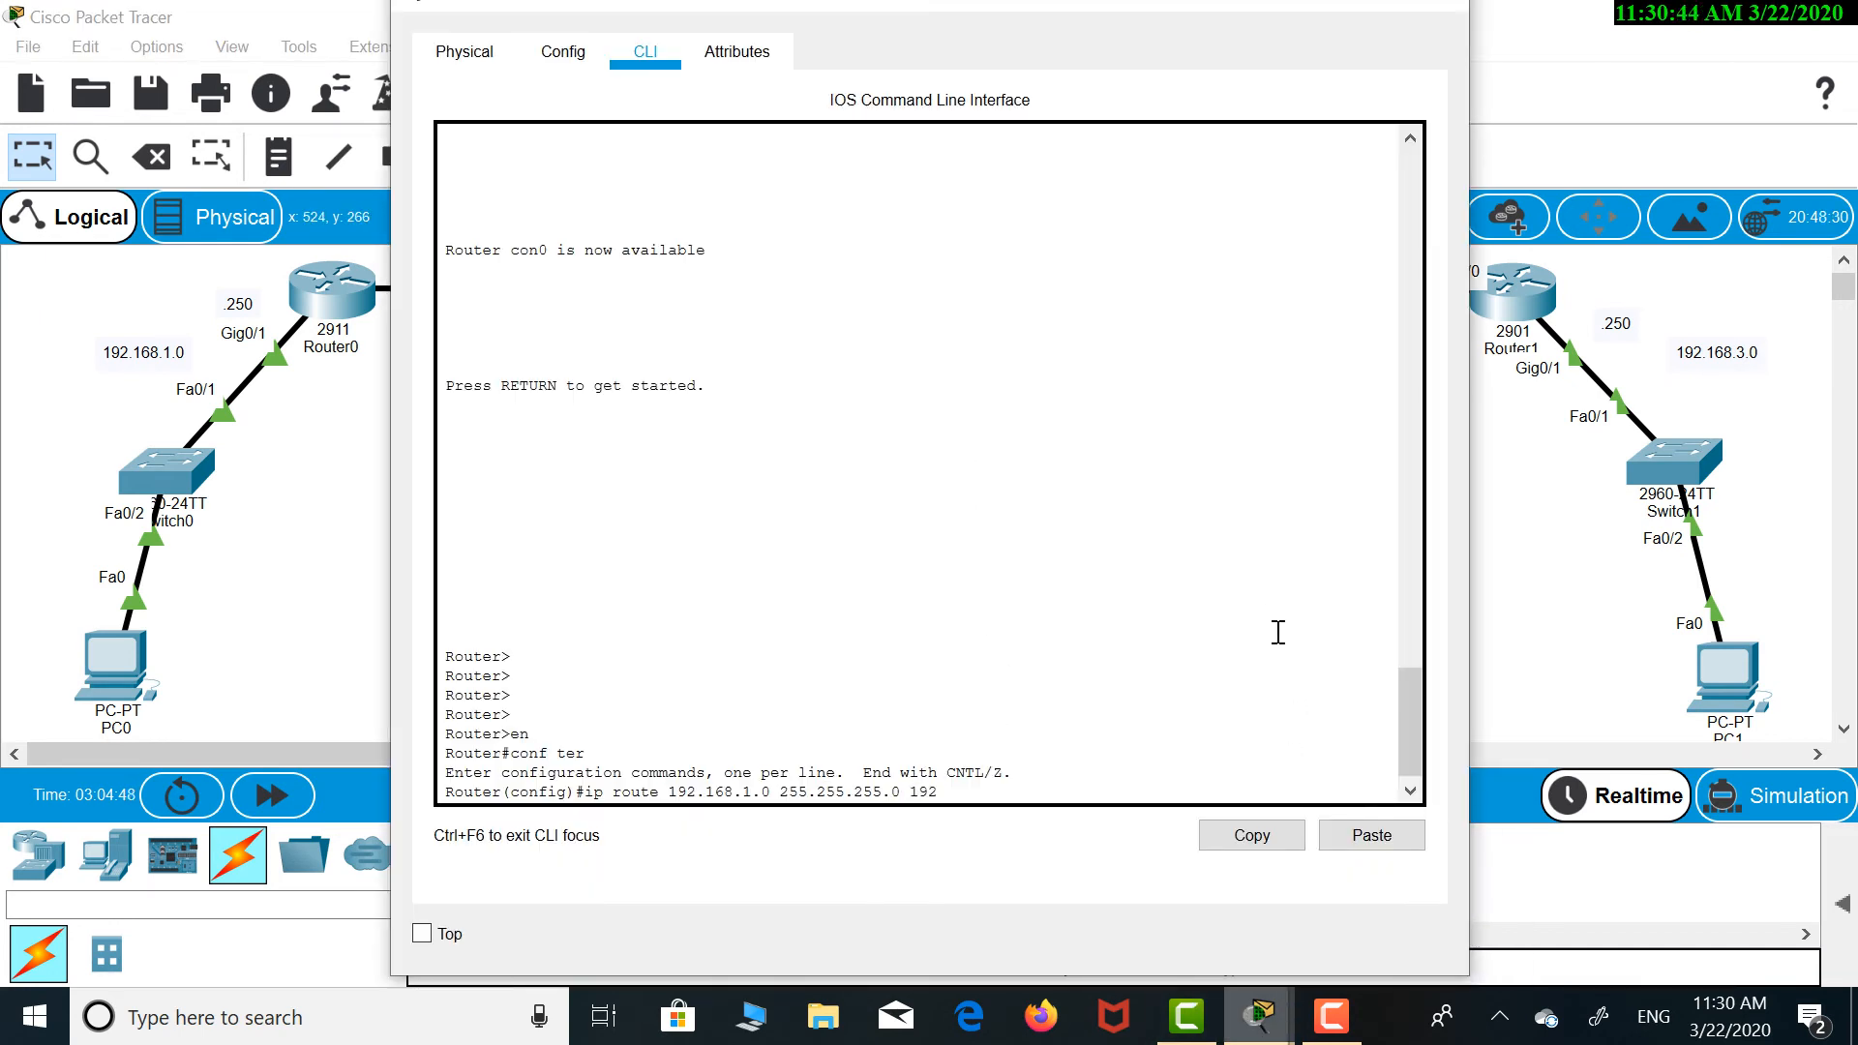
{"action": "type", "text": "68.2.1"}
{"action": "key", "text": "Return"}
{"action": "key", "text": "Return"}
{"action": "key", "text": "Return"}
{"action": "key", "text": "Return"}
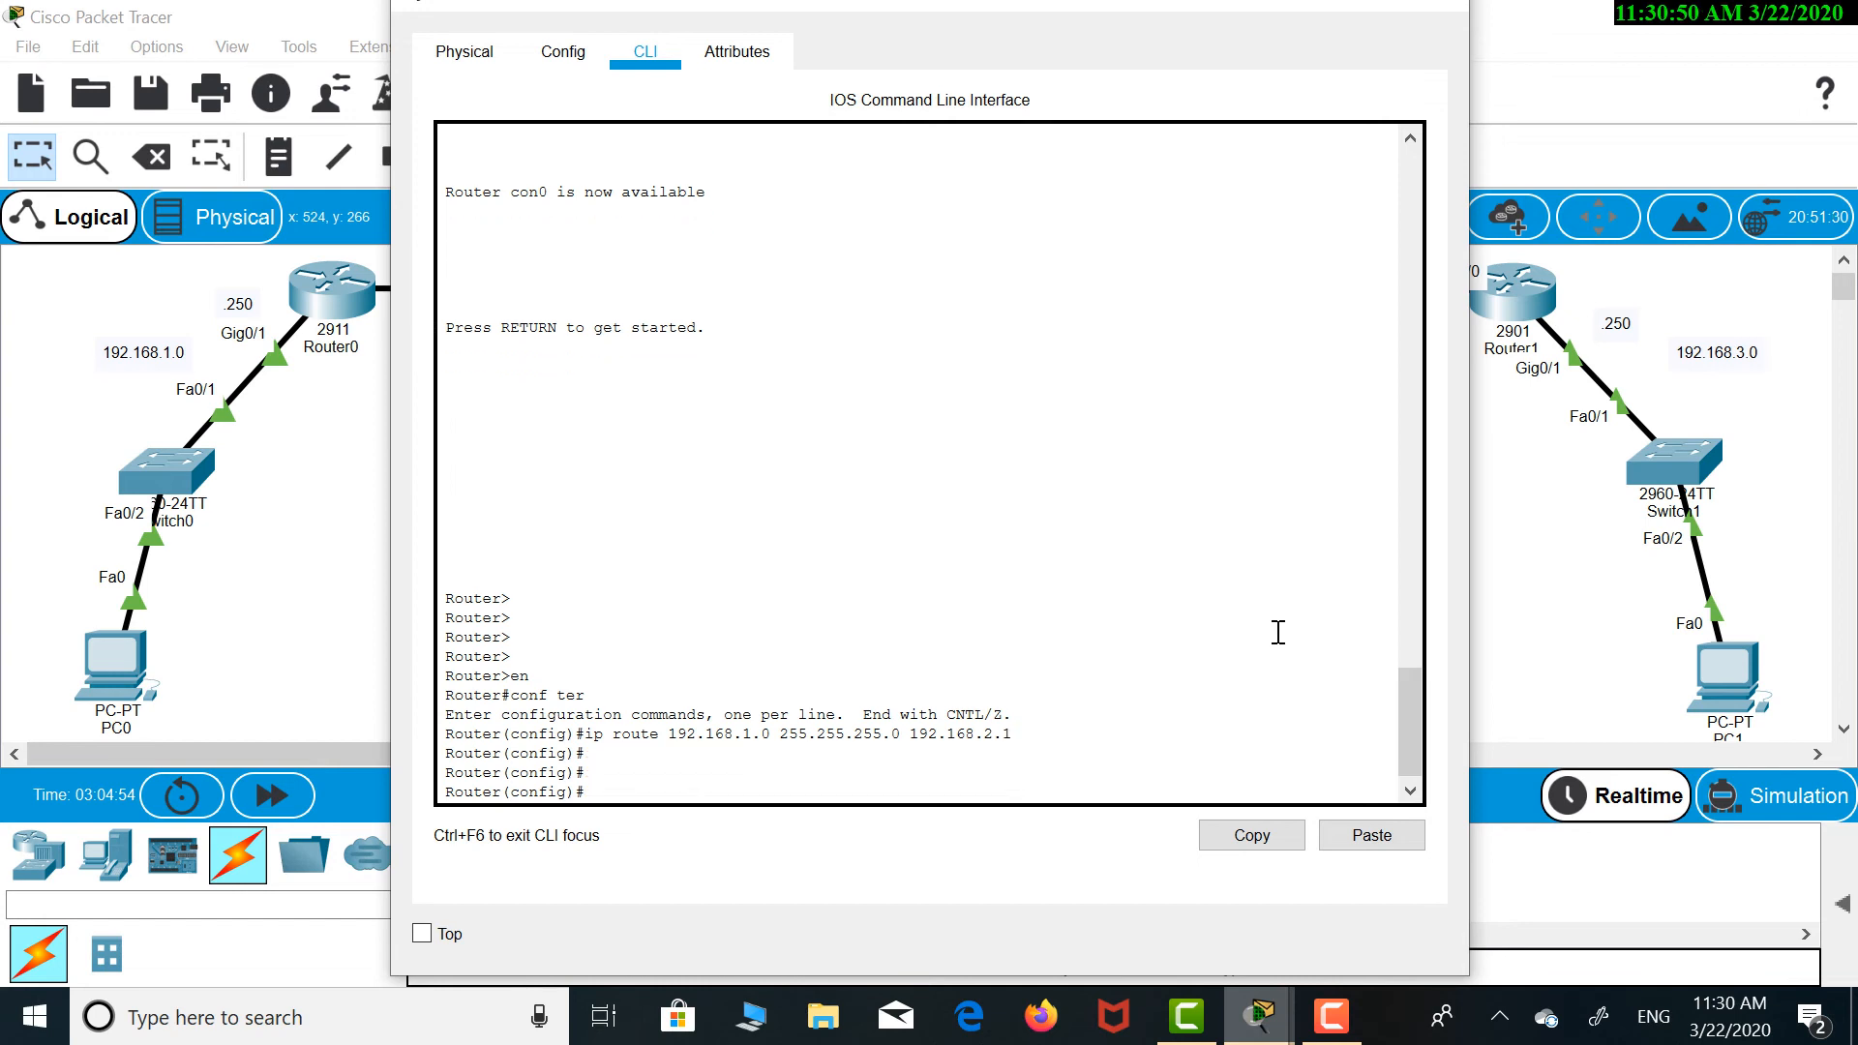
Exit global configuration mode on Router1 back to the privileged prompt
{"action": "type", "text": "ex"}
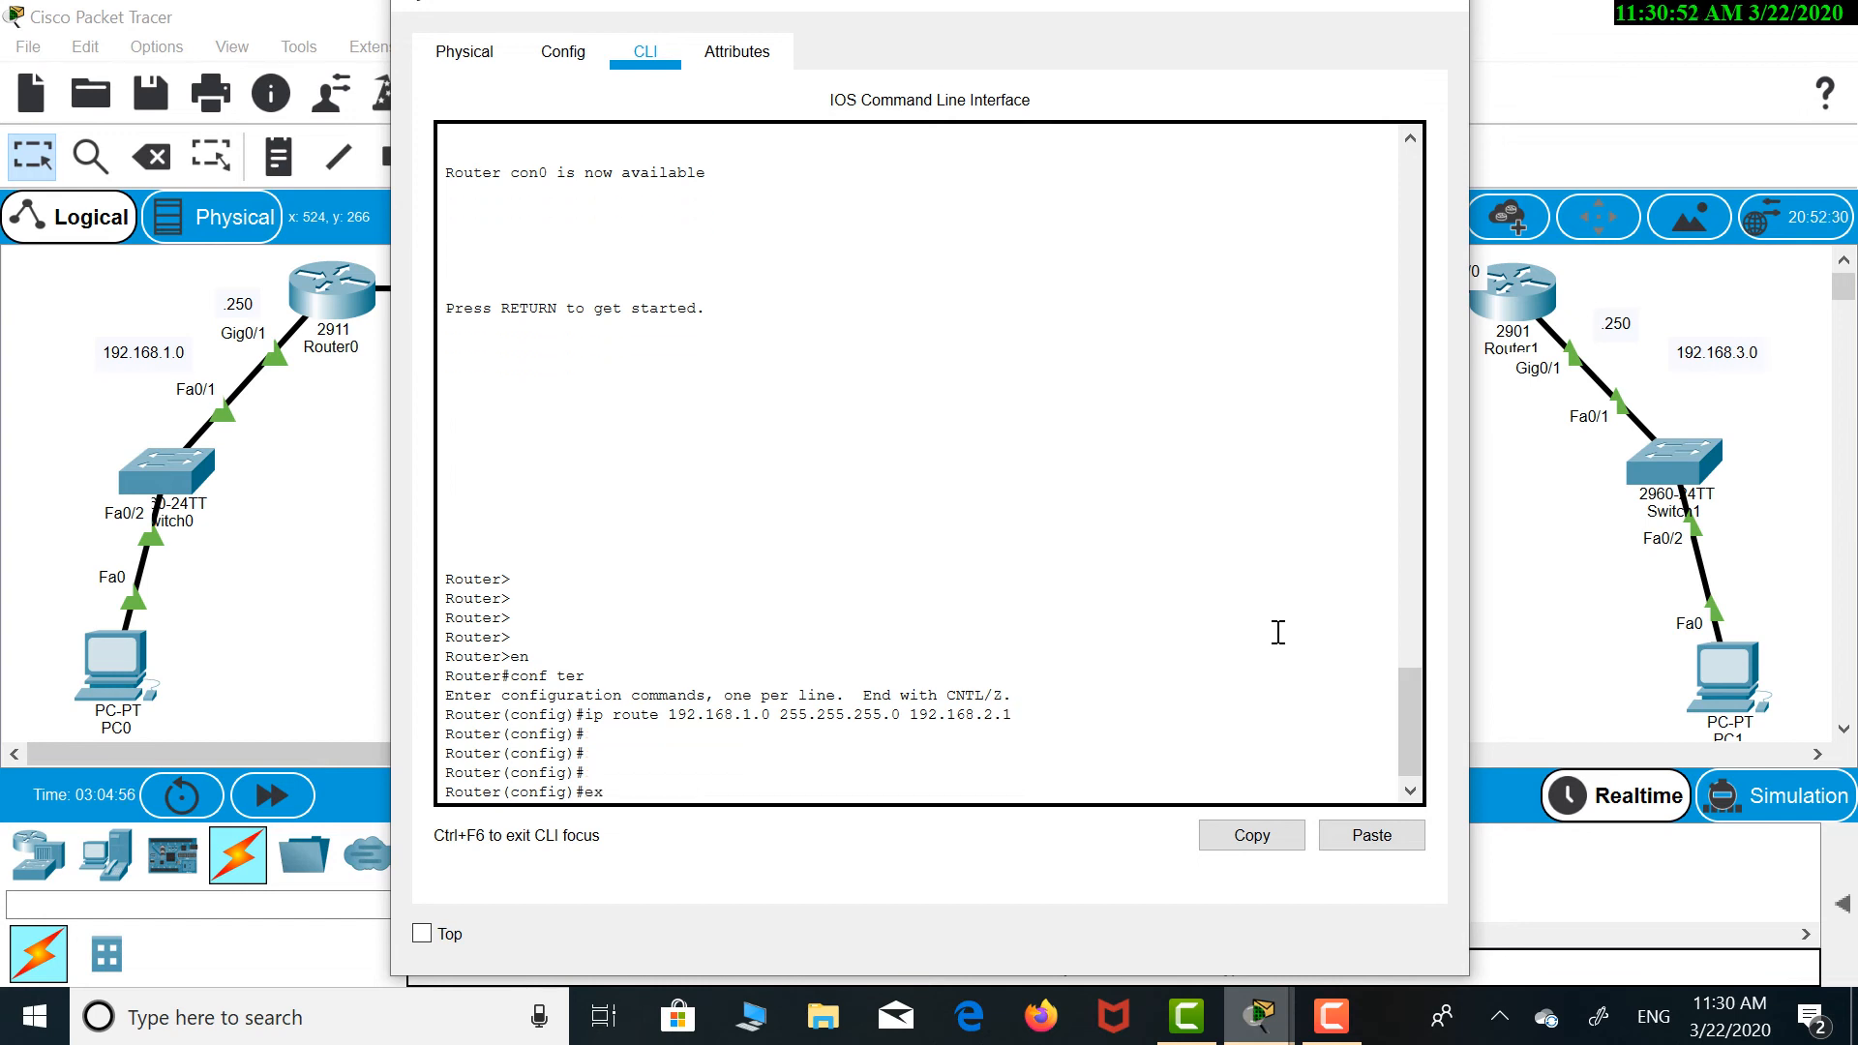
{"action": "type", "text": "it"}
{"action": "key", "text": "Return"}
{"action": "key", "text": "Return"}
{"action": "key", "text": "Return"}
{"action": "key", "text": "Return"}
{"action": "key", "text": "Return"}
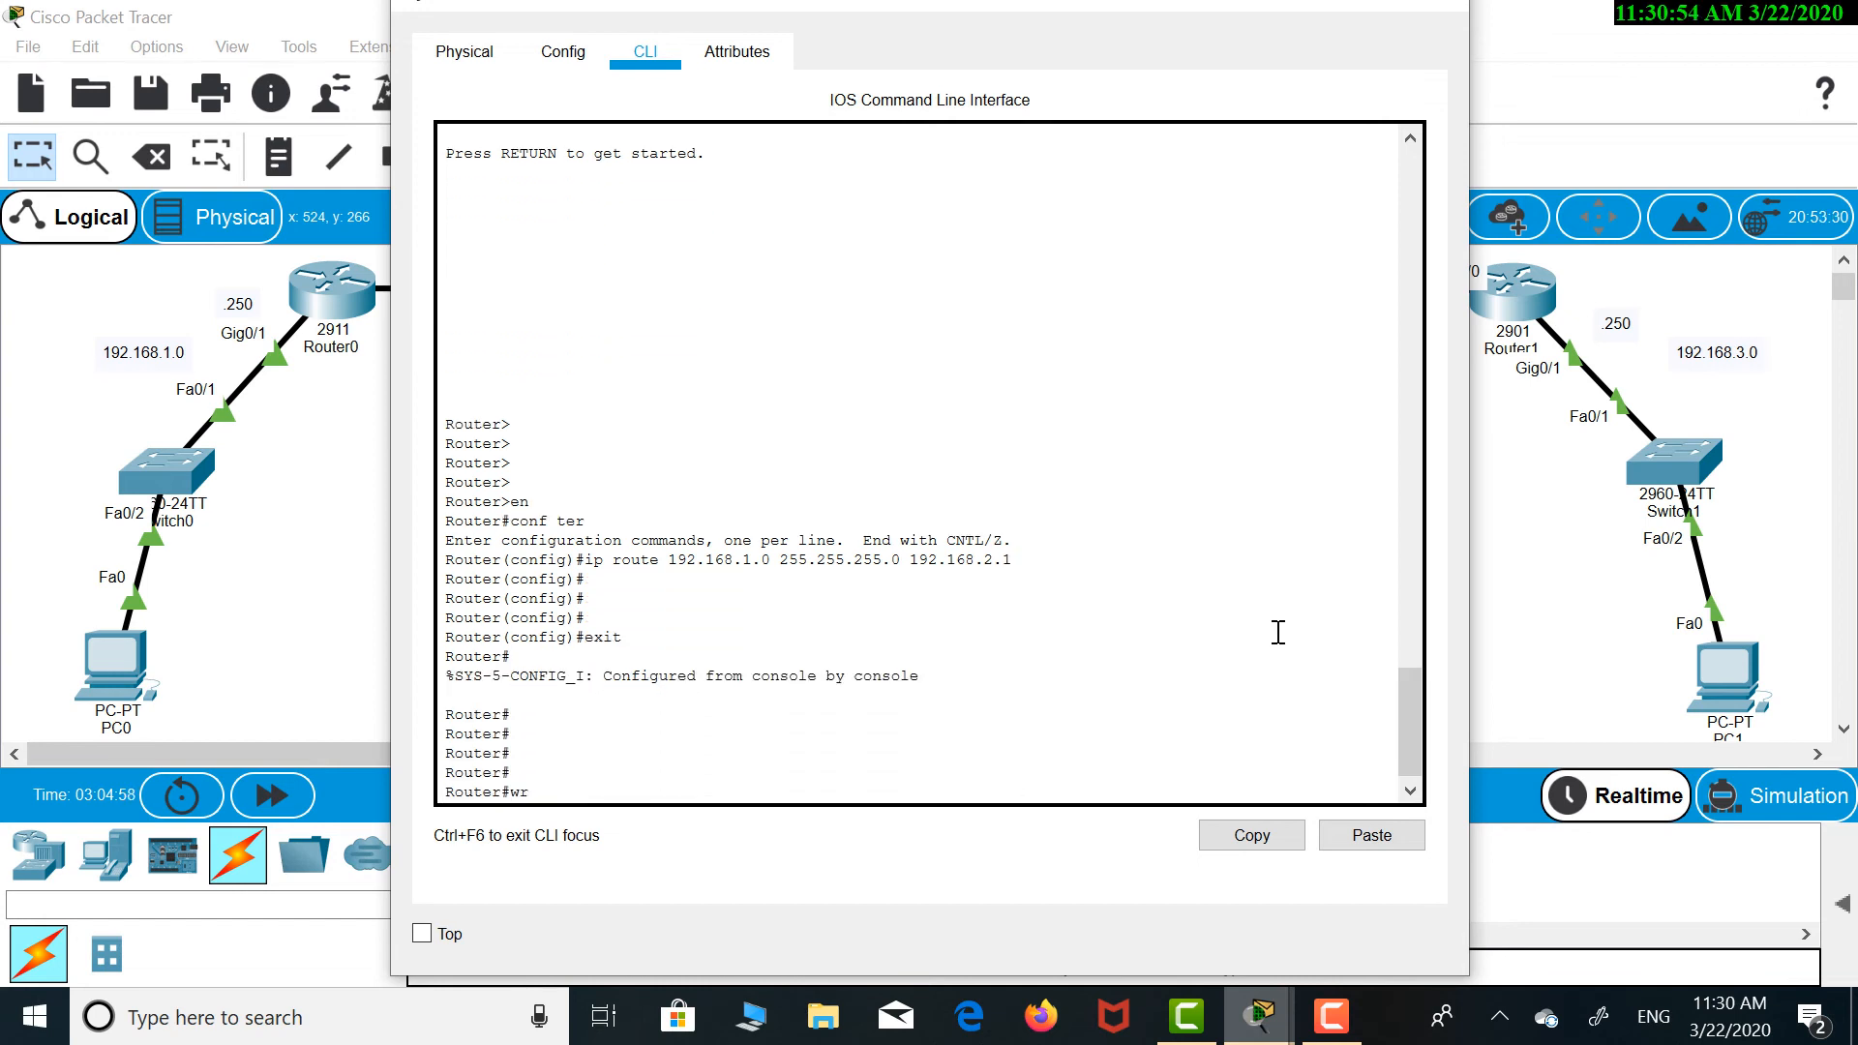
Save Router1's configuration with wr and minimize its window
{"action": "type", "text": "wr"}
{"action": "key", "text": "Return"}
{"action": "key", "text": "Return"}
{"action": "key", "text": "Return"}
{"action": "key", "text": "Return"}
{"action": "key", "text": "Return"}
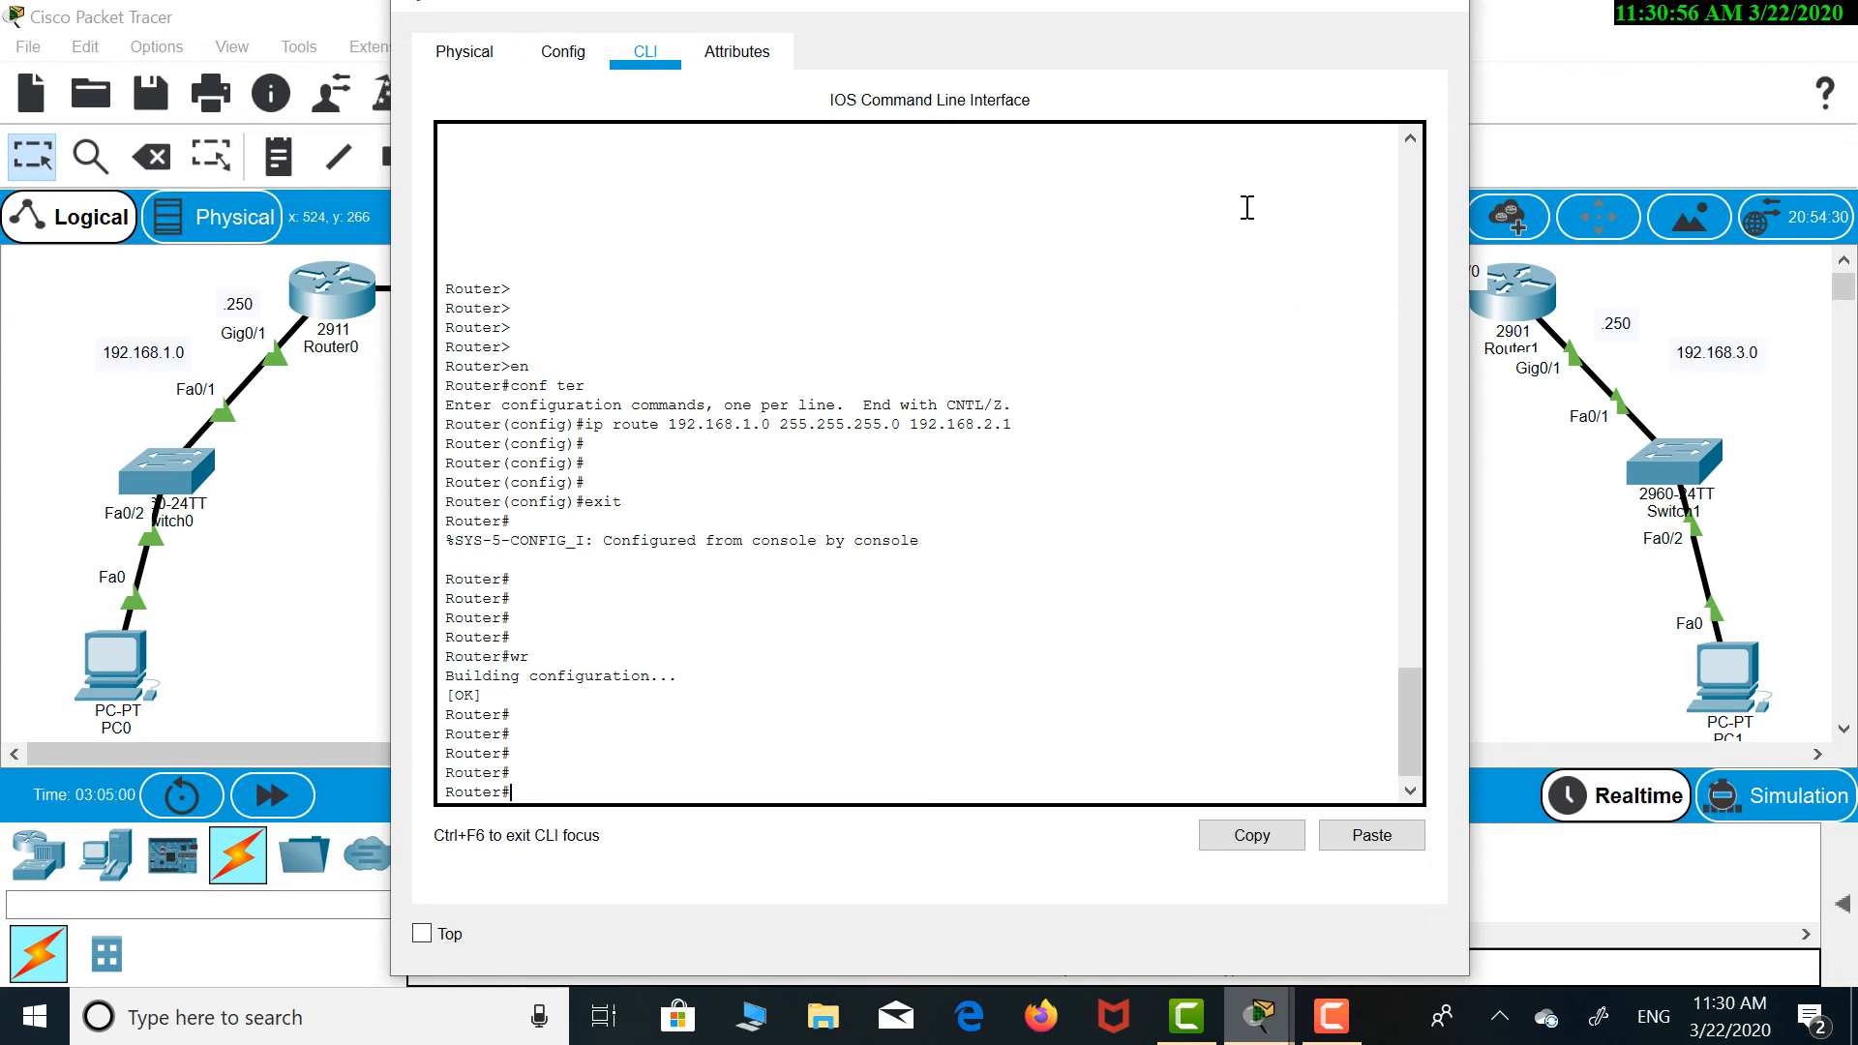
{"action": "left_click_drag", "start_coordinate": [1210, 7], "coordinate": [1215, 73]}
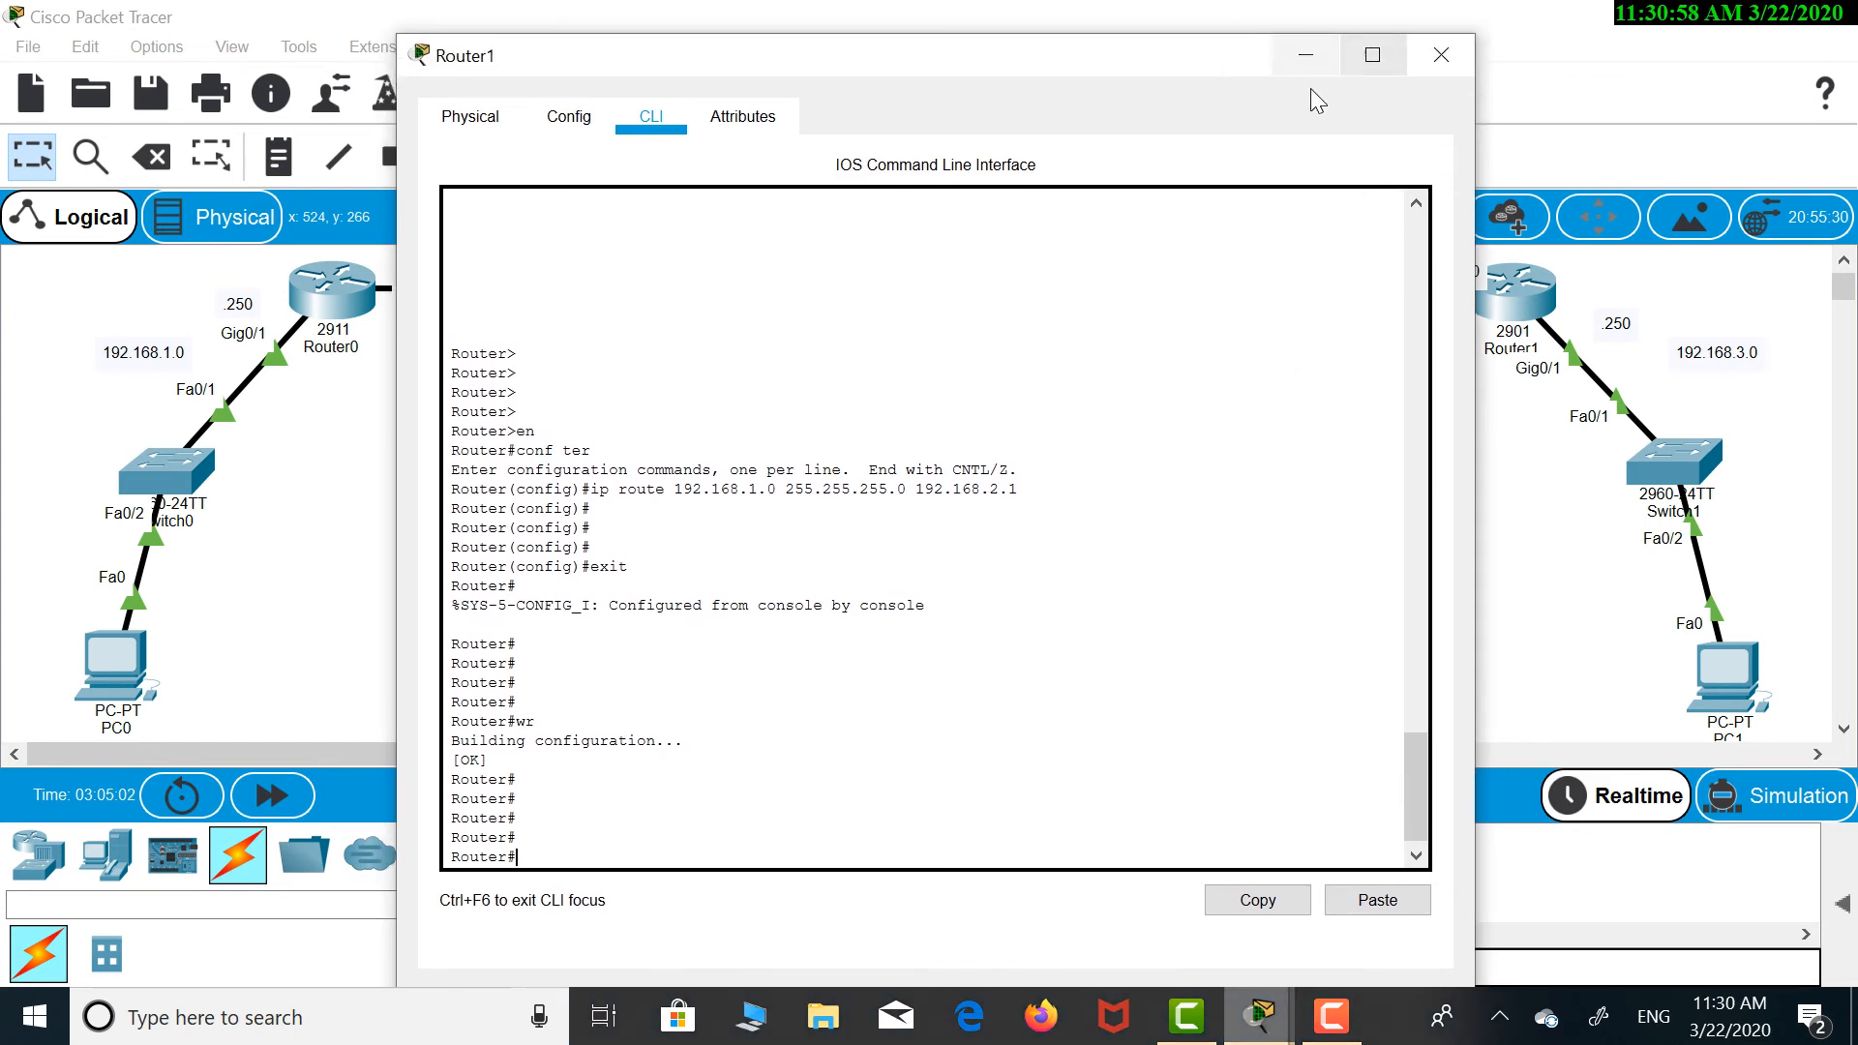
{"action": "left_click", "coordinate": [1301, 58]}
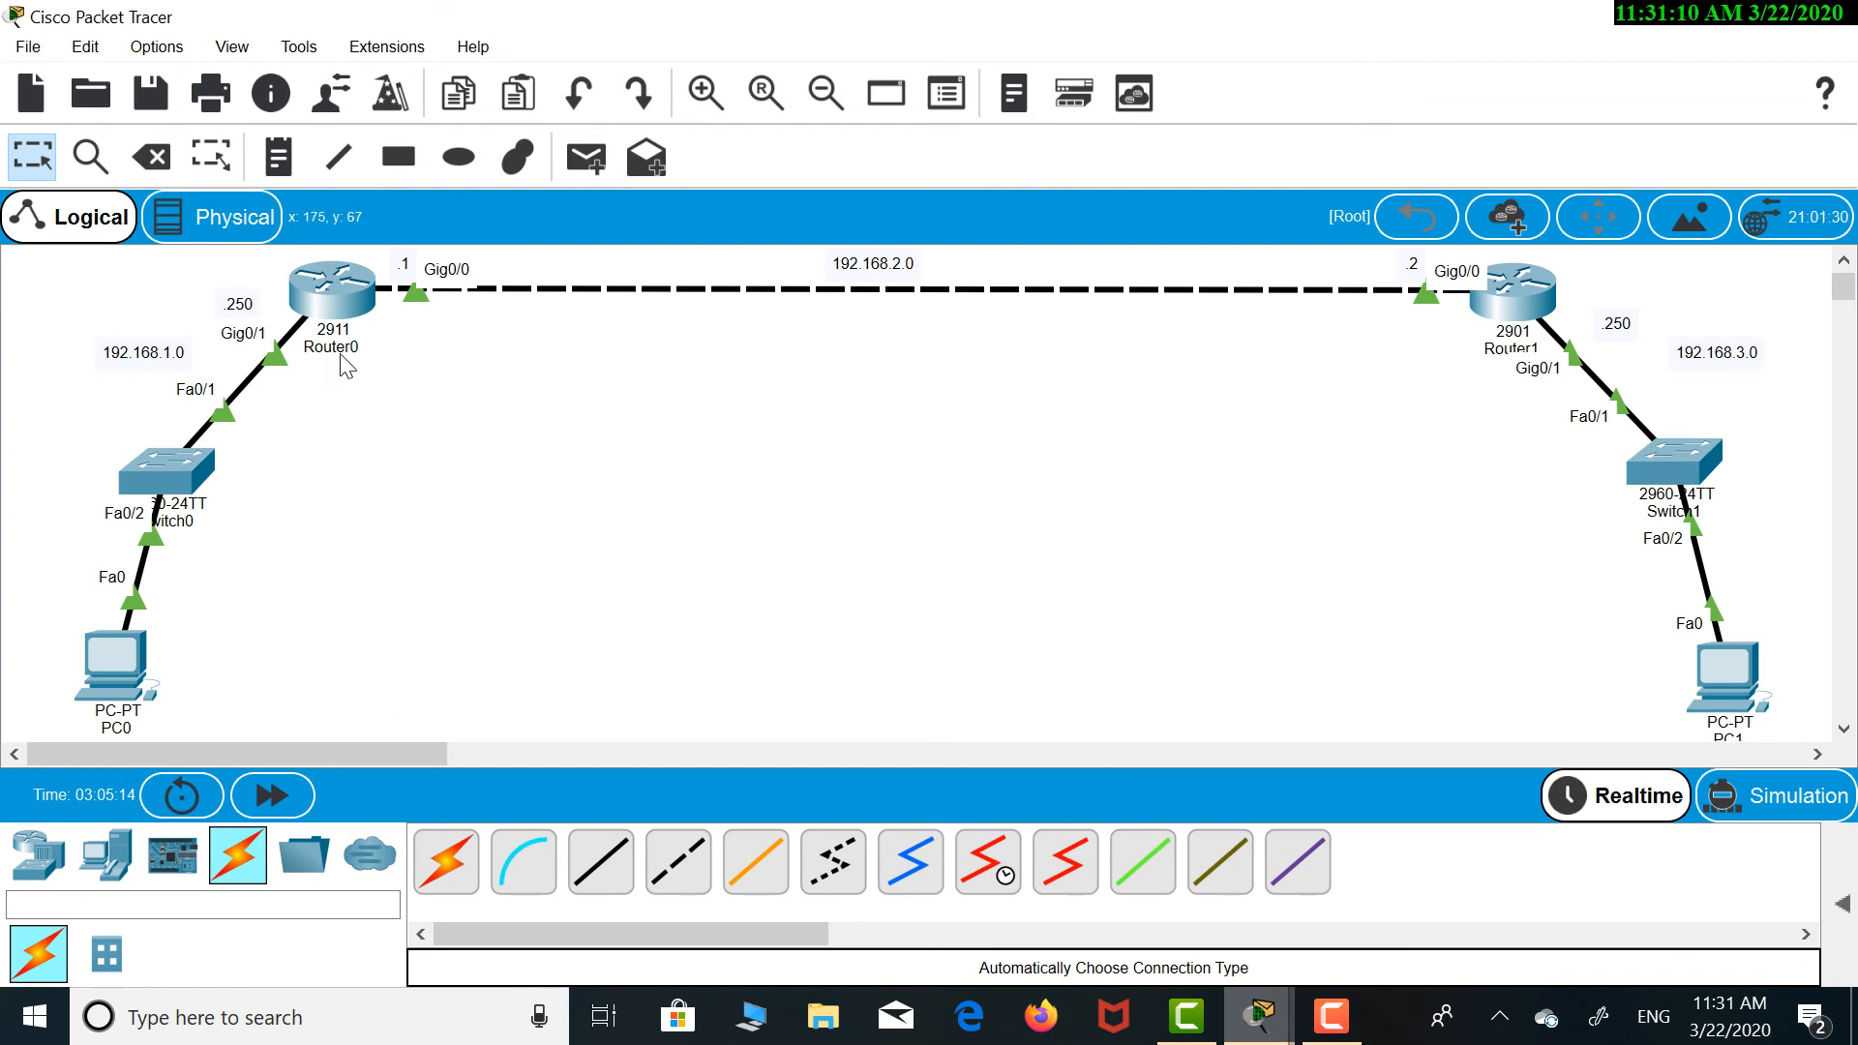
Reopen Router0's command line and try to run show running-config with a trailing pipe
{"action": "left_click", "coordinate": [346, 306]}
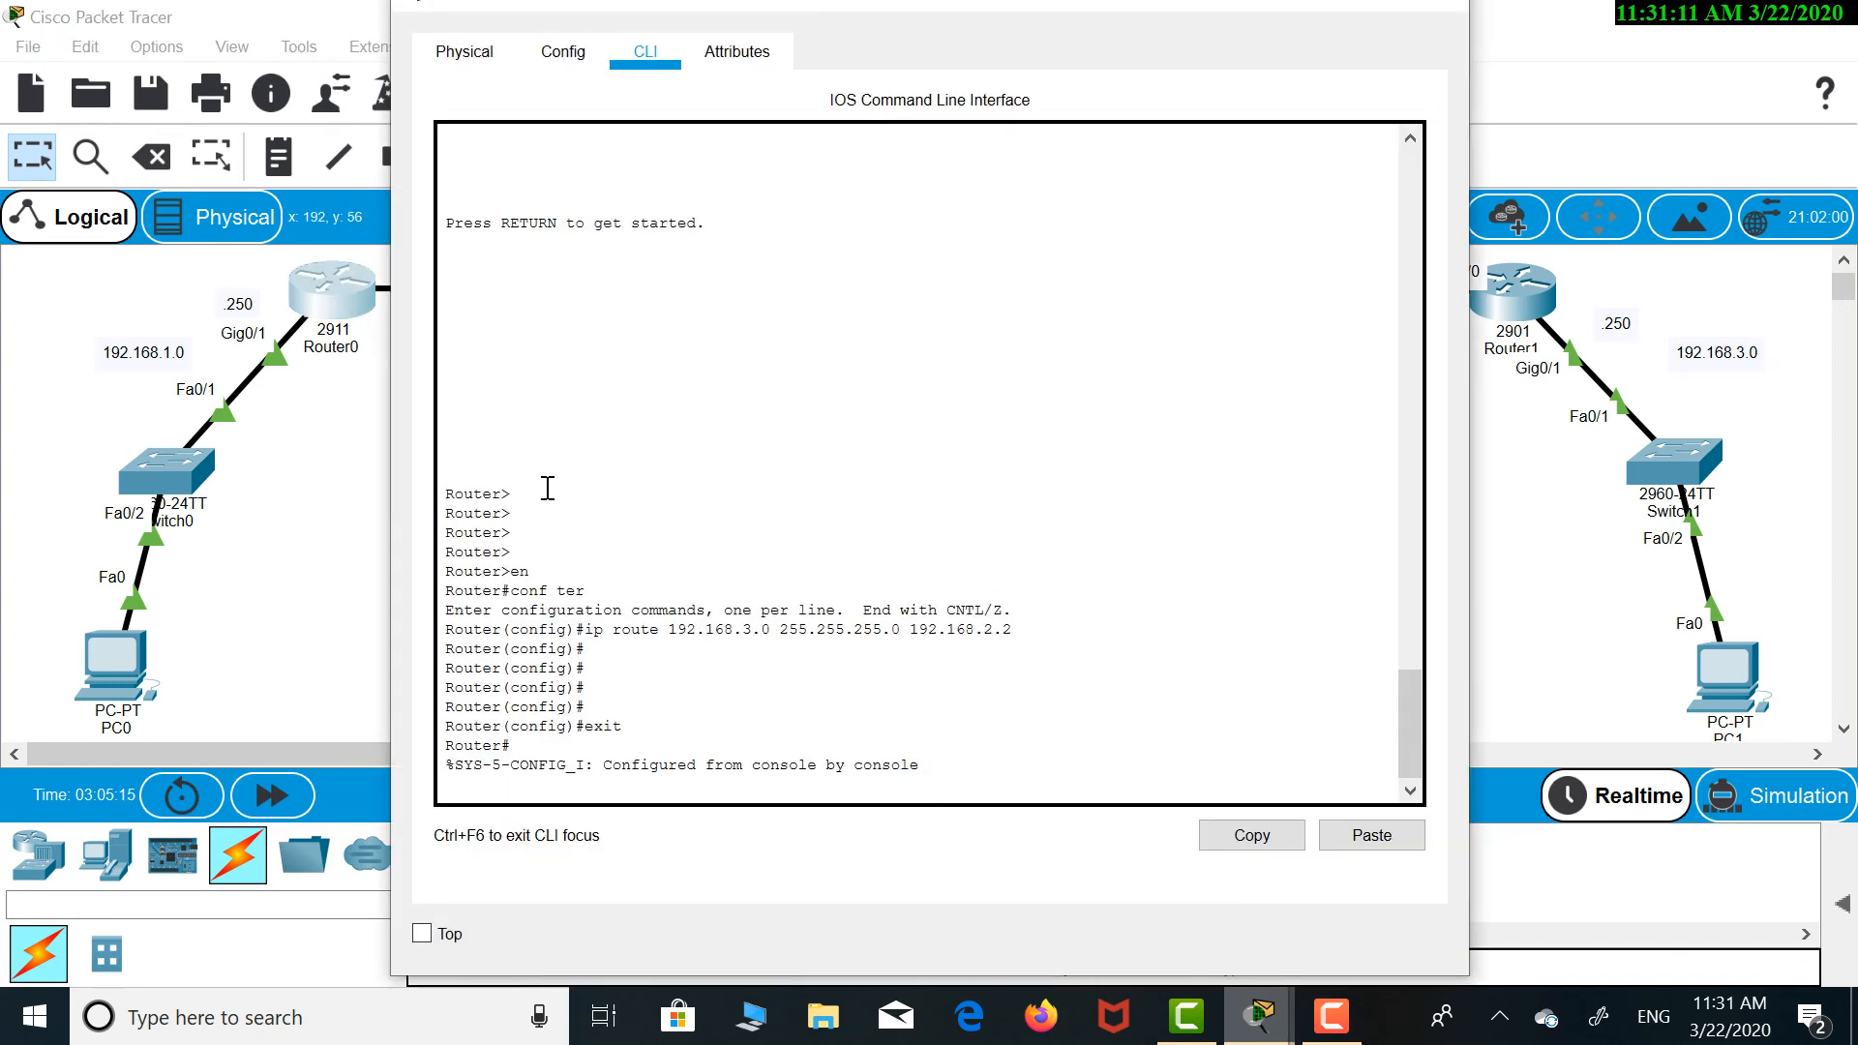
{"action": "double_click", "coordinate": [778, 611]}
{"action": "key", "text": "Return"}
{"action": "key", "text": "Return"}
{"action": "key", "text": "Return"}
{"action": "key", "text": "Return"}
{"action": "key", "text": "Return"}
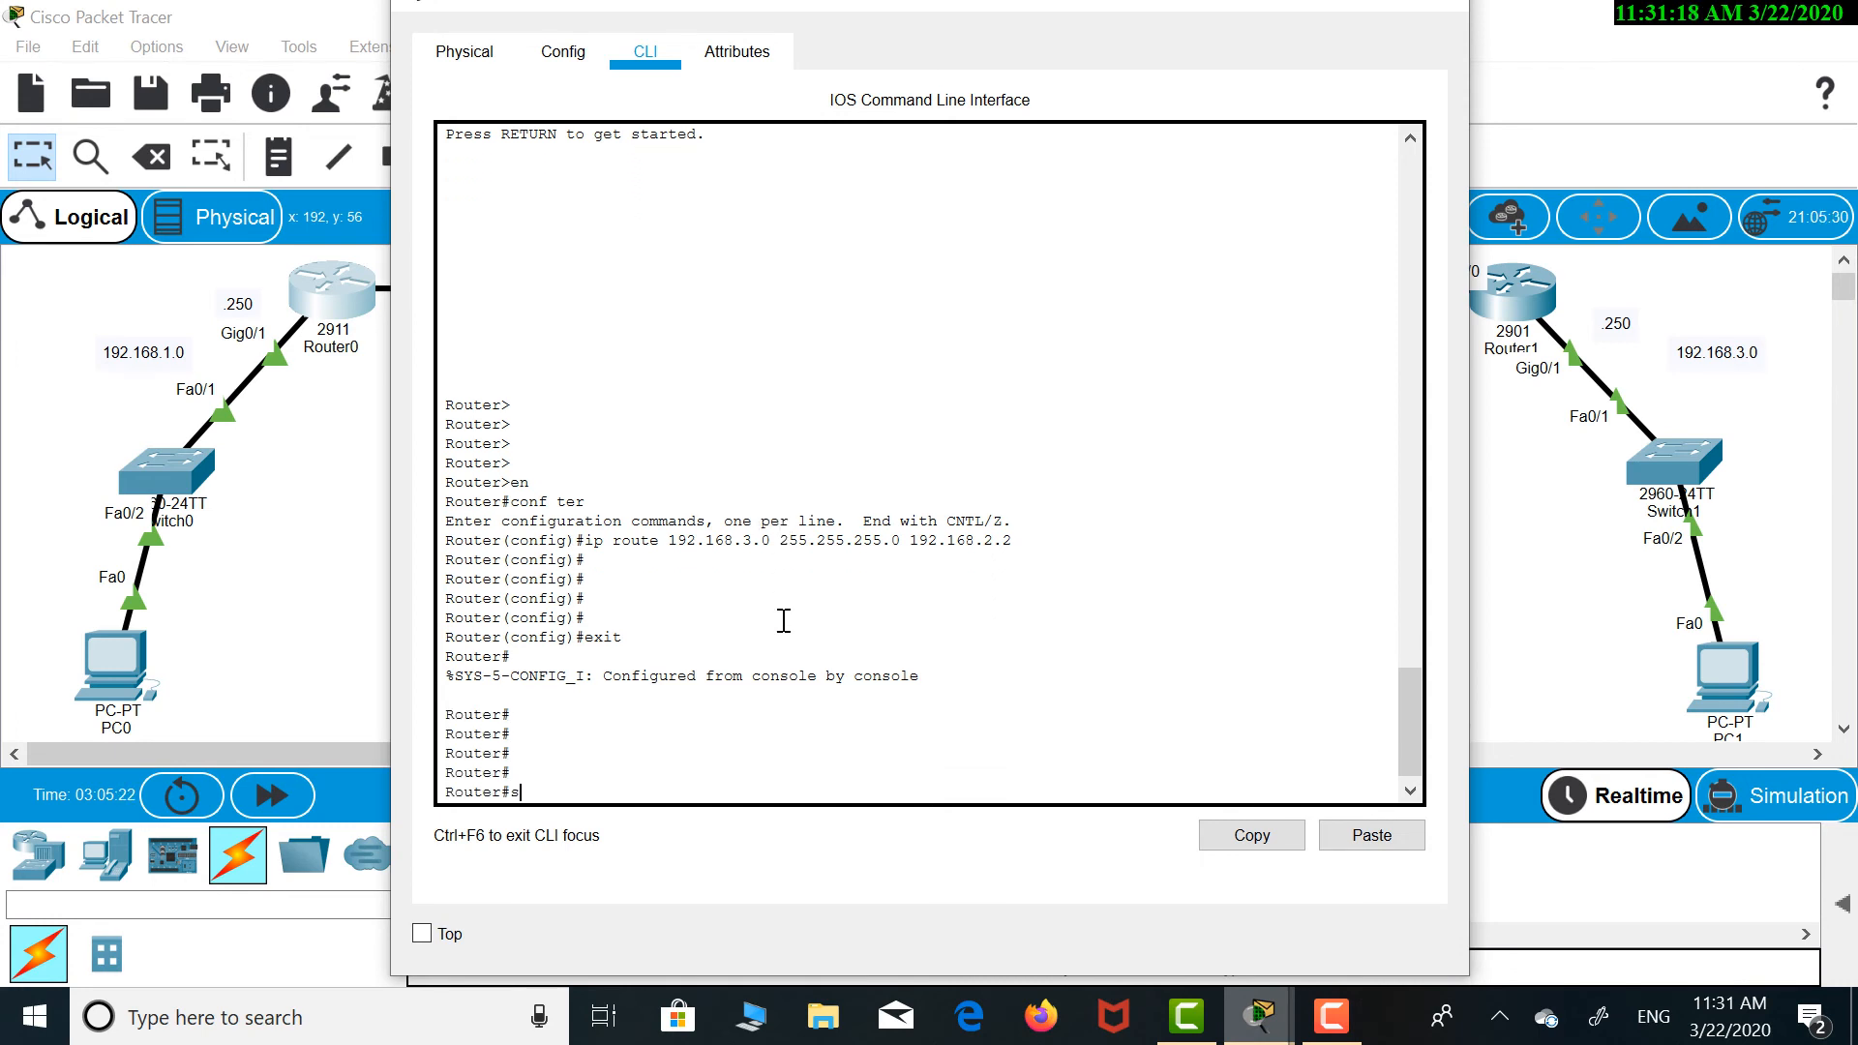
{"action": "type", "text": "show run"}
{"action": "key", "text": "Tab"}
{"action": "key", "text": "Tab"}
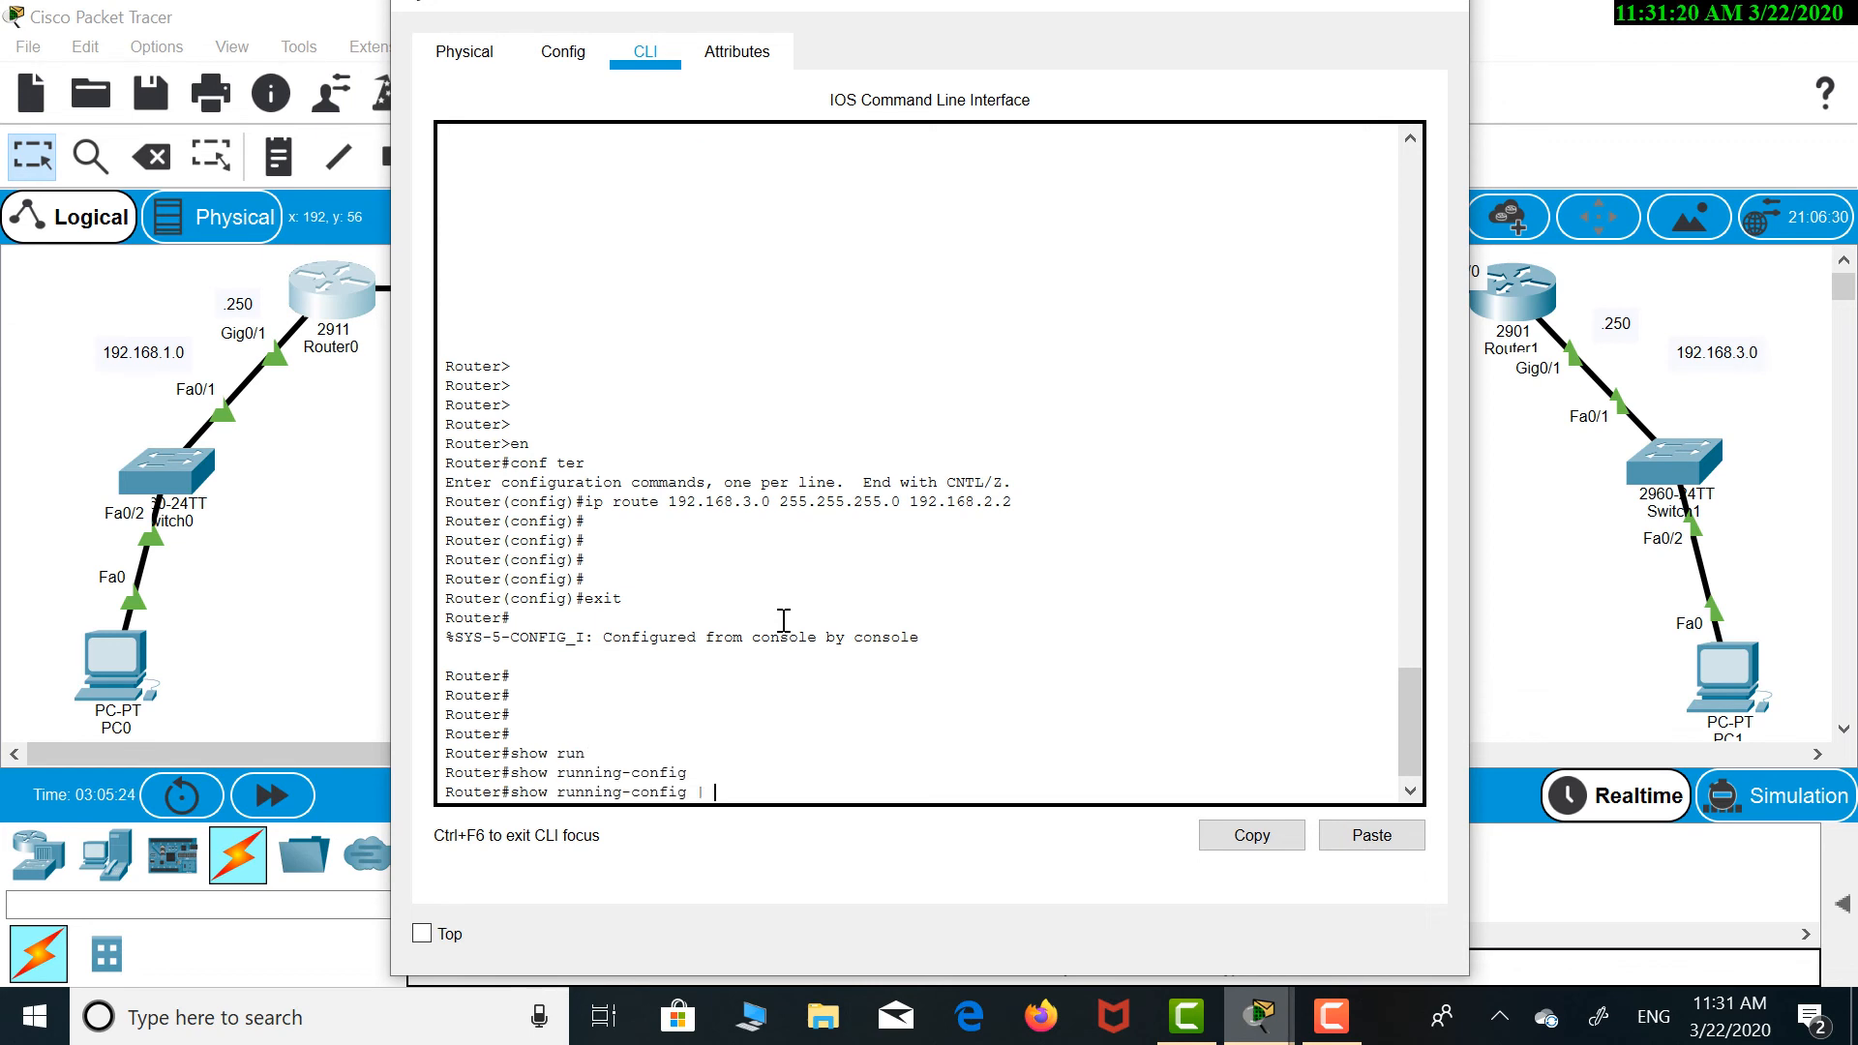
{"action": "key", "text": "Return"}
{"action": "key", "text": "Return"}
{"action": "key", "text": "Return"}
{"action": "key", "text": "Return"}
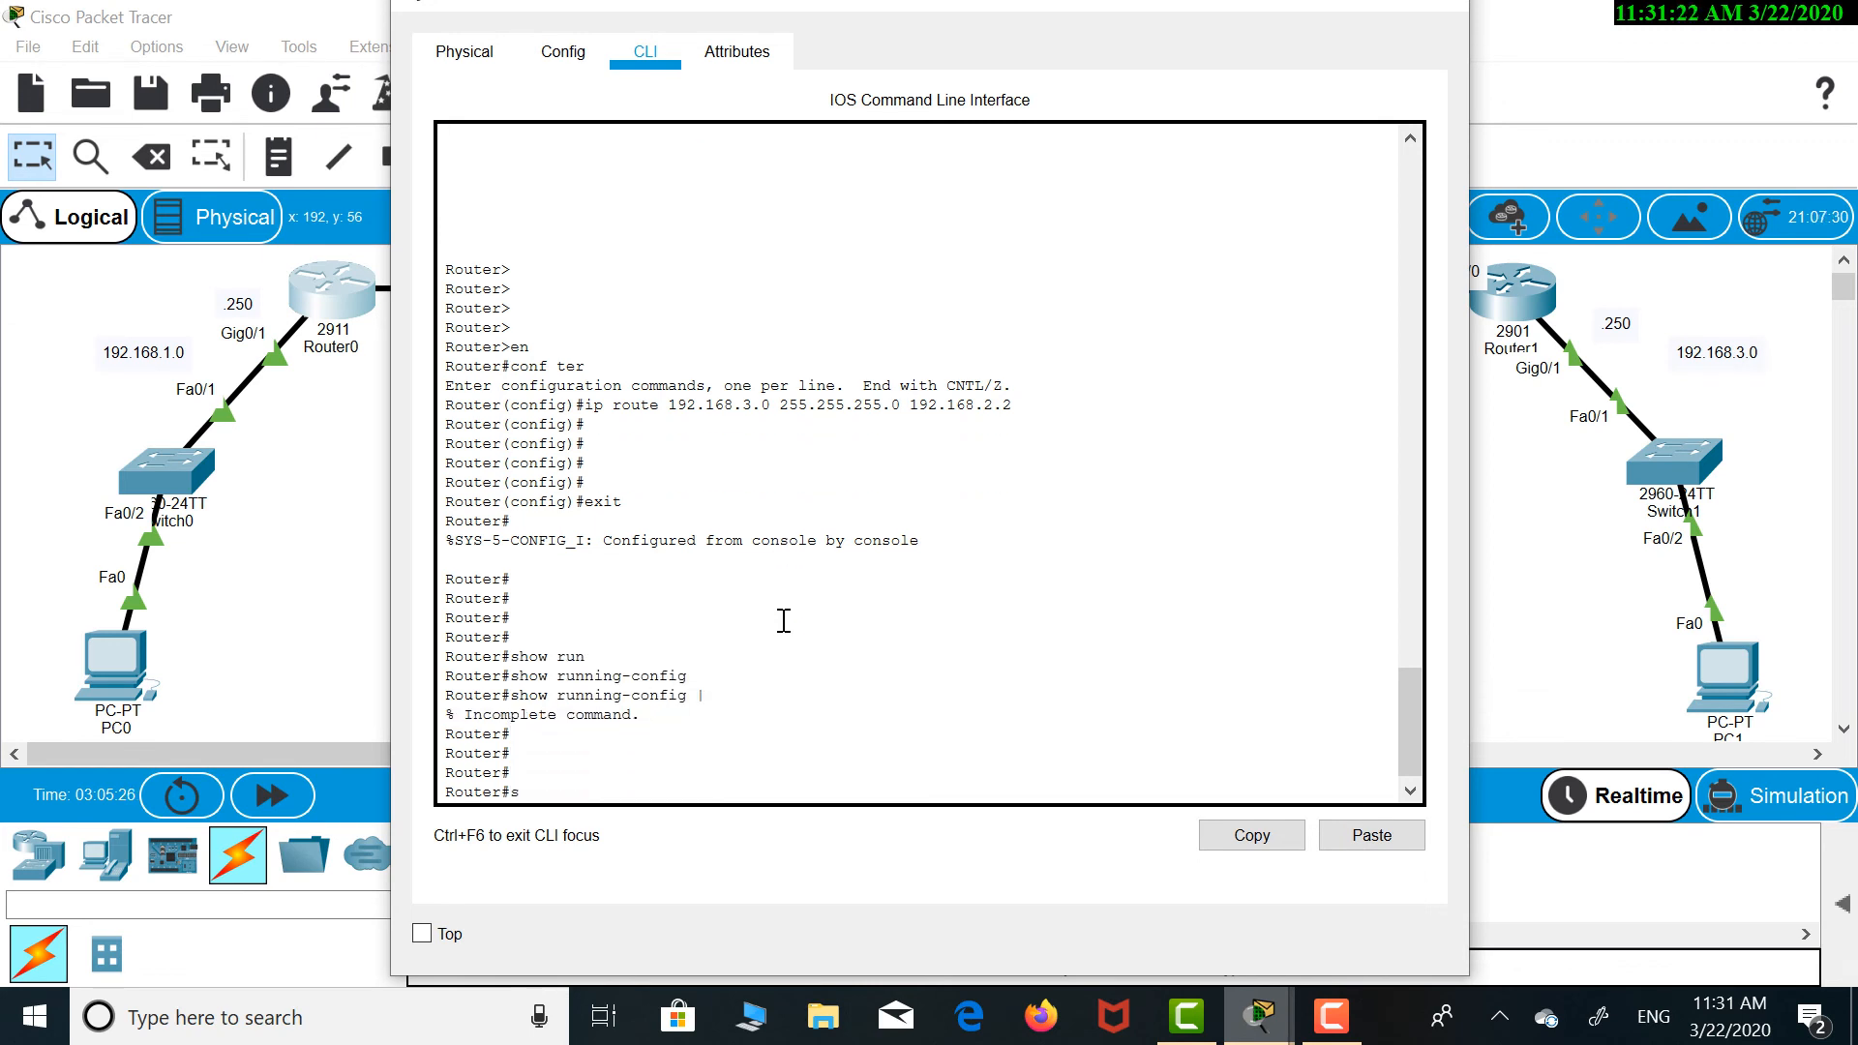
Run show running-config on Router0 and page through its interface and routing entries
{"action": "type", "text": "sh"}
{"action": "key", "text": "Tab"}
{"action": "type", "text": "ru"}
{"action": "key", "text": "Tab"}
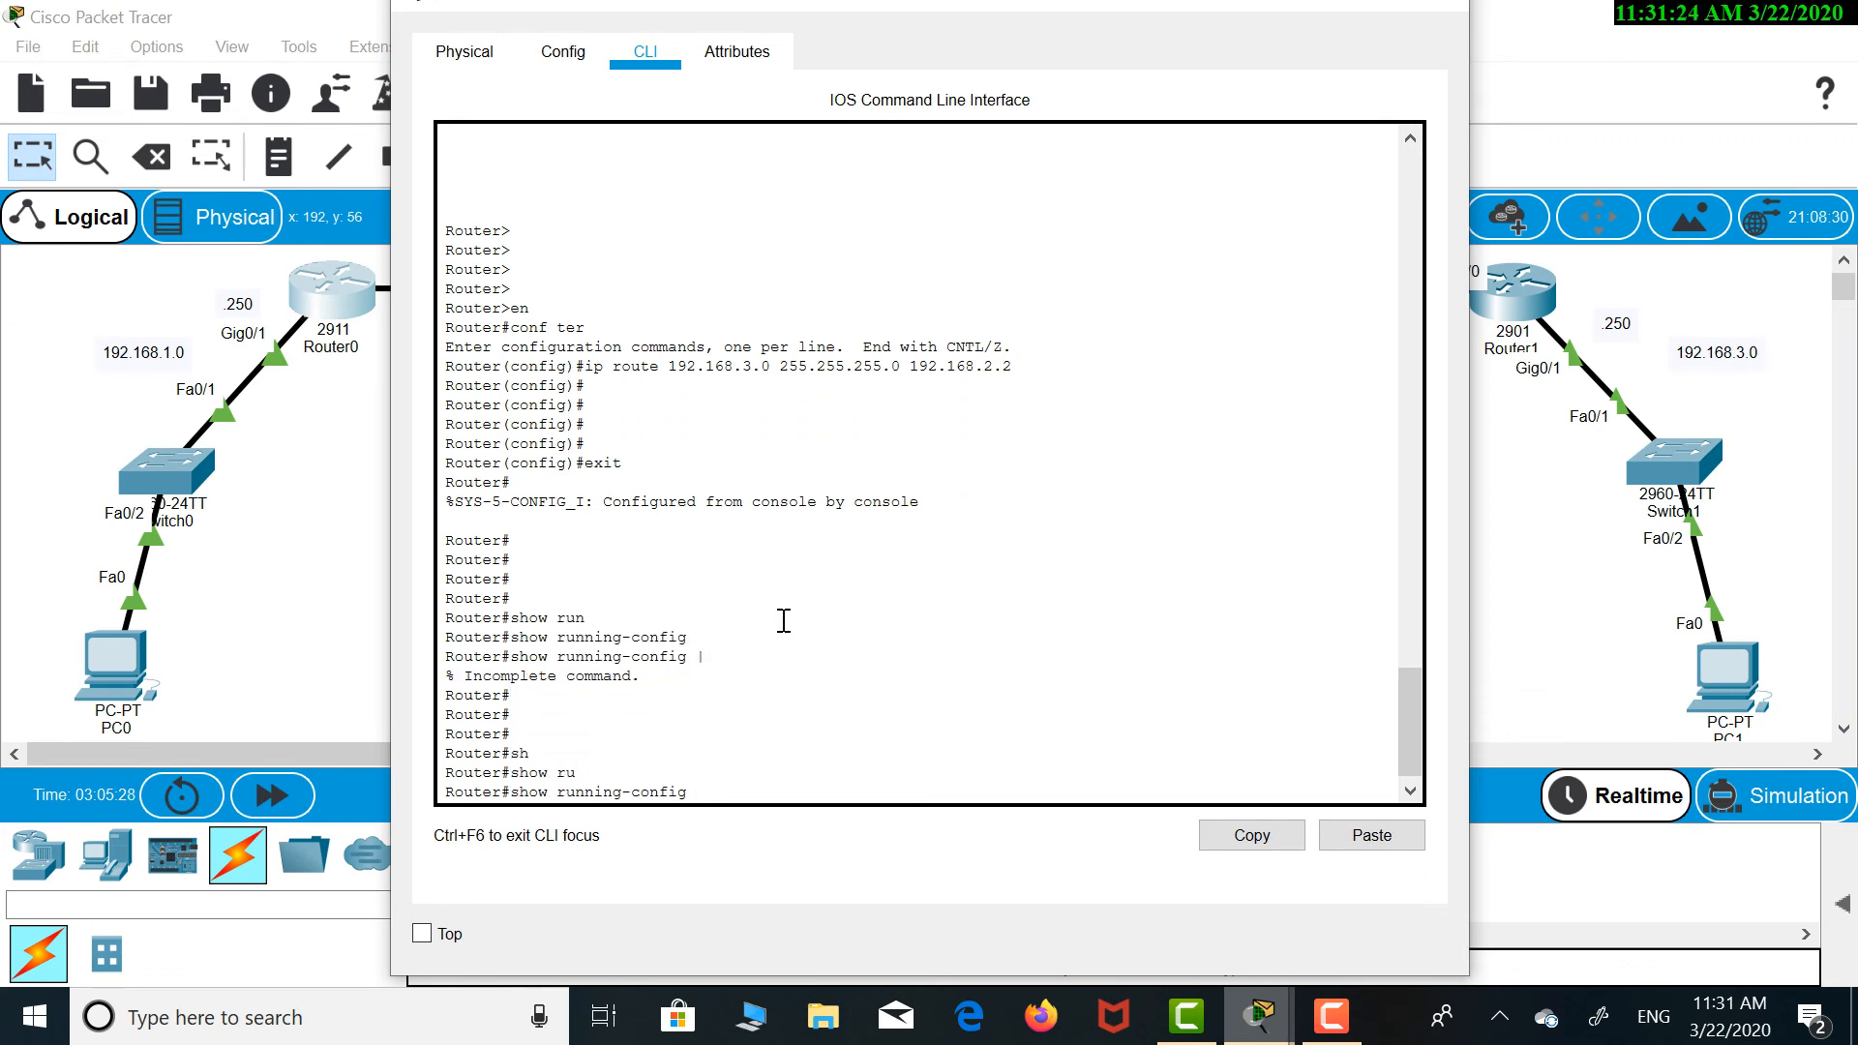
{"action": "key", "text": "Return"}
{"action": "key", "text": "Return"}
{"action": "key", "text": "Return"}
{"action": "key", "text": "Return"}
{"action": "key", "text": "Return"}
{"action": "key", "text": "Return"}
{"action": "key", "text": "Return"}
{"action": "key", "text": "Return"}
{"action": "key", "text": "Return"}
{"action": "key", "text": "Return"}
{"action": "key", "text": "Return"}
{"action": "key", "text": "Return"}
{"action": "key", "text": "Return"}
{"action": "key", "text": "Return"}
{"action": "key", "text": "Return"}
{"action": "key", "text": "Return"}
{"action": "key", "text": "Return"}
{"action": "key", "text": "Return"}
{"action": "key", "text": "Return"}
{"action": "key", "text": "Return"}
{"action": "key", "text": "Return"}
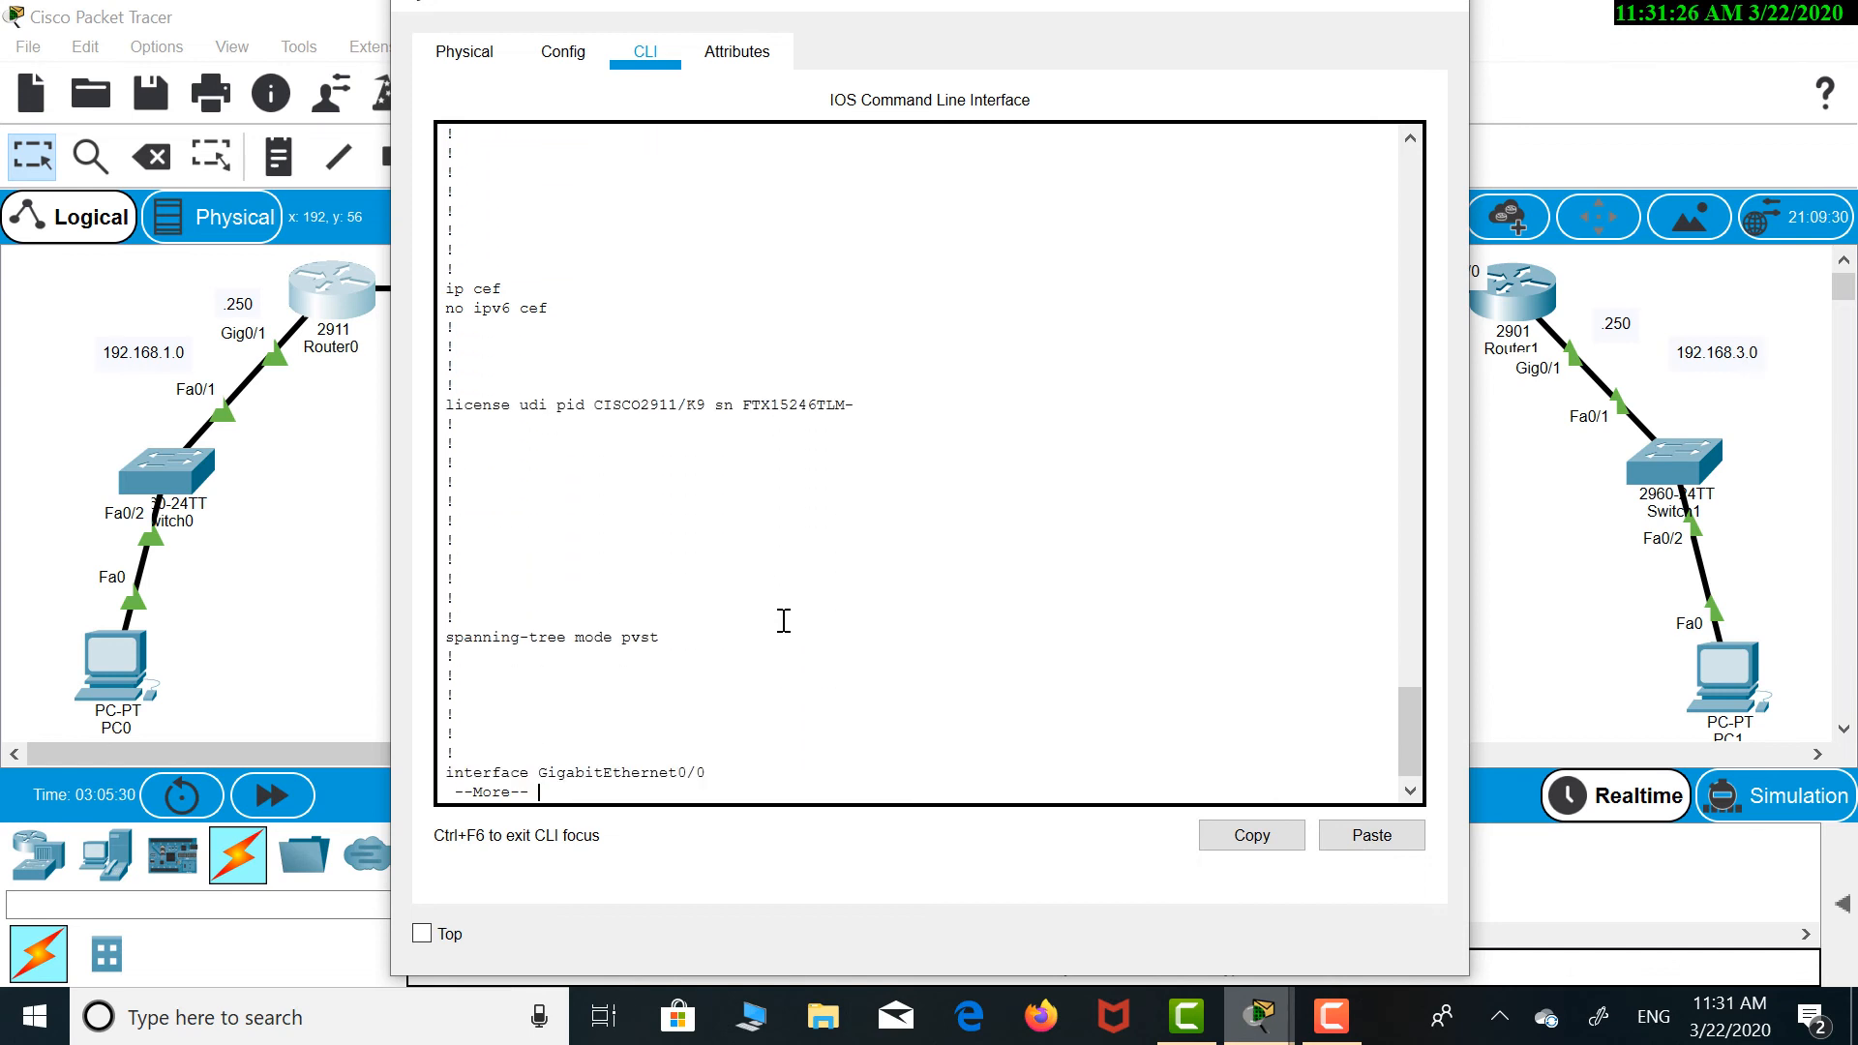
{"action": "key", "text": "Return"}
{"action": "key", "text": "Return"}
{"action": "key", "text": "Return"}
{"action": "key", "text": "Return"}
{"action": "key", "text": "Return"}
{"action": "key", "text": "Return"}
{"action": "key", "text": "Return"}
{"action": "key", "text": "Return"}
{"action": "key", "text": "Return"}
{"action": "key", "text": "Return"}
{"action": "key", "text": "Return"}
{"action": "key", "text": "Return"}
{"action": "key", "text": "Return"}
{"action": "key", "text": "Return"}
{"action": "key", "text": "Return"}
{"action": "key", "text": "Return"}
{"action": "key", "text": "Return"}
{"action": "key", "text": "Return"}
{"action": "key", "text": "Return"}
{"action": "key", "text": "Return"}
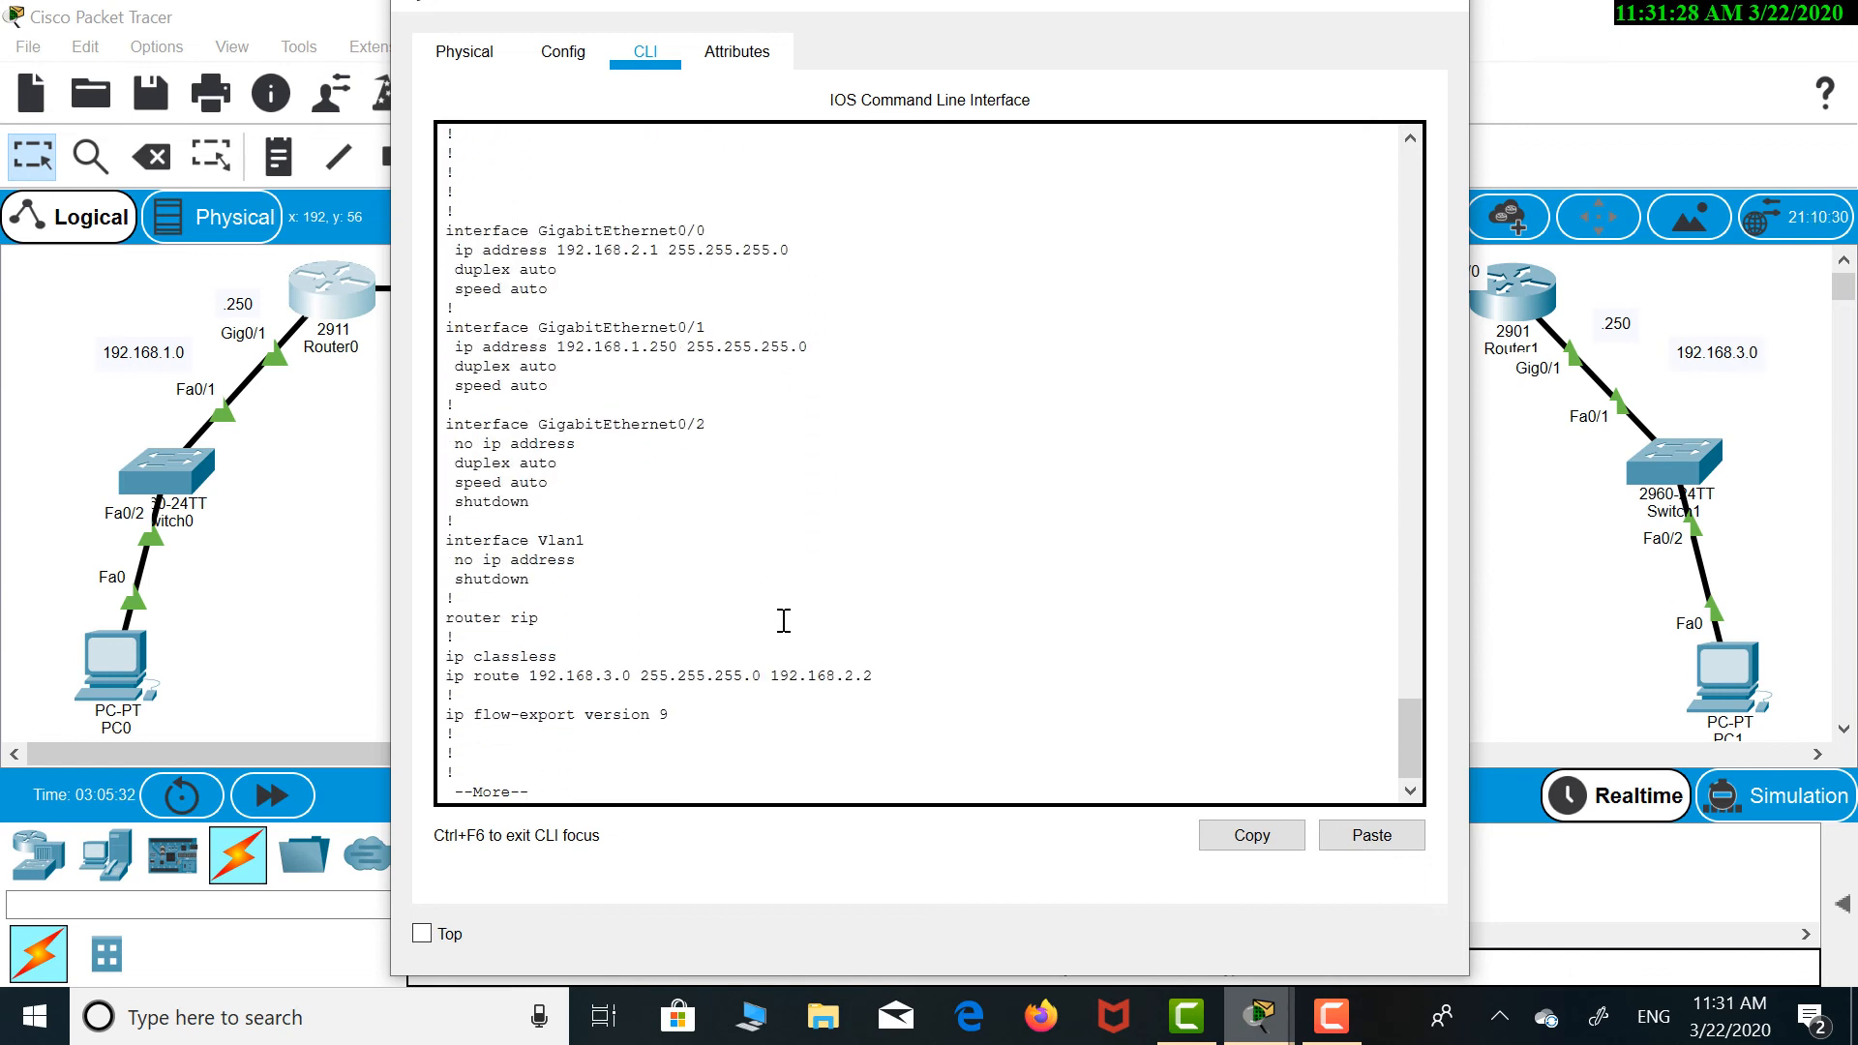
{"action": "key", "text": "Return"}
{"action": "key", "text": "Return"}
{"action": "key", "text": "Return"}
{"action": "key", "text": "Return"}
{"action": "key", "text": "Return"}
{"action": "key", "text": "Return"}
{"action": "key", "text": "Return"}
{"action": "key", "text": "Return"}
{"action": "key", "text": "Return"}
{"action": "key", "text": "Return"}
{"action": "key", "text": "Return"}
{"action": "key", "text": "Return"}
{"action": "key", "text": "Return"}
{"action": "key", "text": "Return"}
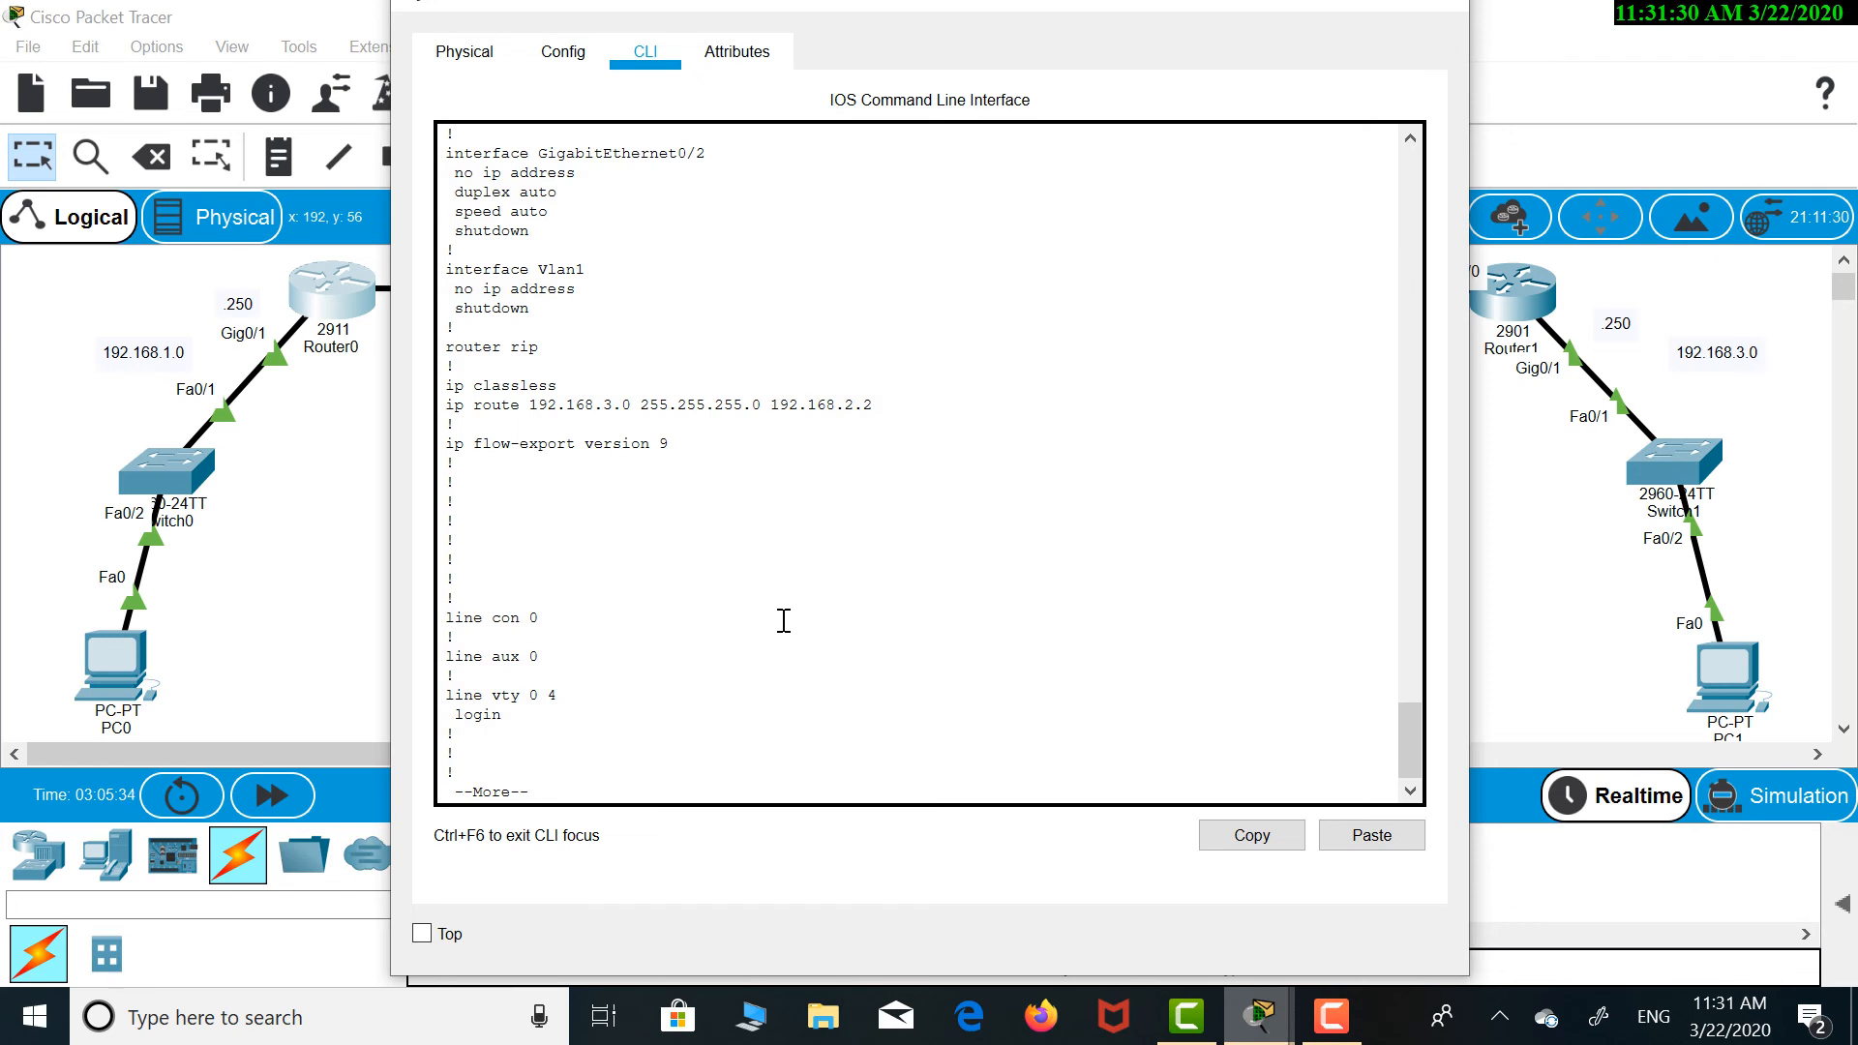
Highlight the ip route entry in Router0's running configuration and close the router's window
{"action": "left_click_drag", "start_coordinate": [446, 386], "coordinate": [920, 414]}
{"action": "left_click", "coordinate": [921, 414]}
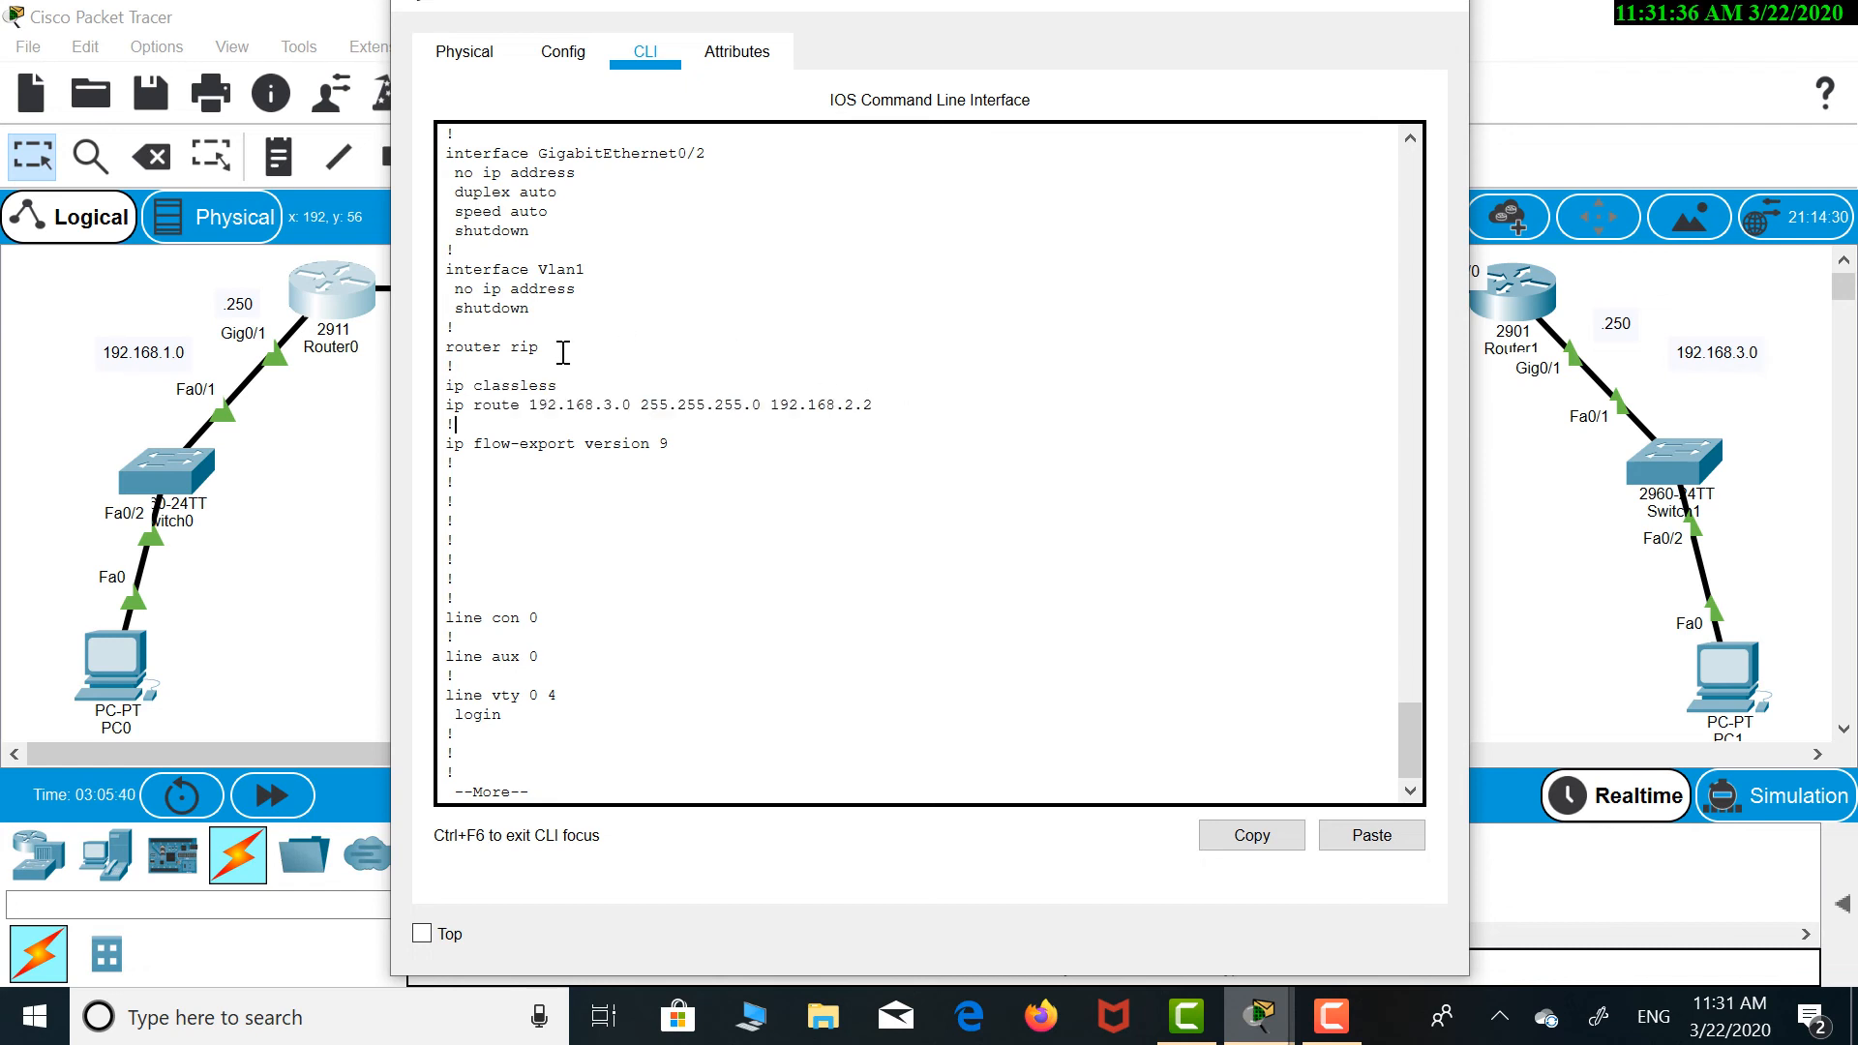
{"action": "left_click_drag", "start_coordinate": [447, 406], "coordinate": [908, 408]}
{"action": "left_click_drag", "start_coordinate": [1140, 11], "coordinate": [1158, 55]}
{"action": "left_click", "coordinate": [1447, 46]}
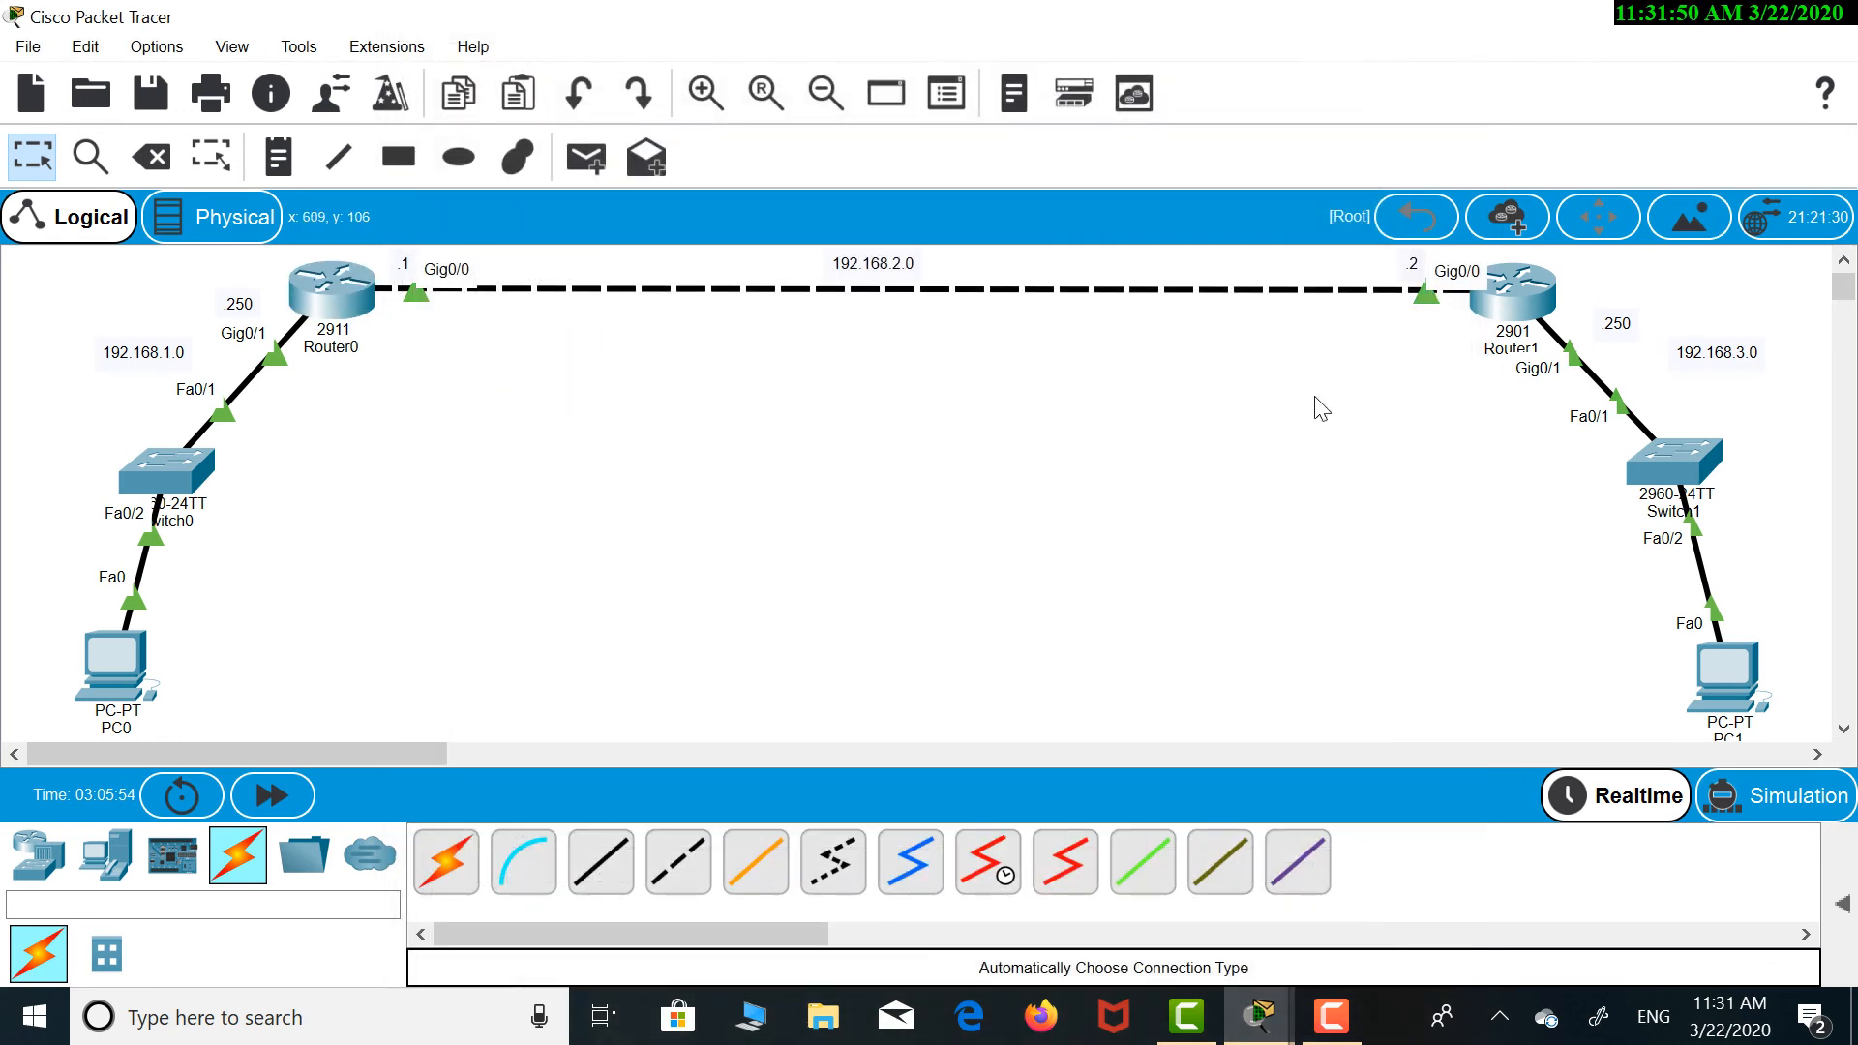
Open Router1's command line and run show running-config
{"action": "left_click", "coordinate": [1518, 287]}
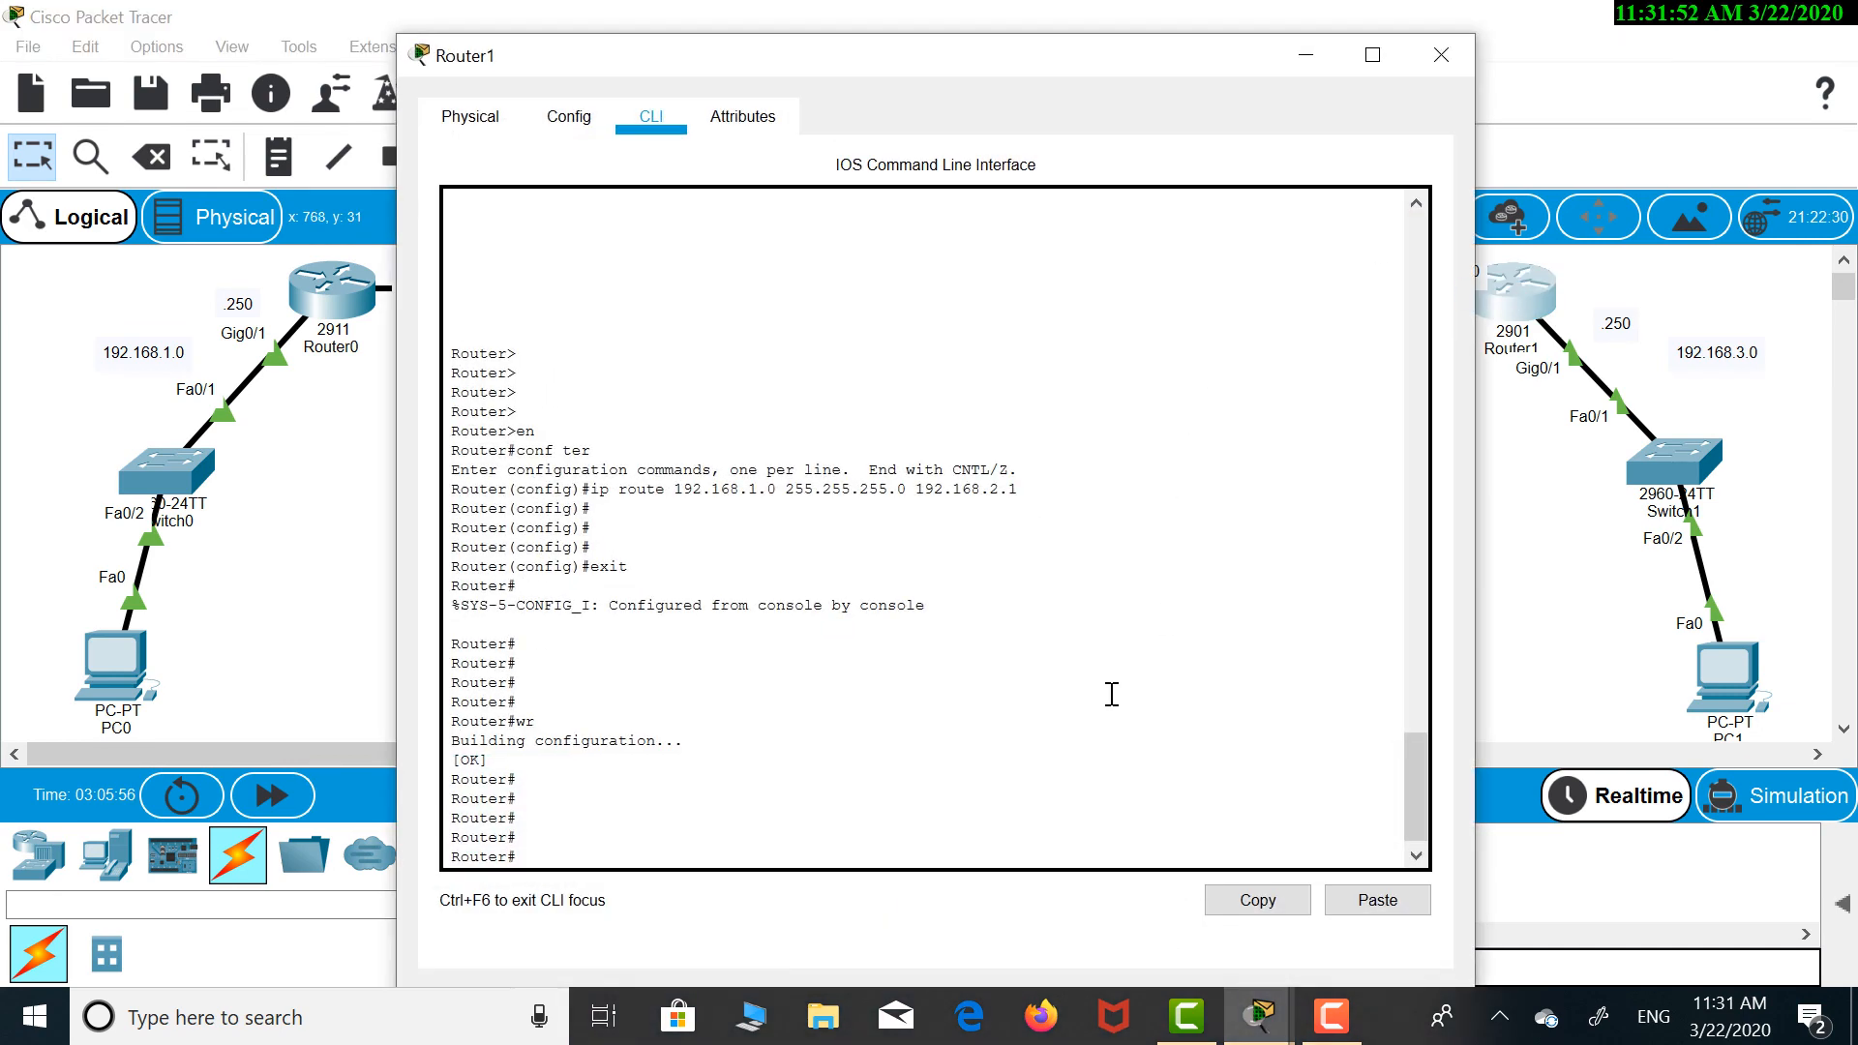
{"action": "left_click", "coordinate": [935, 787]}
{"action": "key", "text": "Return"}
{"action": "key", "text": "Return"}
{"action": "key", "text": "Return"}
{"action": "key", "text": "Return"}
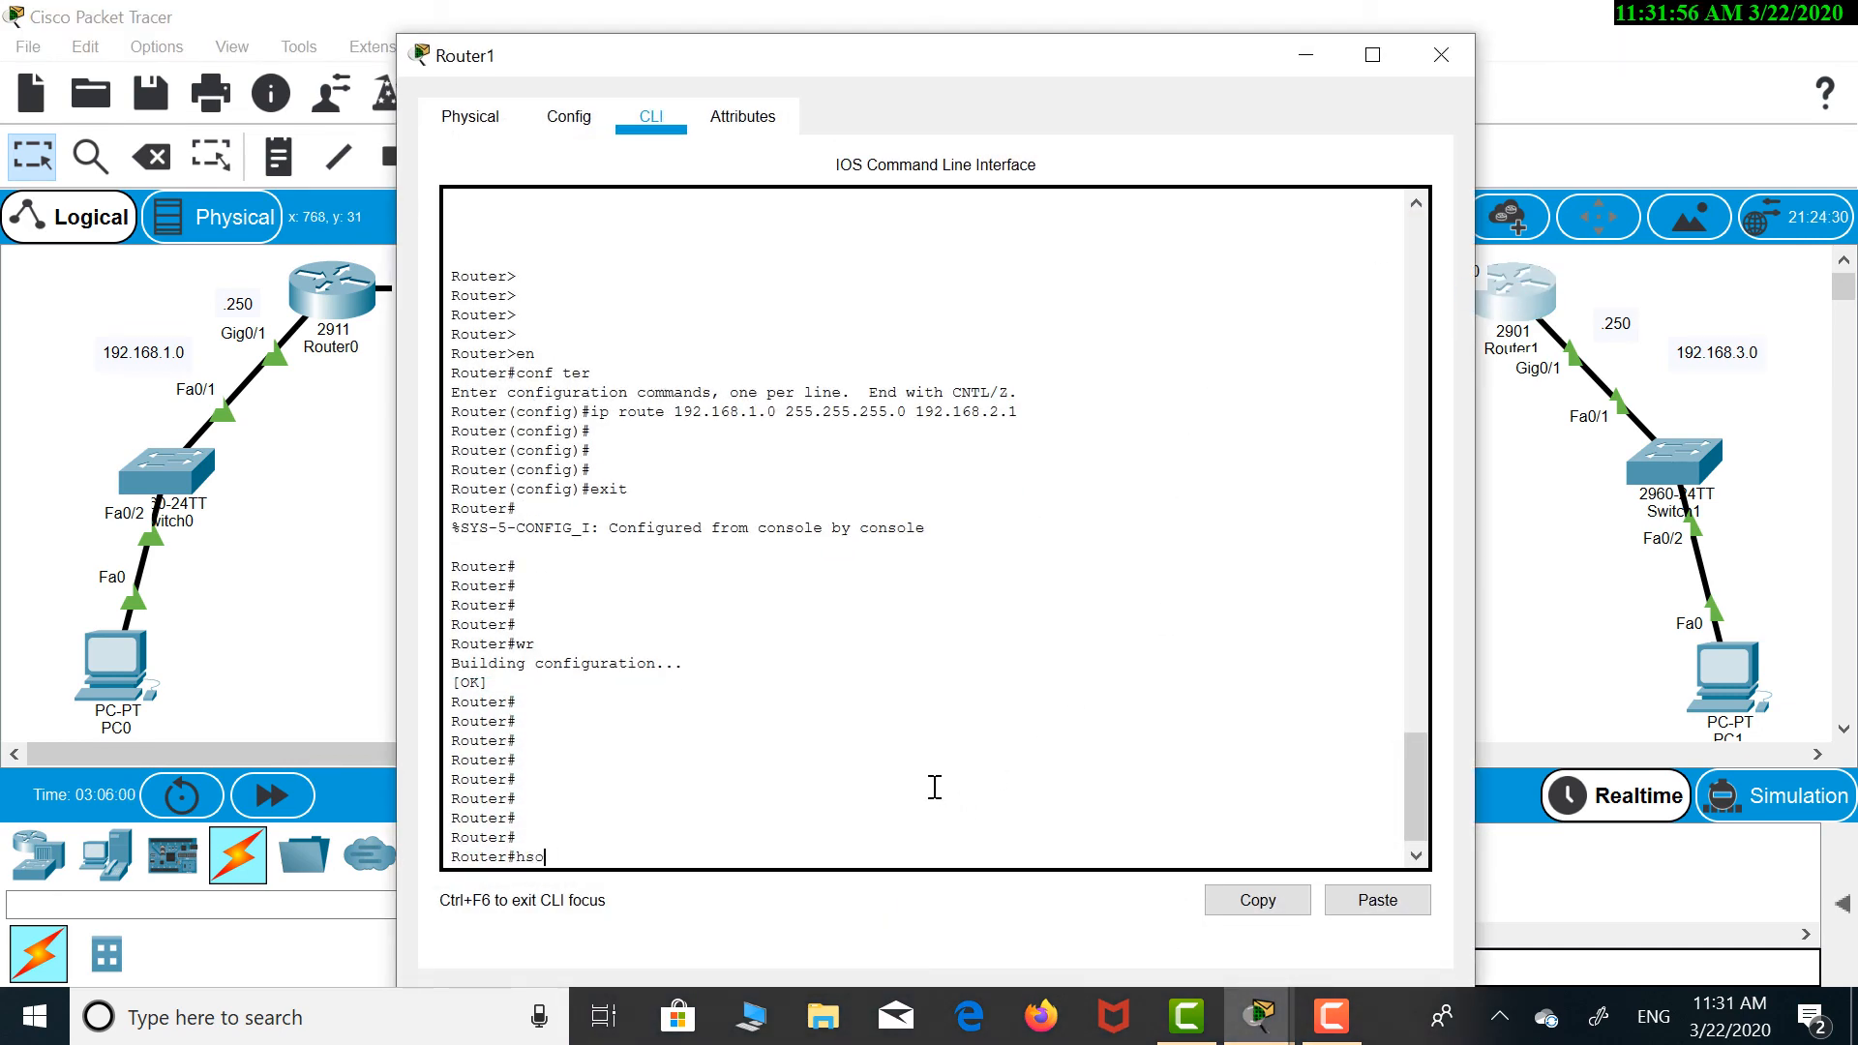
{"action": "type", "text": "h"}
{"action": "key", "text": "BackSpace"}
{"action": "type", "text": "show ru"}
{"action": "key", "text": "Tab"}
{"action": "key", "text": "Return"}
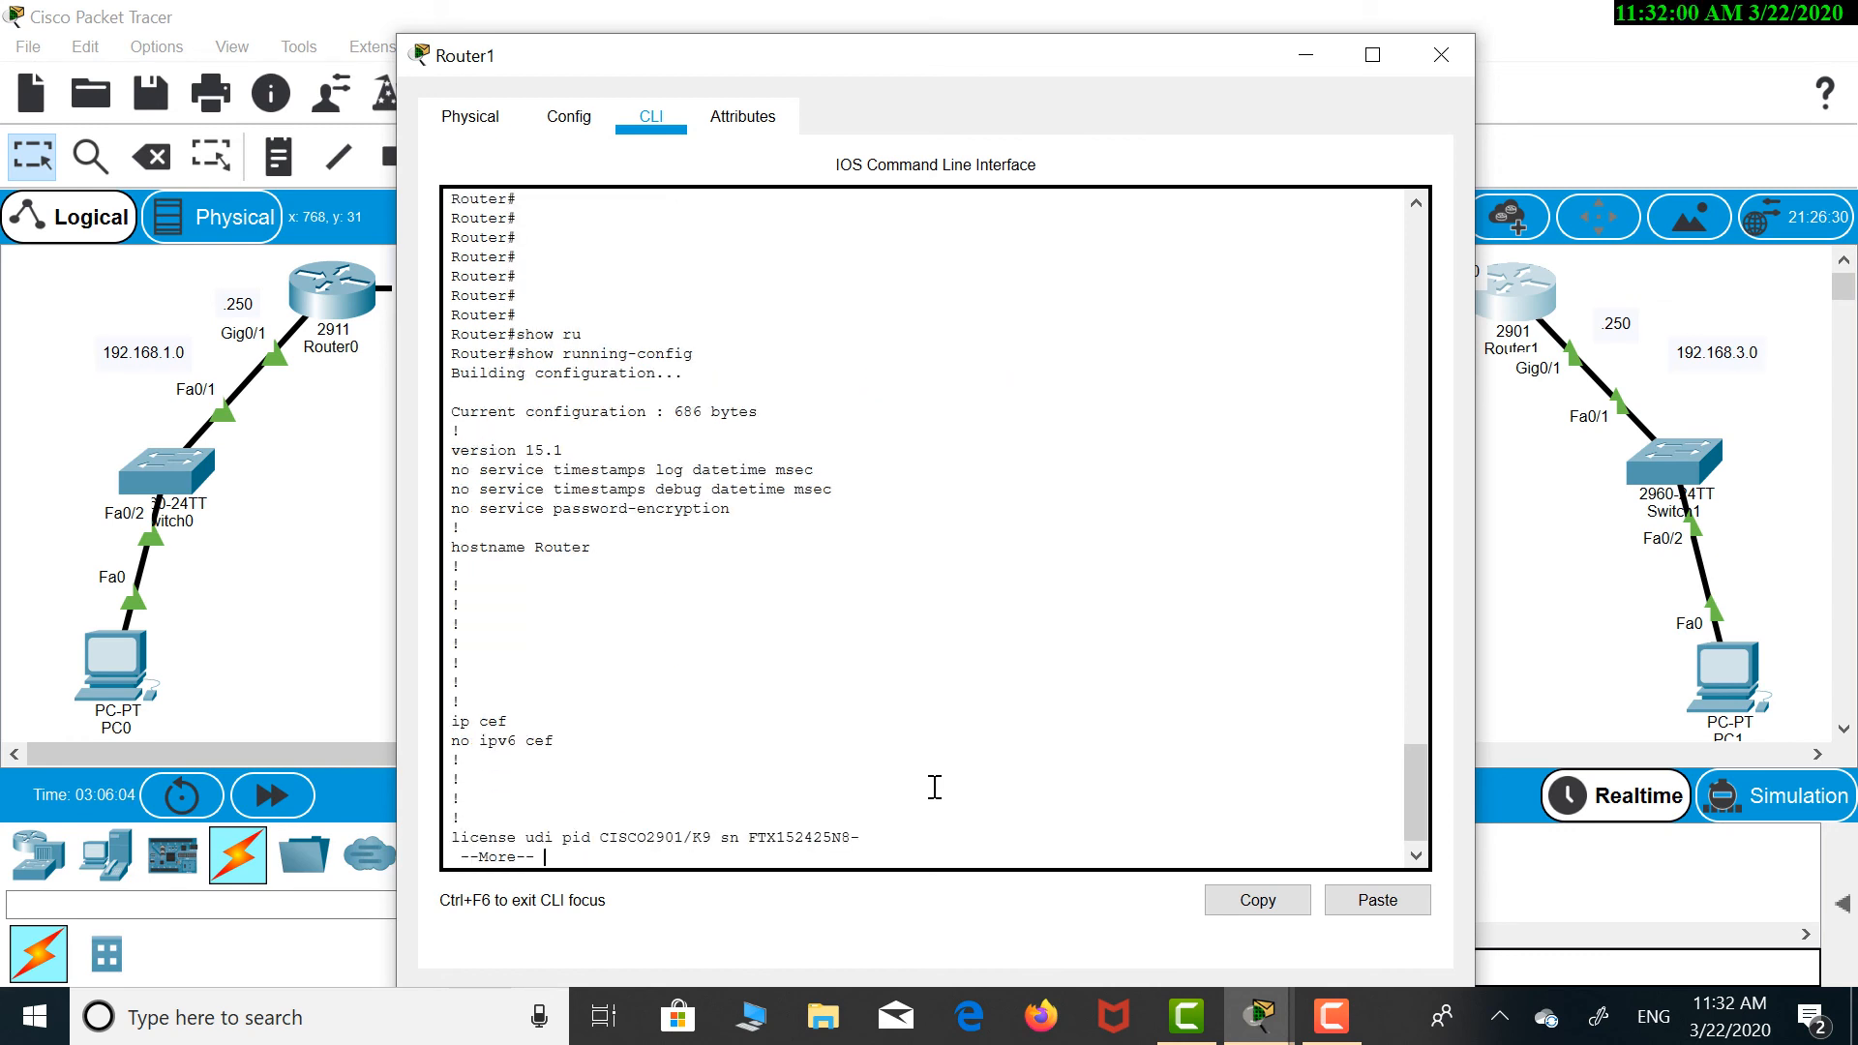
Page through Router1's running configuration to examine its interface addresses and static route
{"action": "key", "text": "Return"}
{"action": "key", "text": "Return"}
{"action": "key", "text": "Return"}
{"action": "key", "text": "Return"}
{"action": "key", "text": "Return"}
{"action": "key", "text": "Return"}
{"action": "key", "text": "Return"}
{"action": "key", "text": "Return"}
{"action": "key", "text": "Return"}
{"action": "key", "text": "Return"}
{"action": "key", "text": "Return"}
{"action": "key", "text": "Return"}
{"action": "key", "text": "Return"}
{"action": "key", "text": "Return"}
{"action": "key", "text": "Return"}
{"action": "key", "text": "Return"}
{"action": "key", "text": "Return"}
{"action": "key", "text": "Return"}
{"action": "key", "text": "Return"}
{"action": "key", "text": "Return"}
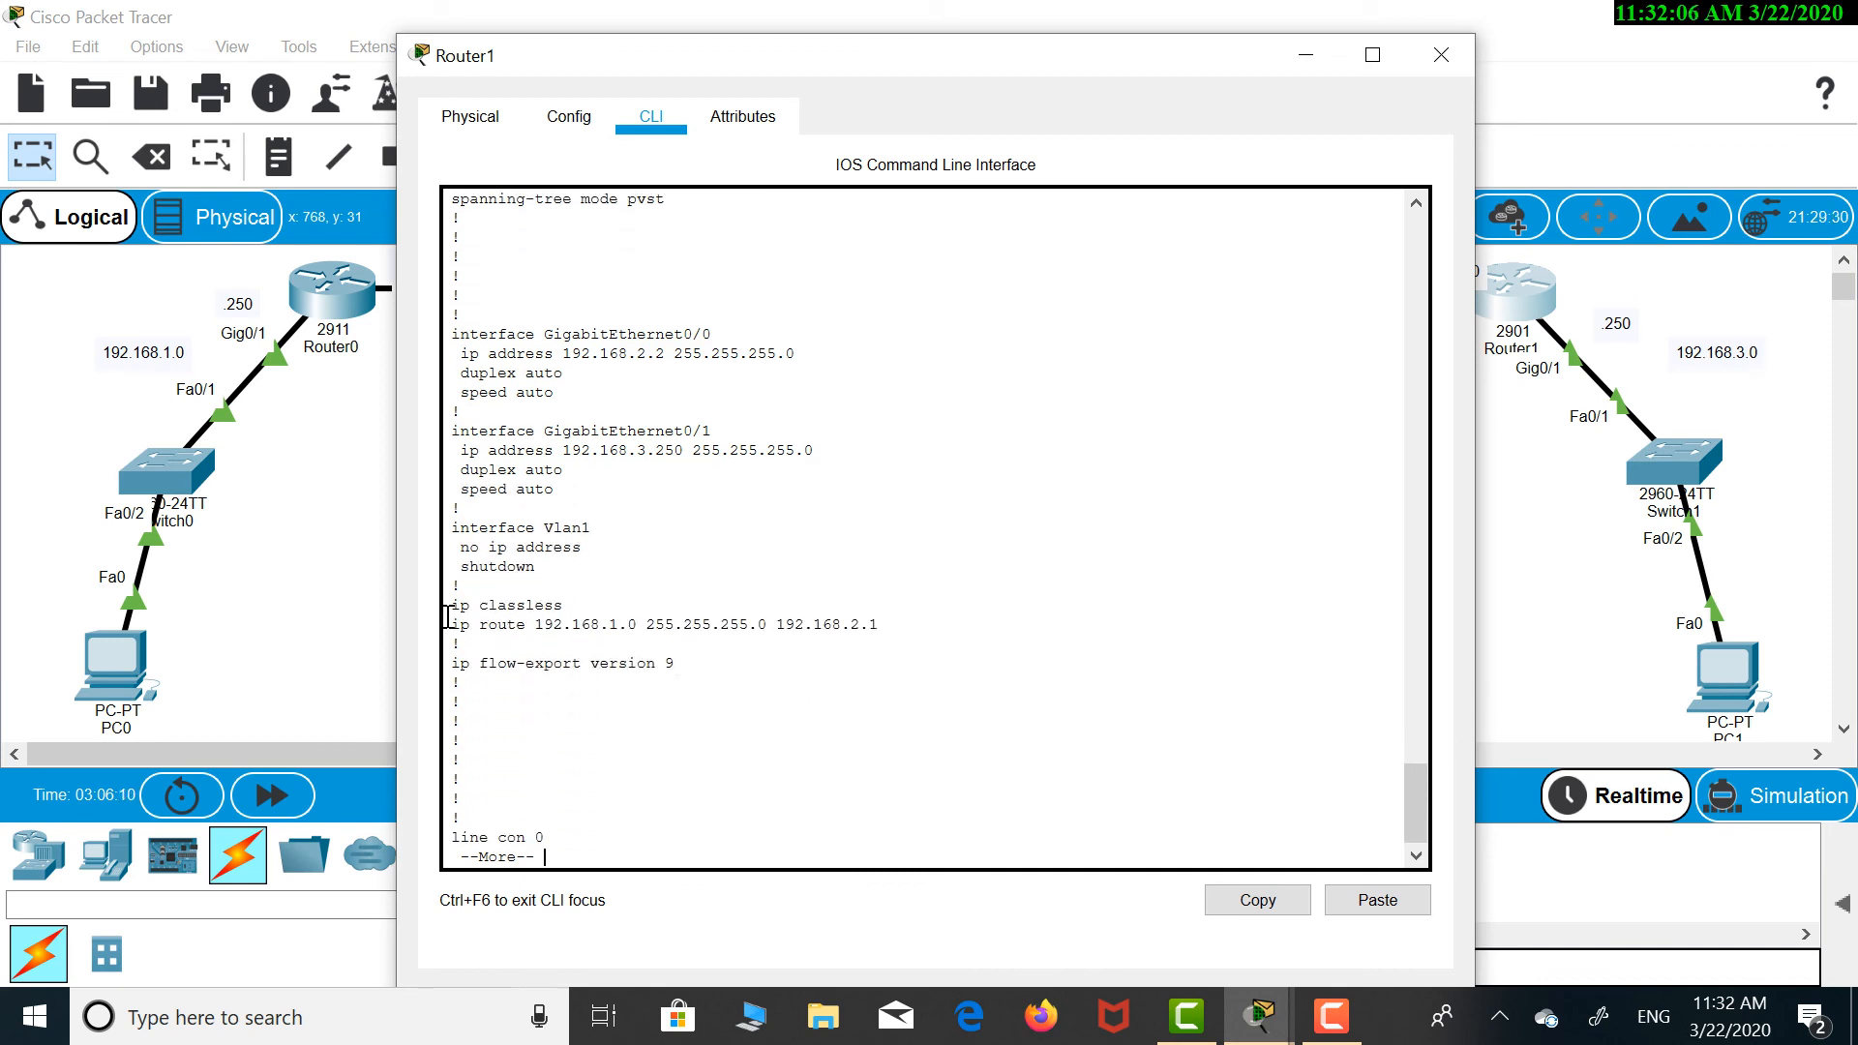
Highlight the ip route entry in Router1's running configuration and close the router's window
{"action": "left_click_drag", "start_coordinate": [448, 617], "coordinate": [857, 644]}
{"action": "left_click", "coordinate": [964, 629]}
{"action": "left_click", "coordinate": [1442, 54]}
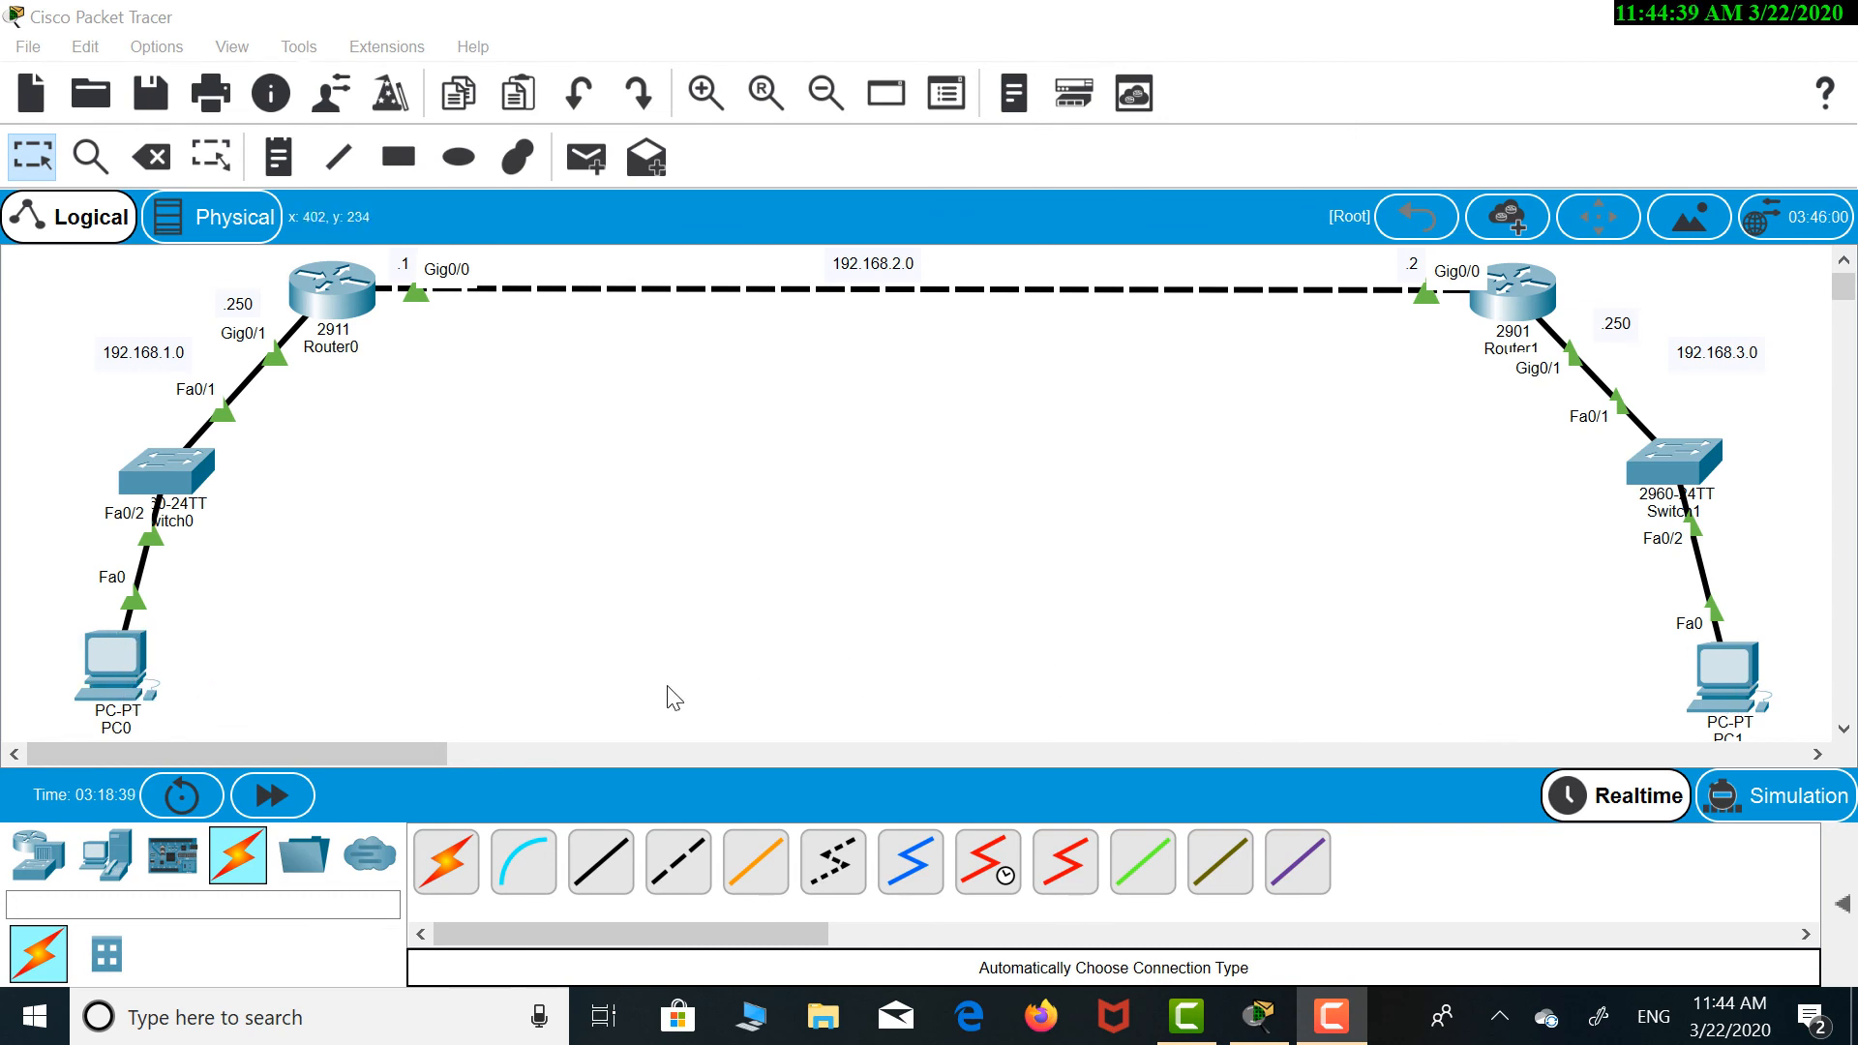
Ping 192.168.3.2 from PC0's command prompt and close the PC's window
{"action": "left_click", "coordinate": [80, 674]}
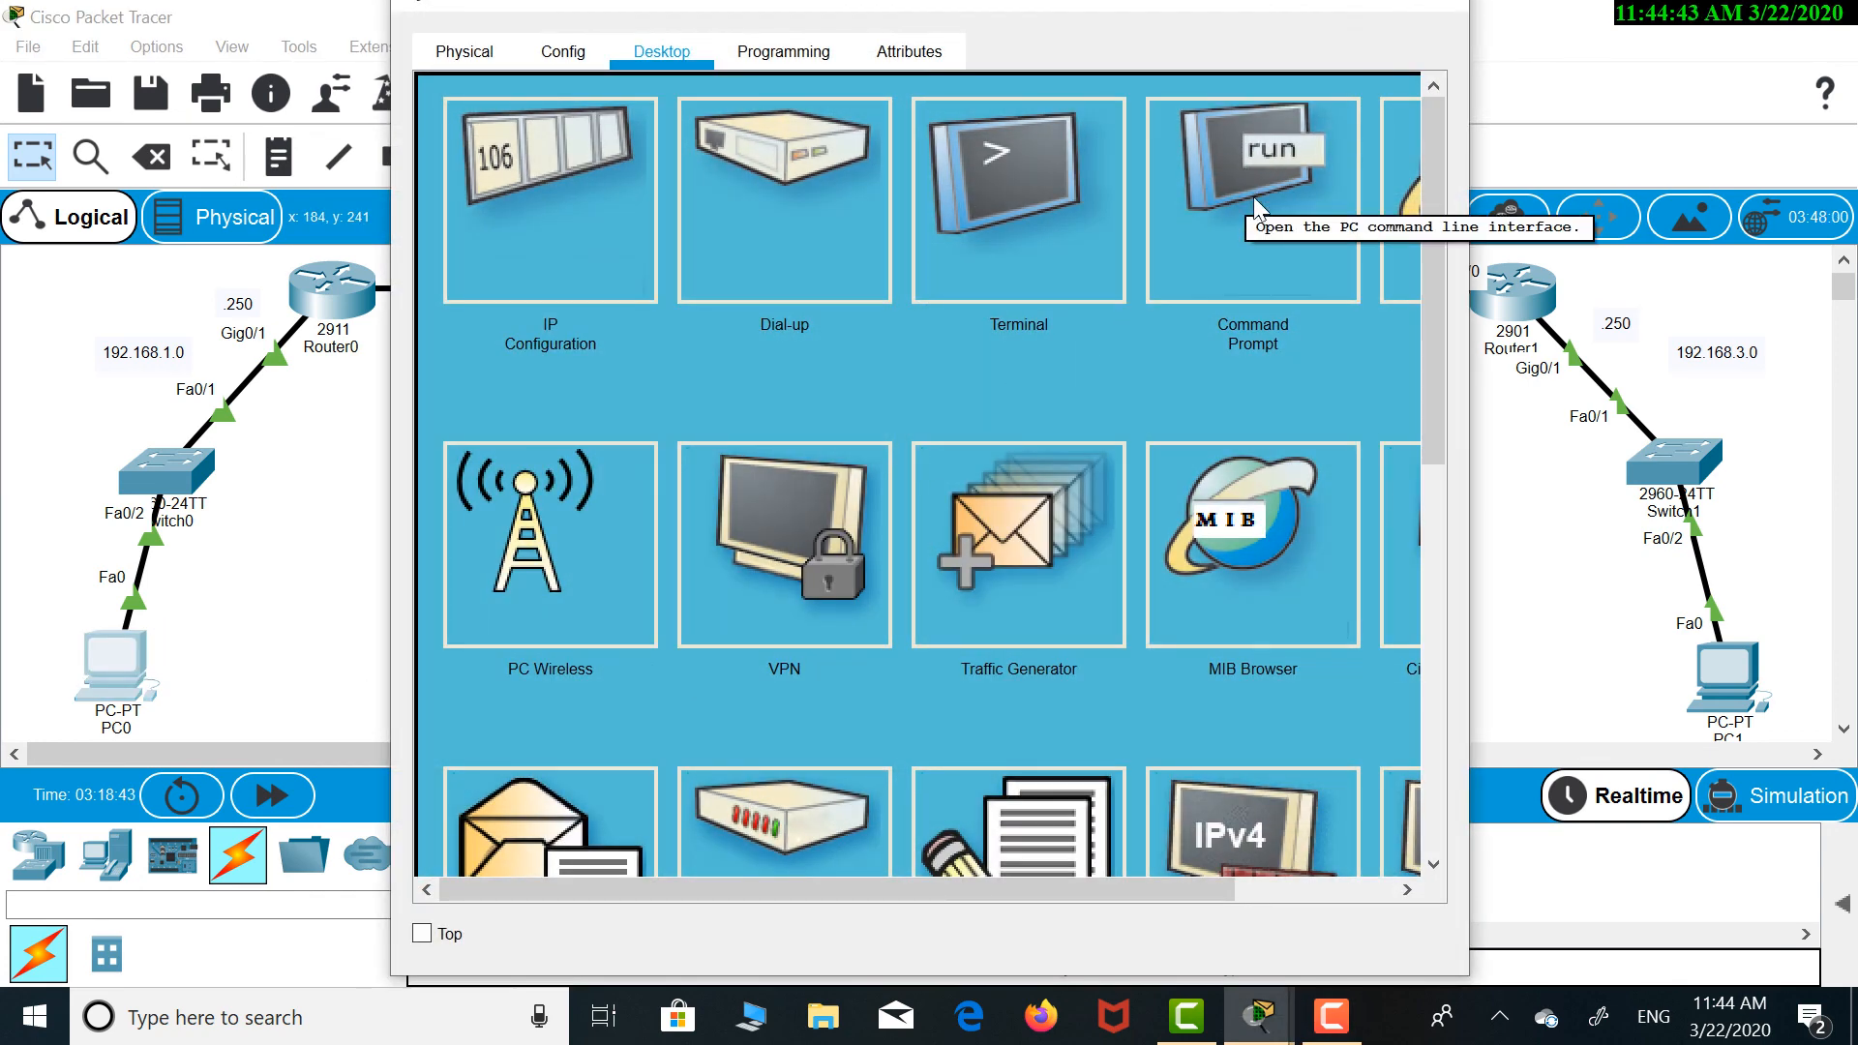
{"action": "left_click", "coordinate": [1253, 195]}
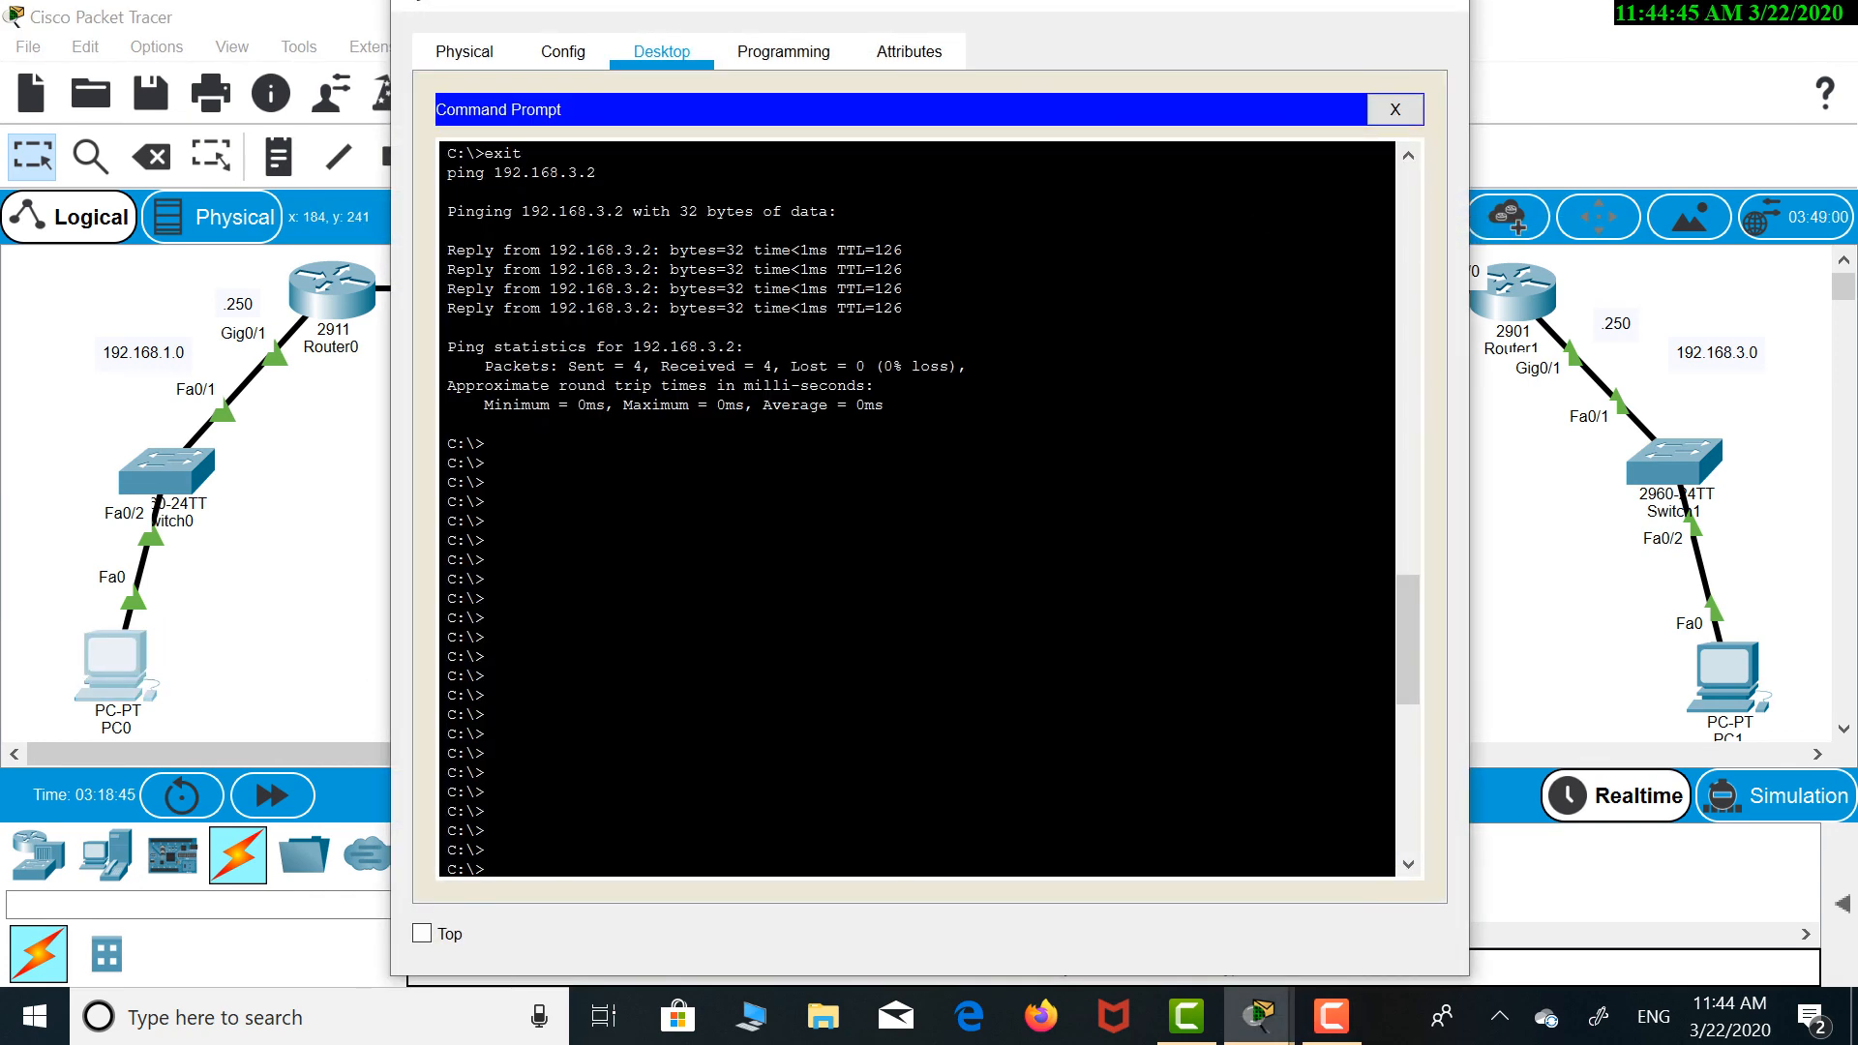
{"action": "key", "text": "Return"}
{"action": "key", "text": "Return"}
{"action": "key", "text": "Return"}
{"action": "key", "text": "Return"}
{"action": "key", "text": "Return"}
{"action": "key", "text": "Return"}
{"action": "key", "text": "Return"}
{"action": "key", "text": "Return"}
{"action": "type", "text": "pi"}
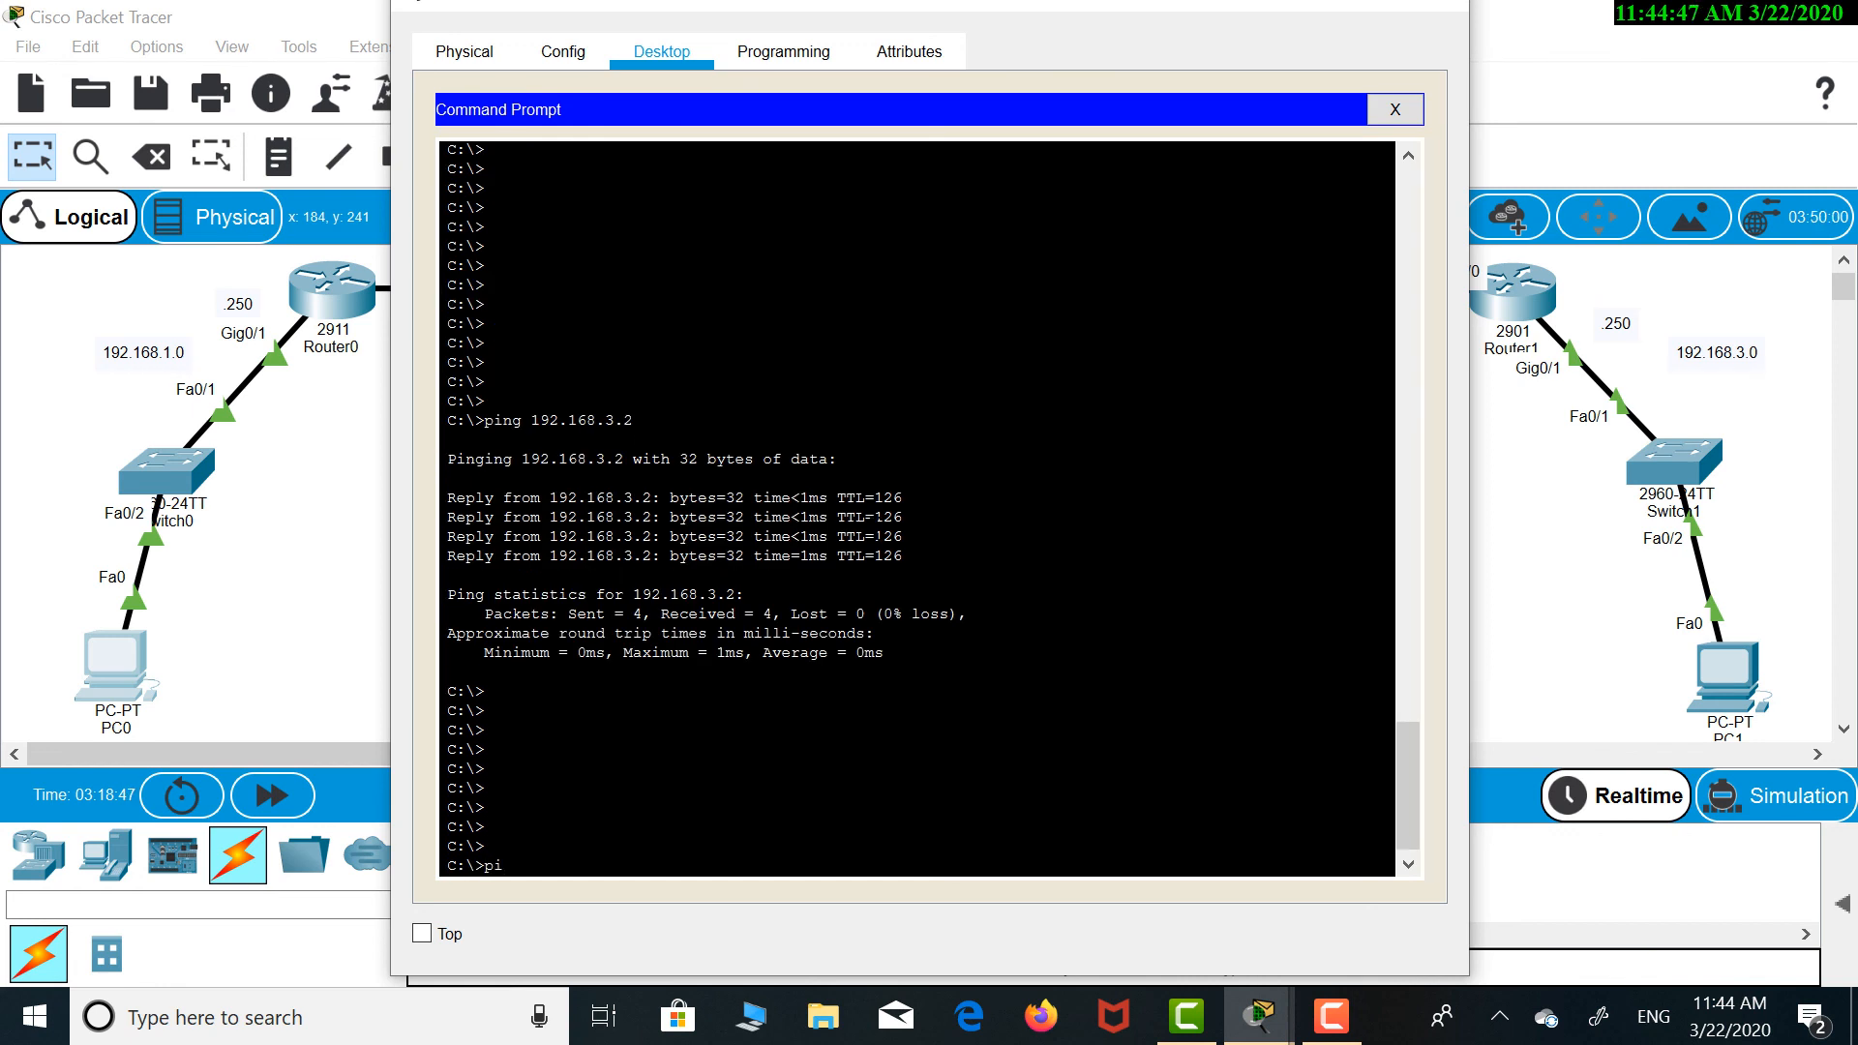
{"action": "type", "text": "ng 192.18"}
{"action": "key", "text": "BackSpace"}
{"action": "key", "text": "BackSpace"}
{"action": "key", "text": "Return"}
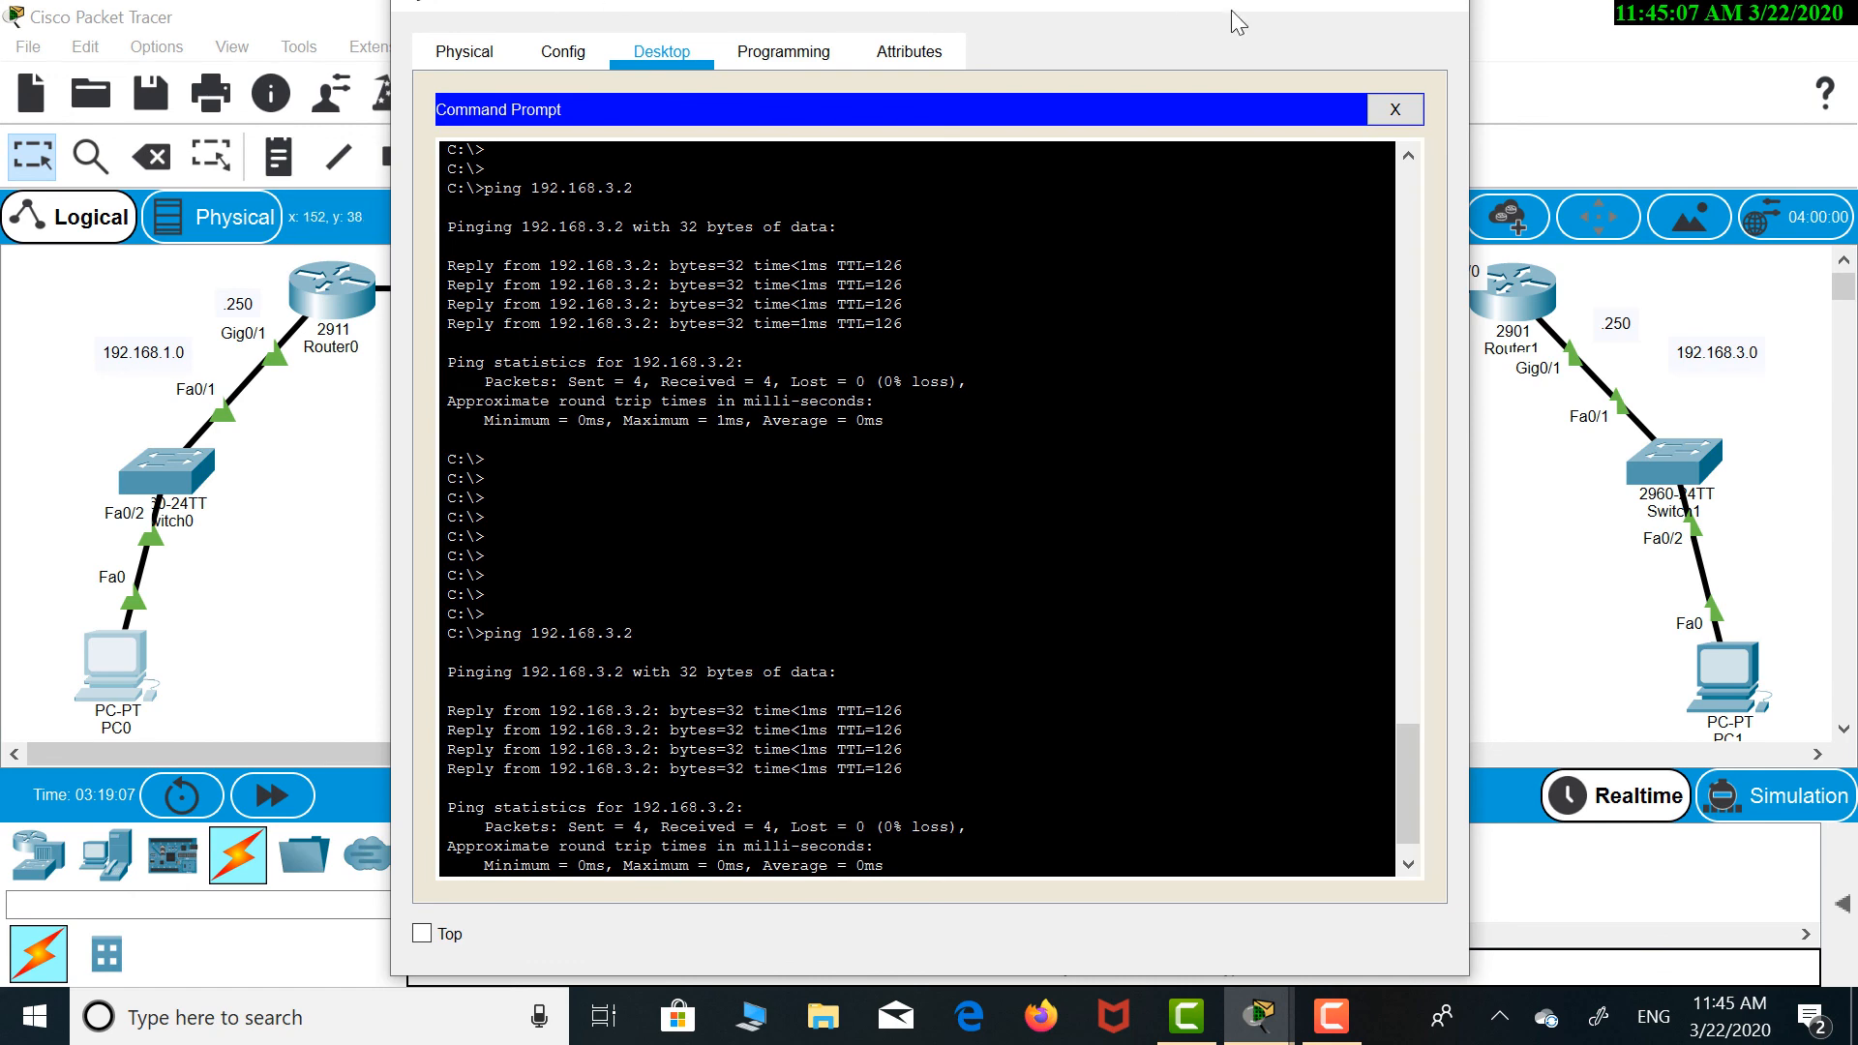
{"action": "left_click", "coordinate": [1434, 12]}
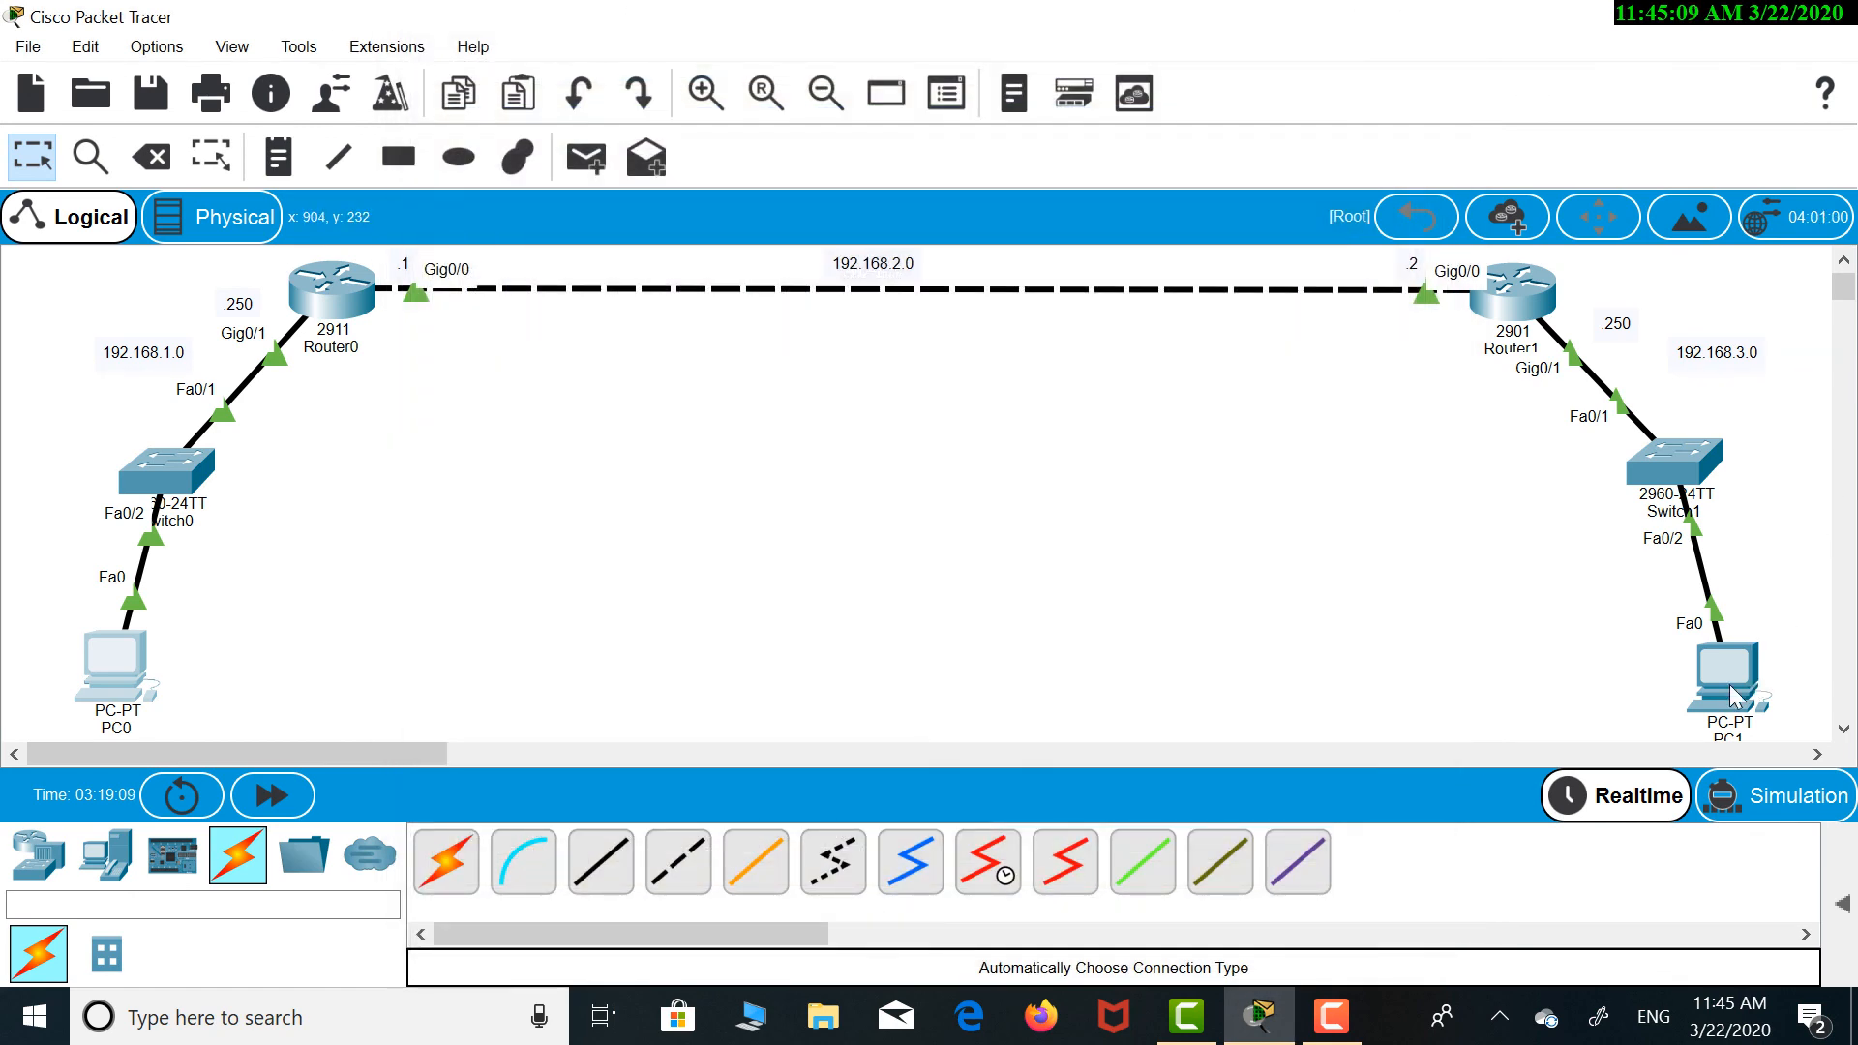
Ping 192.168.1.1 from PC1's command prompt and close the PC's window
{"action": "left_click", "coordinate": [1730, 678]}
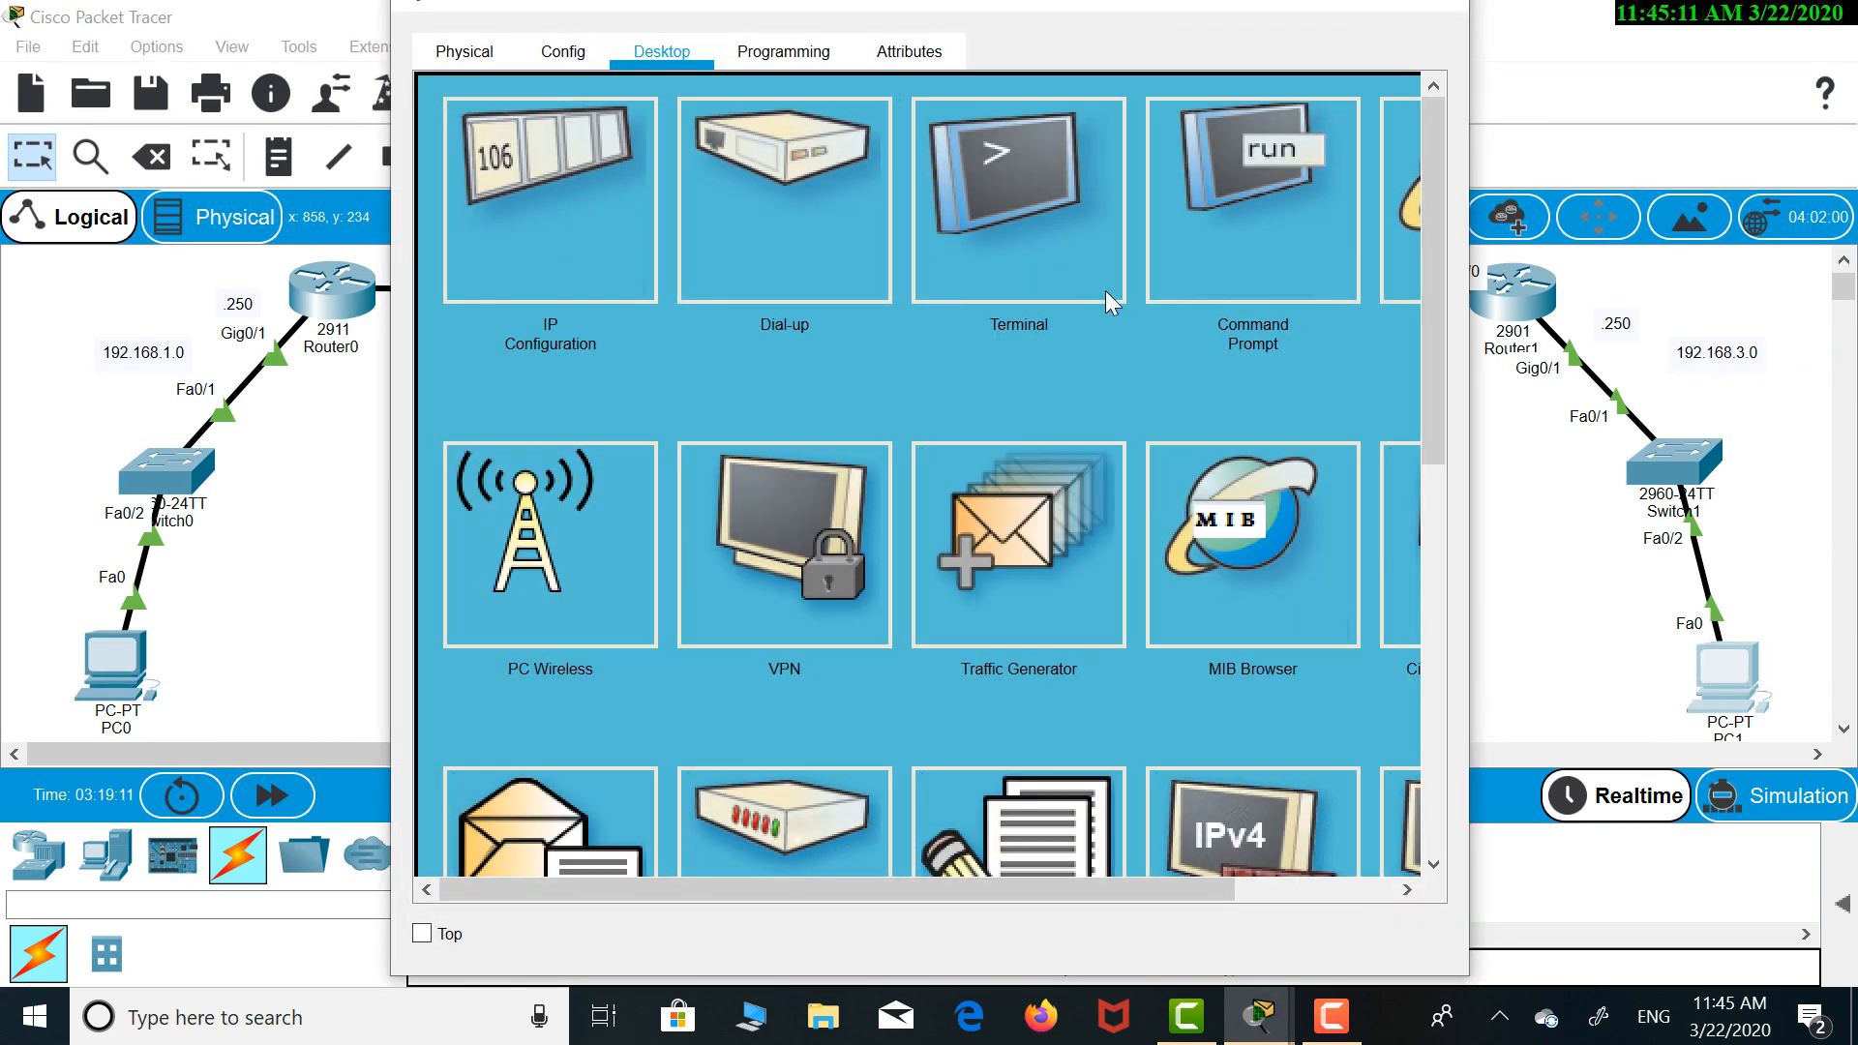
{"action": "left_click", "coordinate": [1288, 232]}
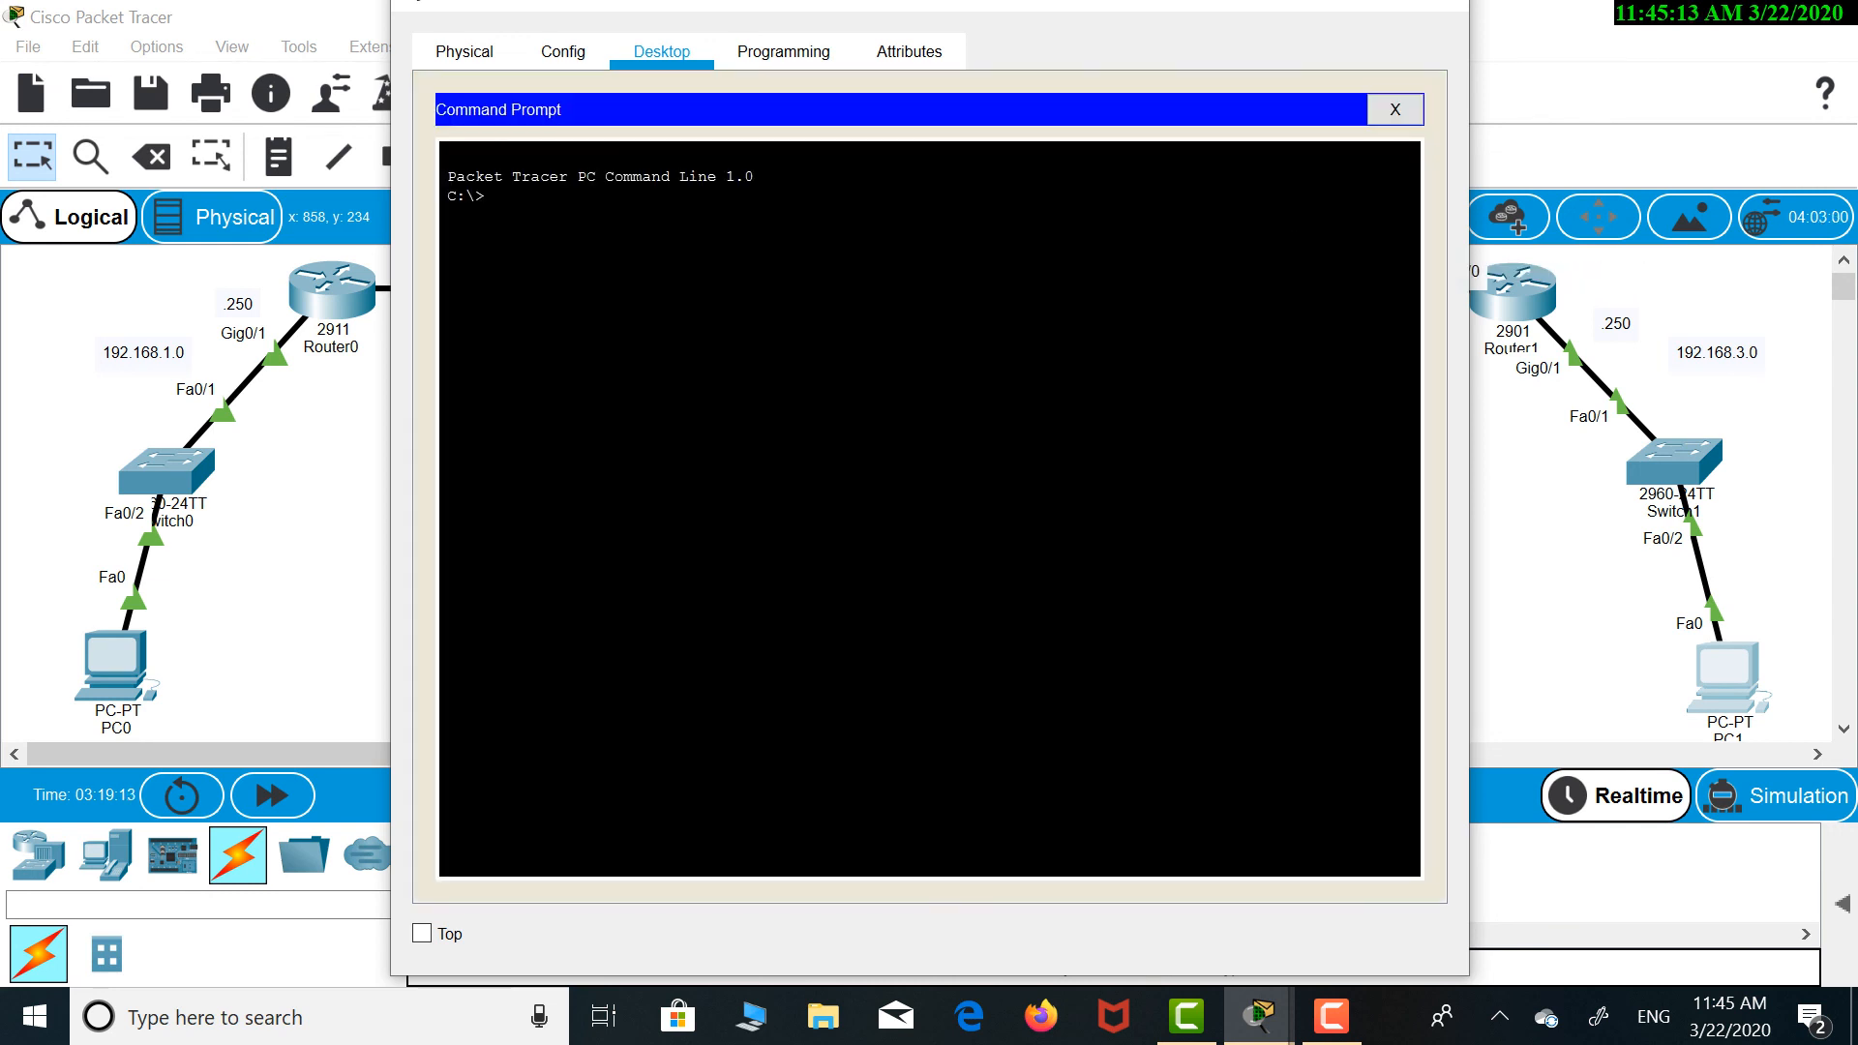
{"action": "type", "text": "pi"}
{"action": "type", "text": "ng 192.168.1.1"}
{"action": "key", "text": "Return"}
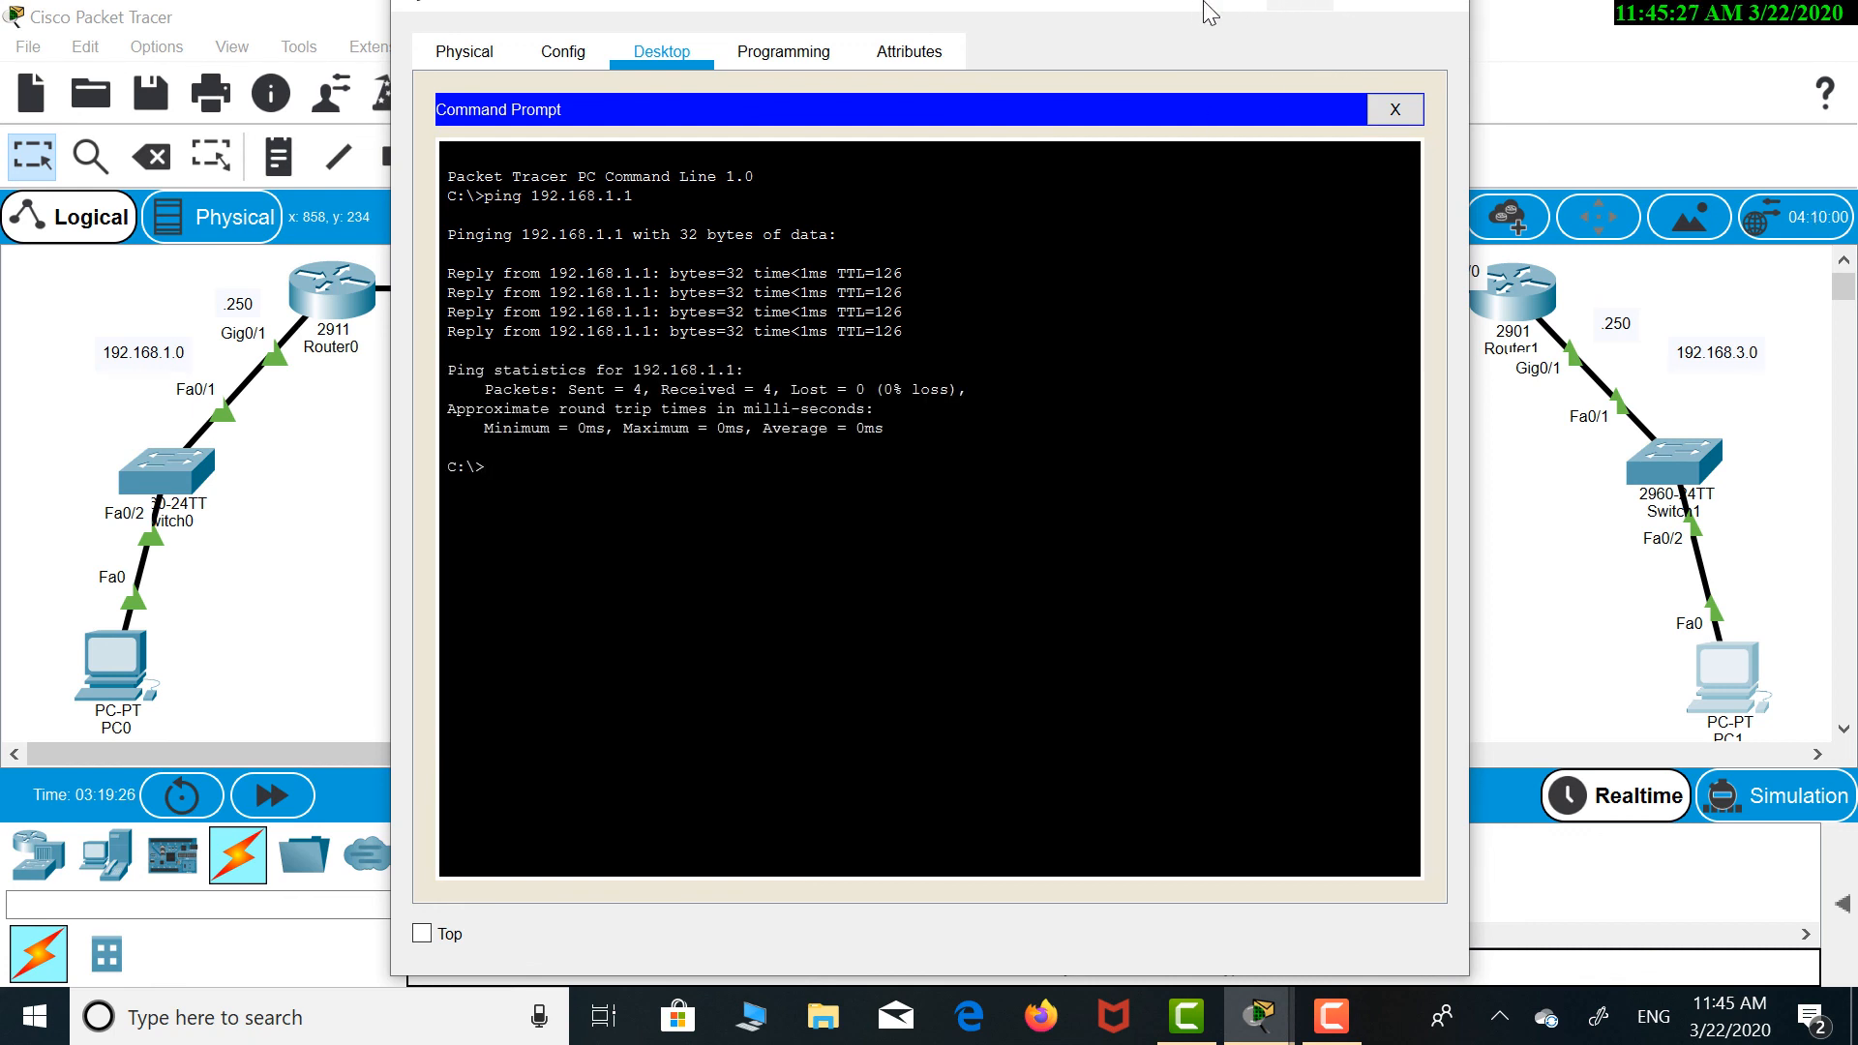
{"action": "left_click_drag", "start_coordinate": [1202, 5], "coordinate": [1210, 60]}
{"action": "left_click", "coordinate": [1439, 49]}
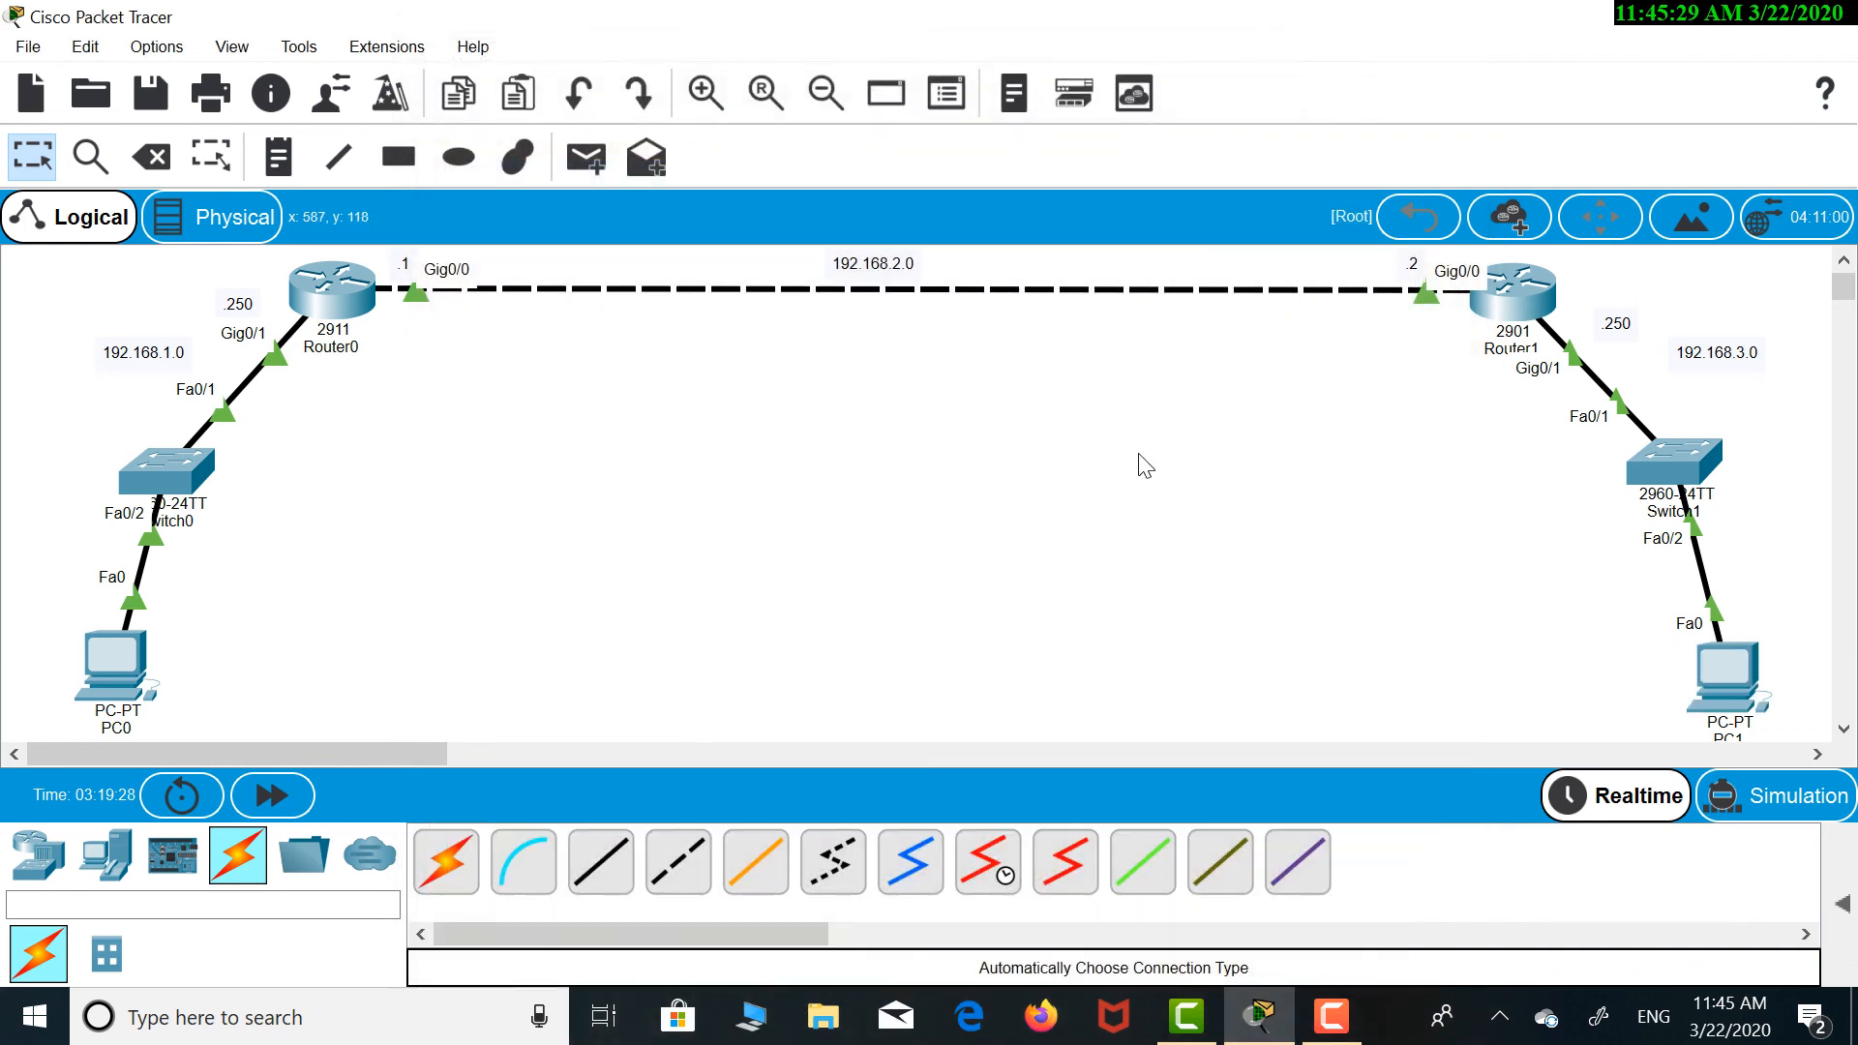